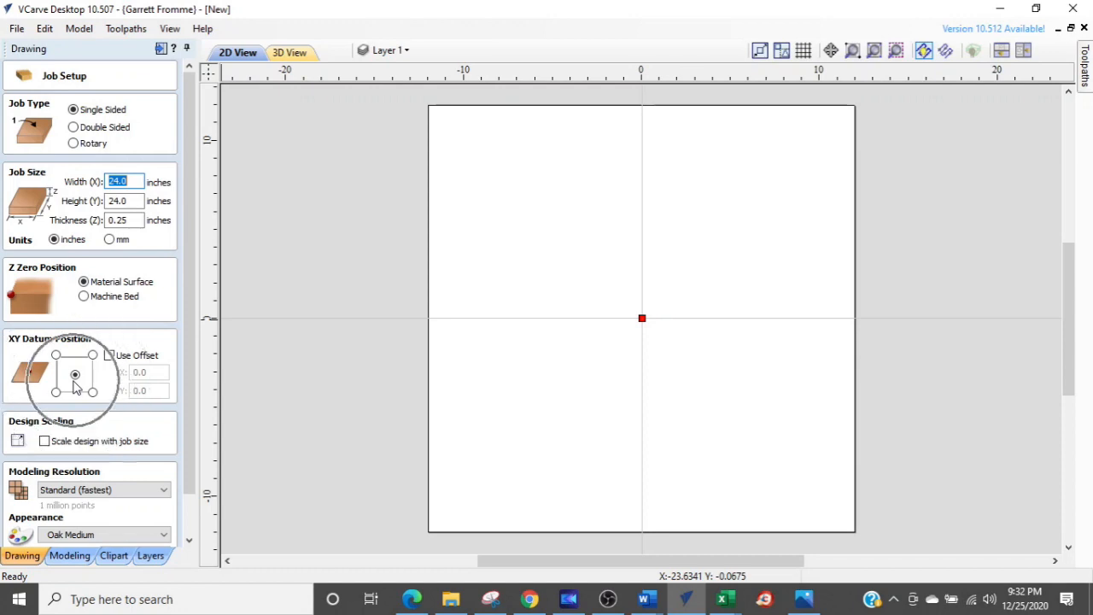
- Accept the single-sided job setup of 24 x 24 inches, 0.25 inches thick, with the XY datum at the centre
scroll(184, 356, "down", 1)
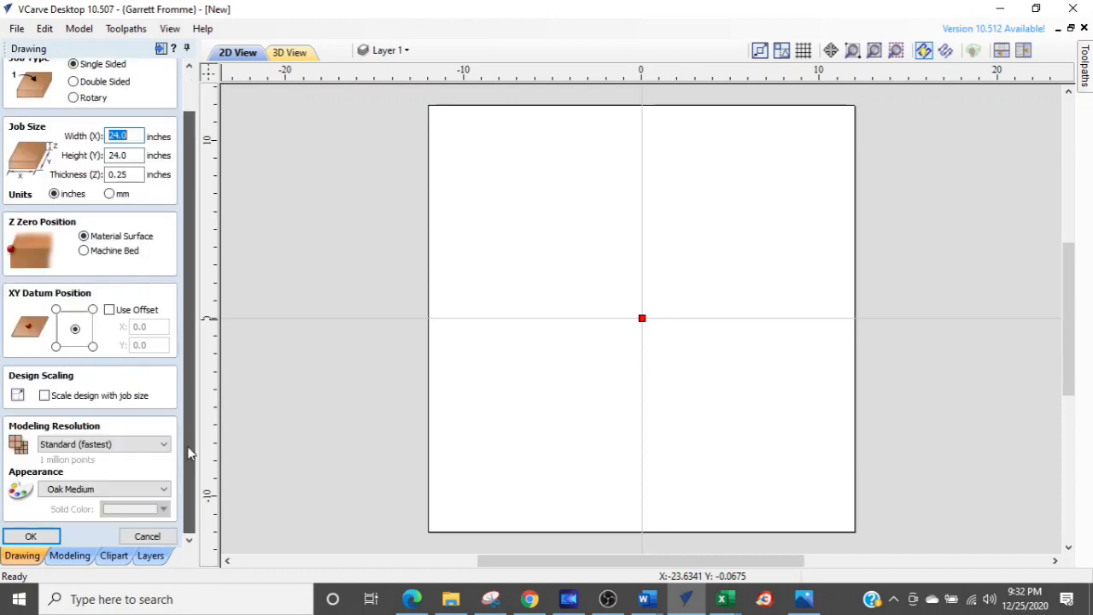
left_click(28, 536)
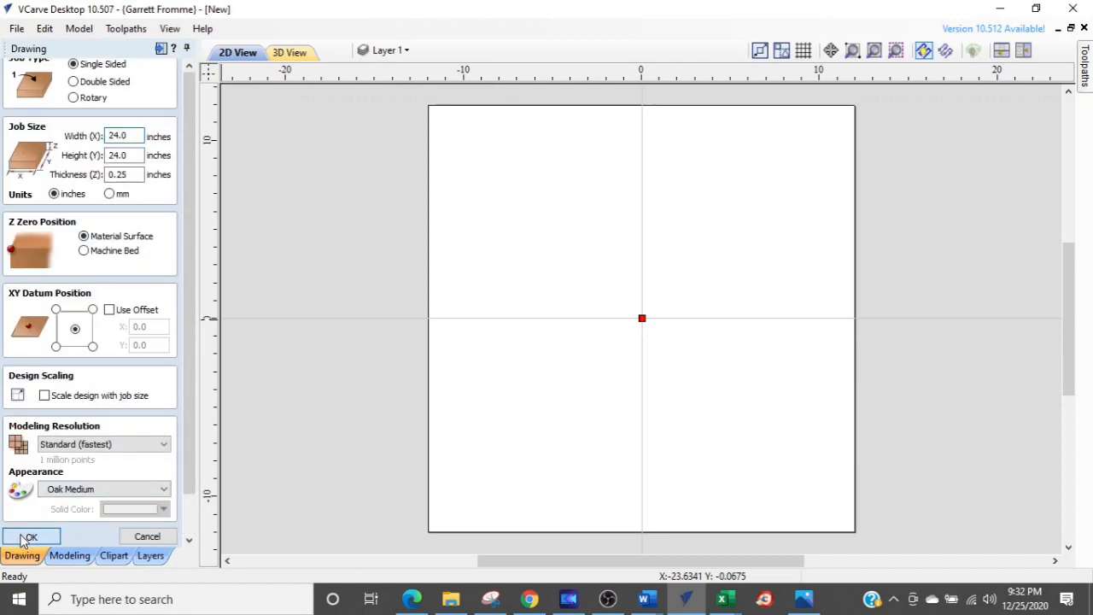
scroll(614, 299, "up", 2)
scroll(615, 301, "down", 1)
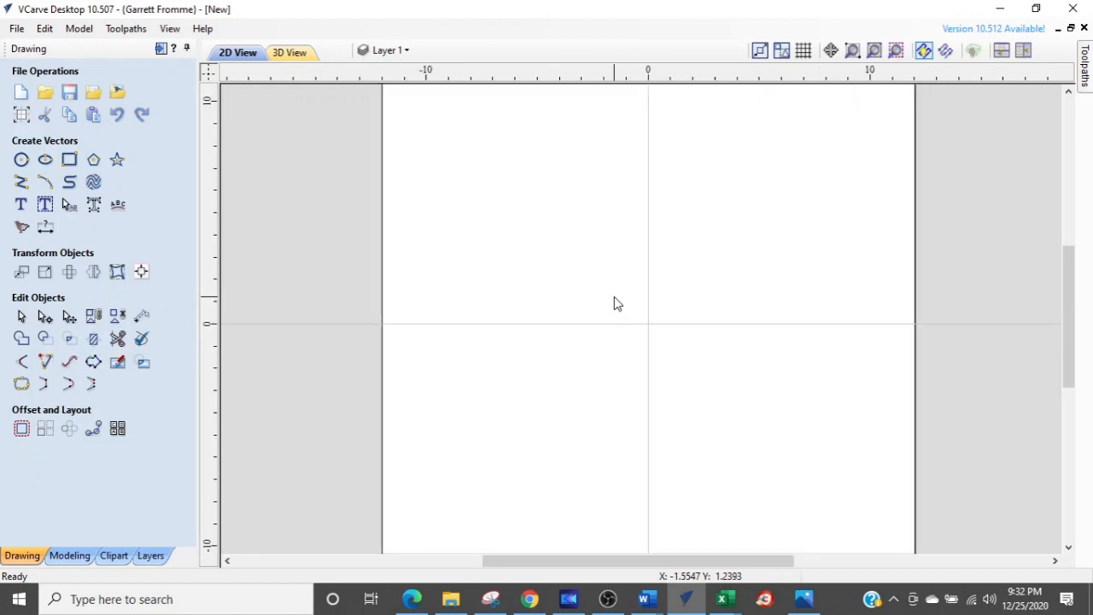
scroll(604, 245, "down", 1)
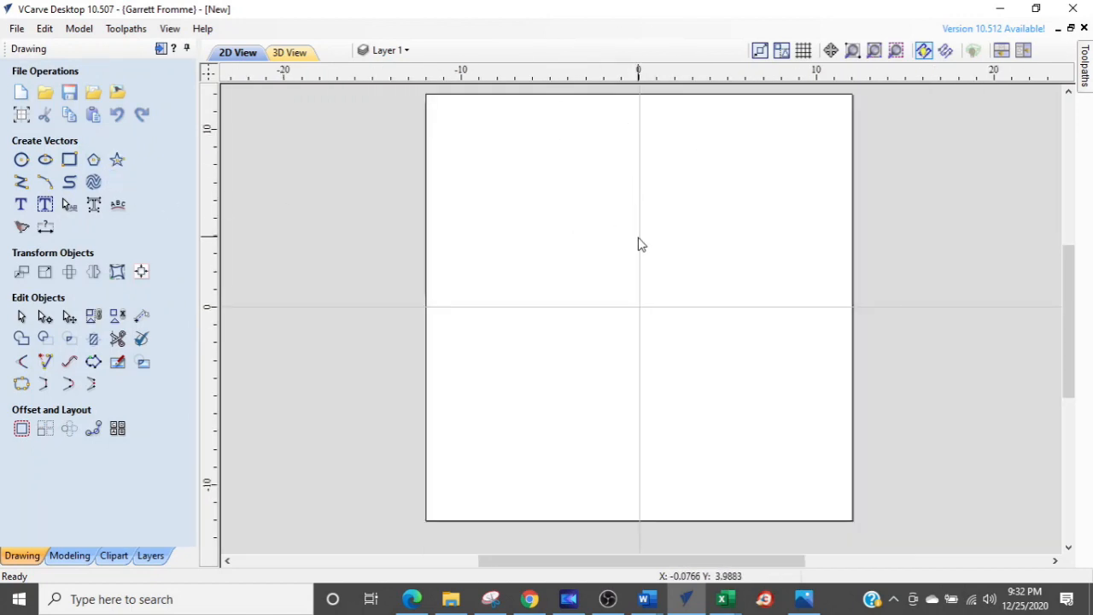
- Draw a vertical line through the centre of the job, from its upper edge at X 0, Y 12 to its lower edge
left_click(22, 183)
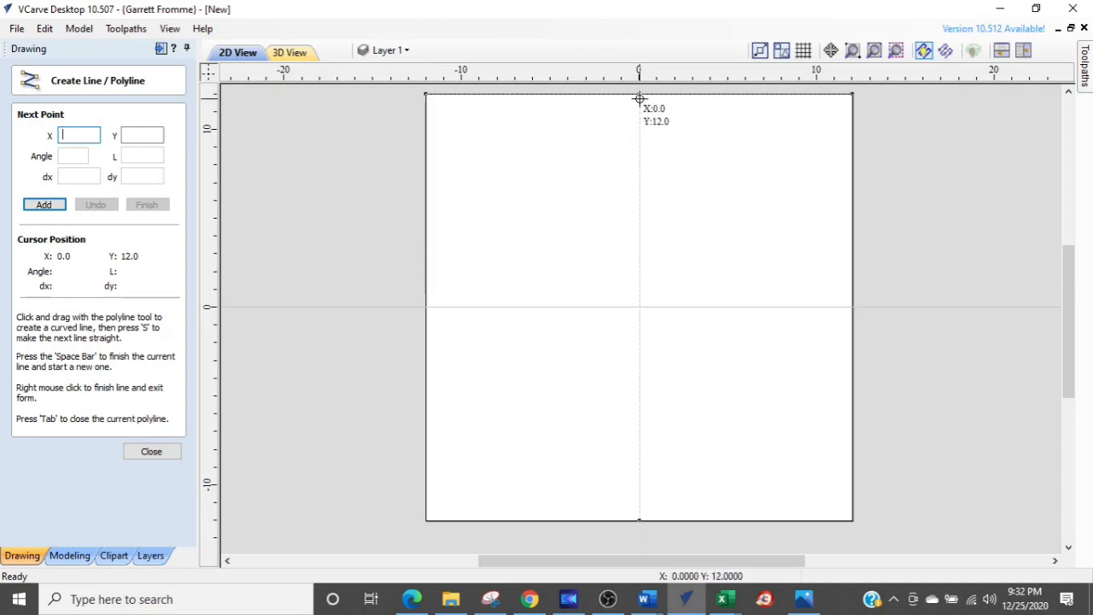
left_click(640, 99)
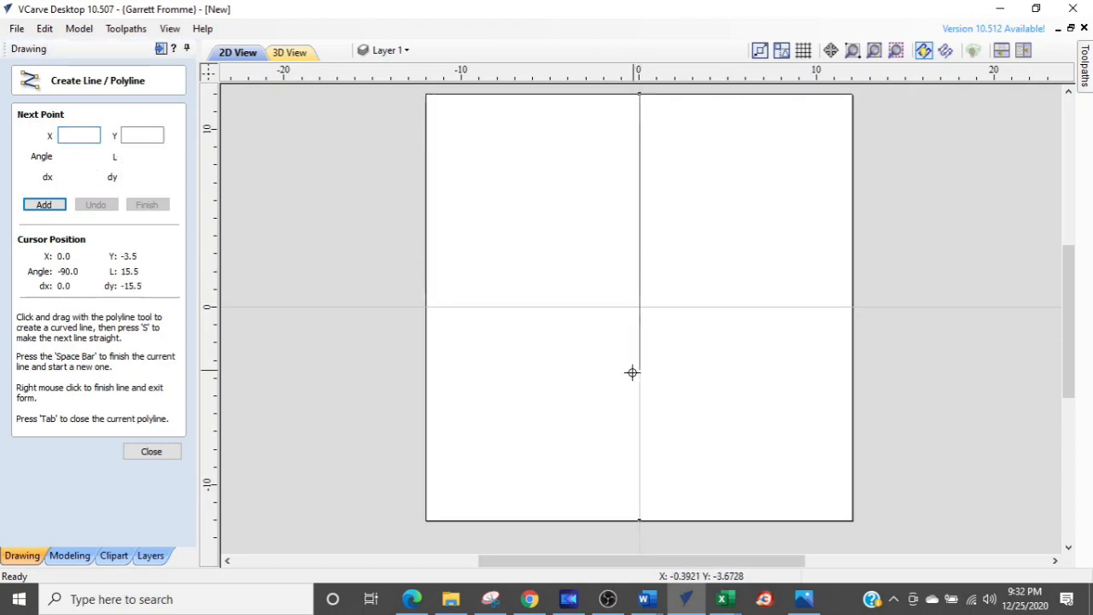
left_click(644, 518)
left_click(644, 519)
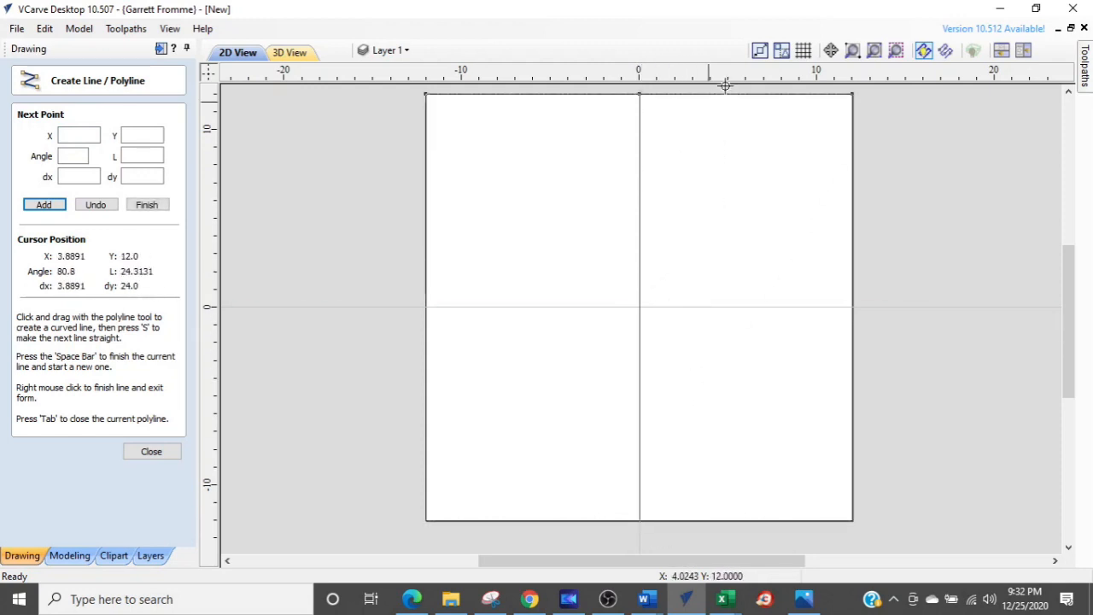
left_click(779, 53)
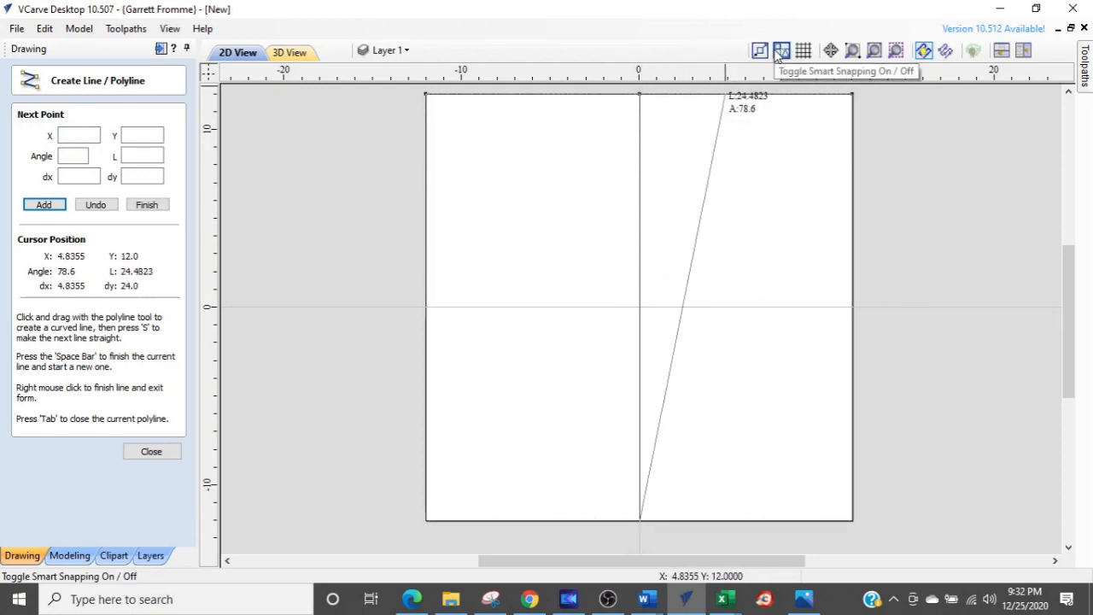
left_click(759, 53)
left_click(782, 52)
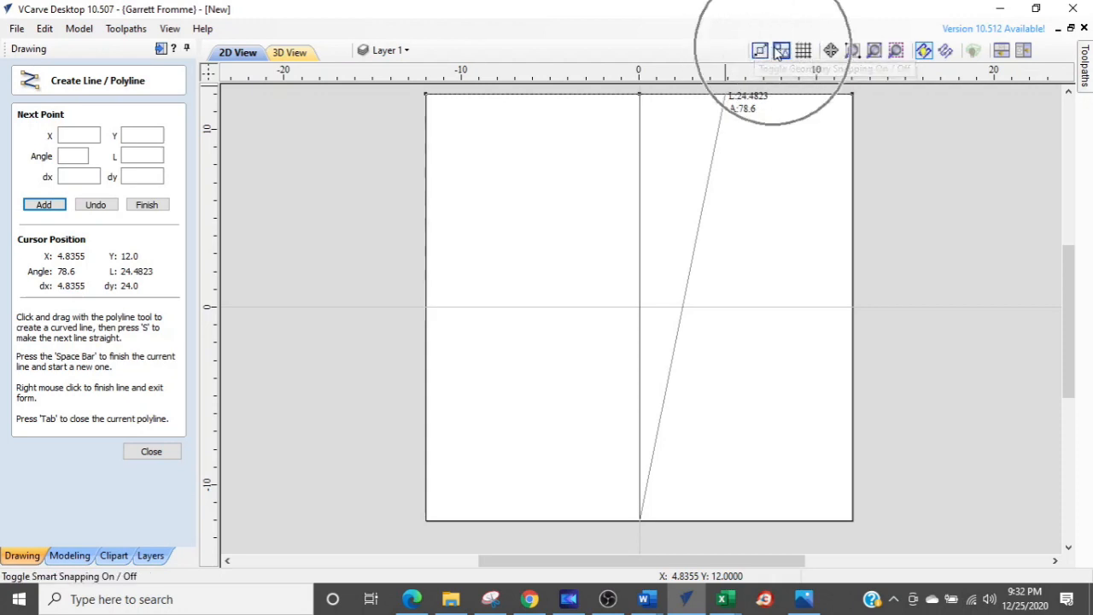
right_click(425, 301)
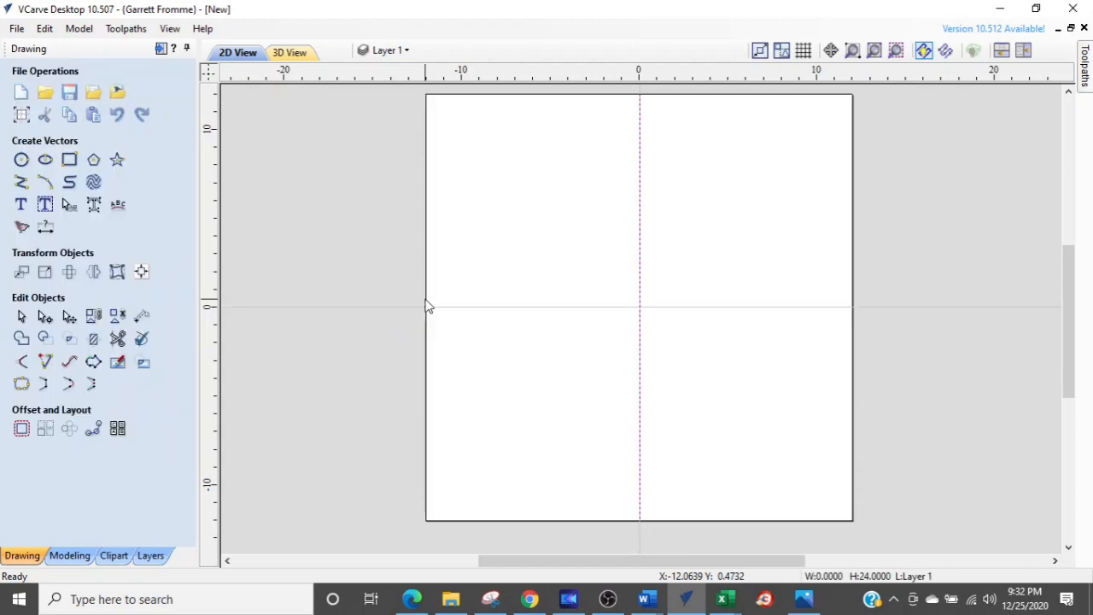
- Draw a circle about 6.46 inches in diameter, centred at about X -3.23, Y 0, with its edge touching the vertical centre line
left_click(24, 162)
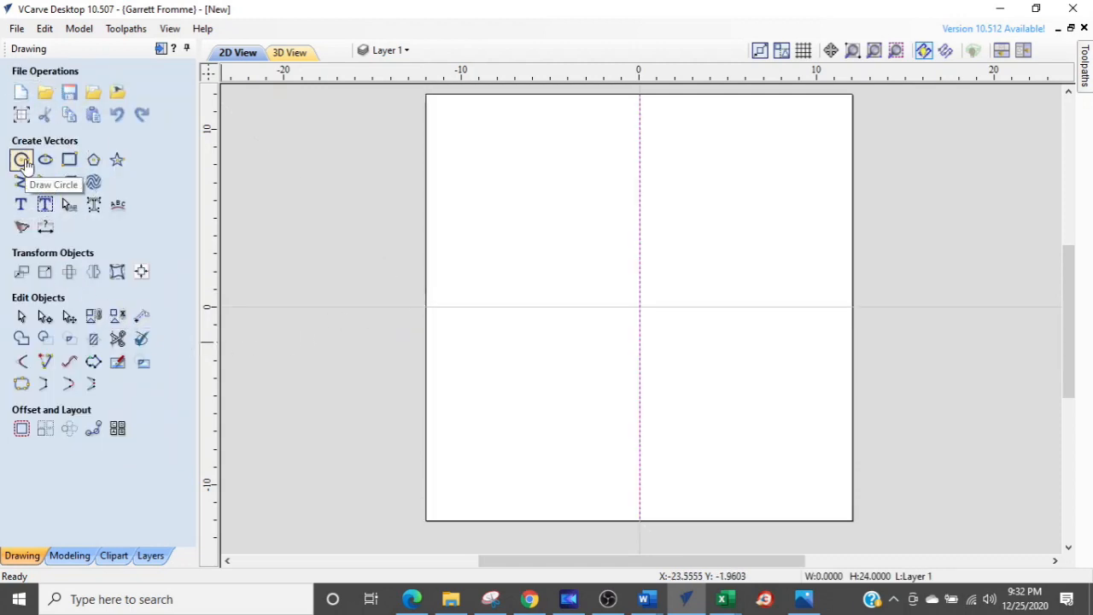
left_click(24, 161)
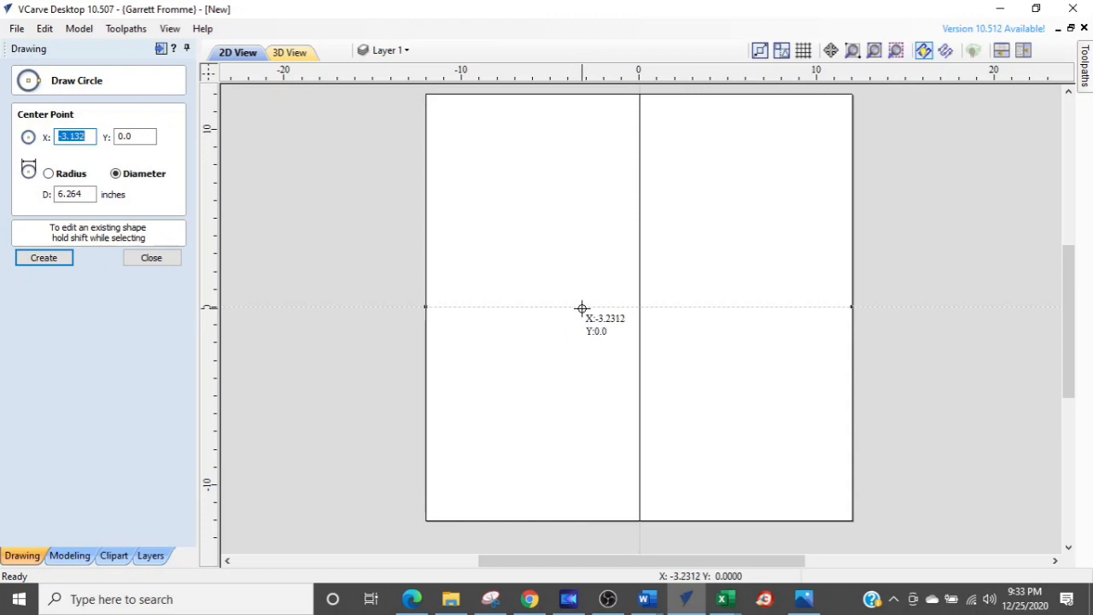
left_click(582, 308)
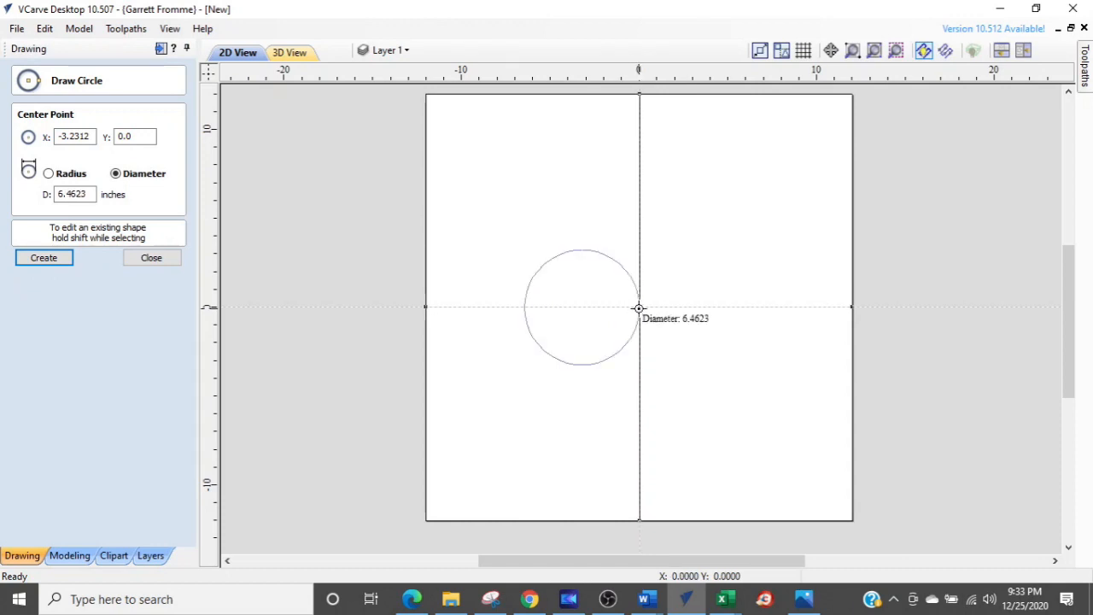
left_click(639, 308)
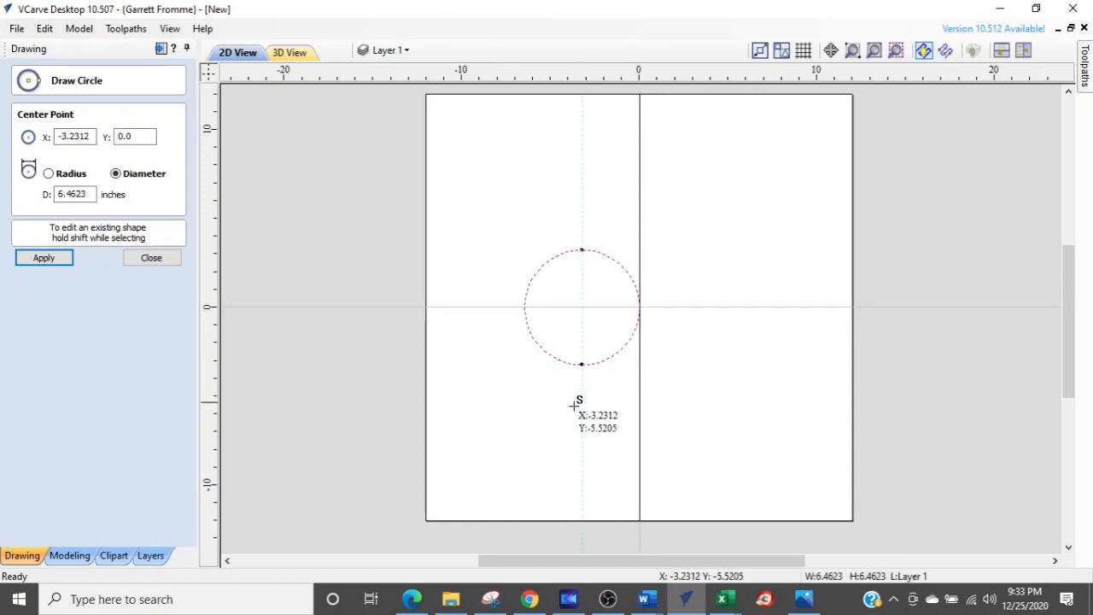
key("Escape")
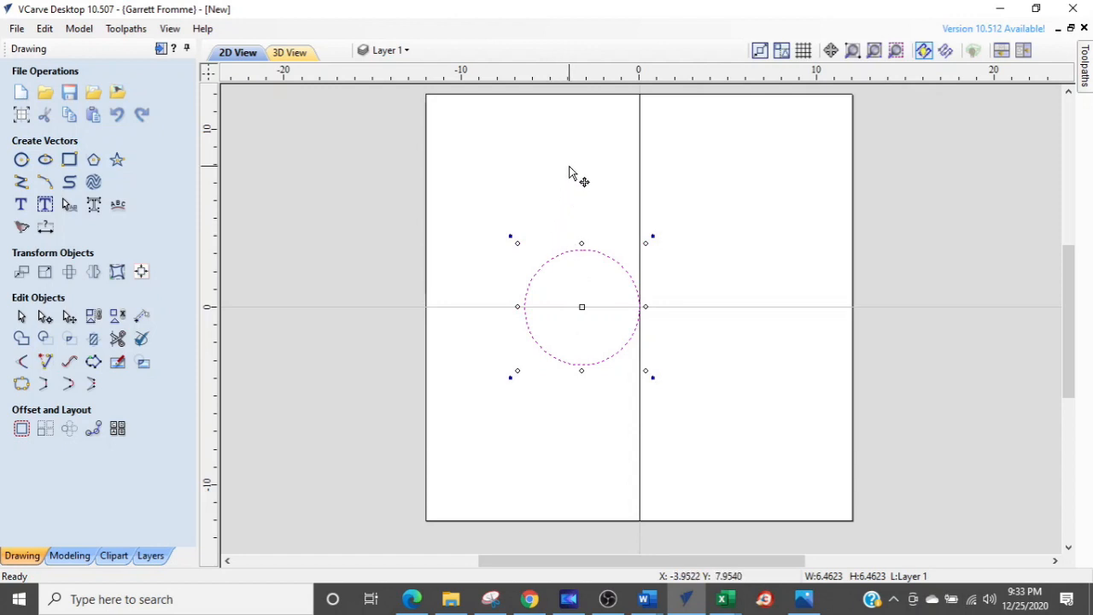
- Nudge the circle straight up about 4.5 inches along the vertical centre line and deselect it
key("Up")
key("Up")
key("Up")
key("Up")
key("Up")
key("Up")
key("Up")
key("Up")
key("Up")
key("Up")
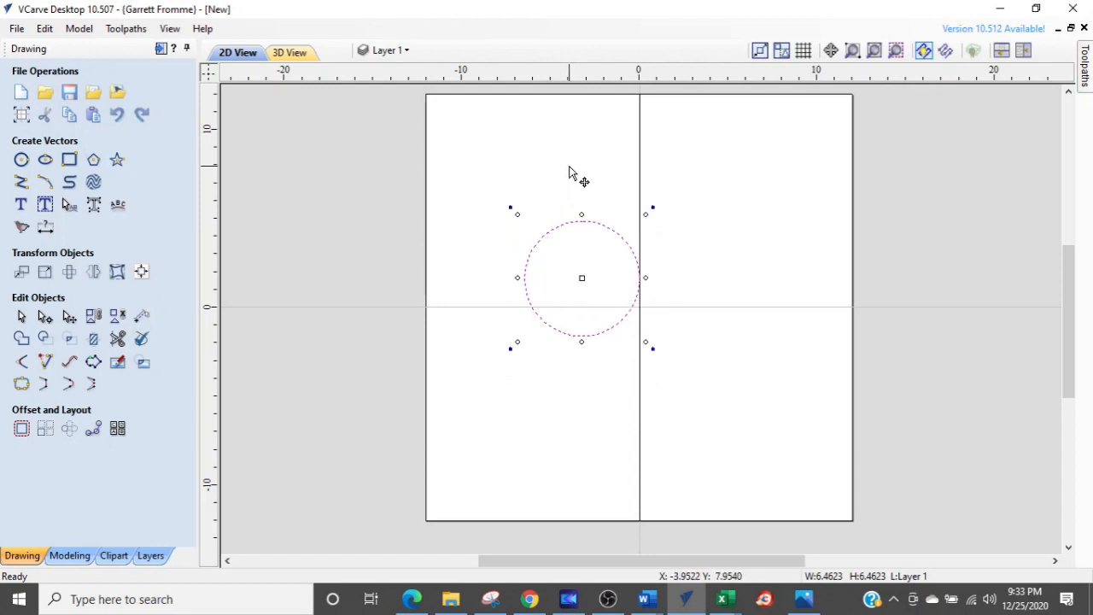
key("Up")
key("Up")
key("Up")
key("Up")
key("Up")
key("Up")
key("Up")
key("Up")
key("Up")
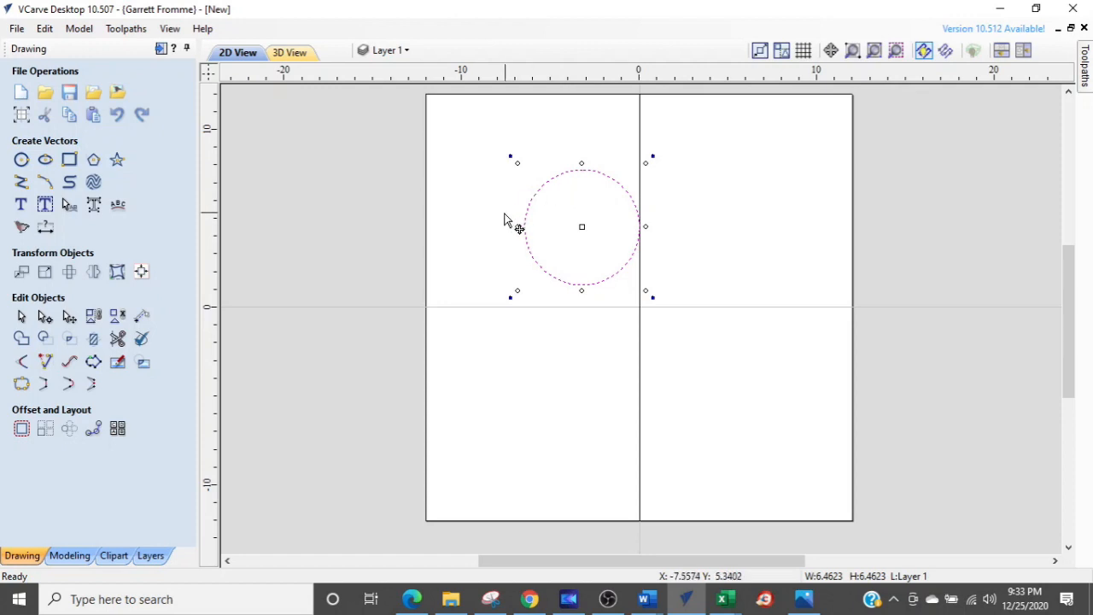
left_click(449, 254)
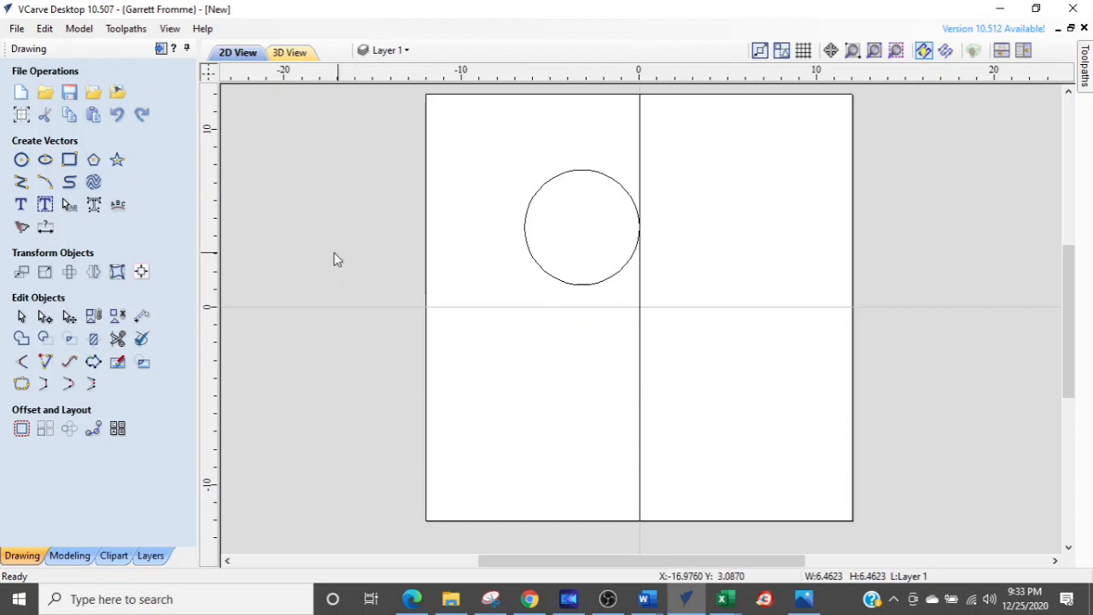
- Draw a straight line from the vertical line at about Y -4.24 to the circle's lower-left edge, spanning about 5.69 by 6.65 inches
left_click(22, 183)
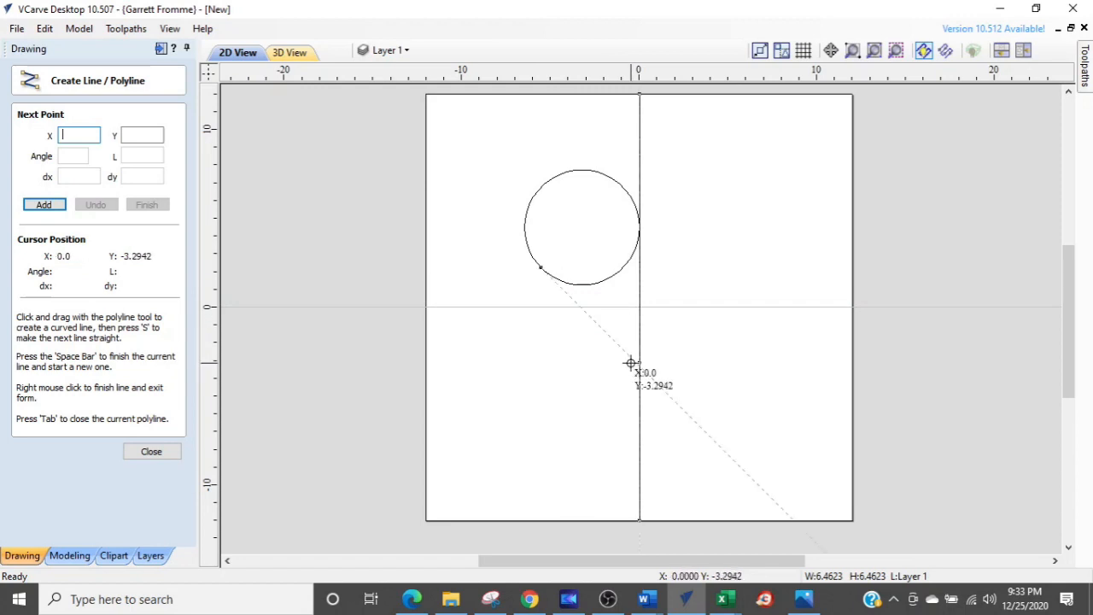
scroll(630, 363, "up", 2)
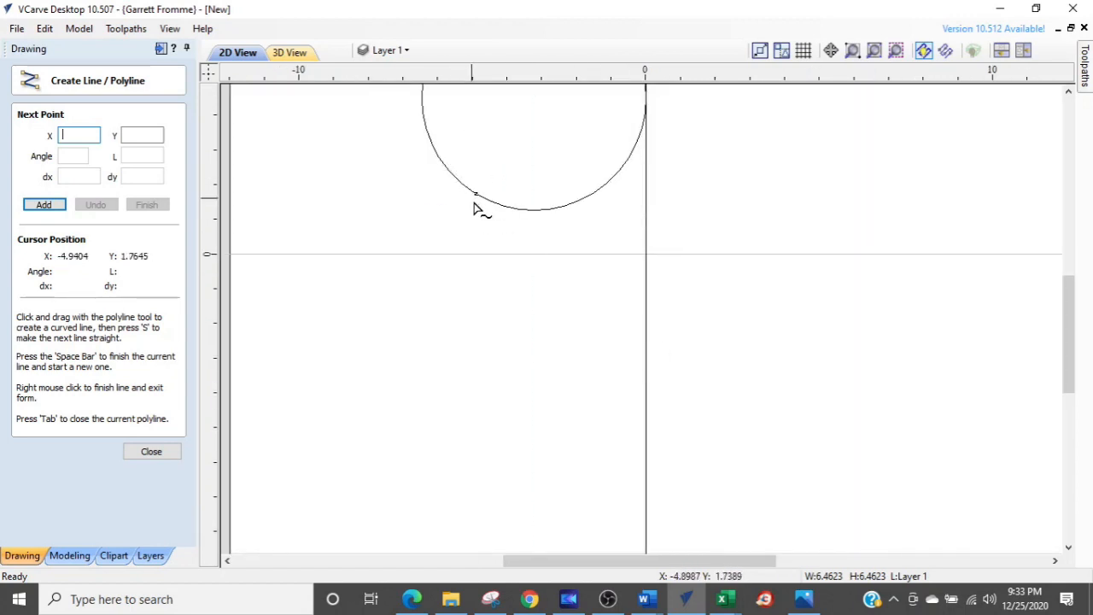
left_click(646, 400)
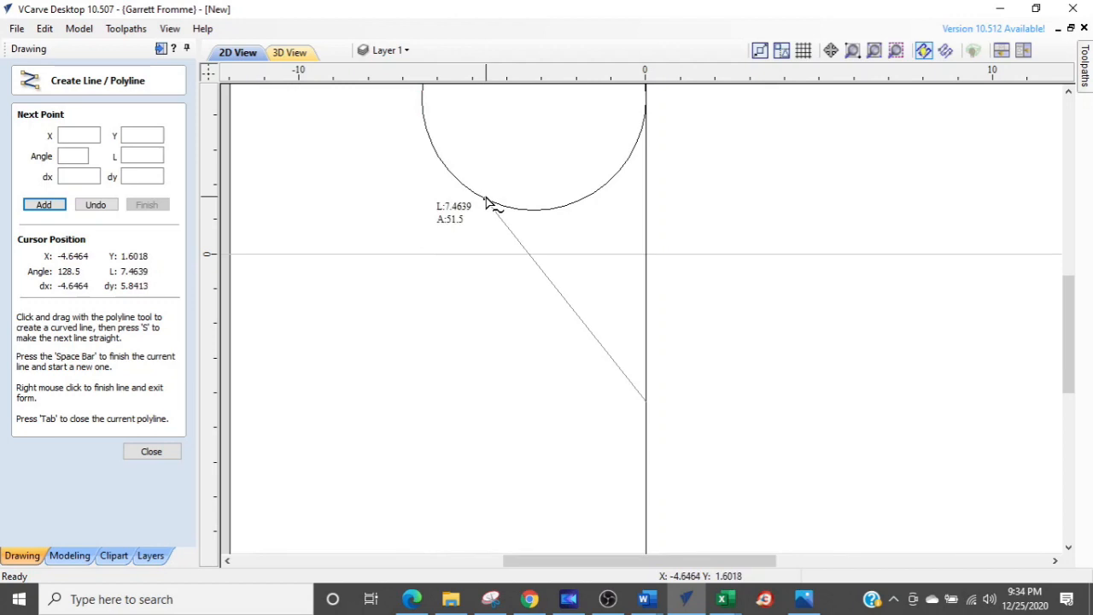
left_click(453, 173)
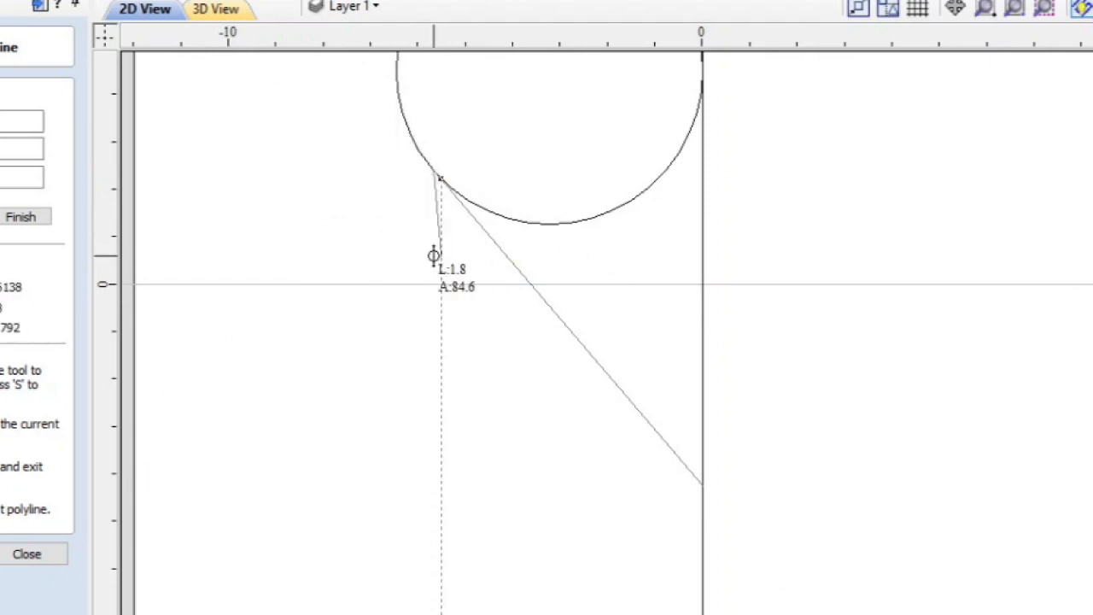
key("Escape")
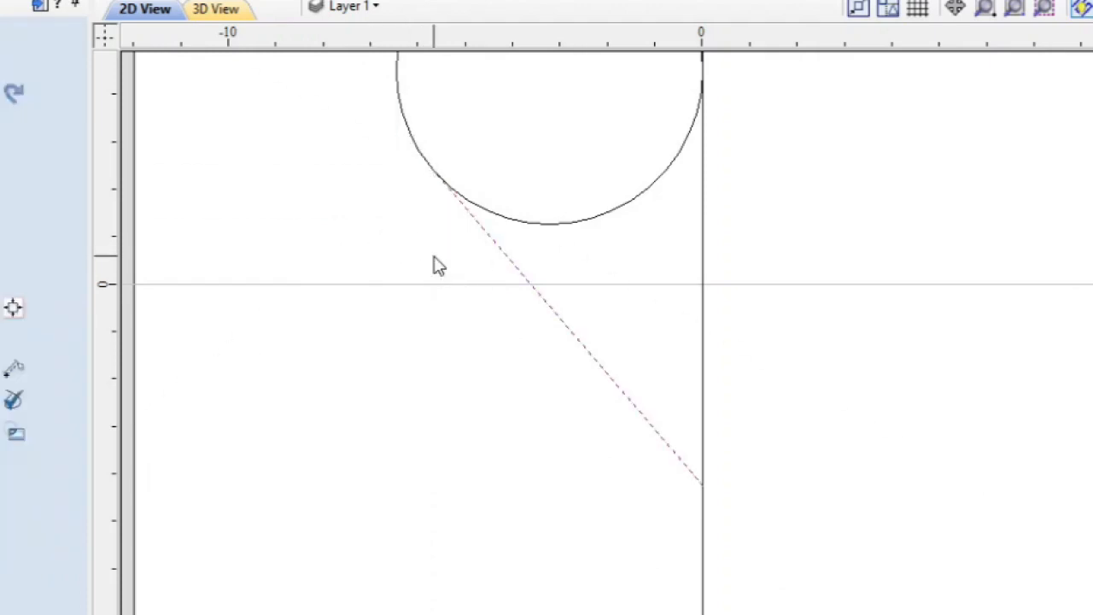
- Open the slanted line for node editing and insert a point near its middle at about X -2.46, Y -1.36
left_click(566, 328)
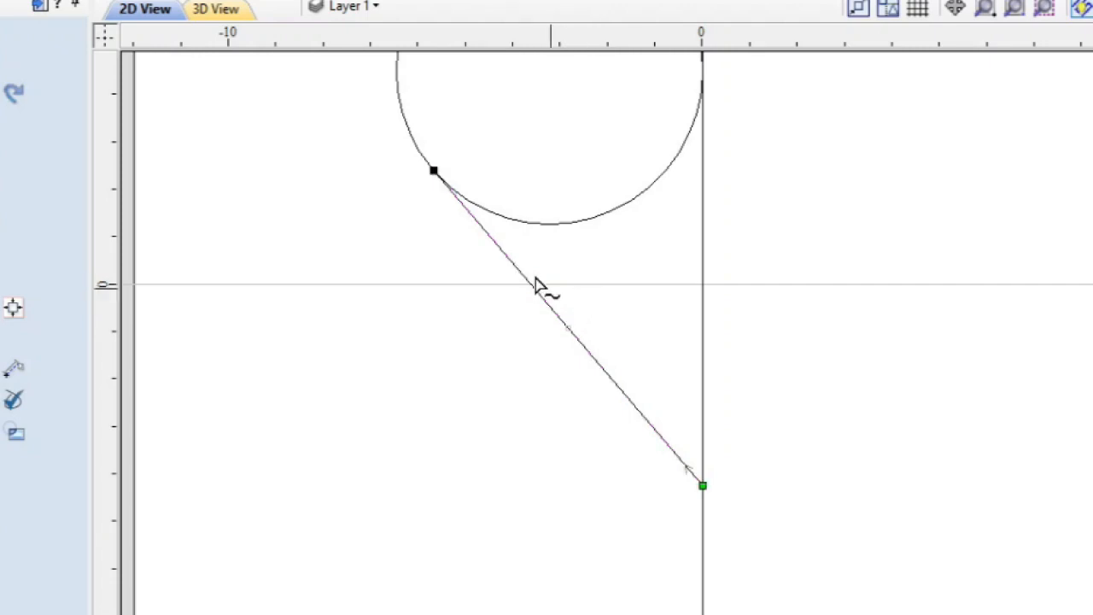
scroll(560, 342, "up", 2)
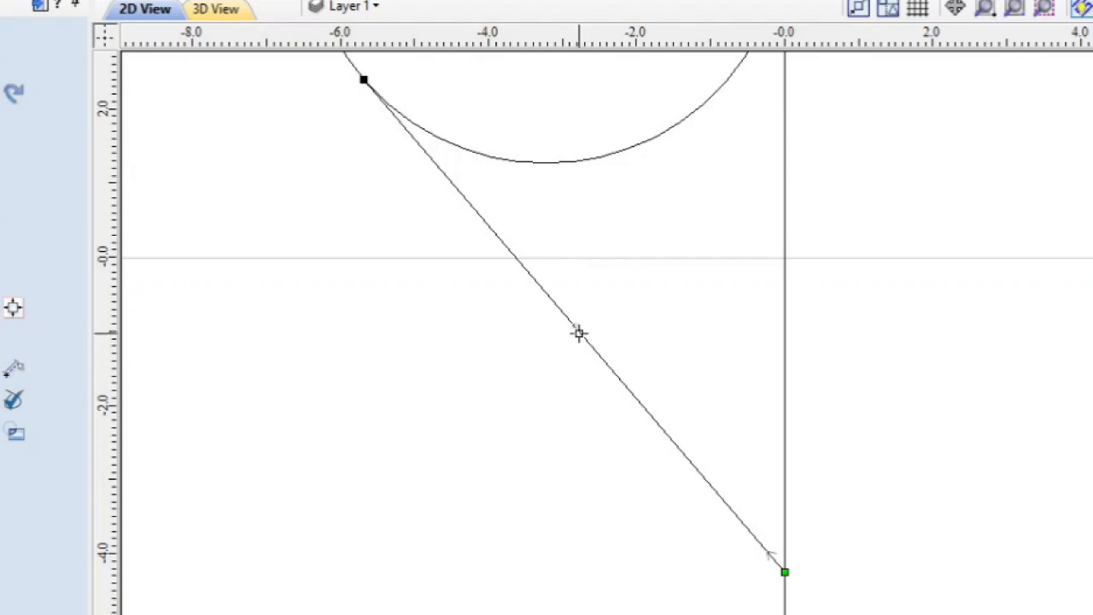
scroll(575, 328, "up", 2)
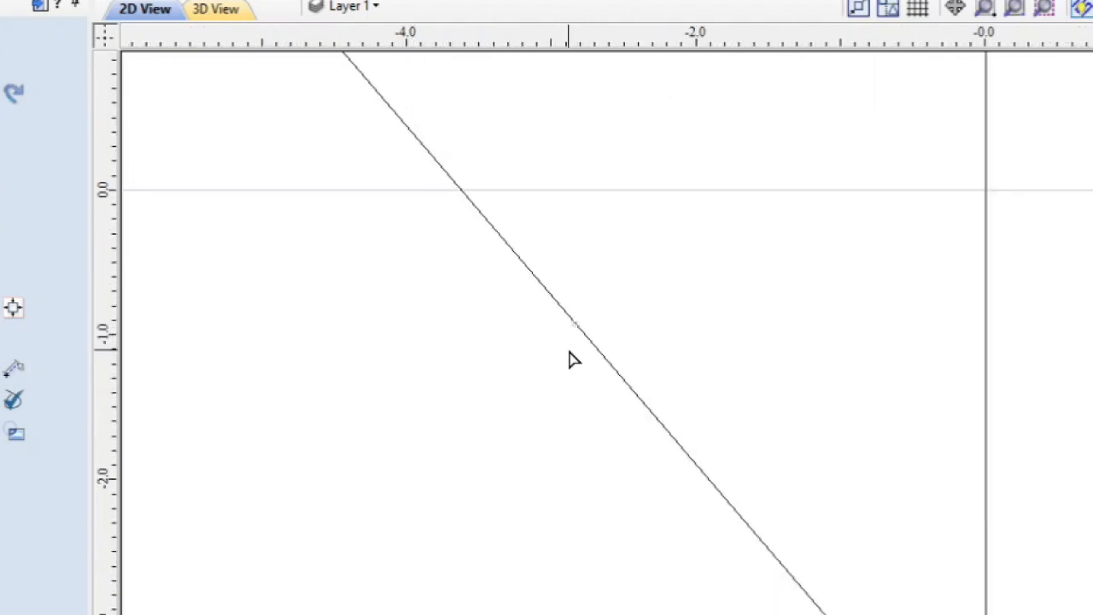
scroll(586, 353, "down", 2)
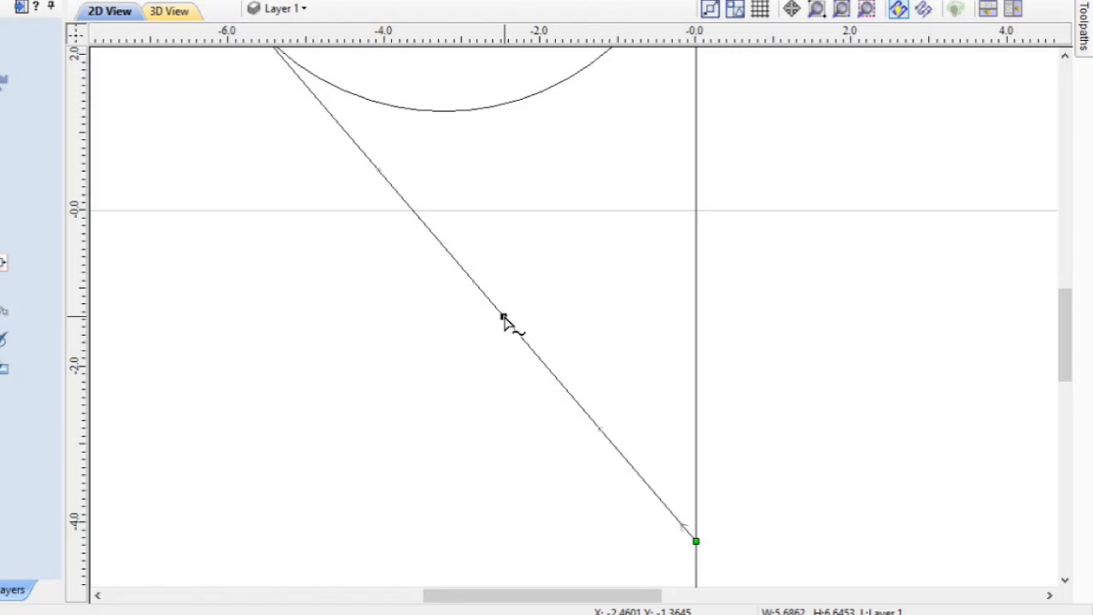
- Convert both spans of the slanted line to Bezier curves and shift the middle node slightly up and to the right
scroll(504, 320, "up", 1)
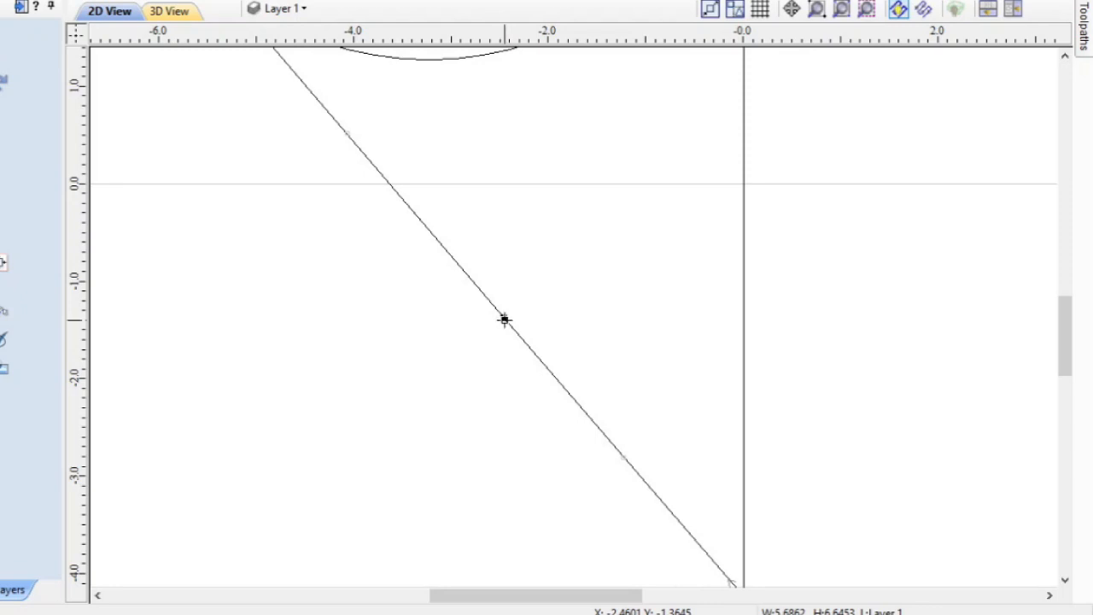
left_click(504, 320)
scroll(504, 320, "down", 2)
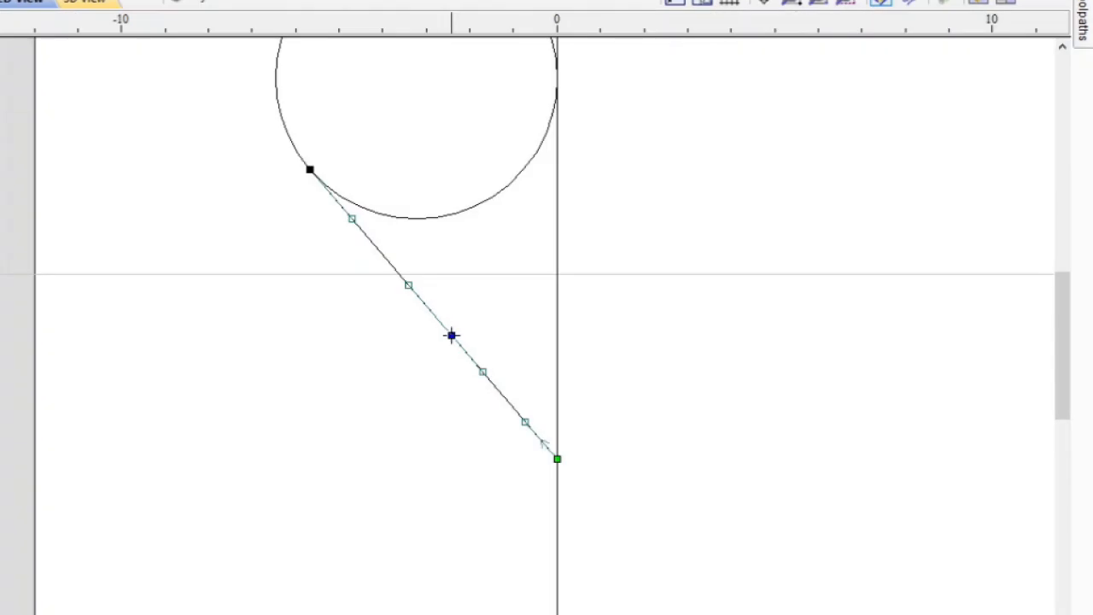
left_click_drag(459, 324, 464, 323)
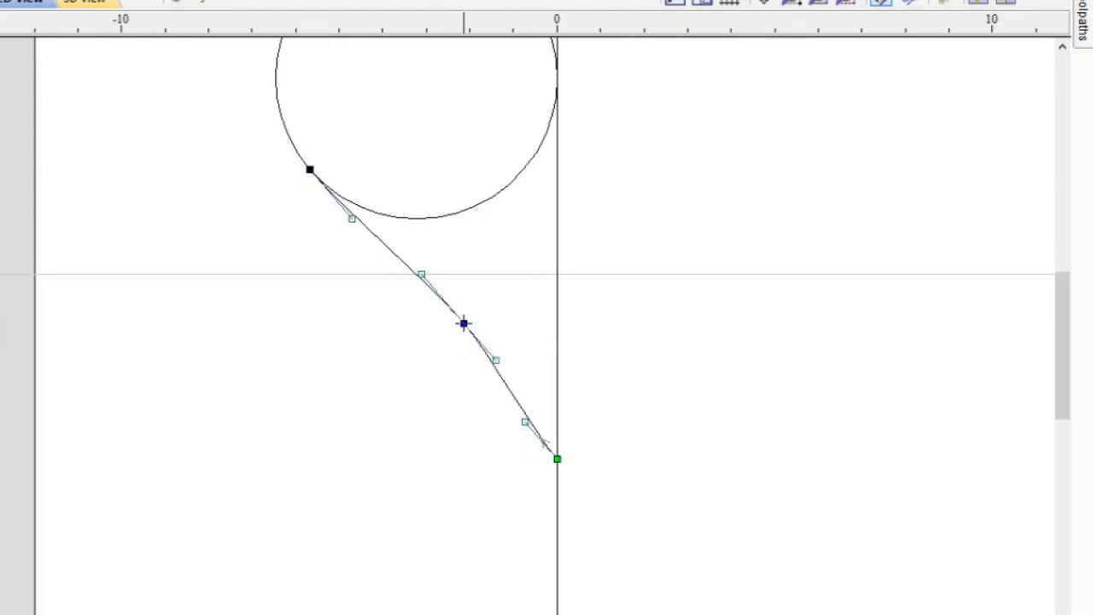
left_click(478, 404)
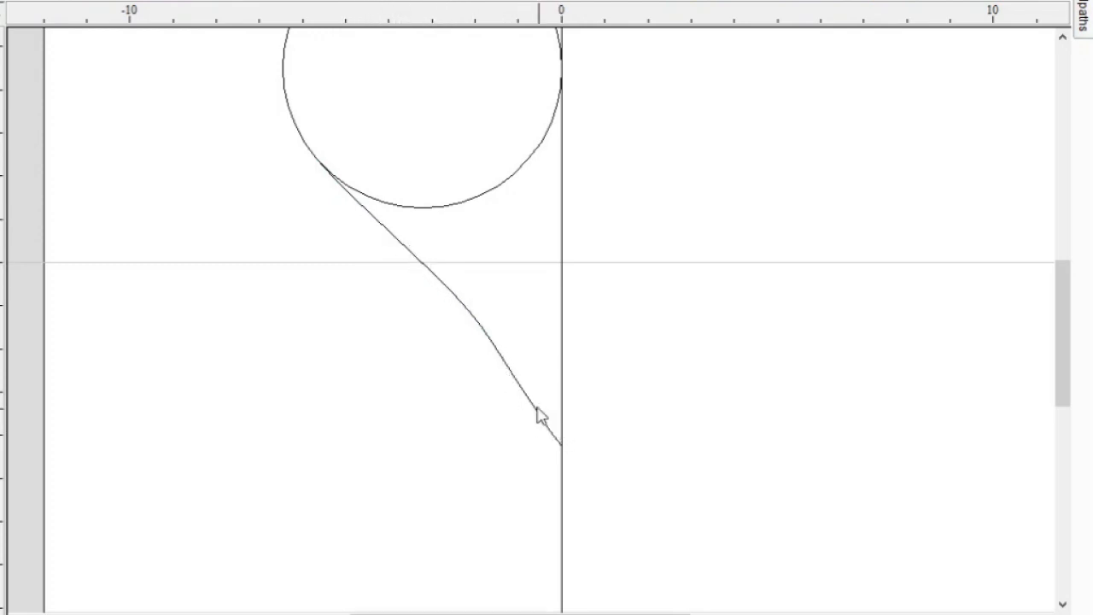
- Reopen the curve's nodes and move the control handle nearest its lower end up and right to bow the lower span outward
left_click(479, 326)
double_click(480, 331)
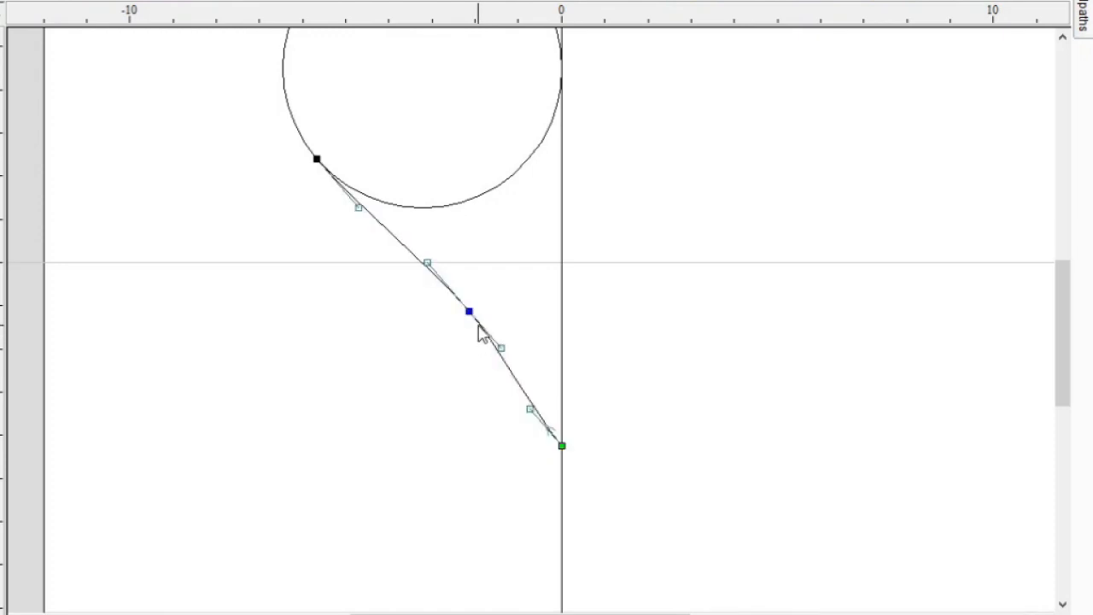
scroll(562, 439, "up", 3)
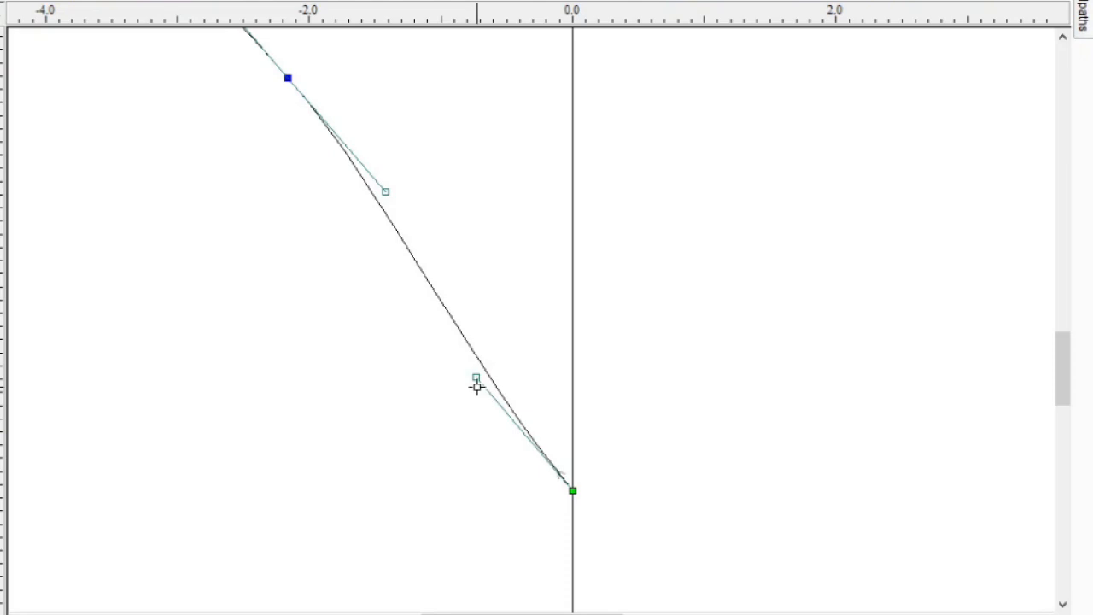
left_click_drag(477, 377, 509, 347)
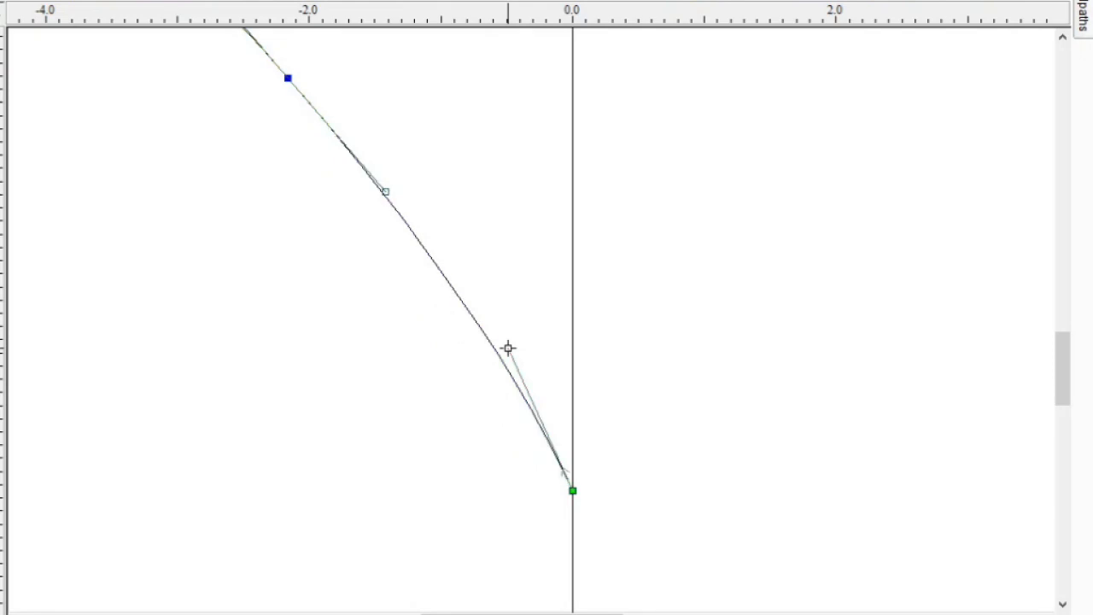
scroll(509, 348, "down", 4, "ctrl")
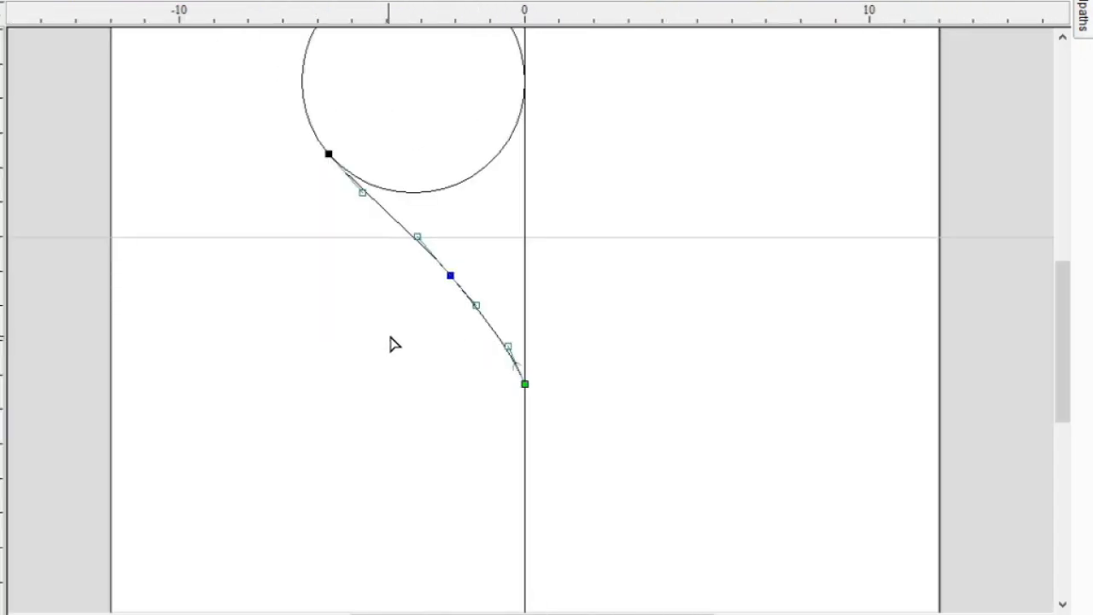
- Trim away the circle's lower-right arc between the curve and the centre line, and delete the full-height vertical line
left_click(391, 322)
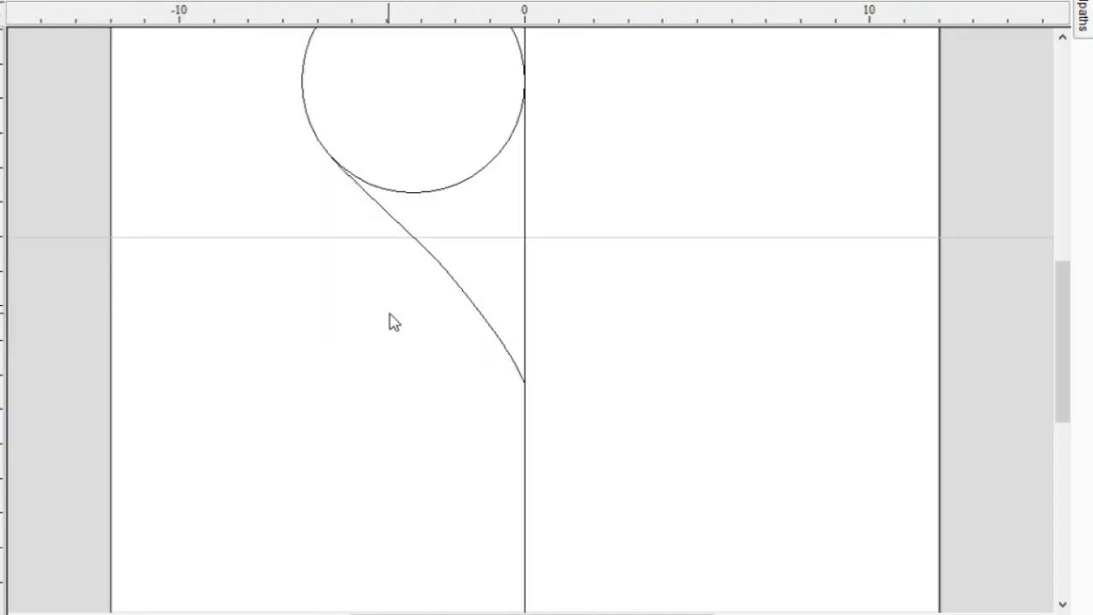
scroll(405, 304, "down", 1, "ctrl")
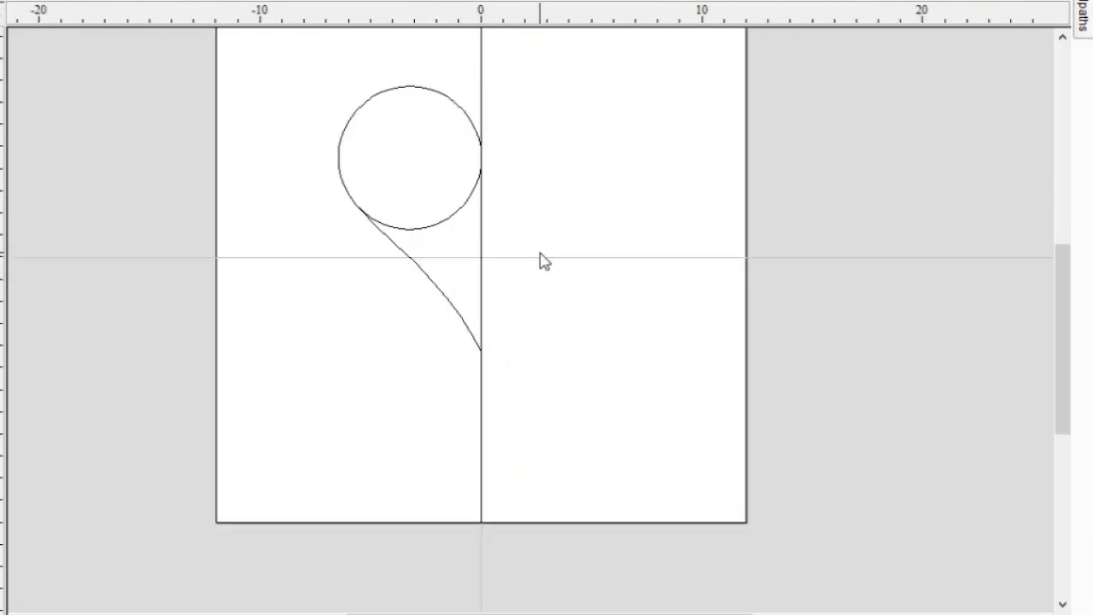
scroll(434, 292, "up", 1, "ctrl")
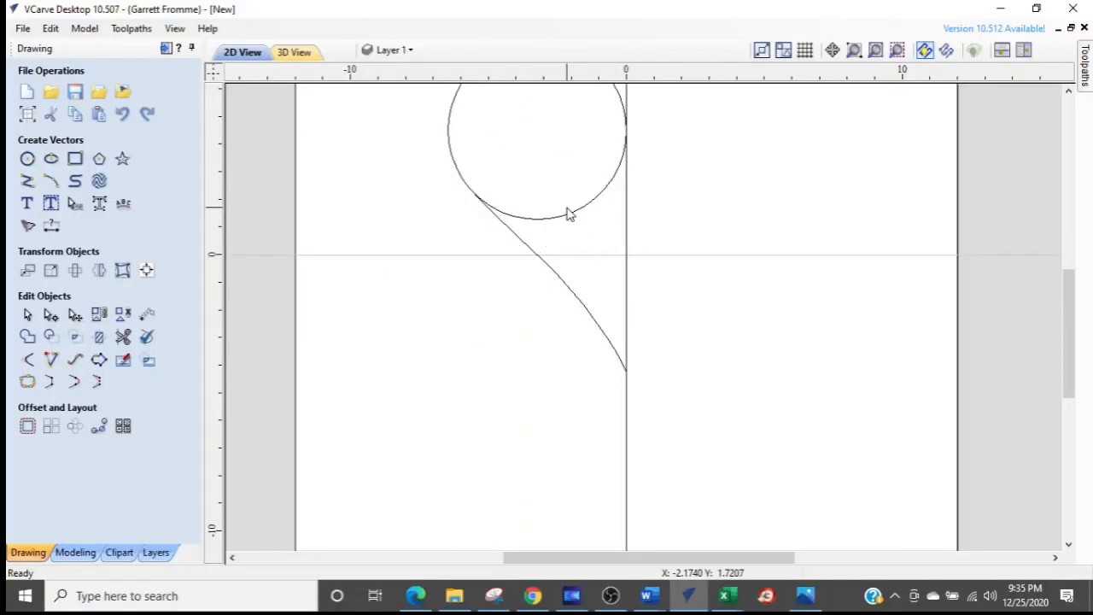
left_click(122, 338)
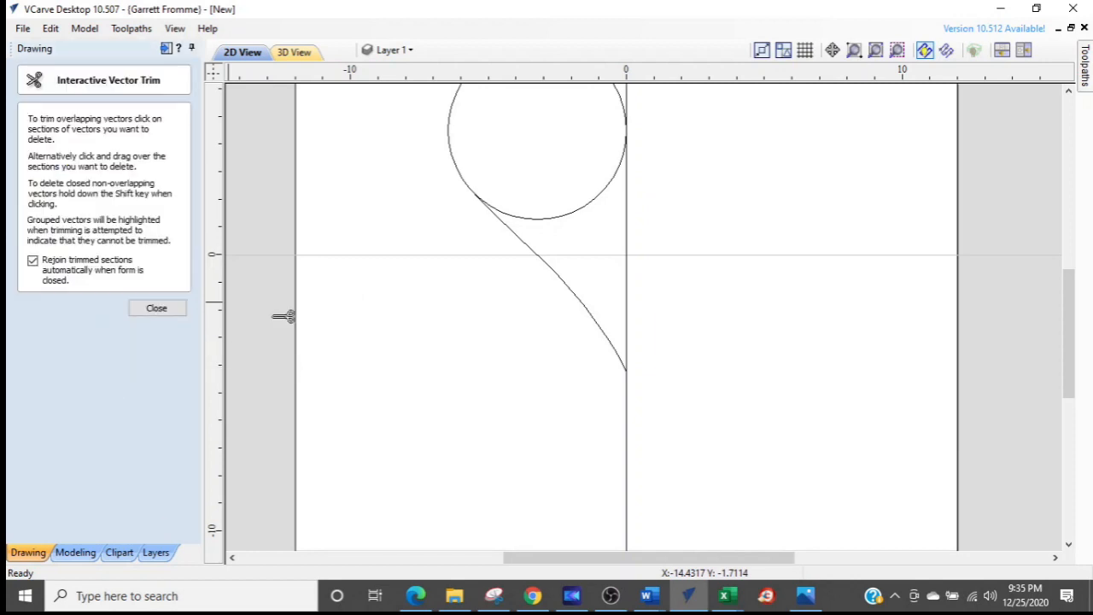
left_click(572, 212)
scroll(572, 213, "down", 2)
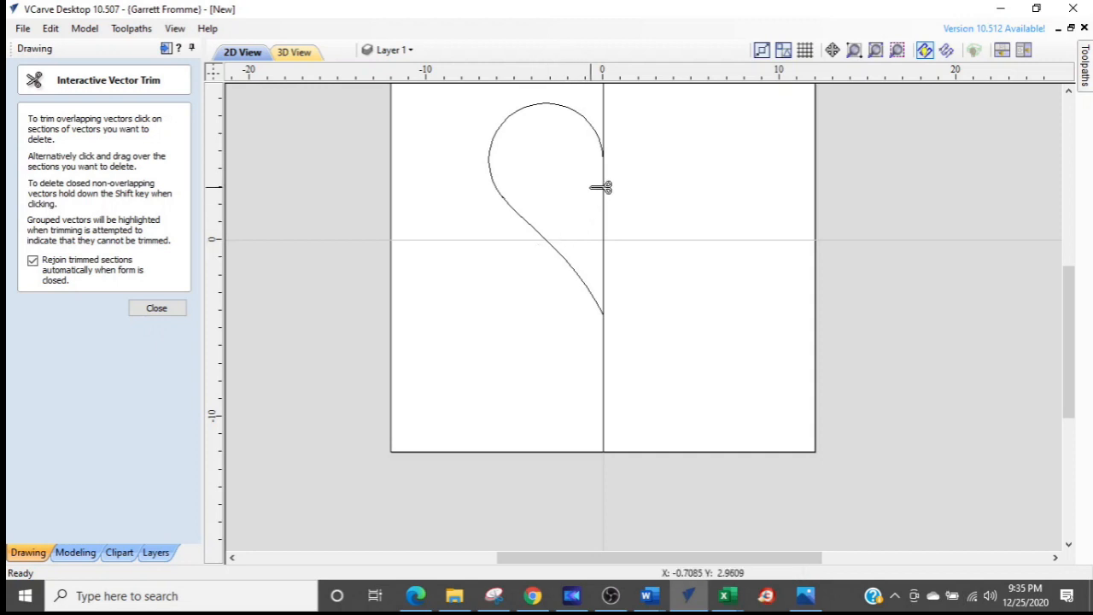
key("Escape")
left_click_drag(673, 373, 572, 398)
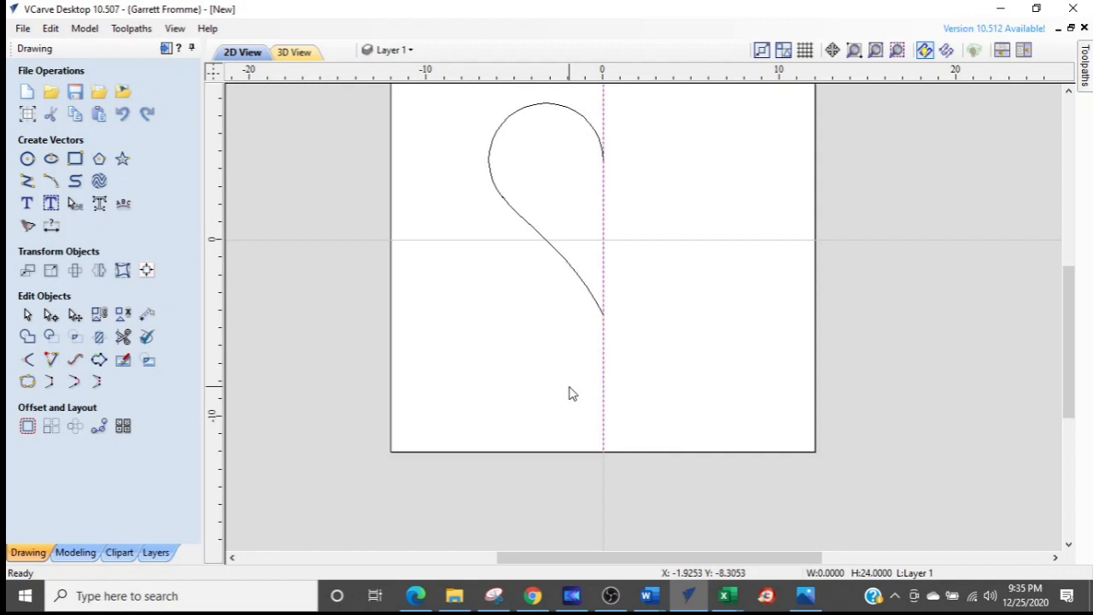
key("Delete")
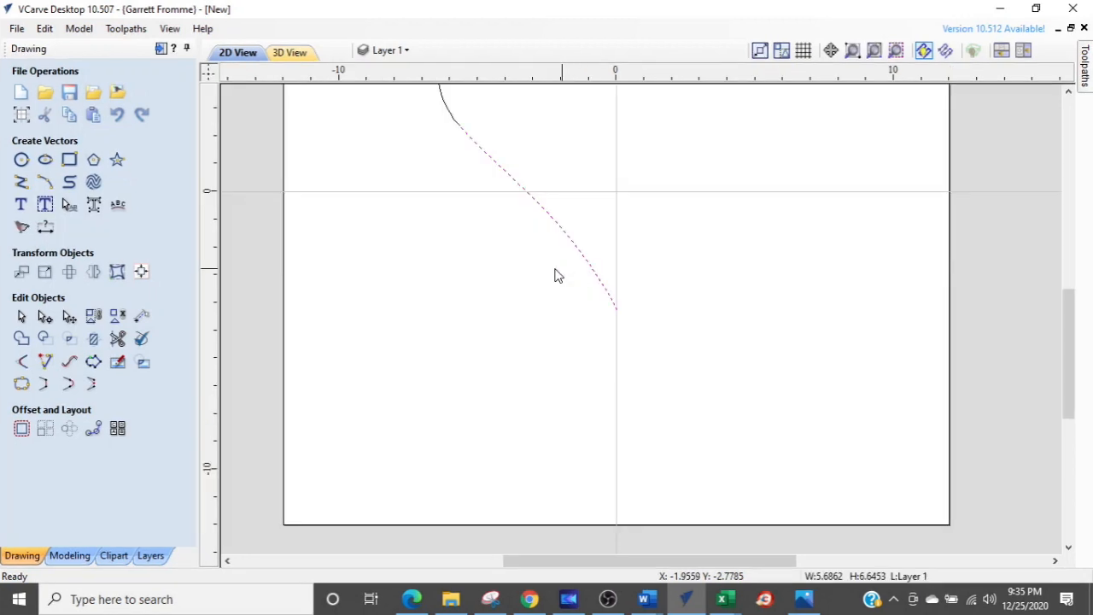
scroll(513, 265, "down", 2)
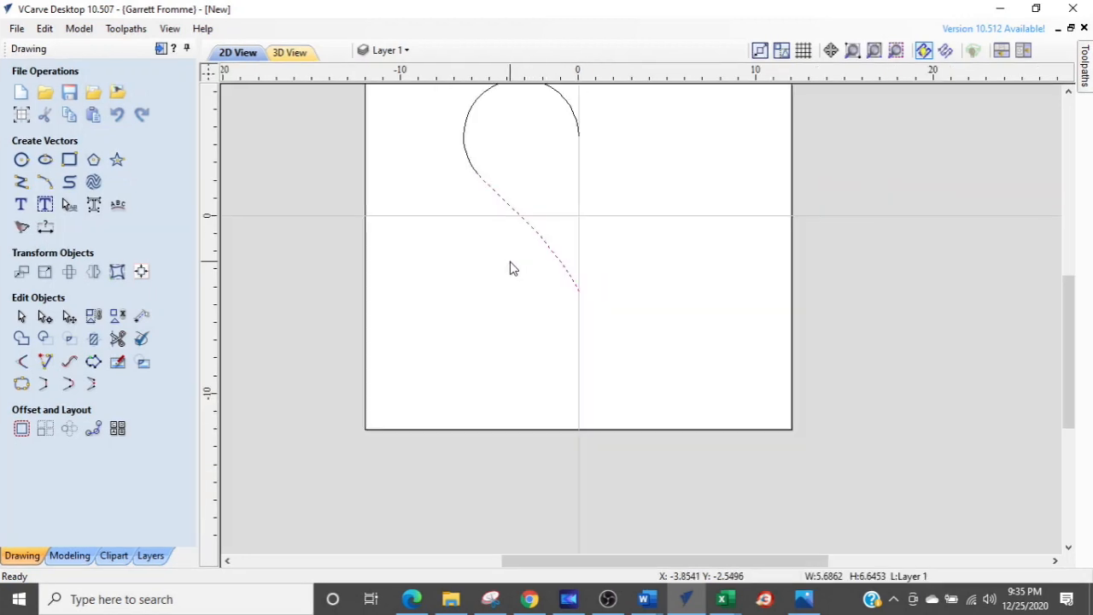
middle_click_drag(462, 154, 461, 203)
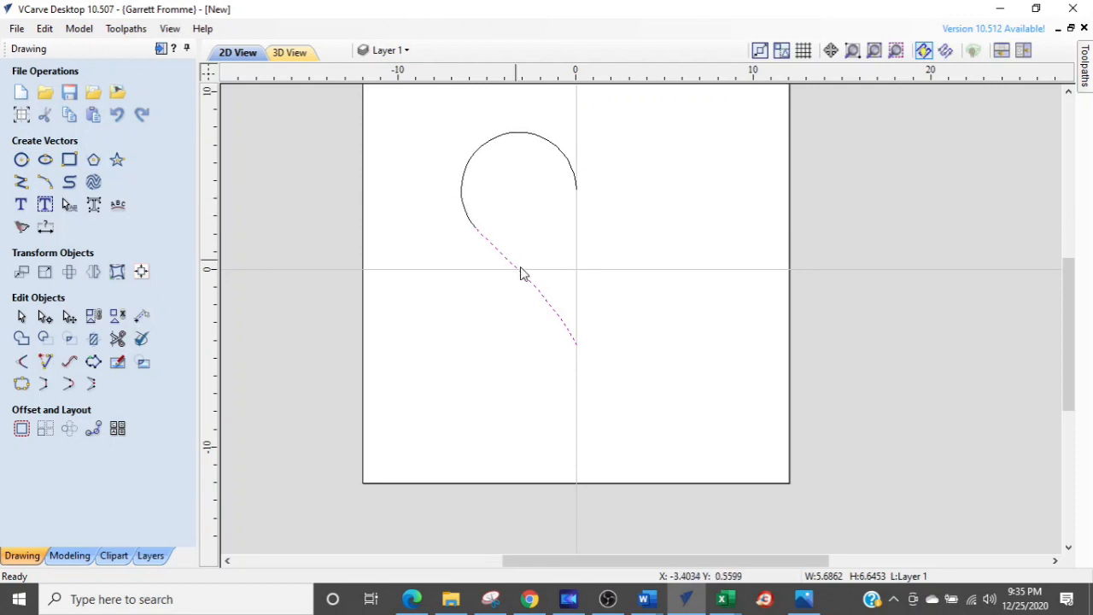
left_click(464, 214, "shift")
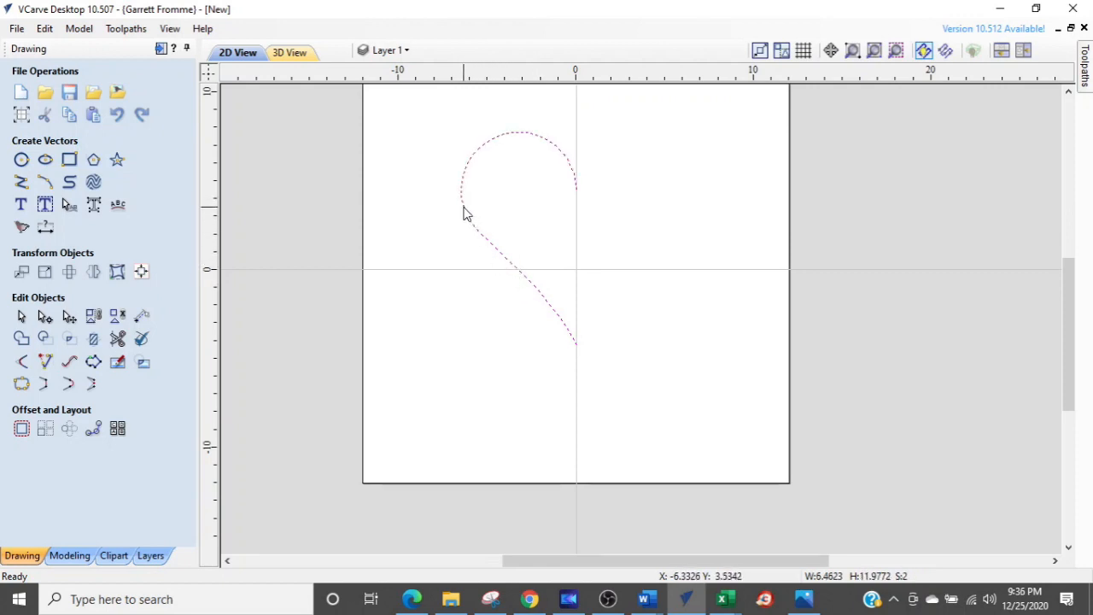
right_click(473, 230)
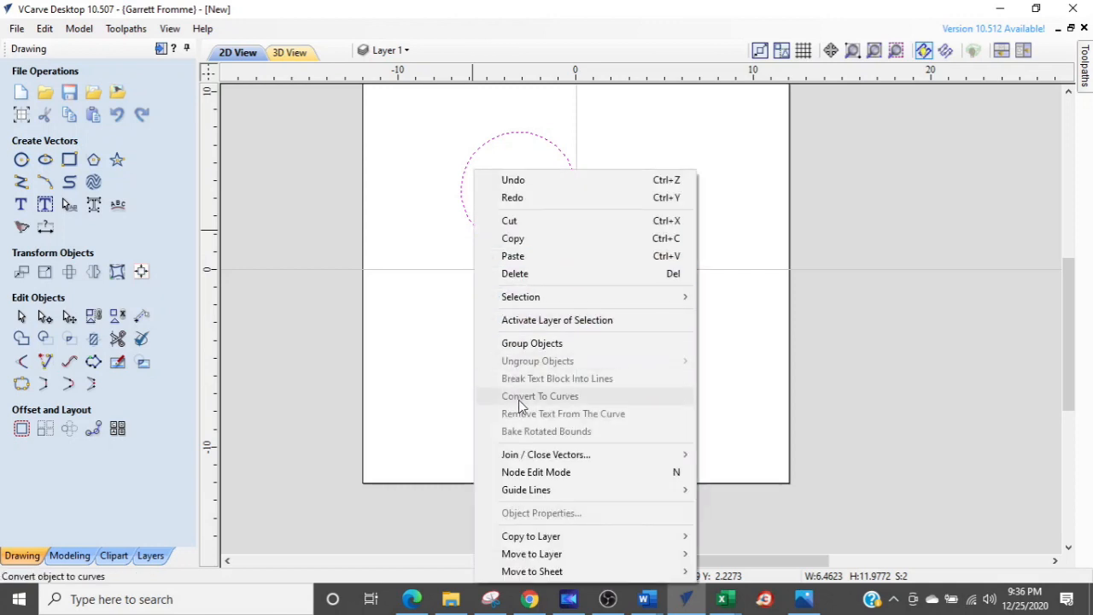
left_click(521, 459)
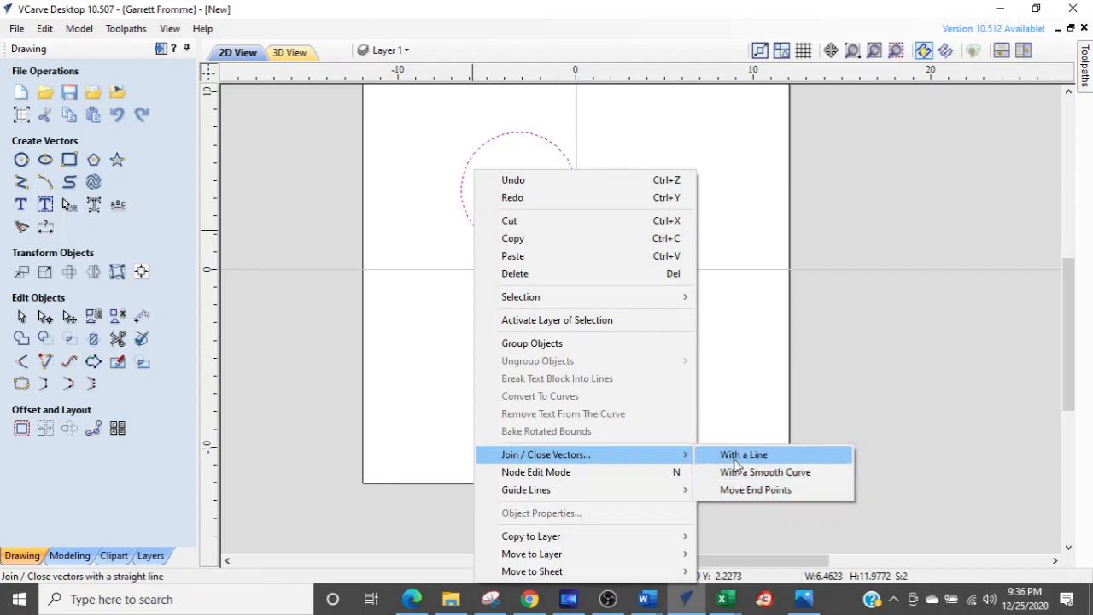
left_click(402, 405)
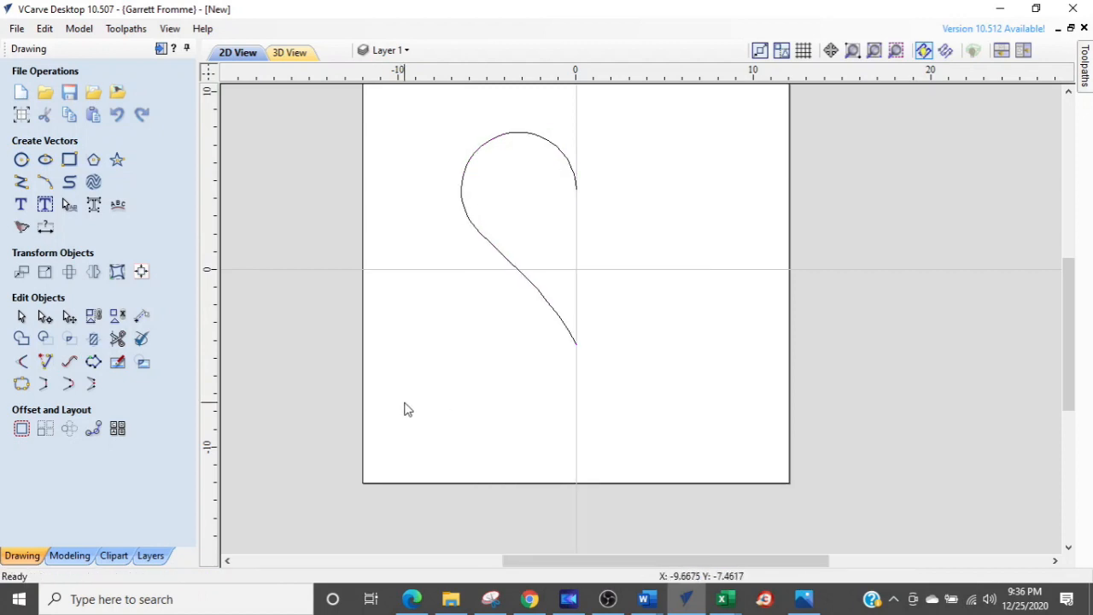
- Select the trimmed arc and the lower curve together and join them into one vector with a straight line
left_click(517, 276)
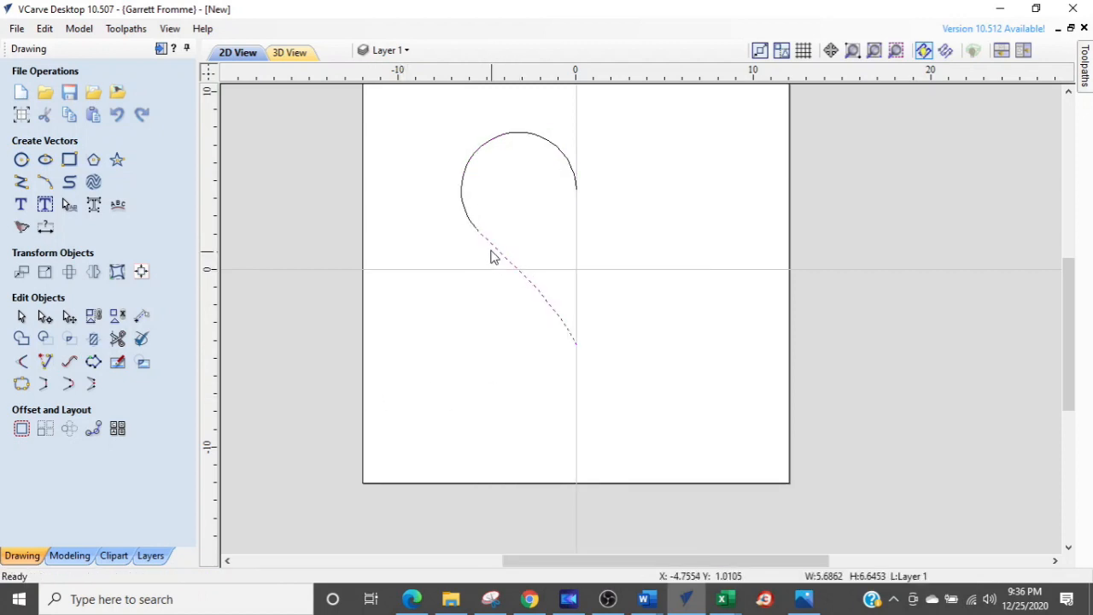
left_click(462, 195)
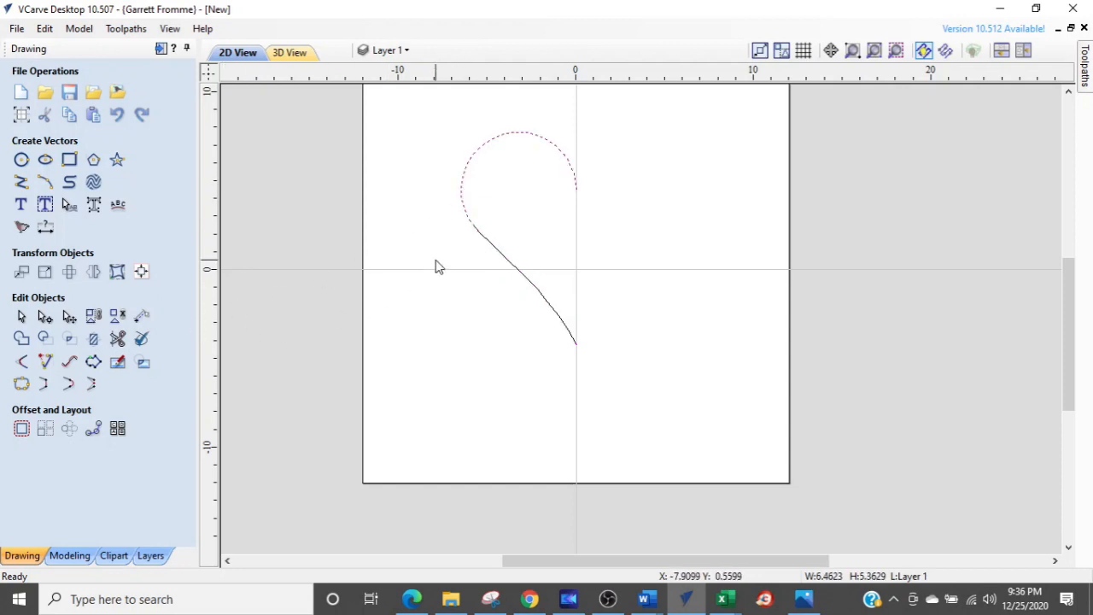
left_click(498, 251, "shift")
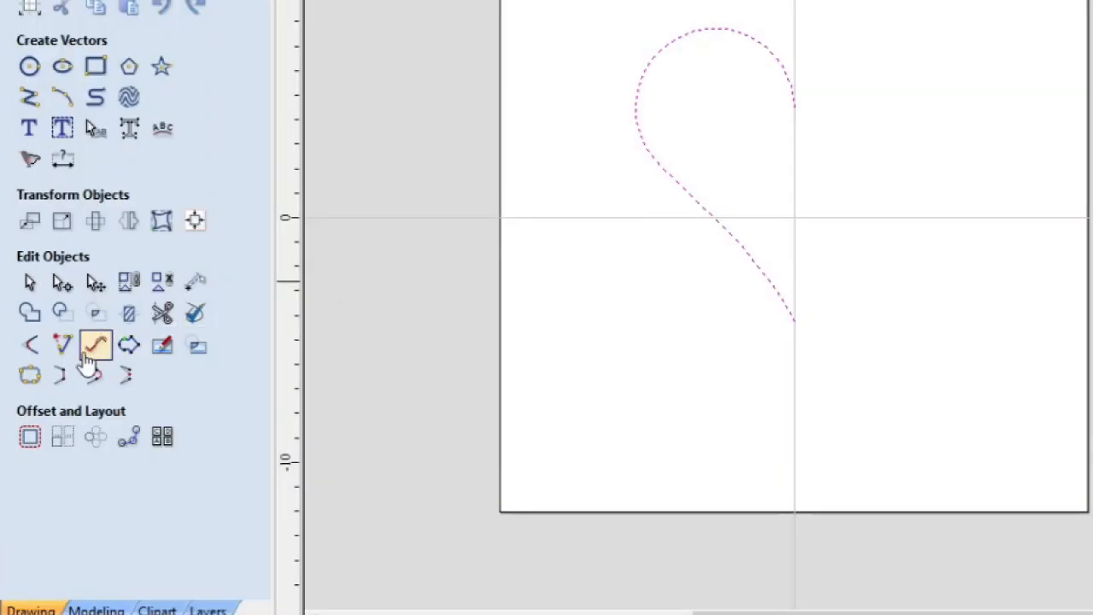
left_click(63, 377)
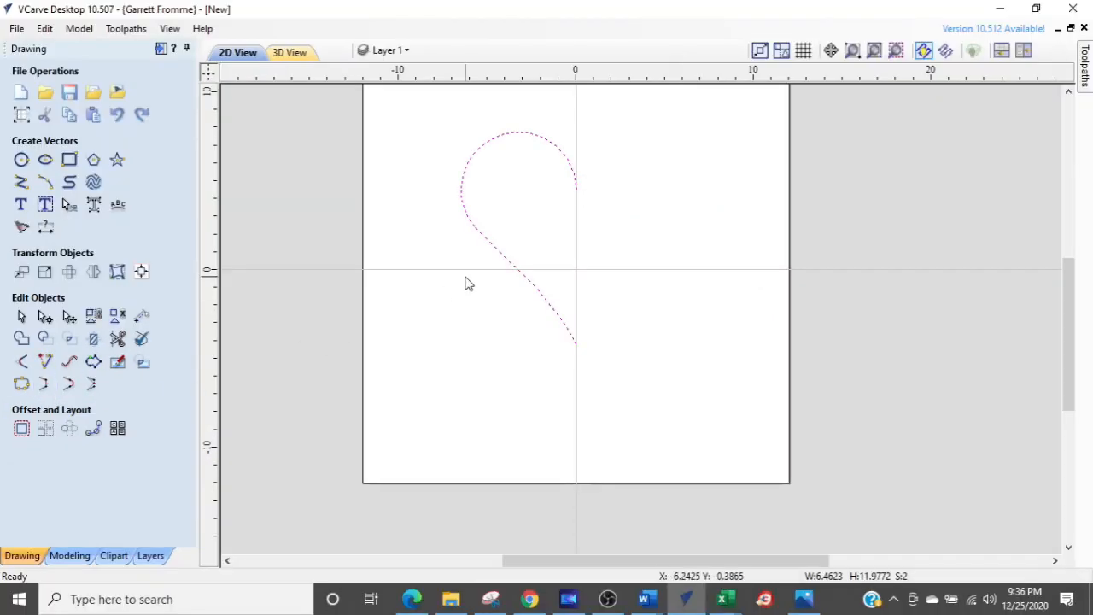
left_click(466, 284)
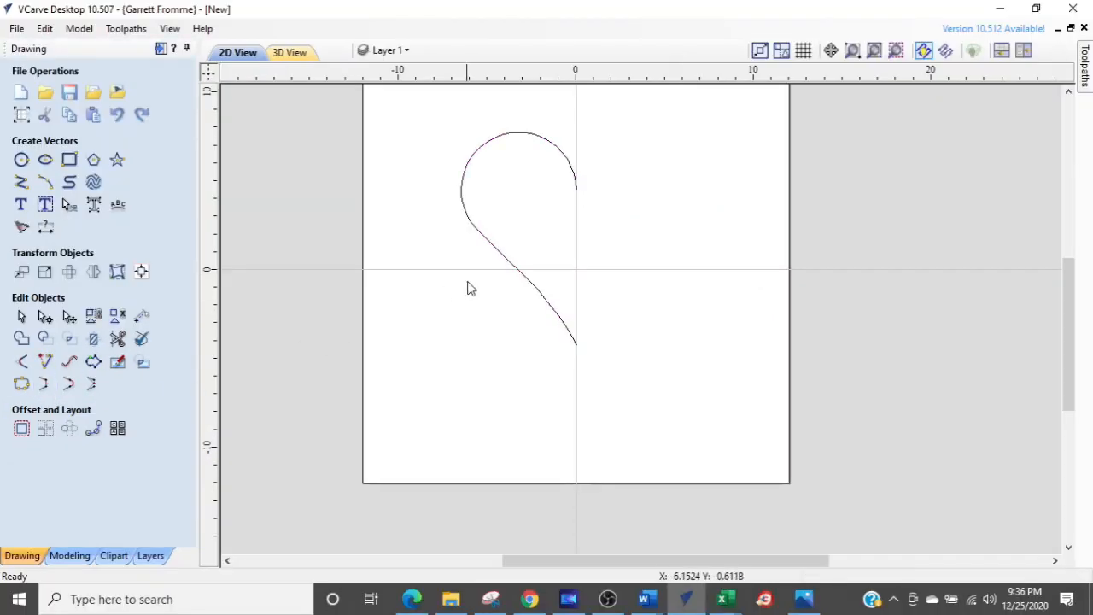
- Mirror the joined half outline horizontally about the job centre, creating a mirrored copy that completes the heart
left_click(519, 278)
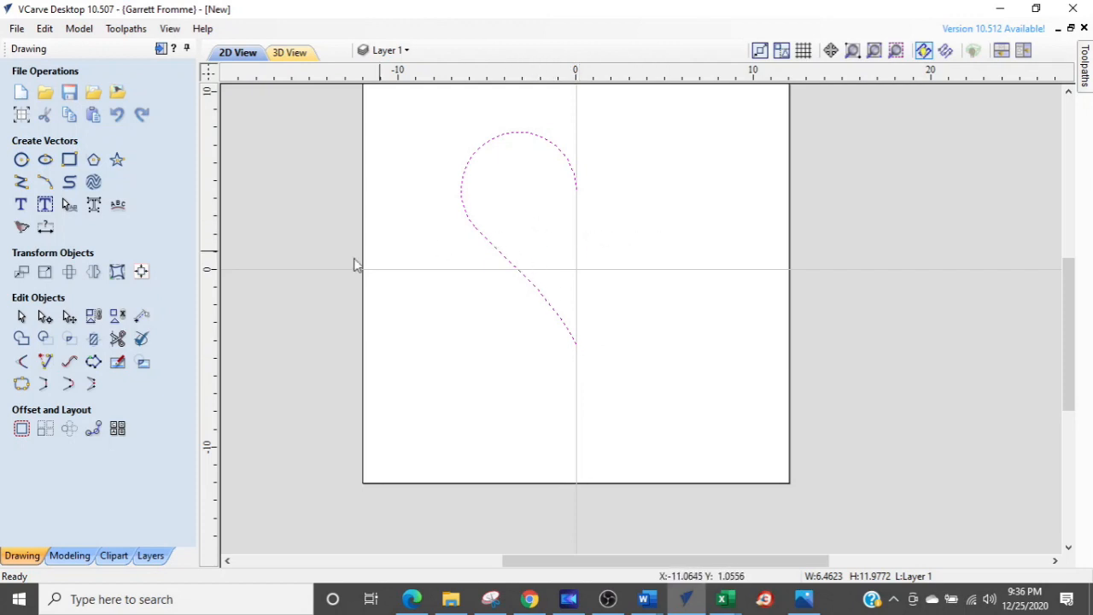
left_click(94, 274)
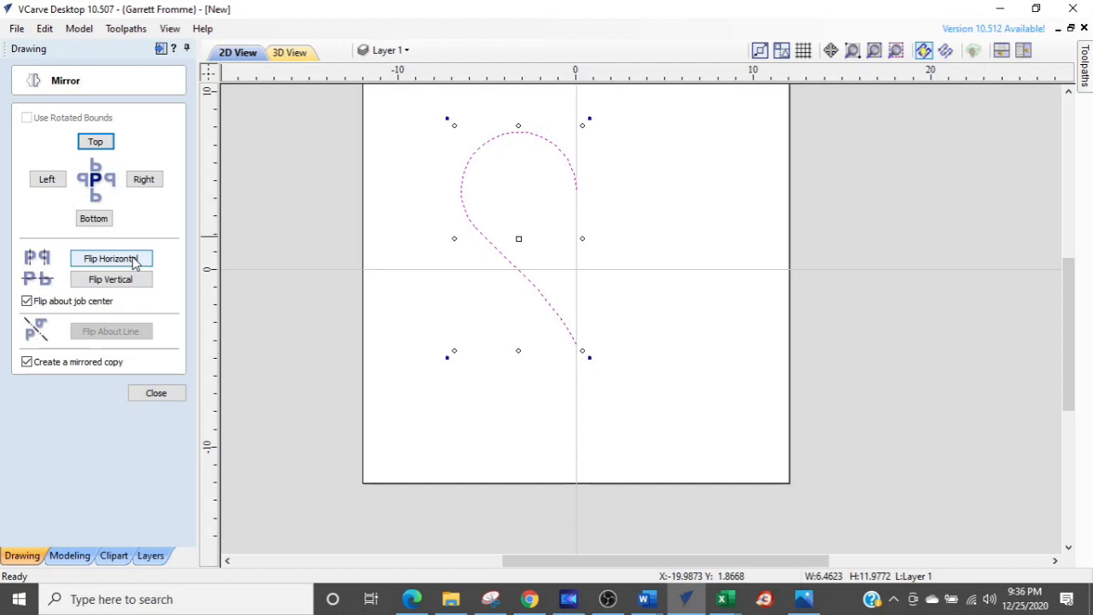
left_click(135, 261)
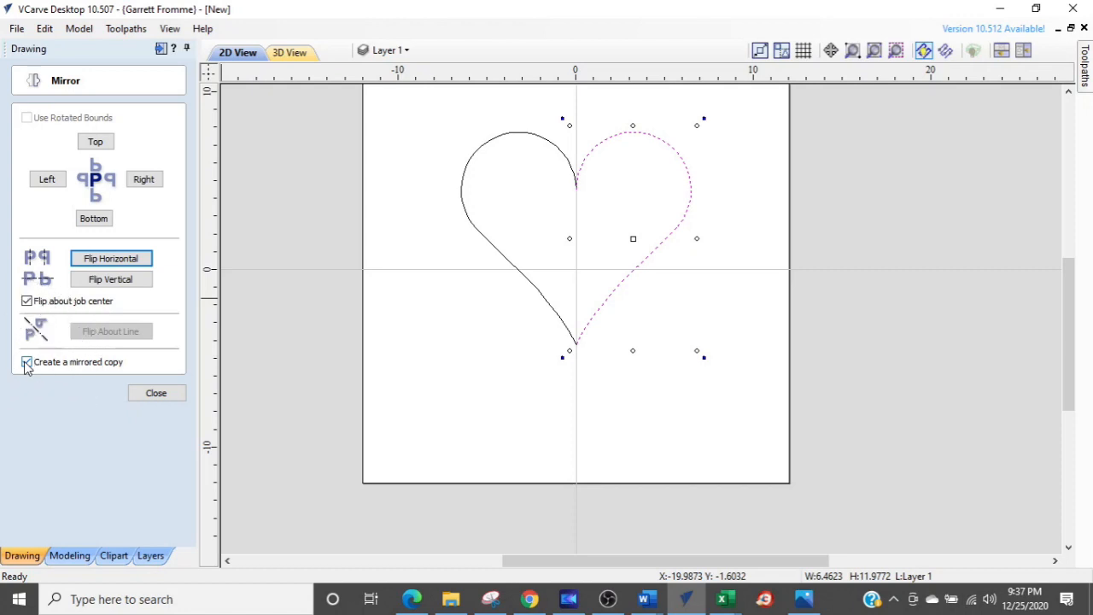
left_click(118, 259)
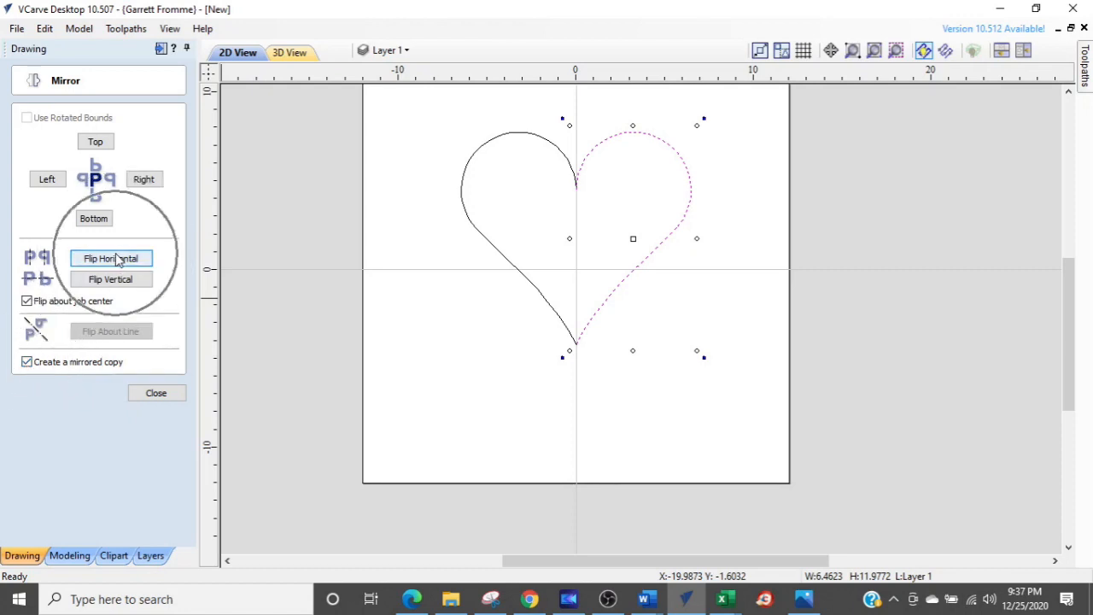
left_click(433, 341)
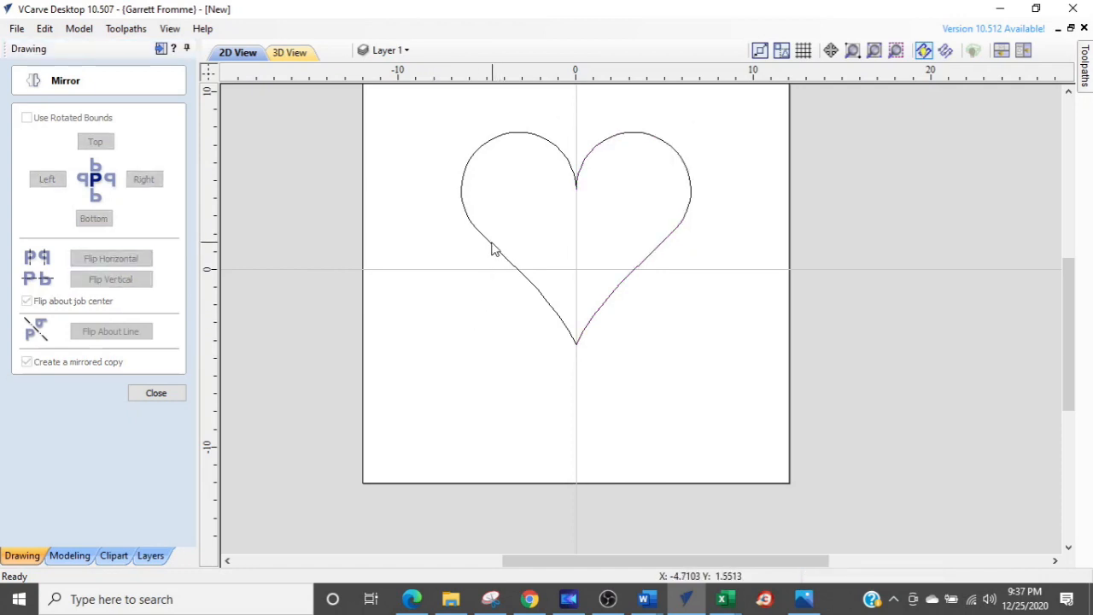
left_click(154, 394)
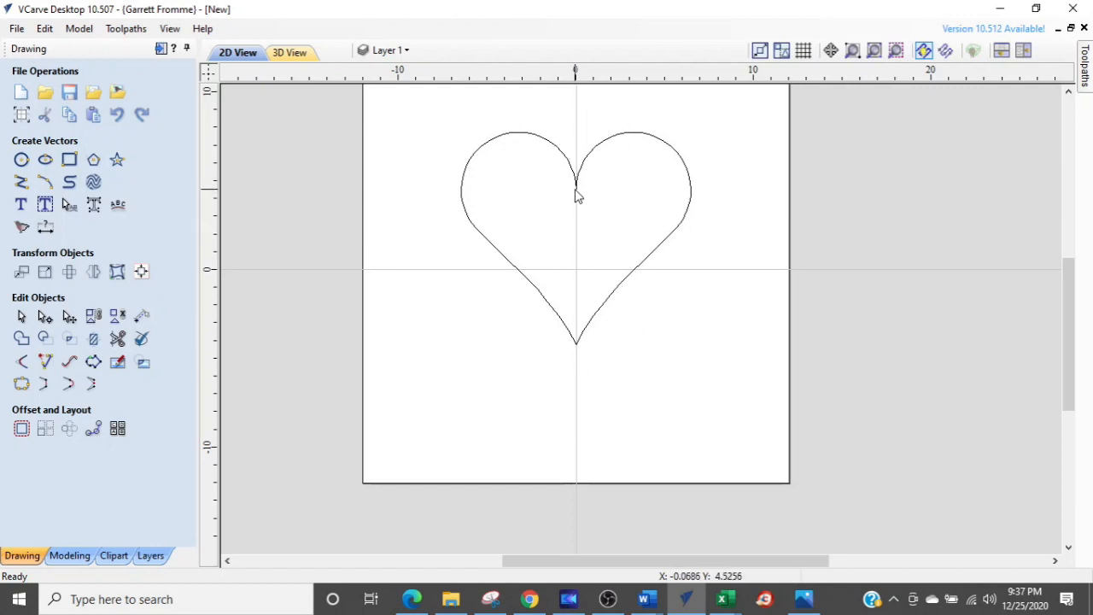
- Select both halves of the heart and join them with a straight line into one closed outline
left_click(516, 137)
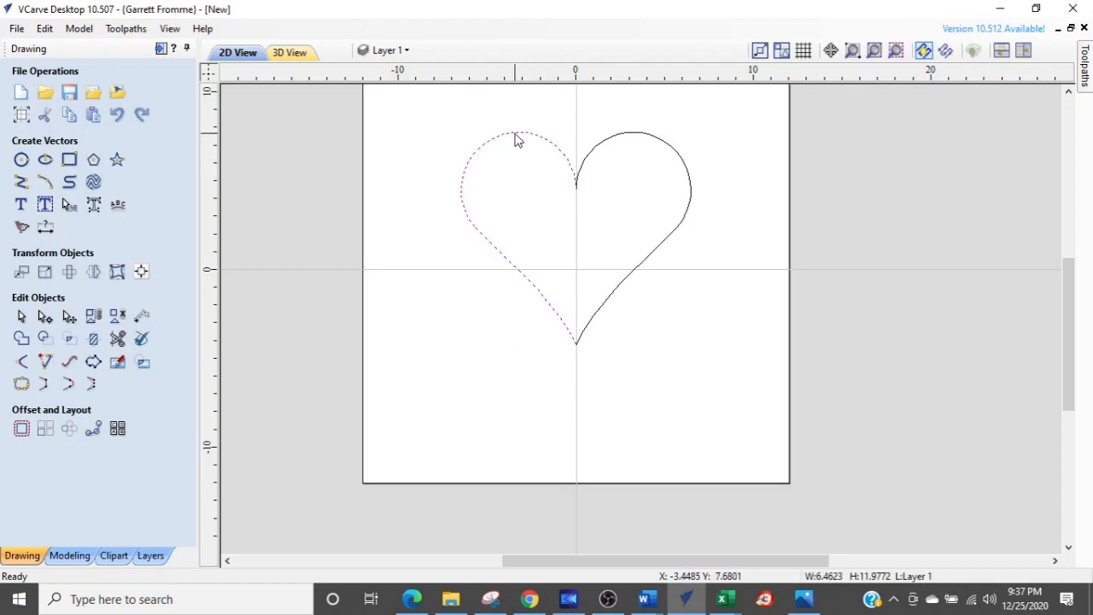
left_click(620, 141, "shift")
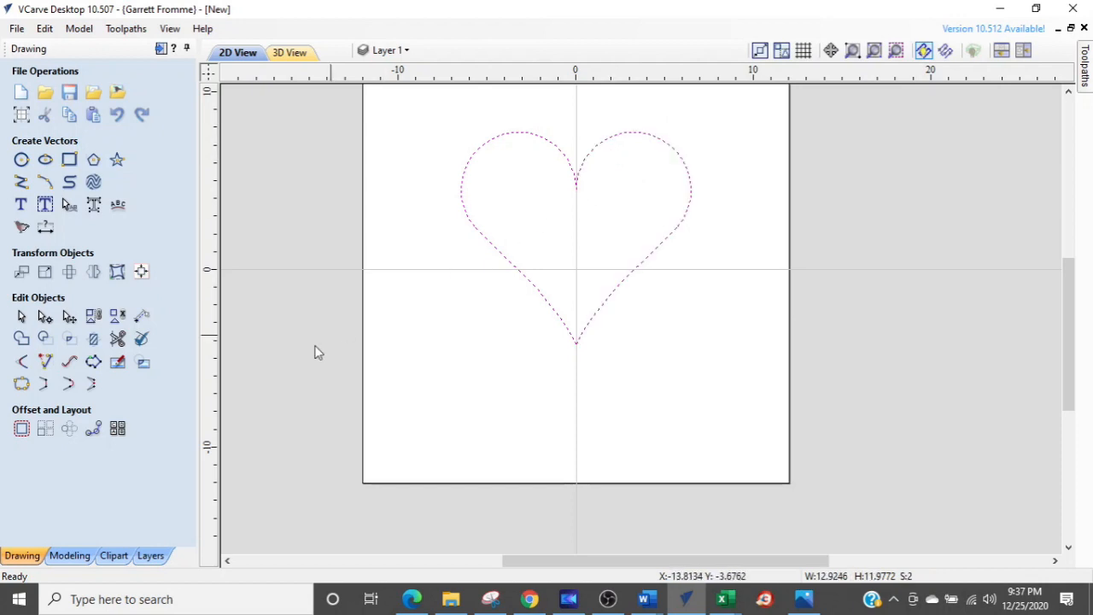
left_click(49, 389)
left_click(49, 389)
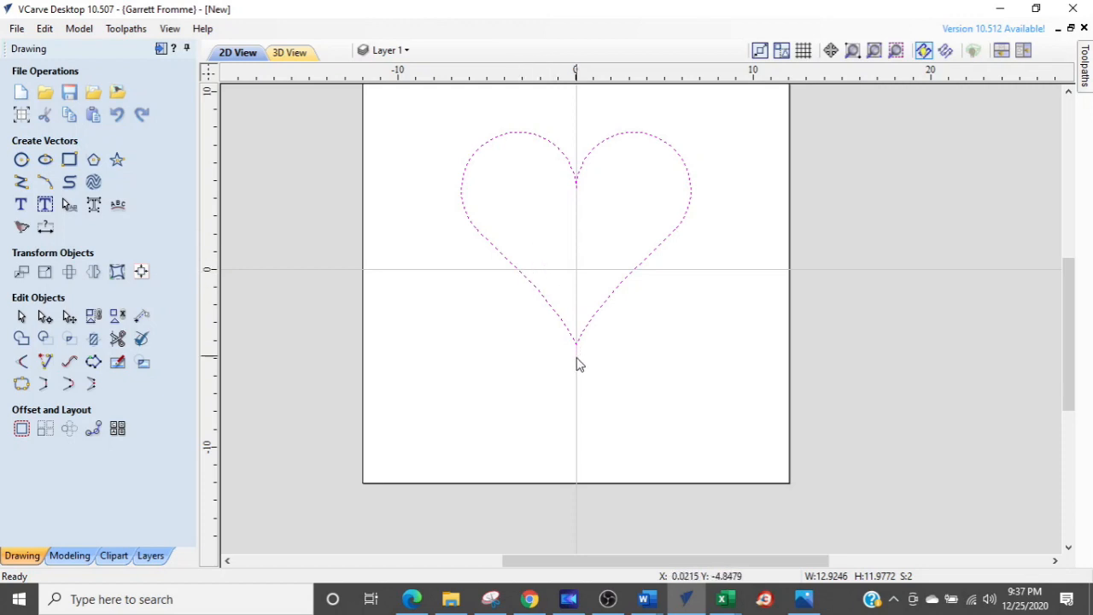
- Open the heart for node editing and move its bottom point about 1.5 inches left and 2 inches down
scroll(579, 352, "up", 2)
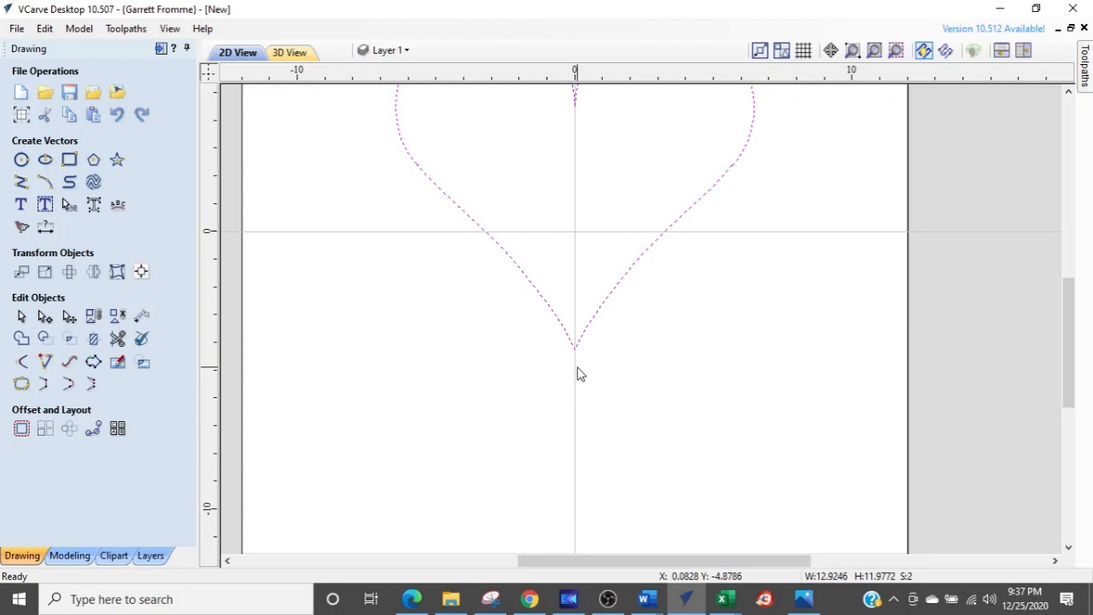
key("n")
scroll(575, 369, "up", 2)
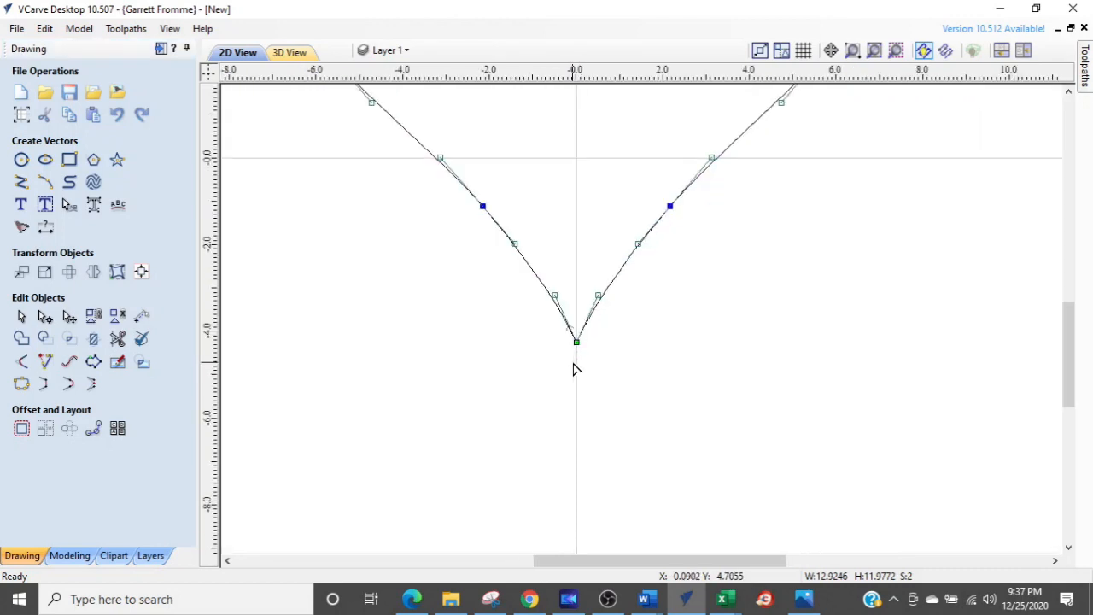
left_click_drag(575, 343, 511, 429)
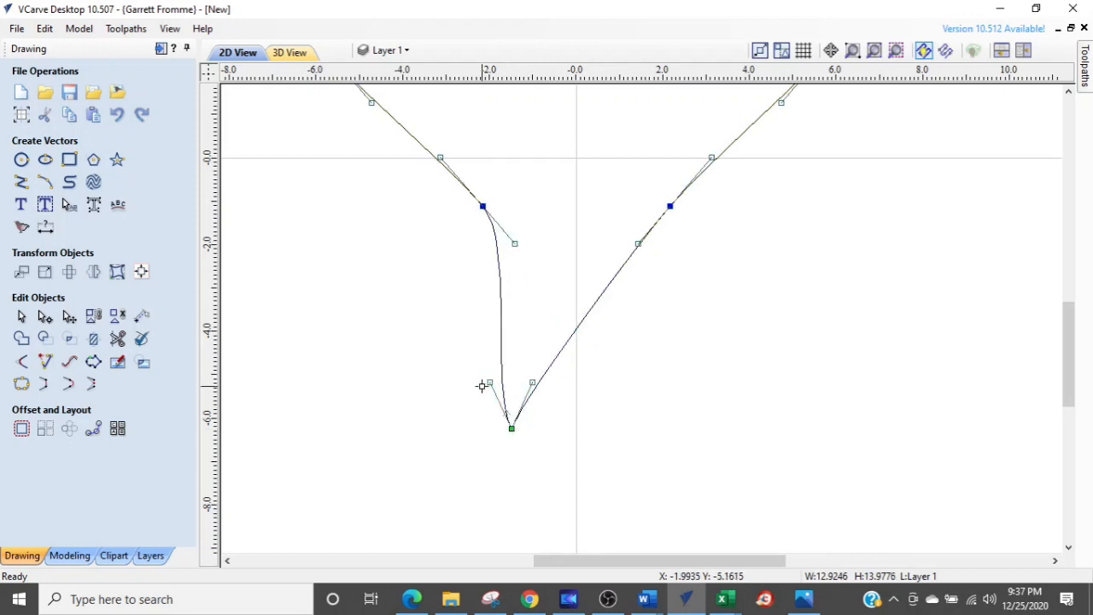
- Align the bottom point's left control handle vertically, and move its right handle slightly right and down to reshape the tip
left_click_drag(489, 385, 514, 377)
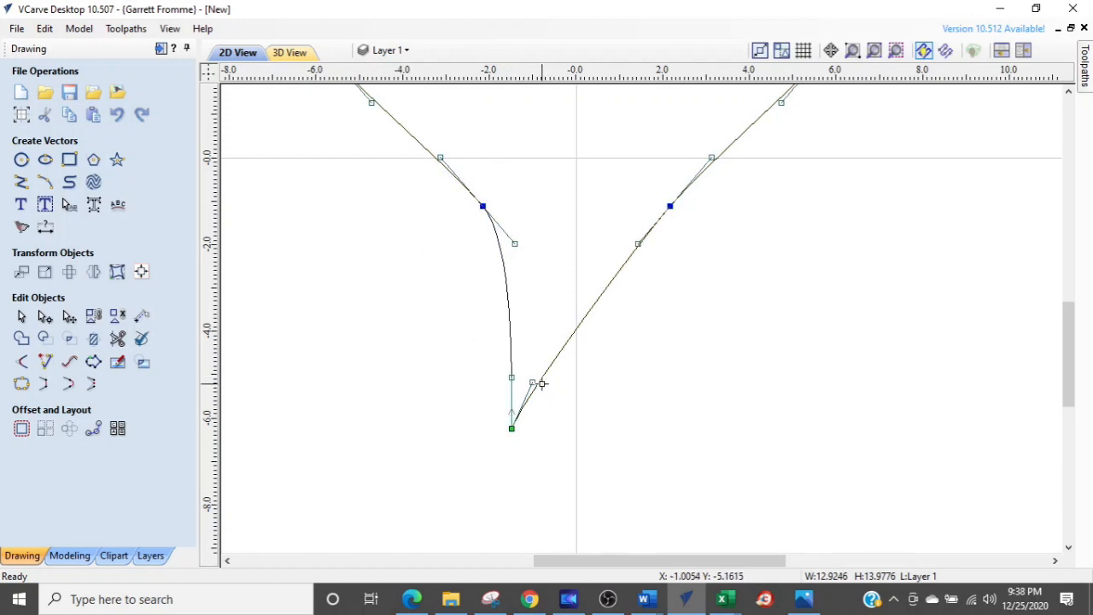
left_click_drag(535, 382, 552, 391)
scroll(579, 427, "down", 3)
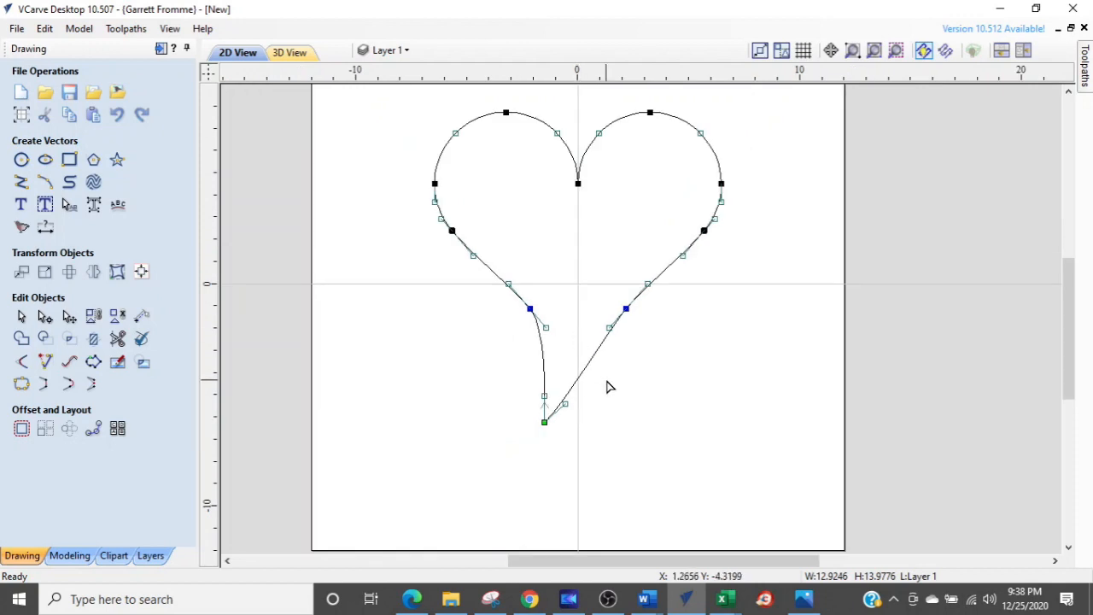
left_click(600, 395)
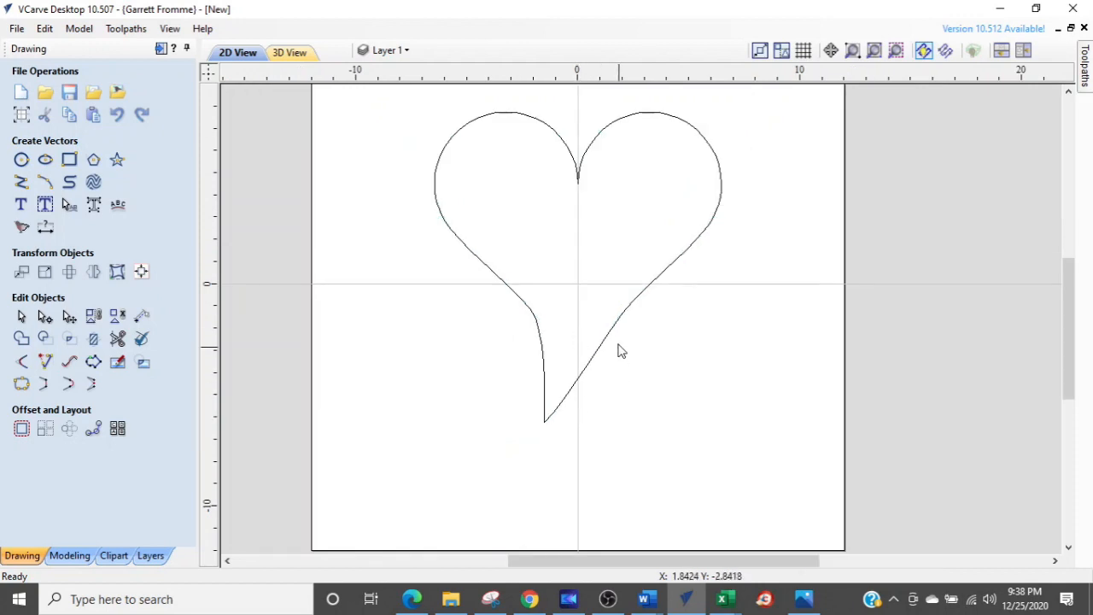
- Reopen the heart for node editing and bring the bottom point's right control handle slightly left and up
left_click(595, 353)
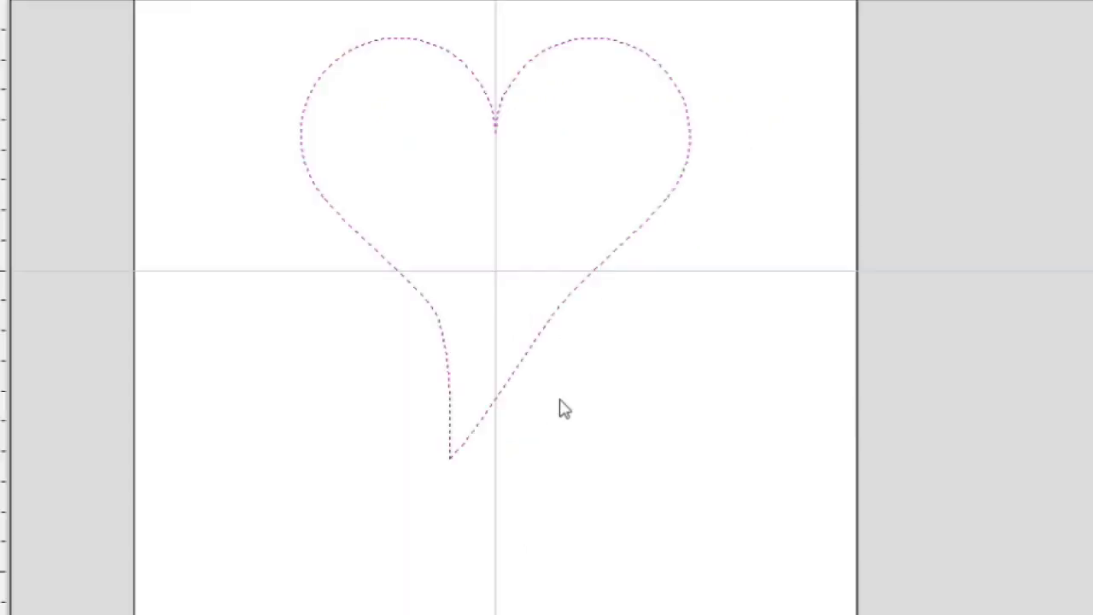
left_click(442, 398)
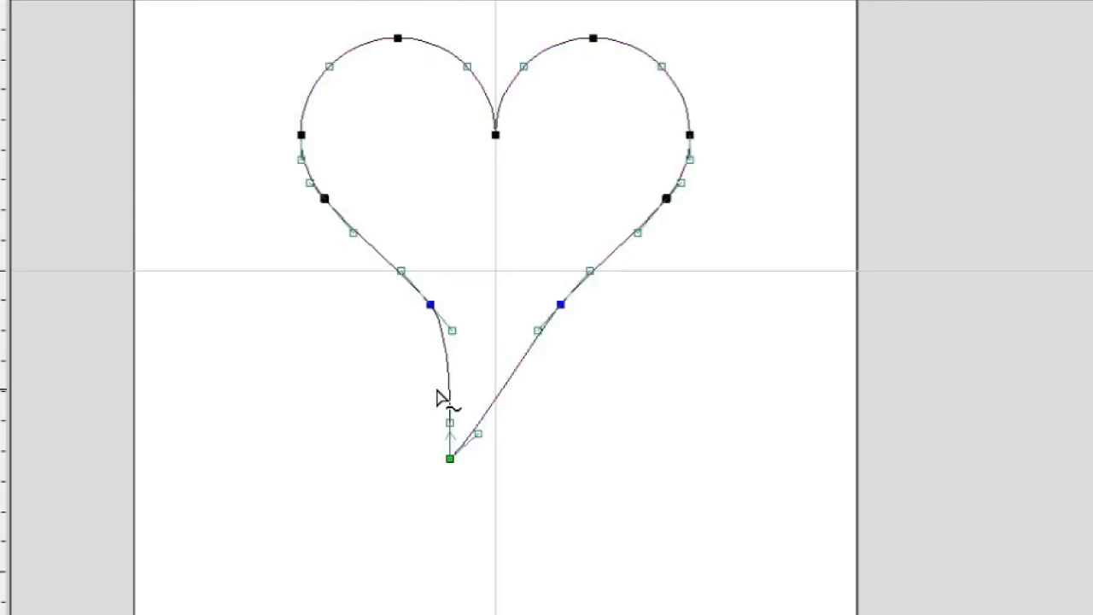
scroll(432, 381, "up", 3)
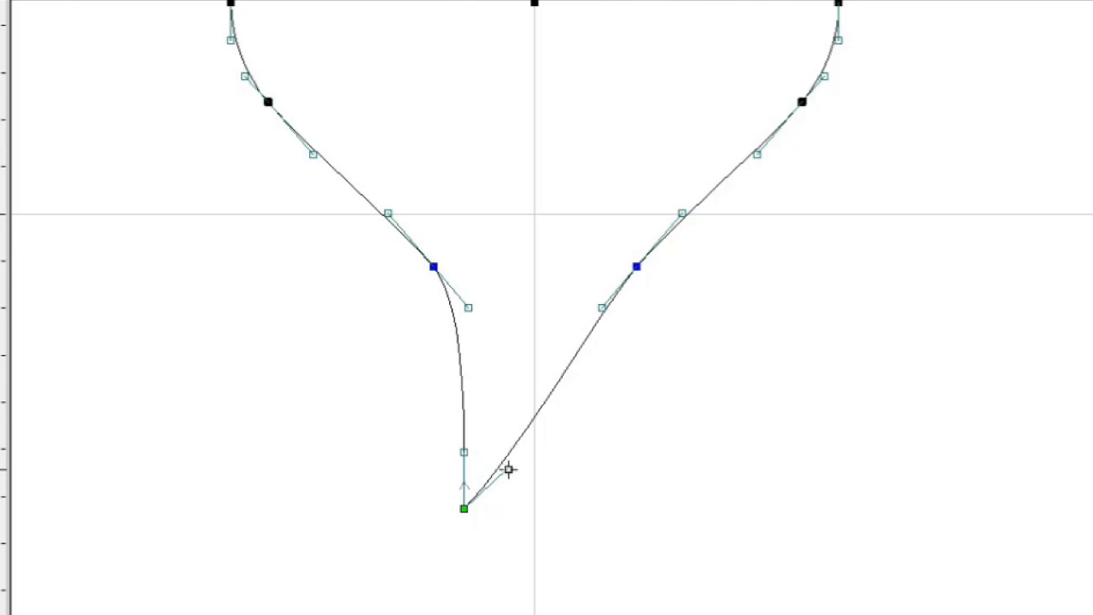
key("ctrl+z")
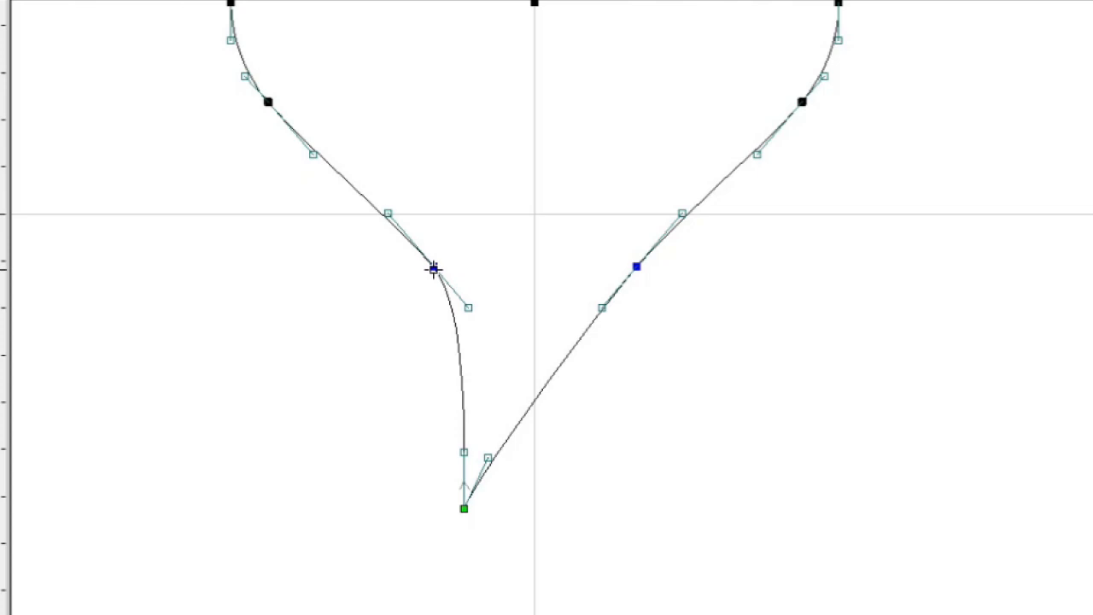
- Pull the lower handle of the smooth node on the heart's lower left side downward to soften the curve, and finish node editing
scroll(461, 296, "up", 2)
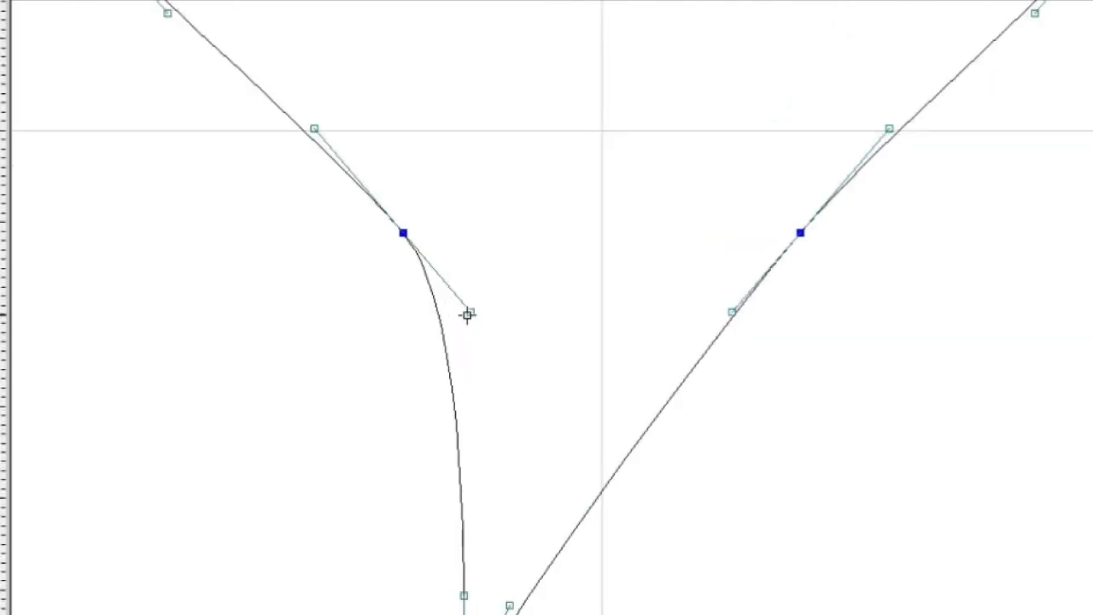
left_click_drag(473, 311, 478, 374)
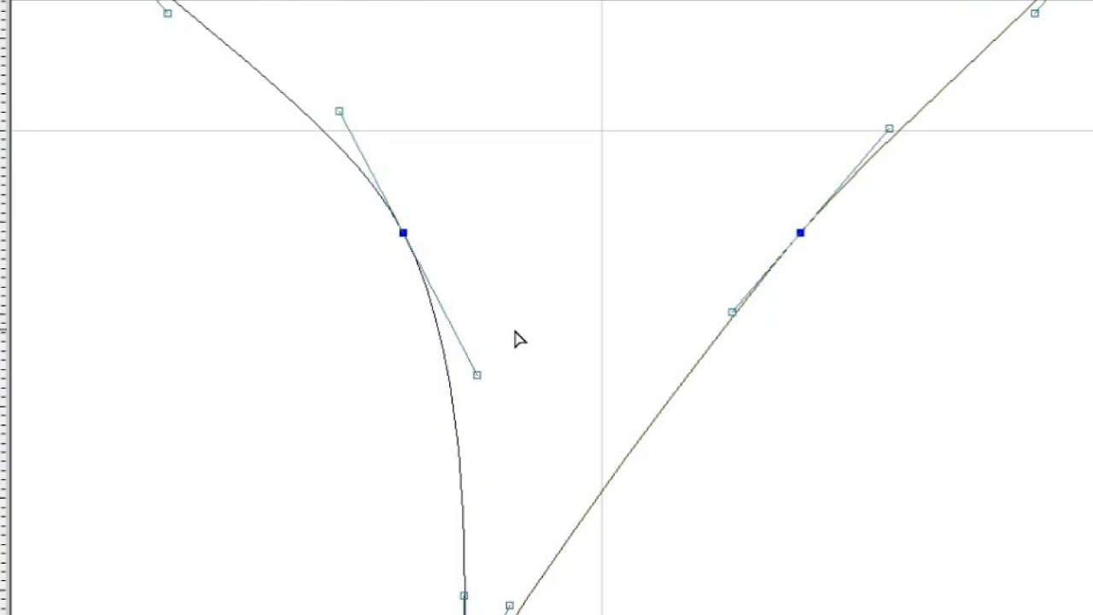
scroll(519, 340, "down", 4)
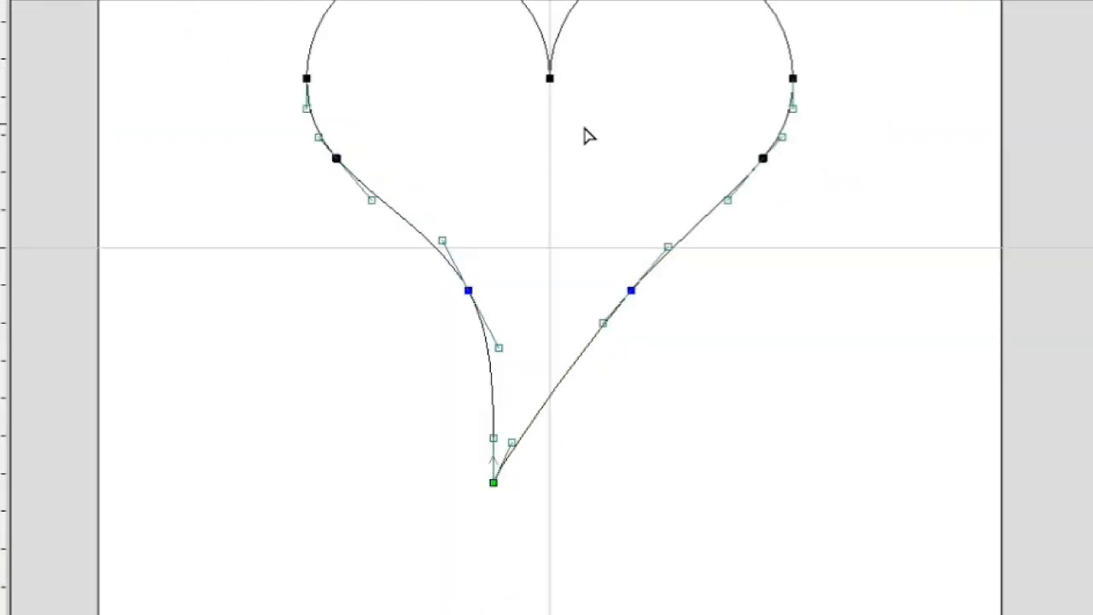
scroll(468, 444, "down", 2)
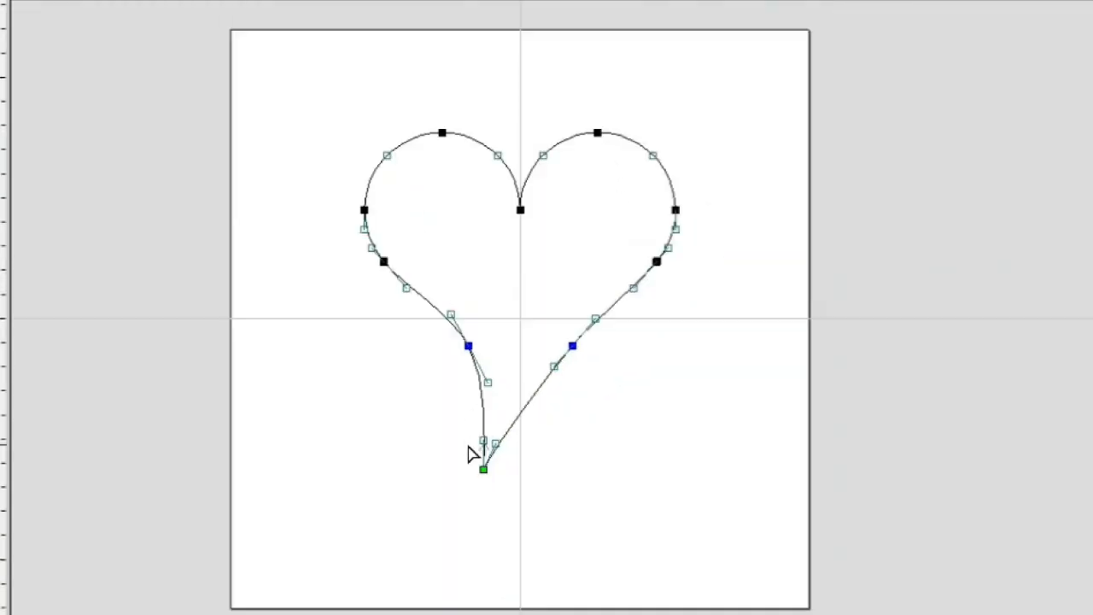
middle_click_drag(623, 299, 639, 250)
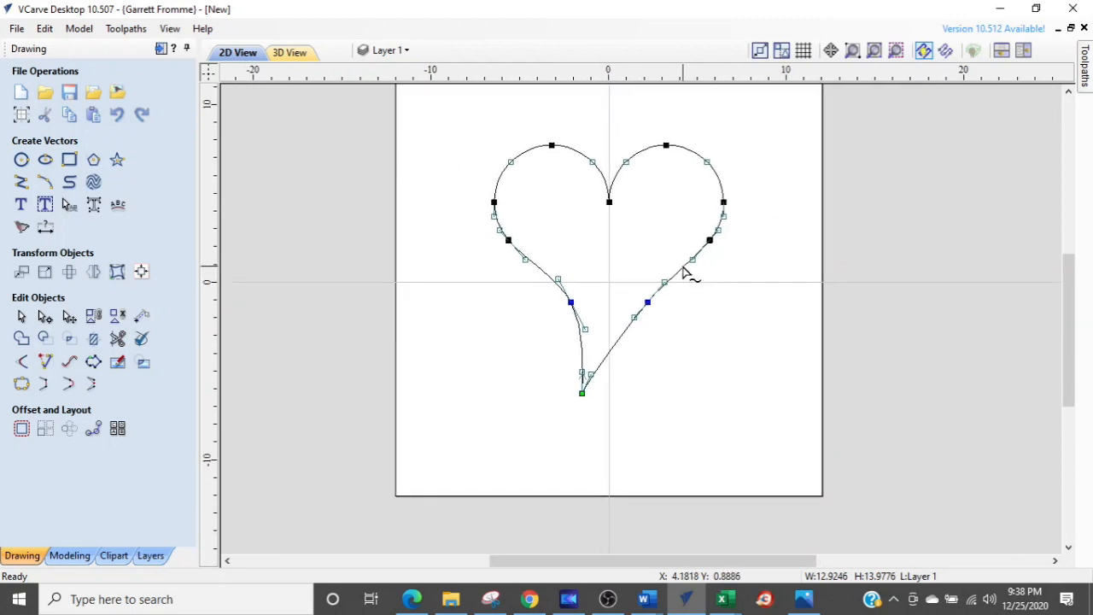
key("Escape")
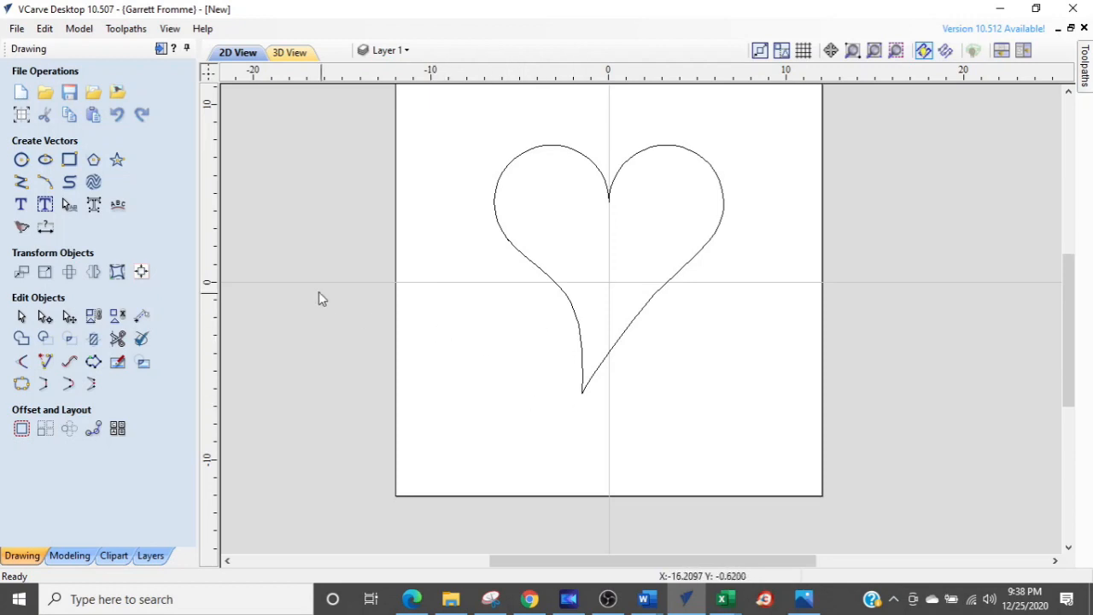
- Draw a vertical ellipse 1 inch wide and 5 inches high just left of the heart's tip
left_click(47, 162)
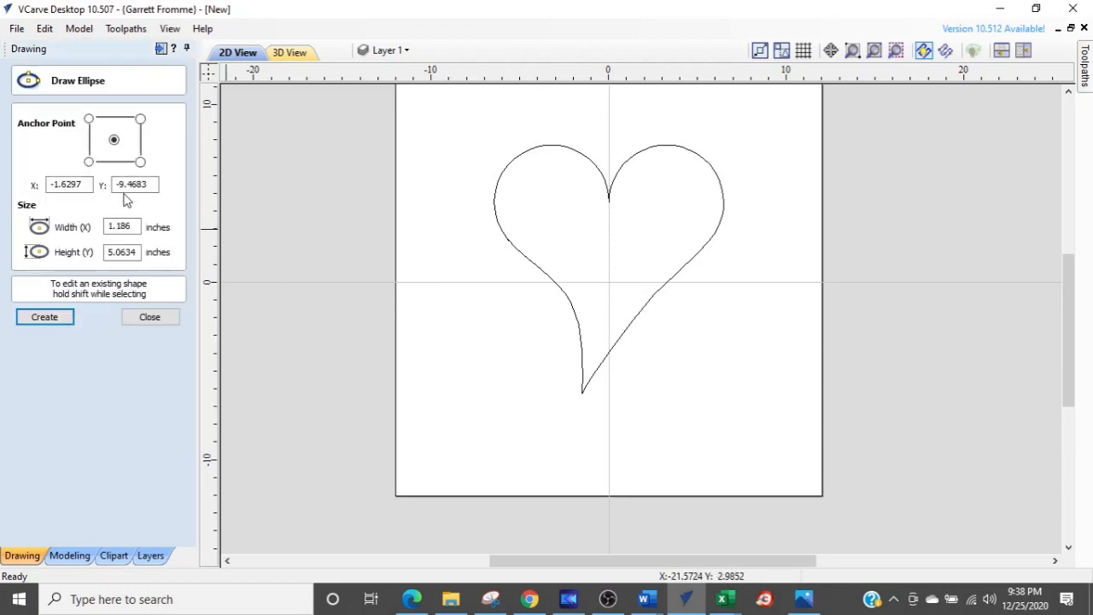
scroll(568, 359, "up", 2)
left_click_drag(561, 346, 545, 420)
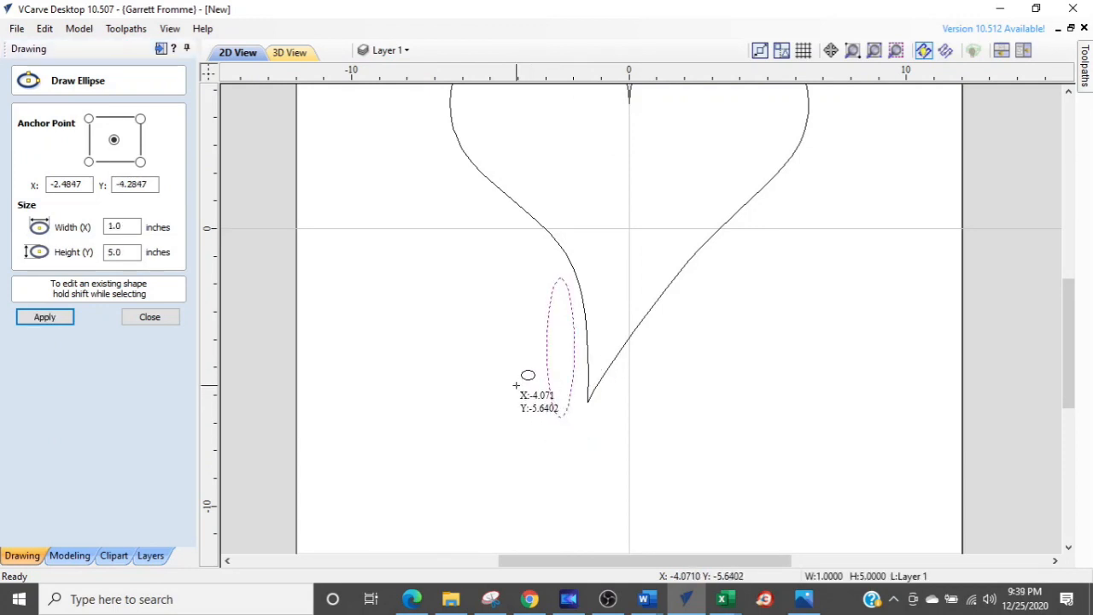
key("Escape")
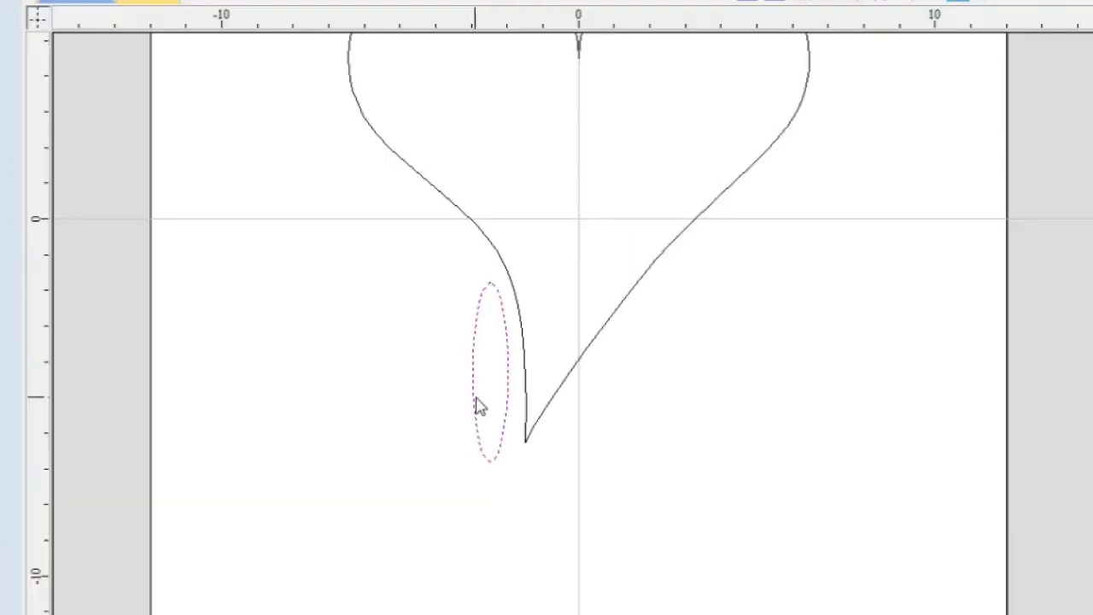
left_click(553, 375)
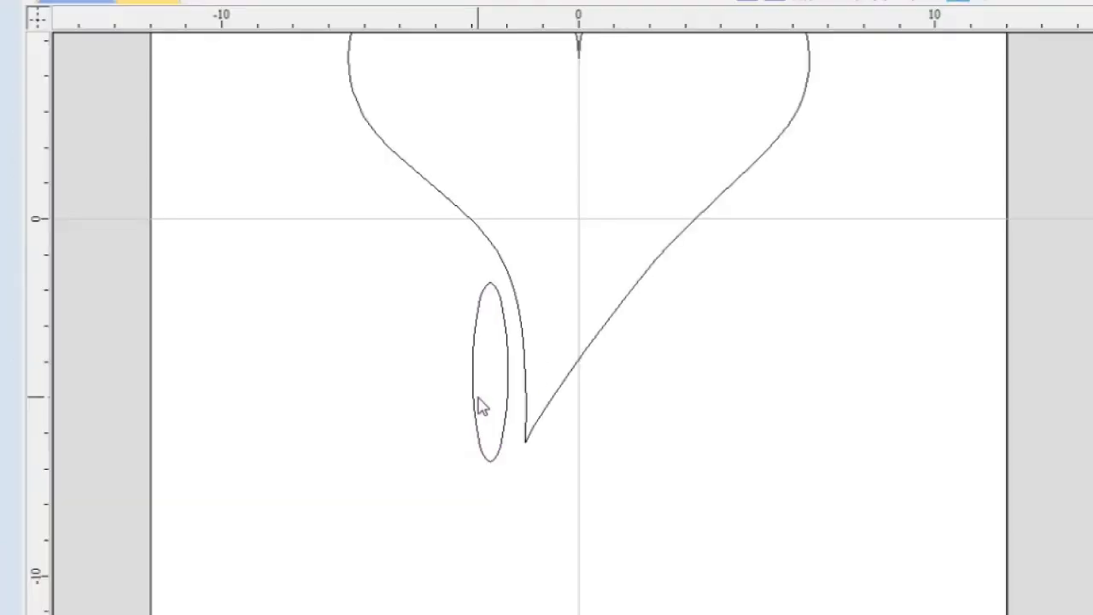
- Select the ellipse for transforming and nudge it about 3 inches straight down
left_click(481, 408)
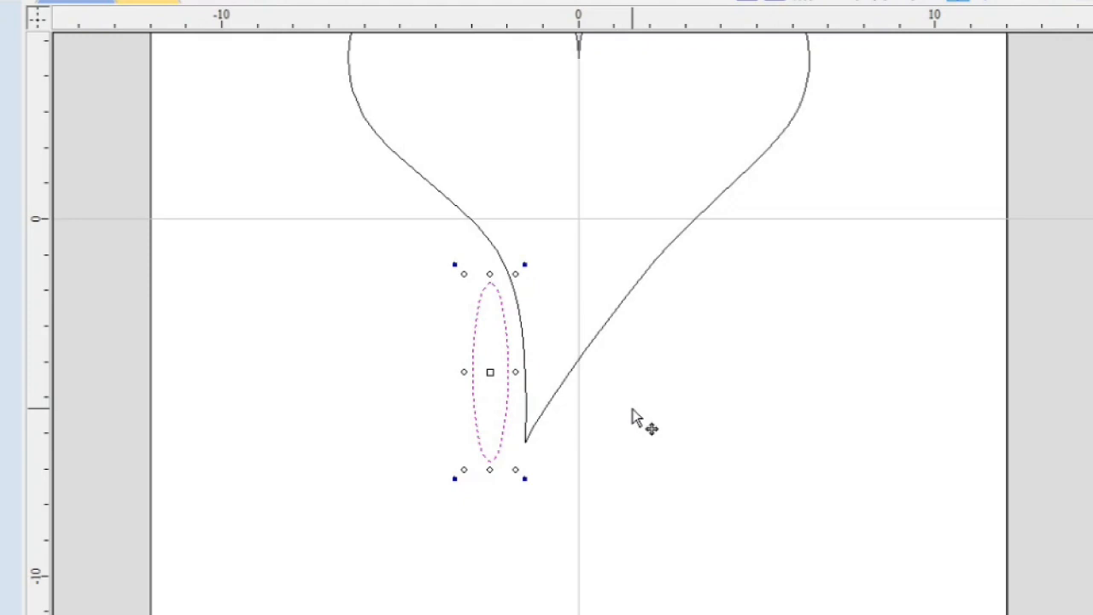
scroll(632, 418, "down", 1)
key("Down")
key("Down")
key("Down")
key("Down")
key("Down")
key("Down")
key("Down")
key("Down")
key("Down")
key("Down")
key("Down")
key("Down")
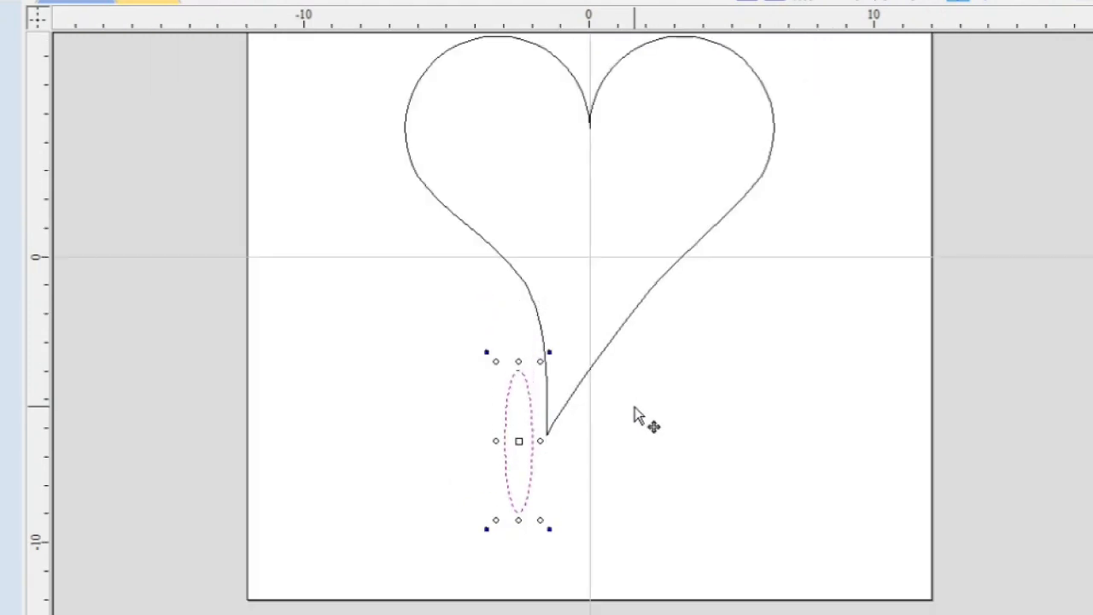
- Rotate the ellipse clockwise so its top leans toward the heart's tip, and move it slightly right to overlap the tip
scroll(567, 398, "up", 2)
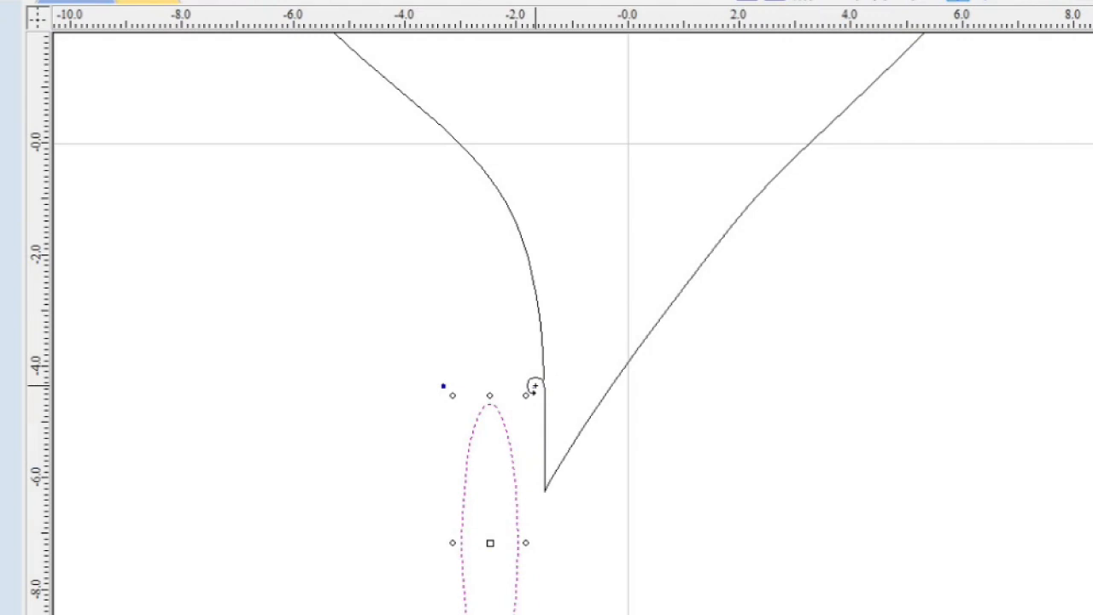
left_click_drag(444, 387, 495, 383)
scroll(592, 363, "down", 2)
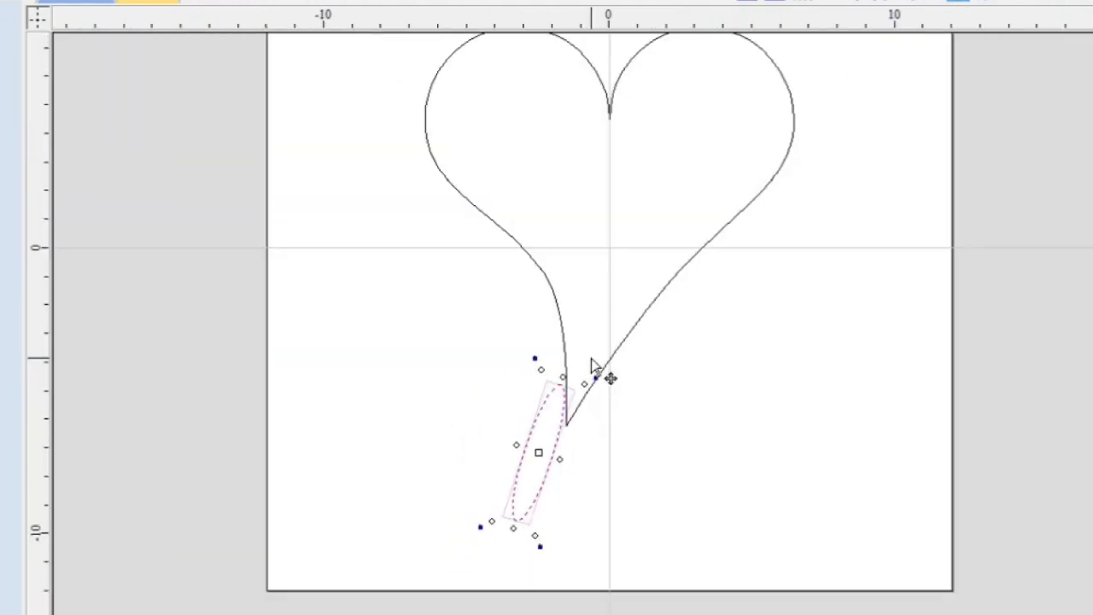
left_click_drag(541, 447, 547, 451)
- Nudge the slanted ellipse right over the heart's tip, turn it slightly counterclockwise to fine-tune its angle, and deselect it
scroll(636, 413, "up", 2)
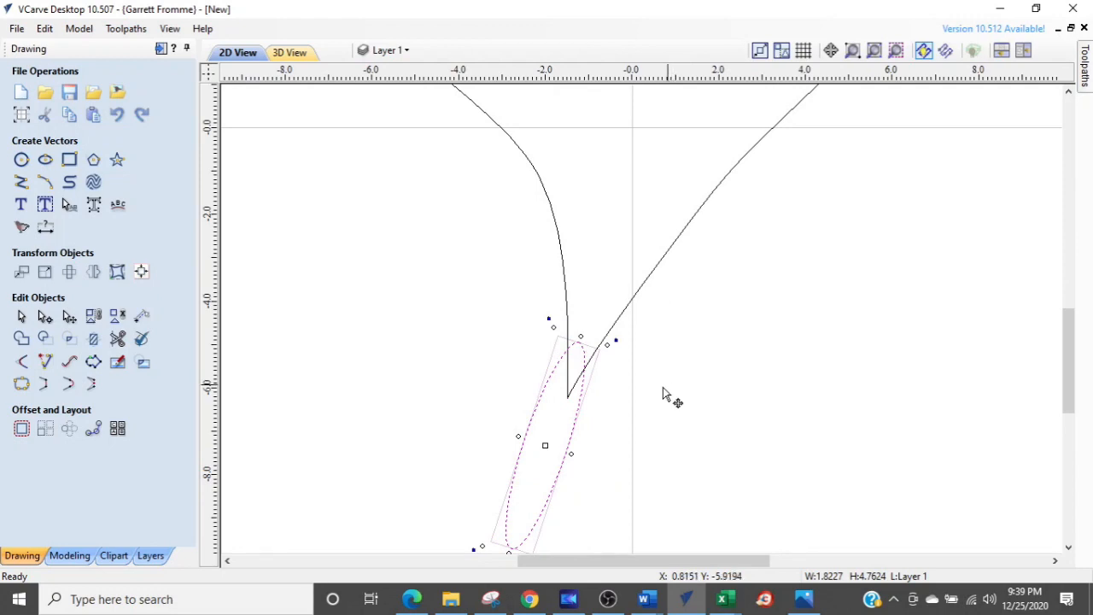
scroll(586, 440, "up", 1)
key("Right")
key("Right")
key("Right")
key("Right")
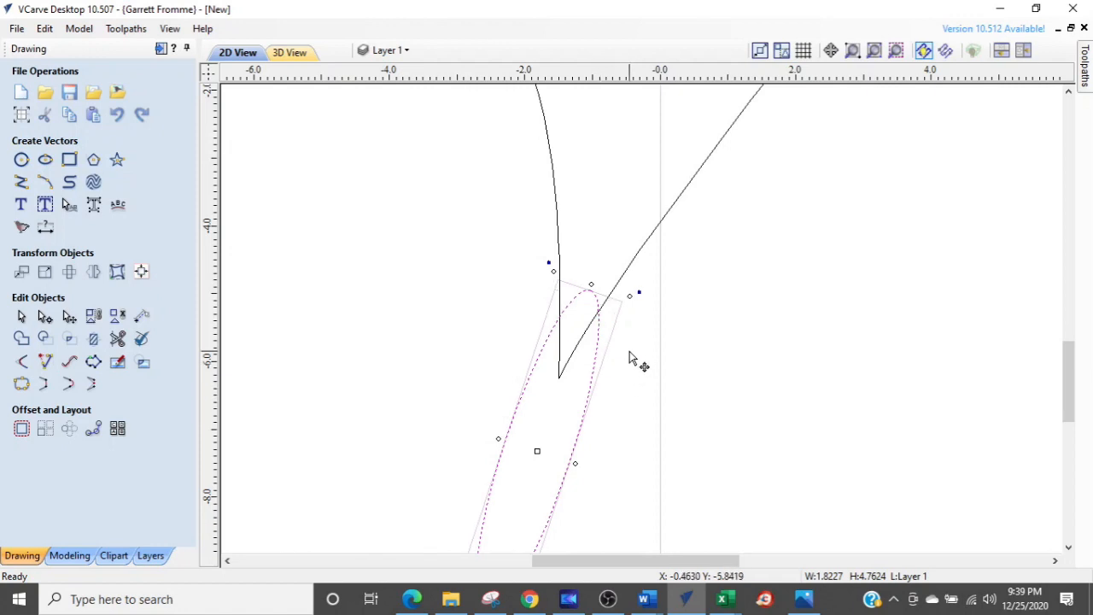
left_click_drag(633, 295, 630, 295)
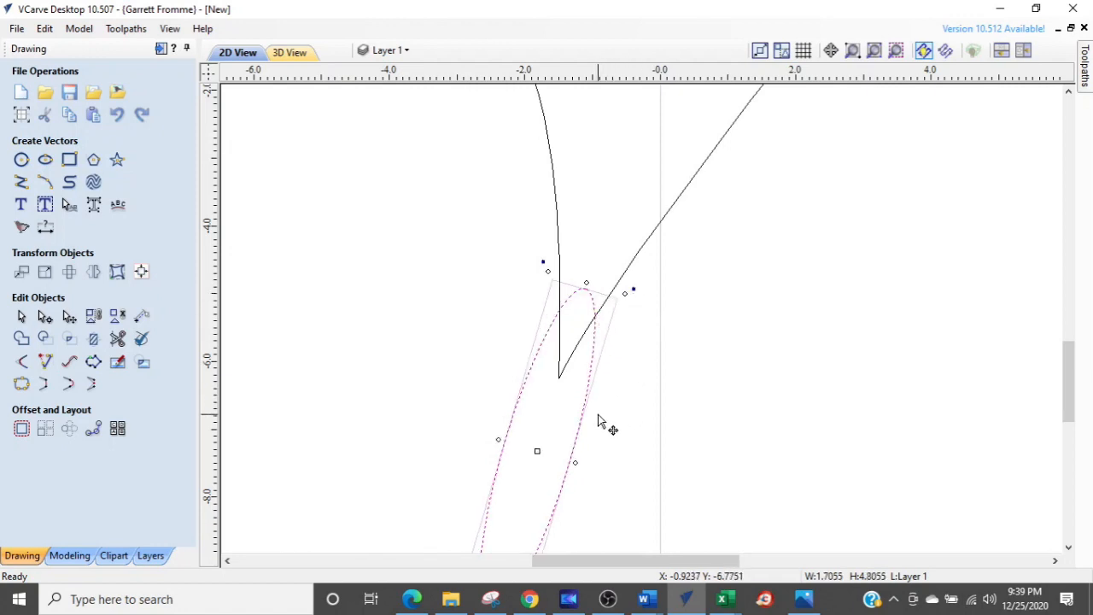
scroll(601, 422, "down", 5)
left_click(644, 361)
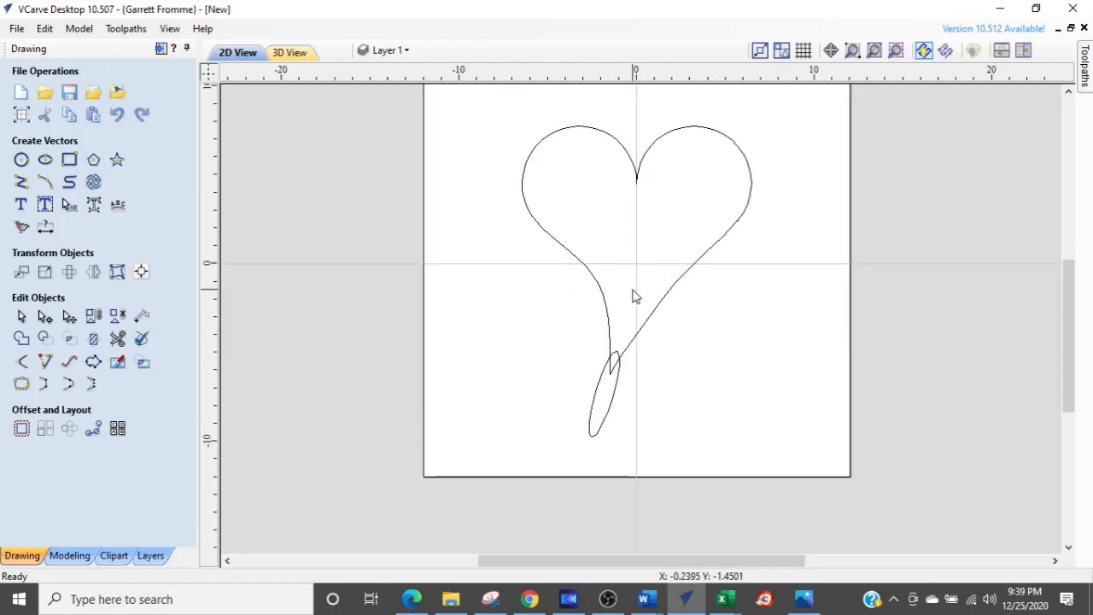
- Select the heart outline and try to offset it outward by 0.25 inches with sharp offset corners, keeping the original
left_click(588, 274)
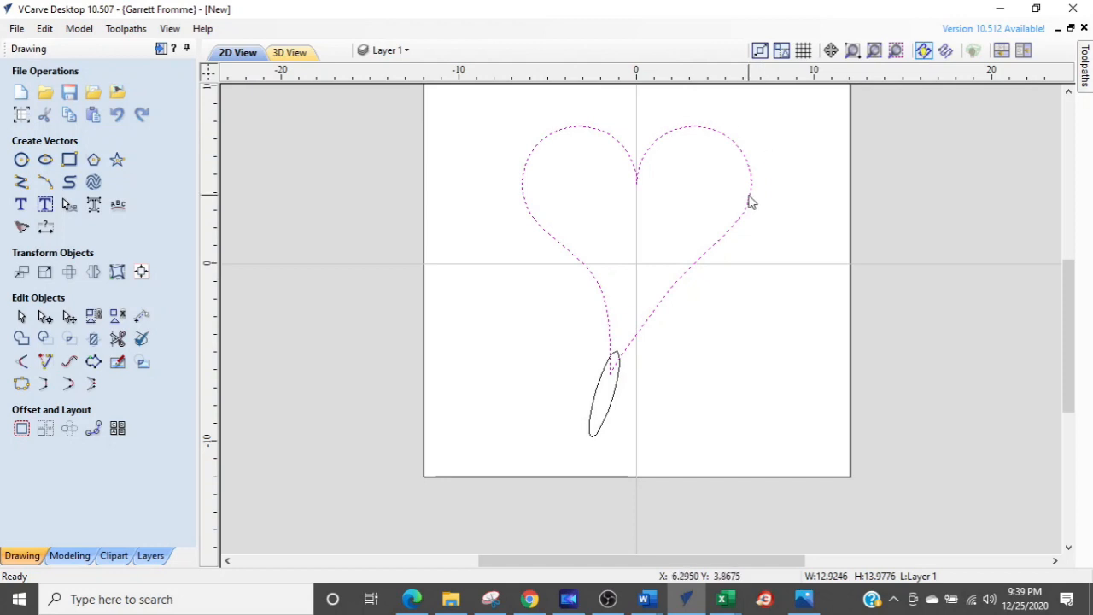
scroll(723, 237, "up", 4)
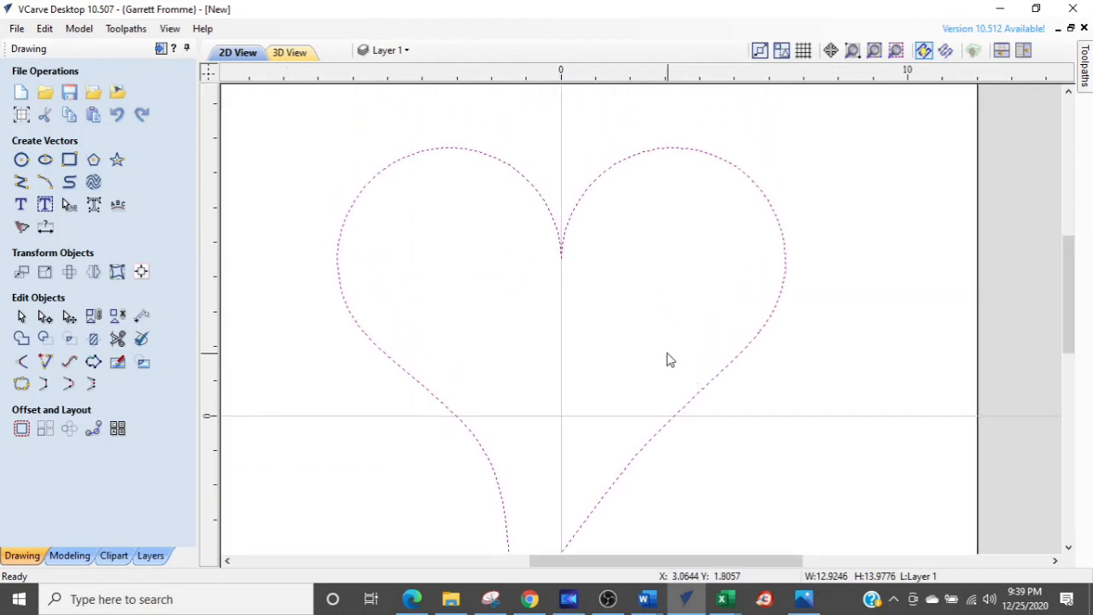
scroll(671, 359, "up", 3)
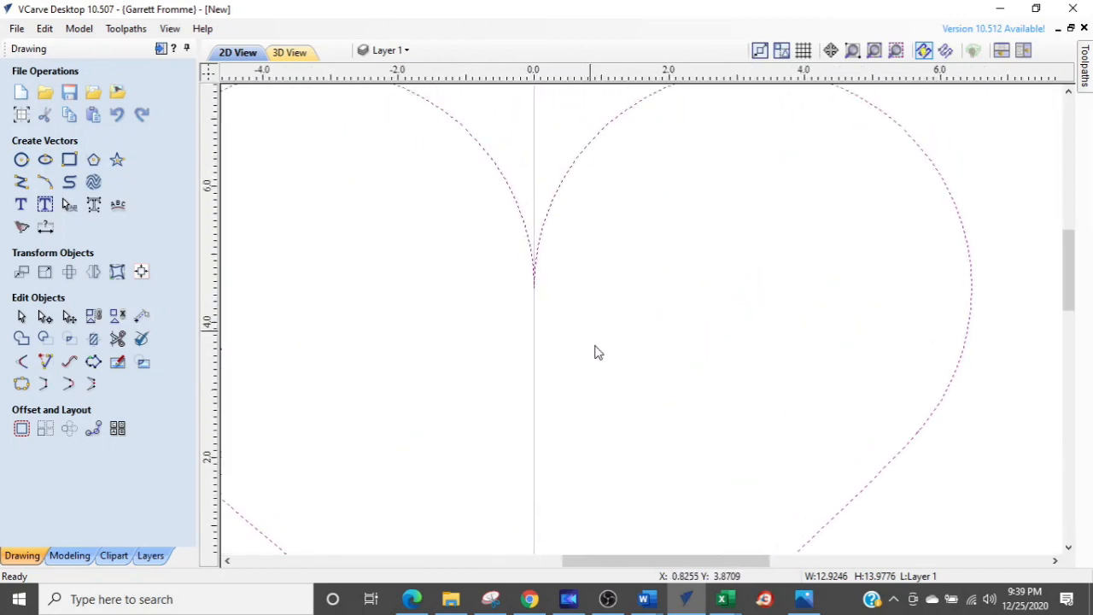
scroll(539, 276, "up", 3)
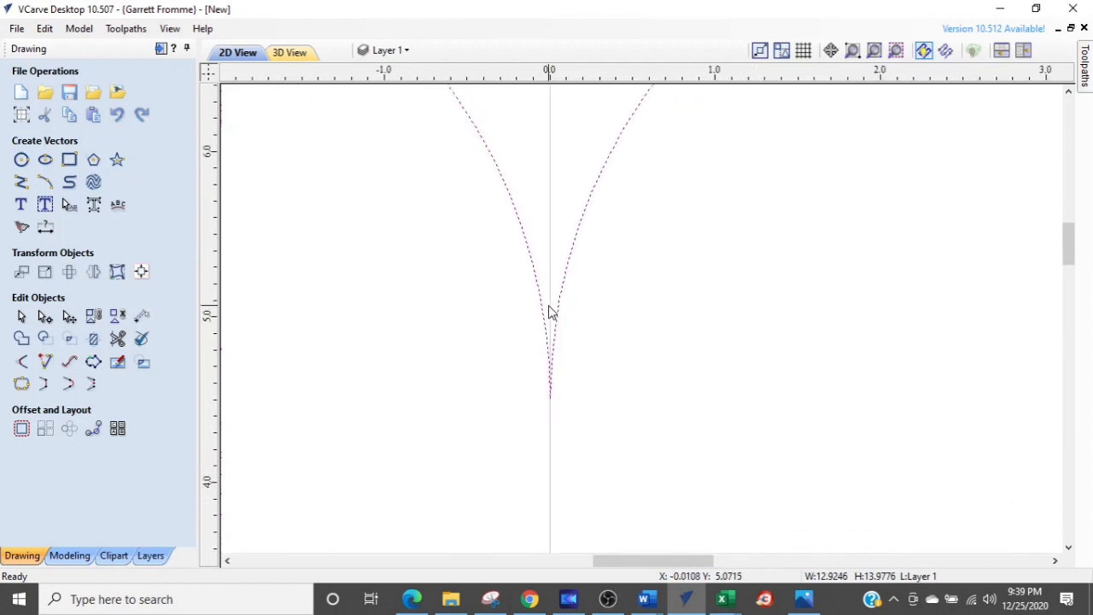
scroll(555, 325, "down", 4)
middle_click_drag(518, 366, 598, 199)
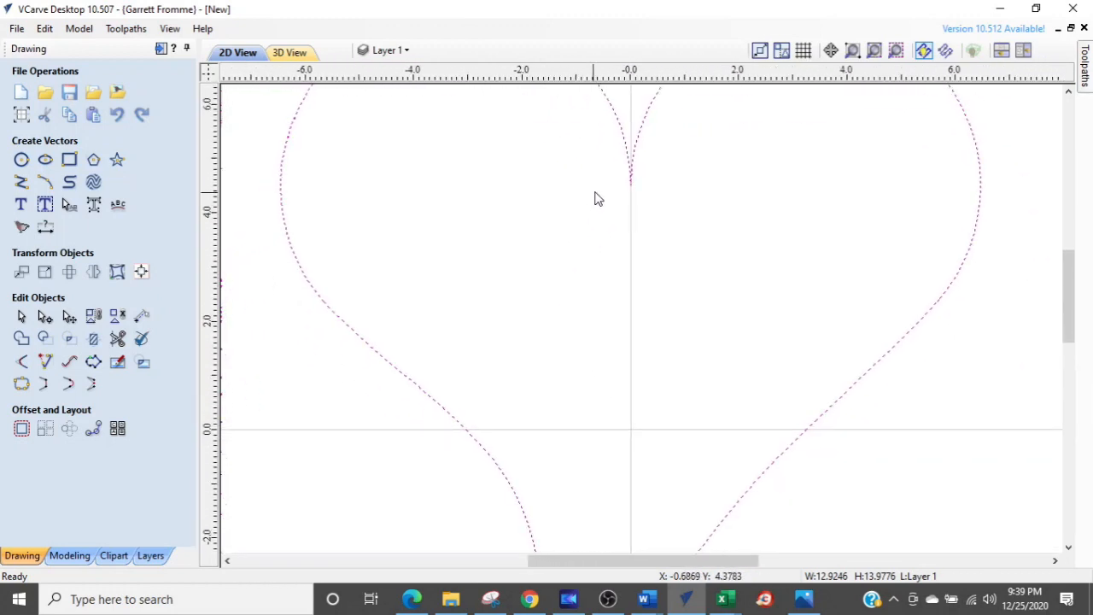
scroll(598, 199, "down", 2)
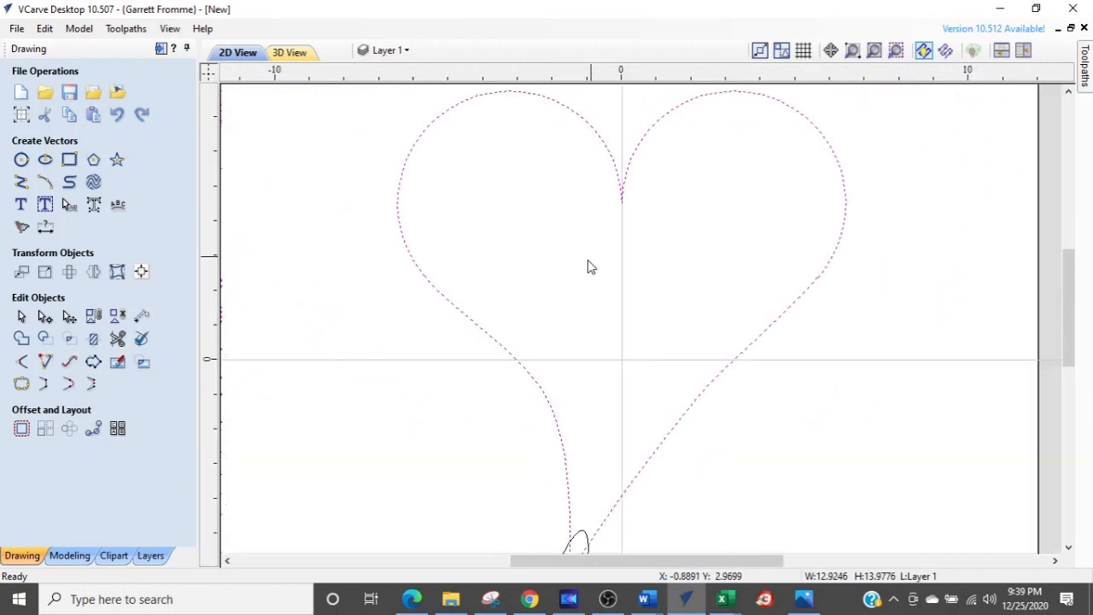
left_click(20, 434)
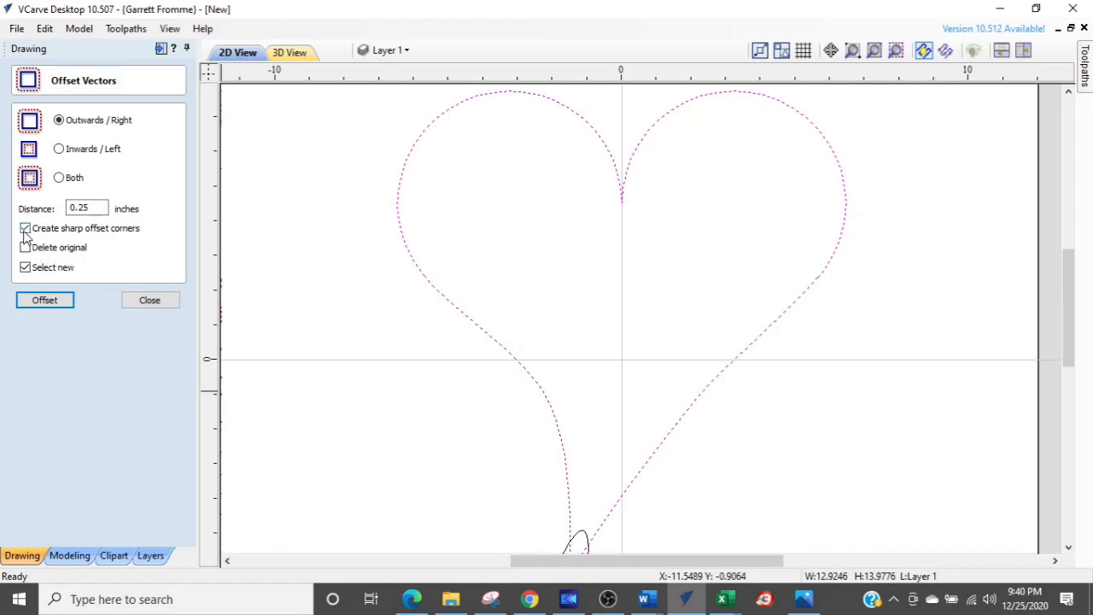
left_click(31, 303)
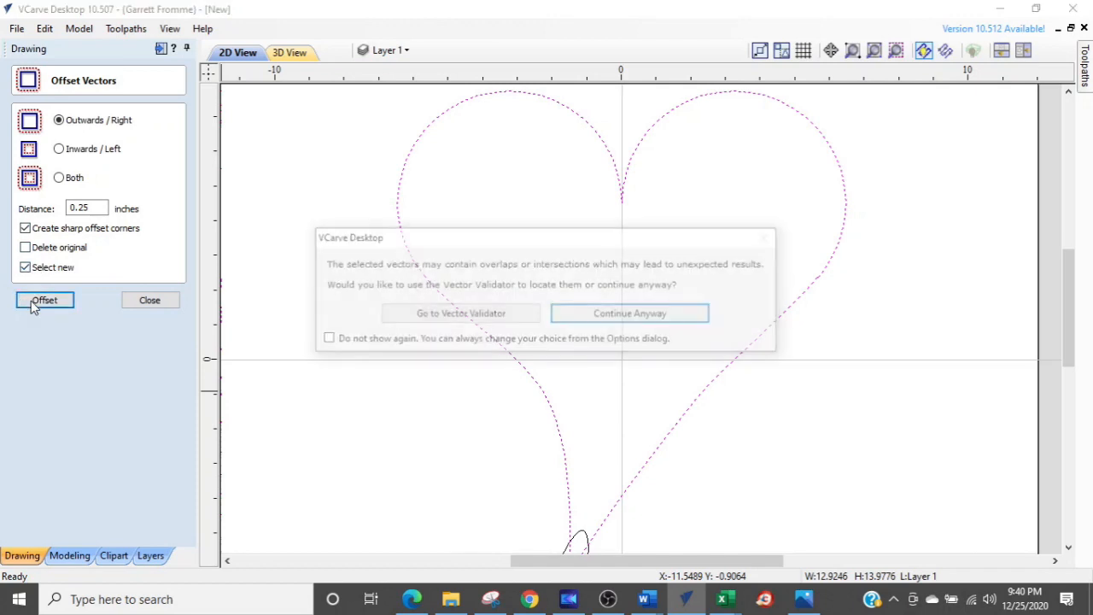
- Search the selected heart for overlaps and intersections with the Vector Validator, and examine the curve on its right side
left_click(504, 317)
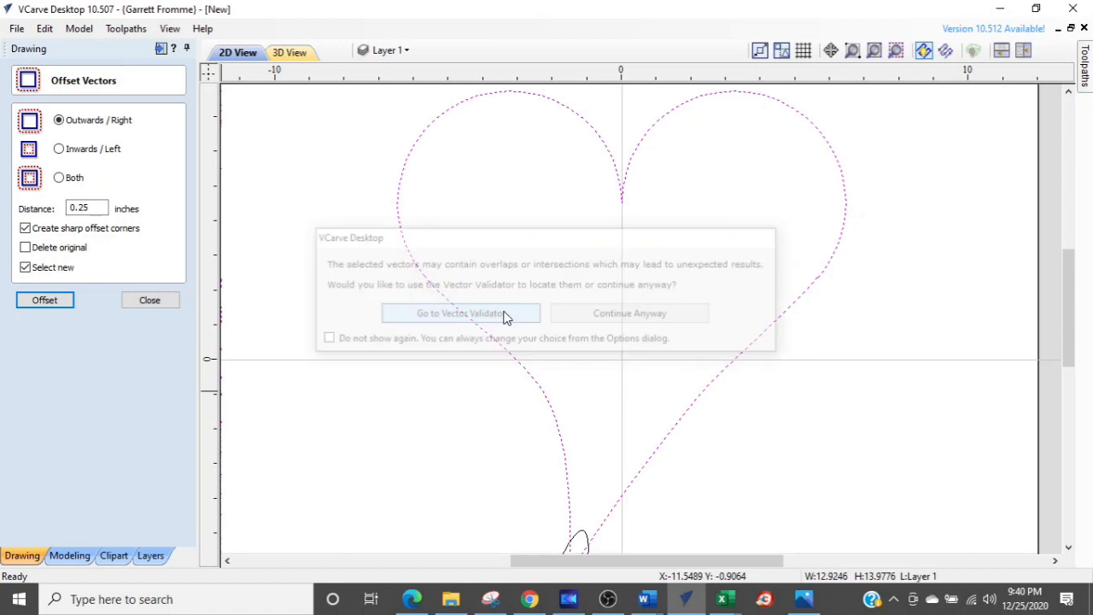
left_click(155, 340)
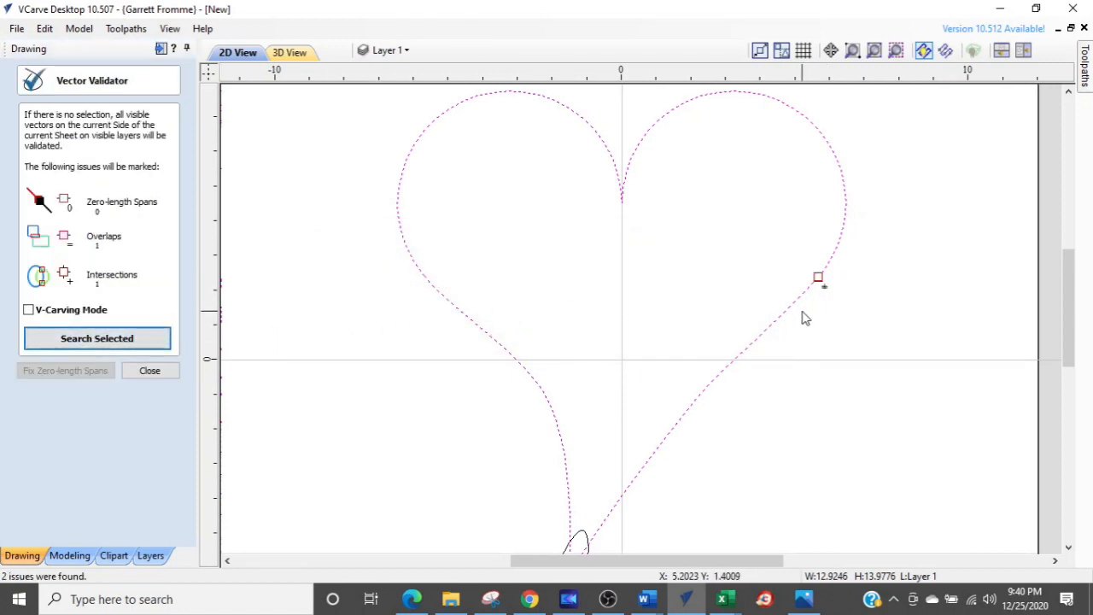
left_click(165, 371)
scroll(854, 288, "up", 5)
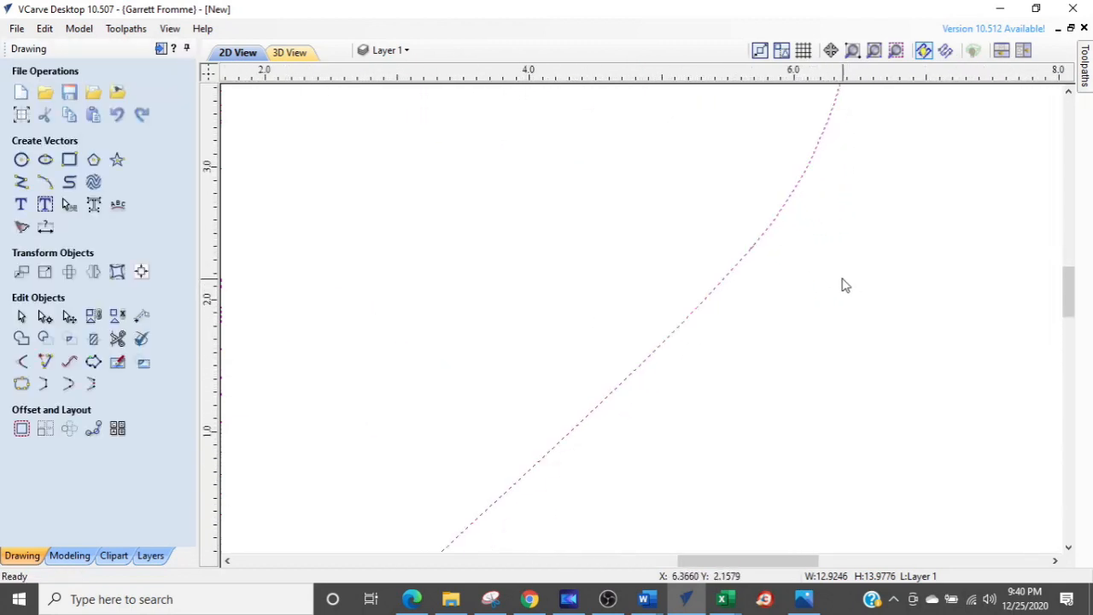
scroll(715, 288, "down", 4)
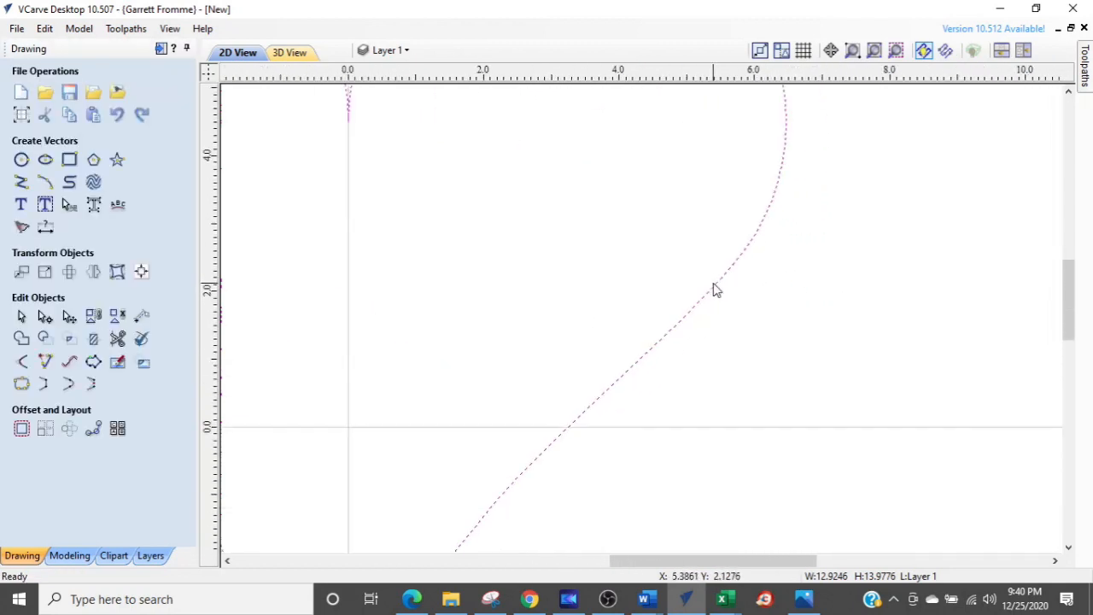
scroll(746, 317, "down", 5)
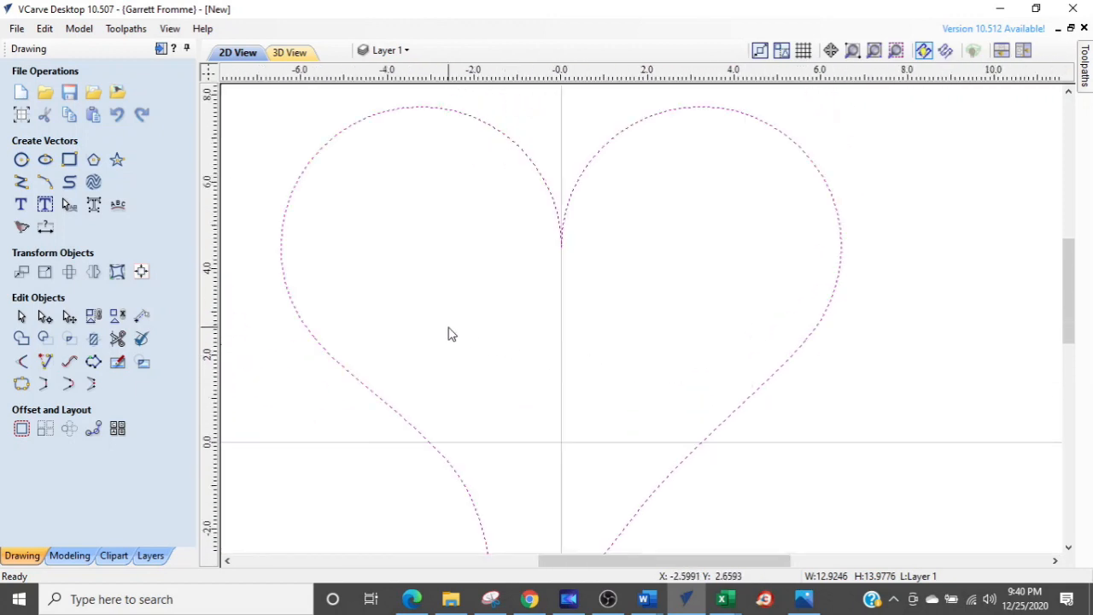
- Move the misplaced node on the heart's right-hand curve down along the line, past its neighbouring node, to straighten out the doubled-back segment
scroll(787, 393, "up", 1)
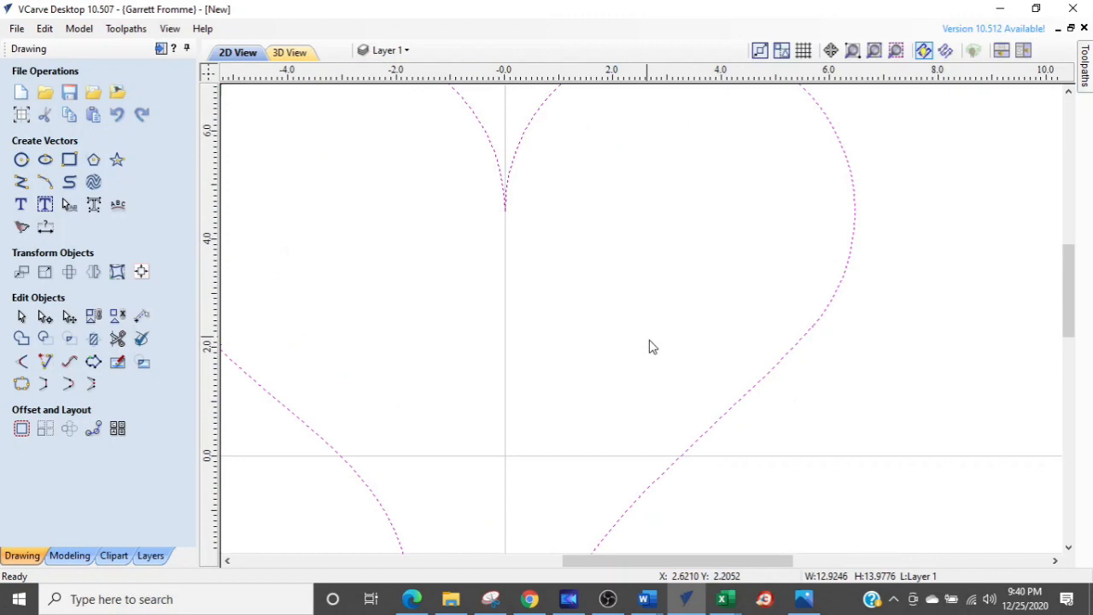
scroll(791, 370, "up", 2)
scroll(841, 295, "up", 4)
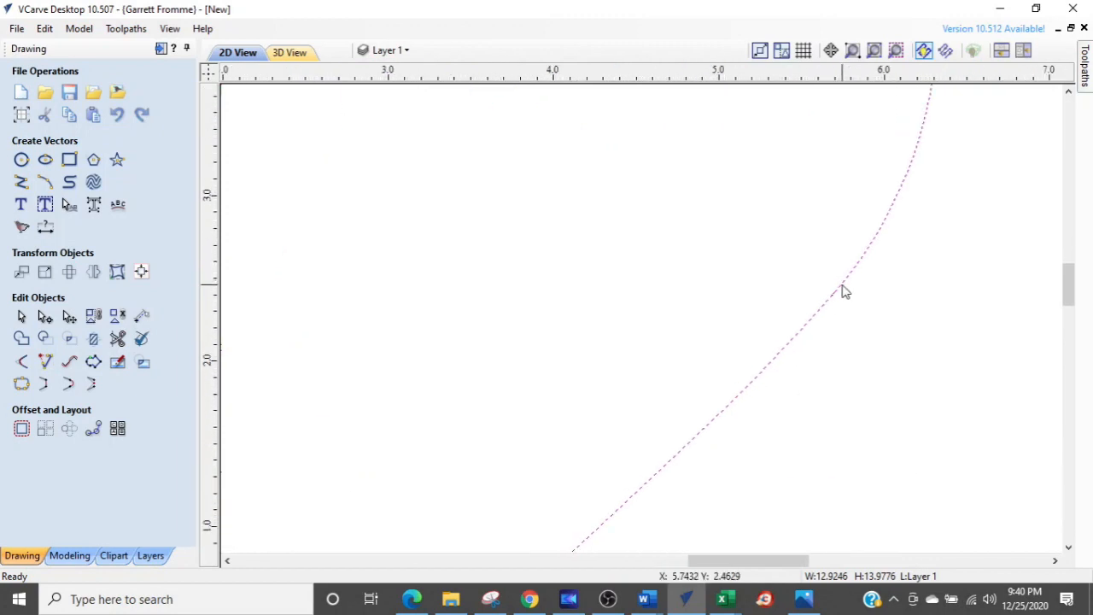
scroll(812, 348, "up", 3)
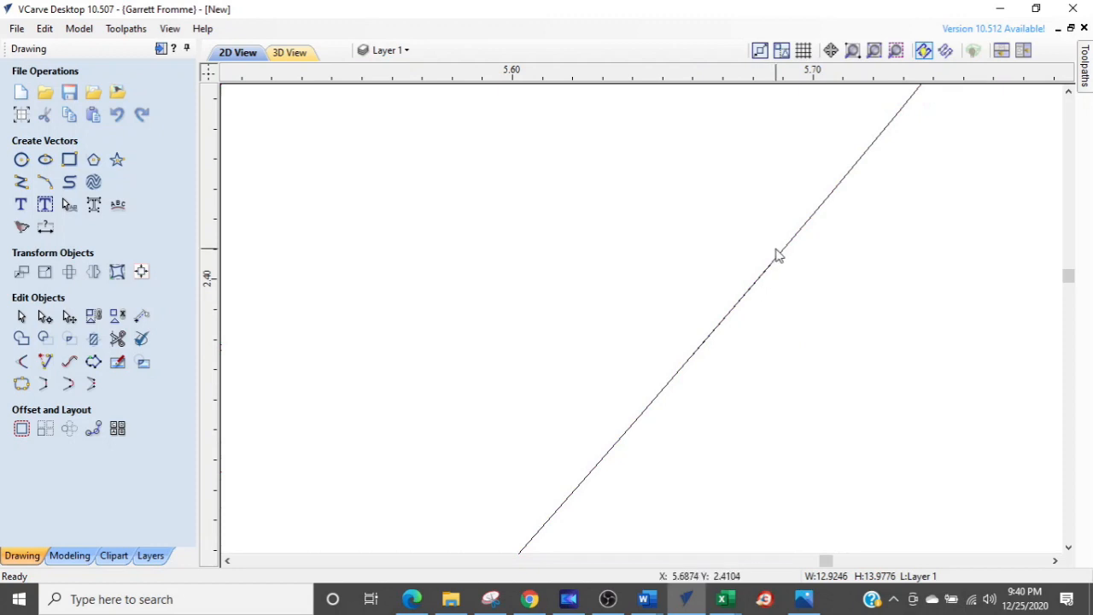
left_click(787, 251)
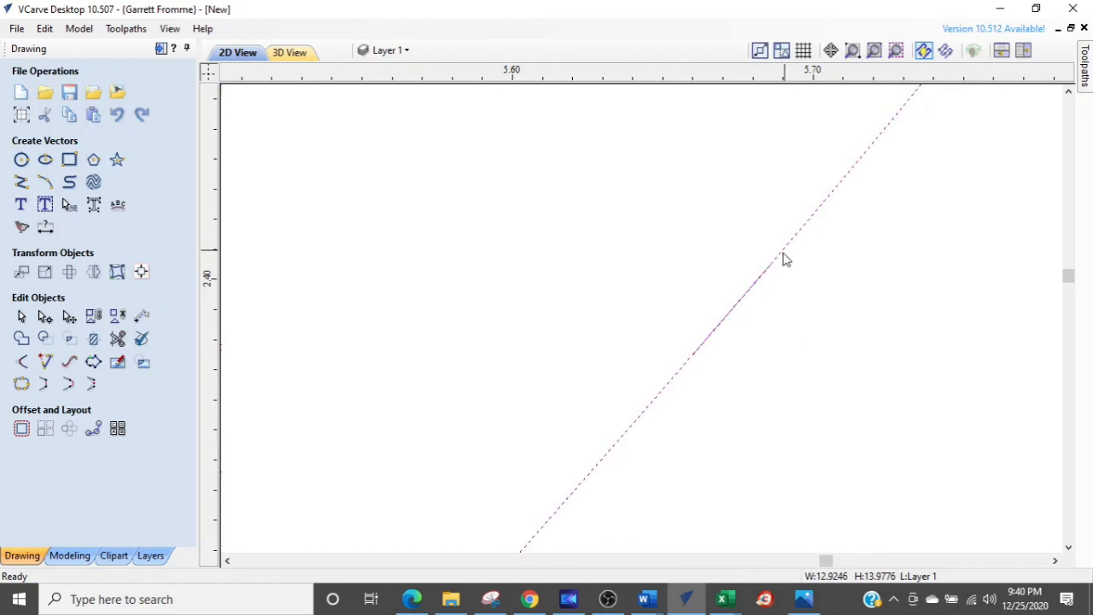
key("n")
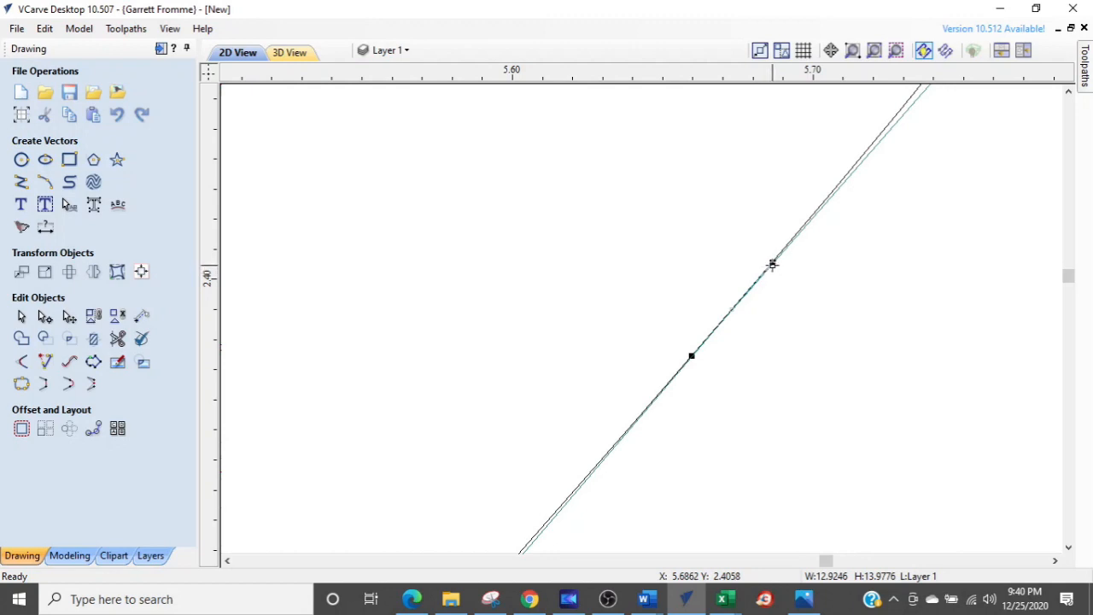
left_click_drag(773, 264, 659, 419)
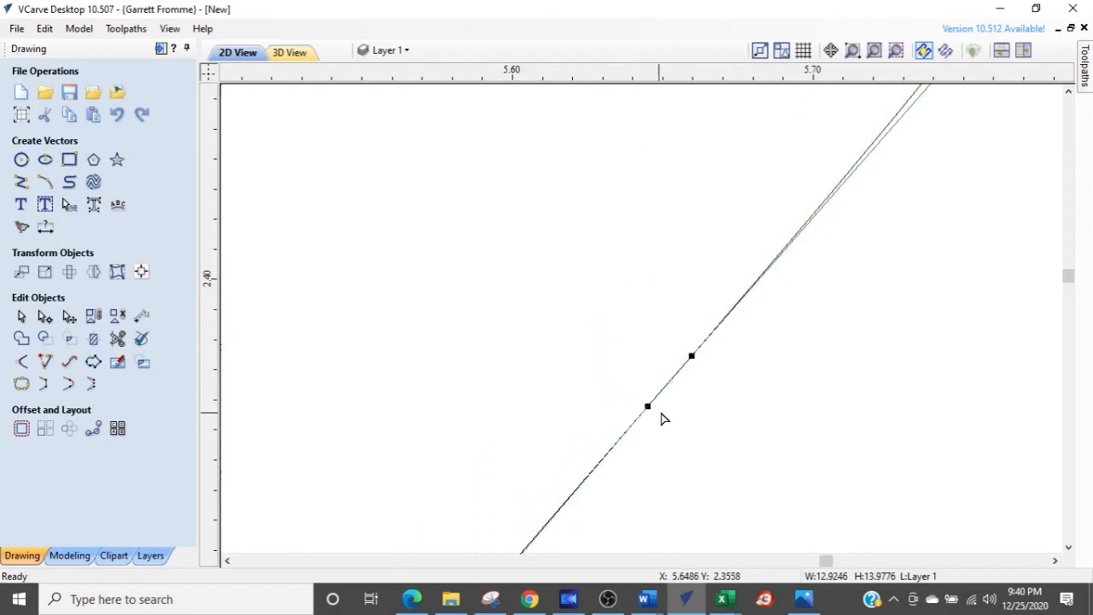
scroll(658, 414, "down", 10)
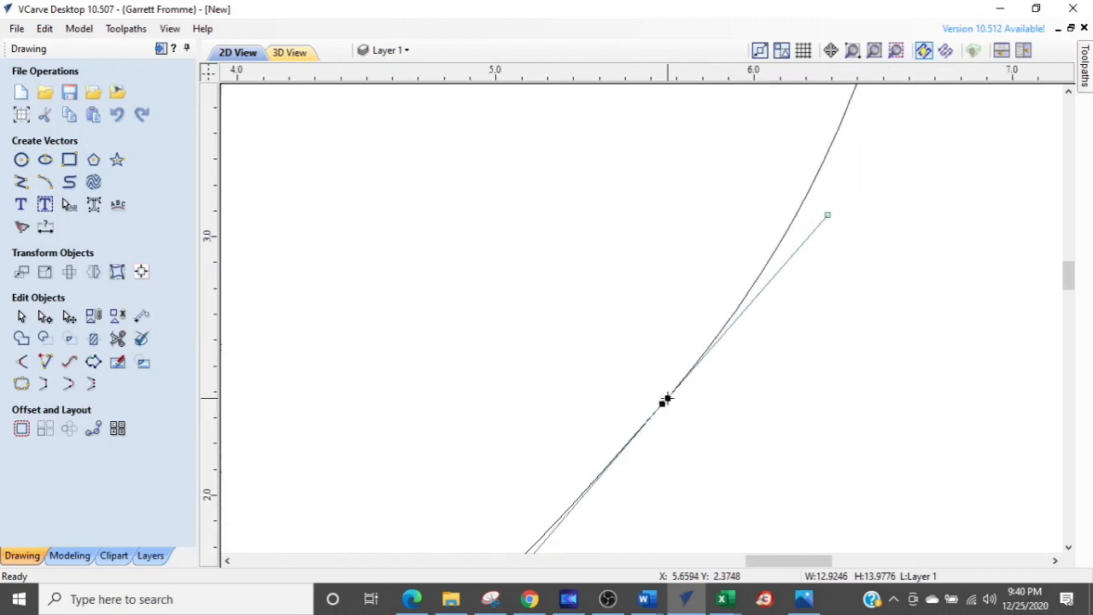
scroll(671, 395, "down", 3)
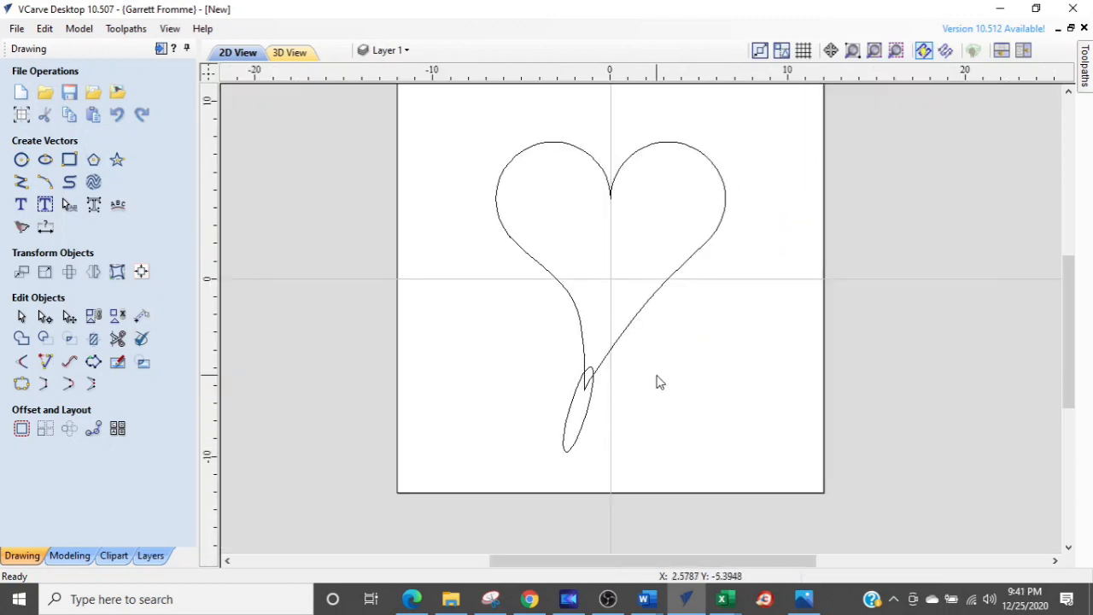
- Offset the heart outline outward by 0.25 inches with sharp offset corners, keeping the original
left_click(630, 330)
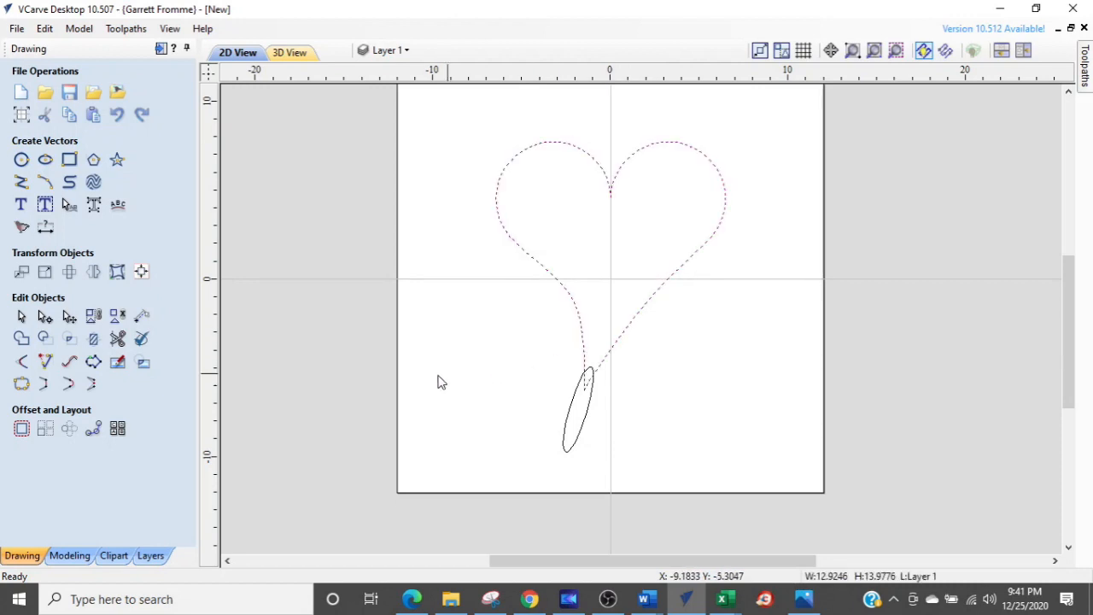
left_click(21, 430)
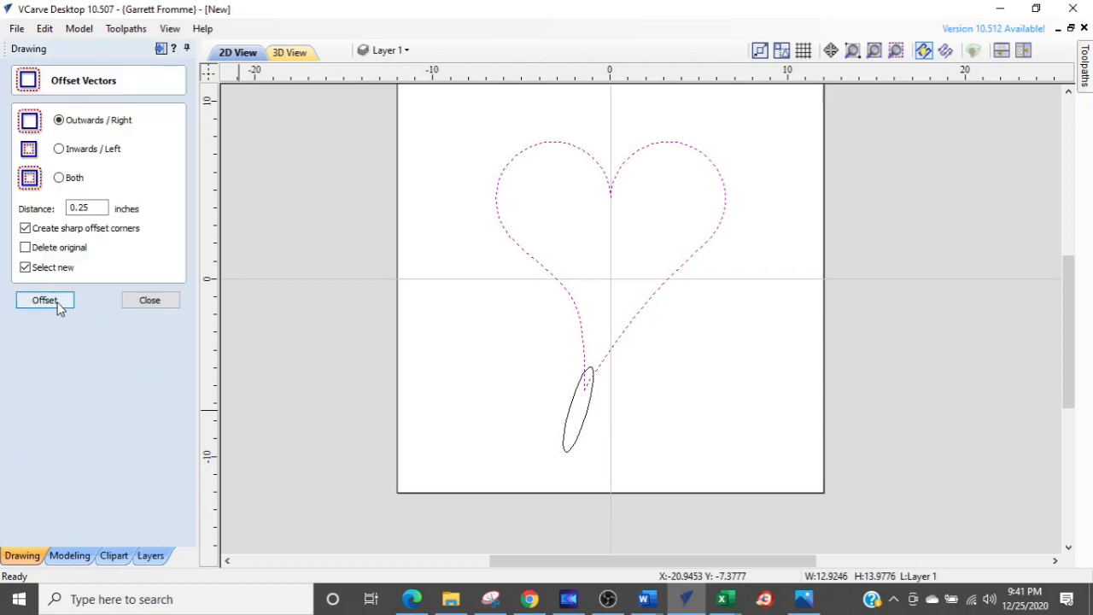
left_click(47, 300)
scroll(587, 347, "up", 2)
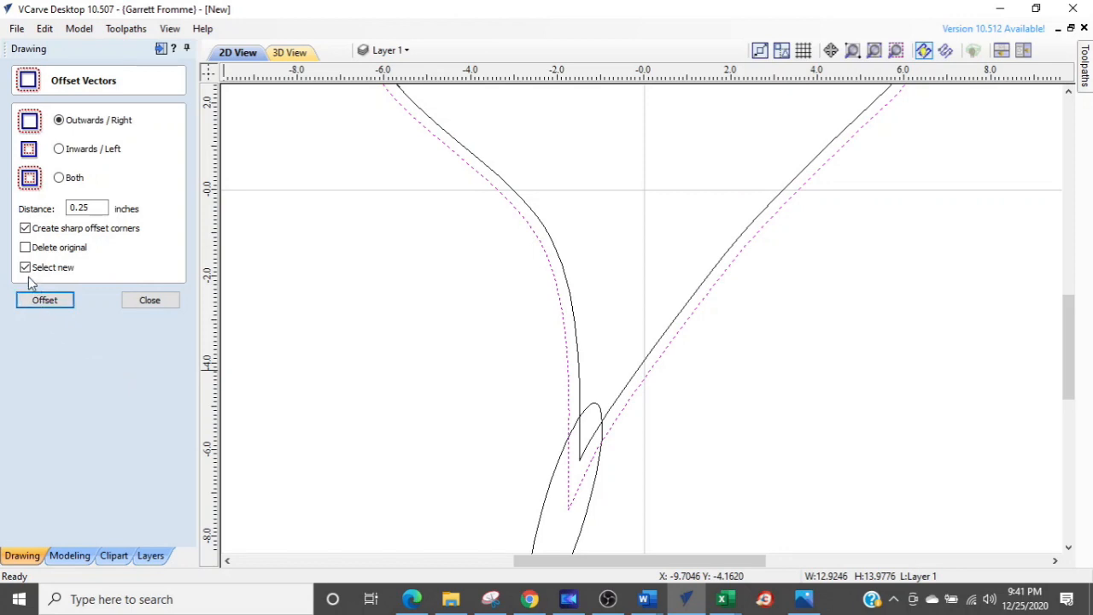
scroll(488, 415, "down", 2)
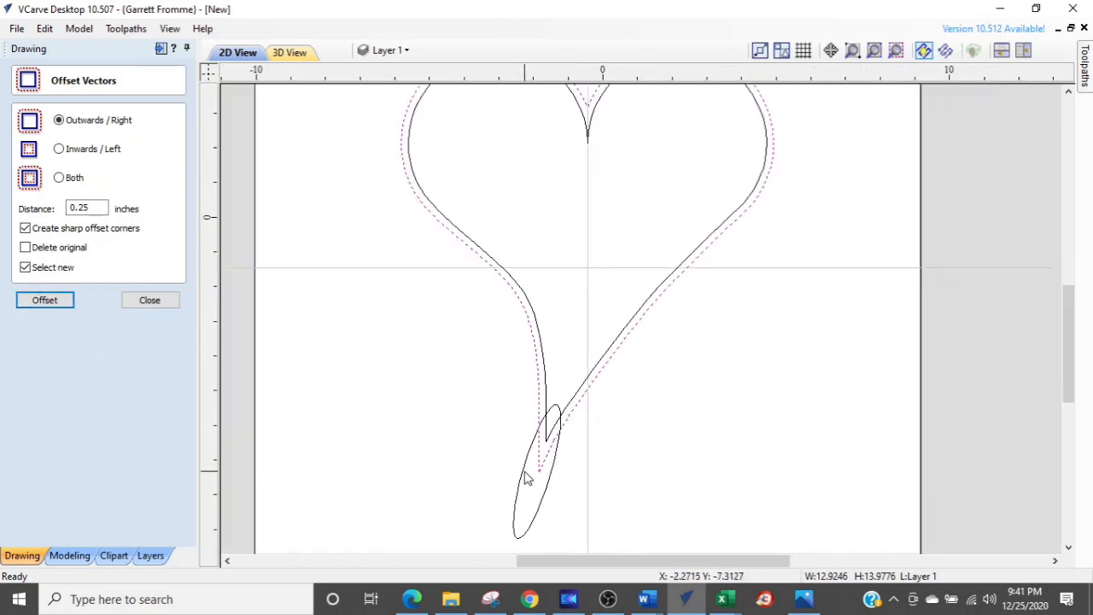
scroll(527, 479, "up", 3)
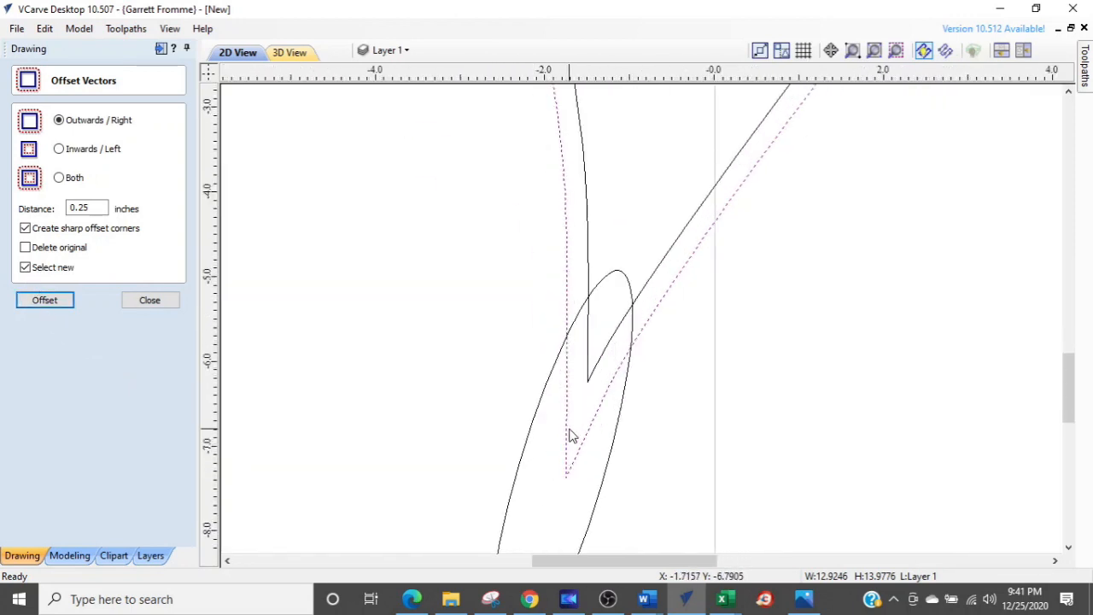
scroll(572, 435, "down", 3)
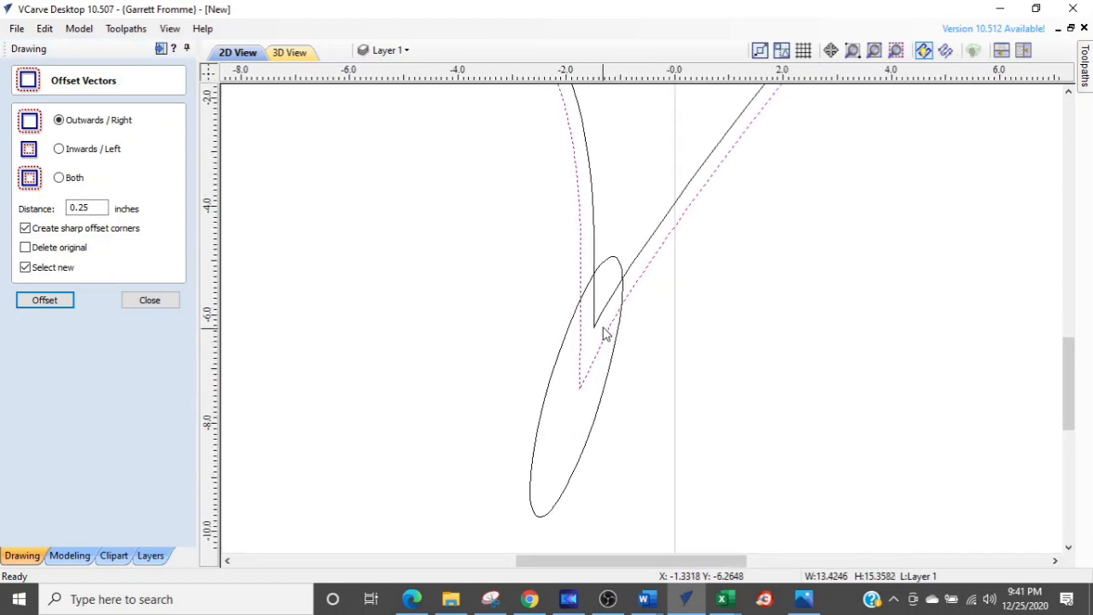
middle_click_drag(604, 336, 603, 224)
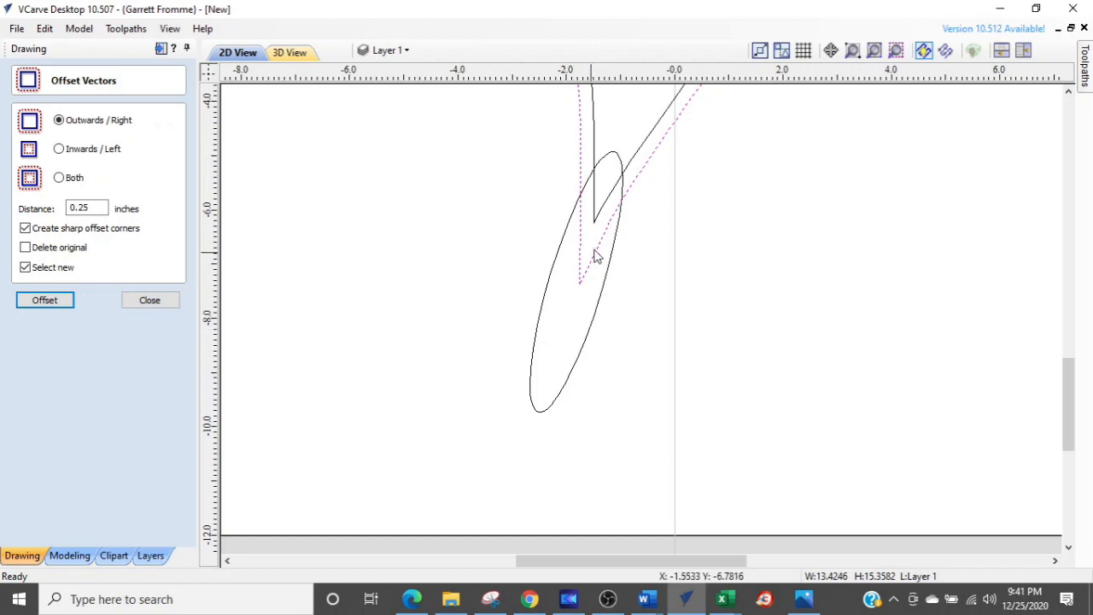
- Select the slanted ellipse and nudge it down and slightly left until its top sits near the inner heart's tip
left_click(534, 354)
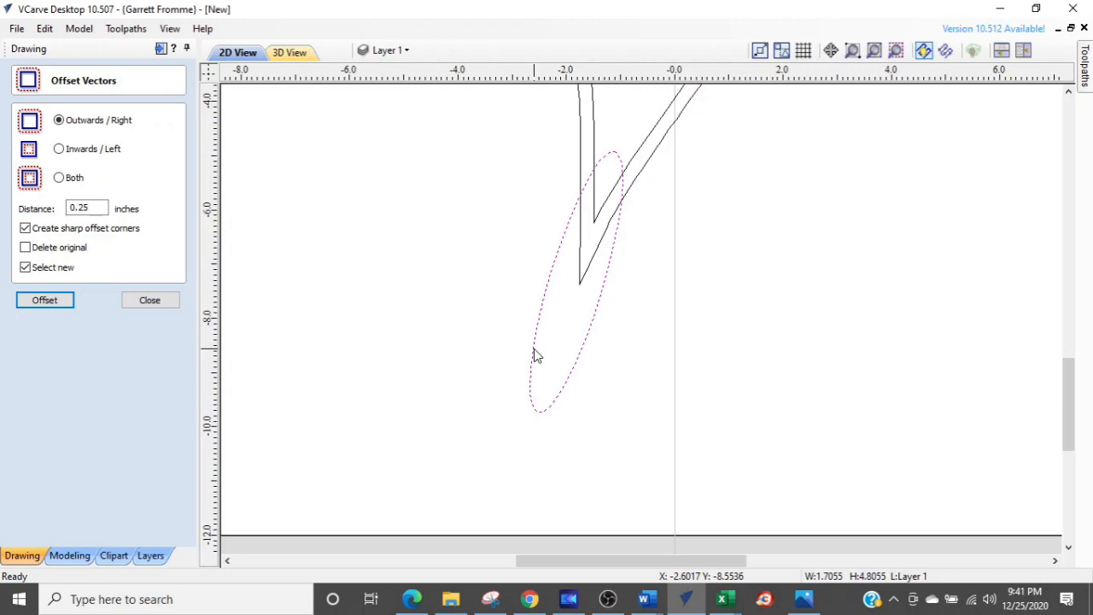
left_click(159, 304)
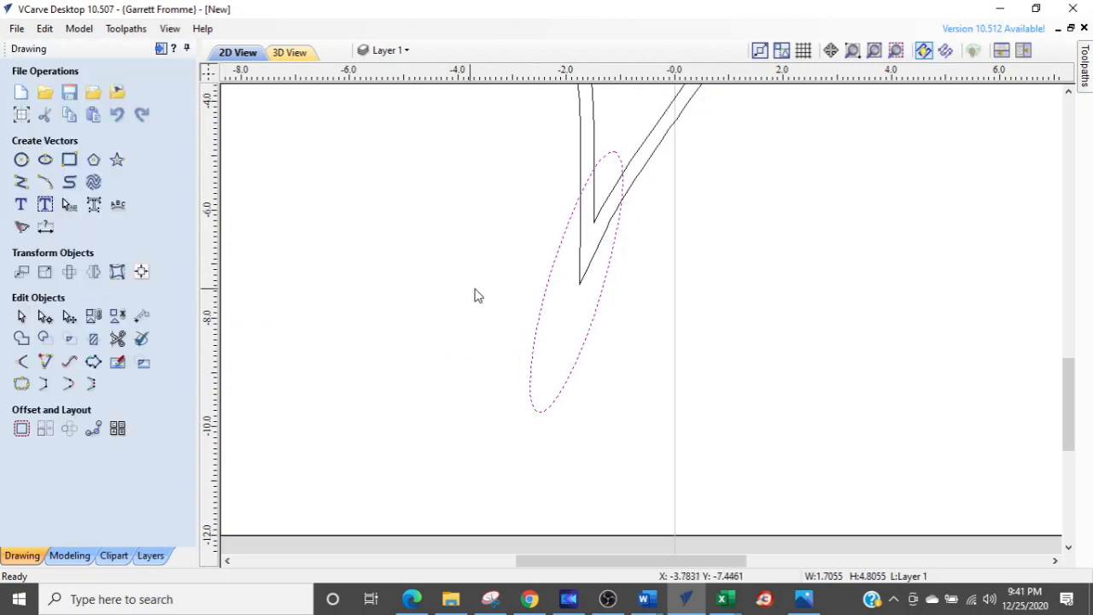
left_click(543, 303)
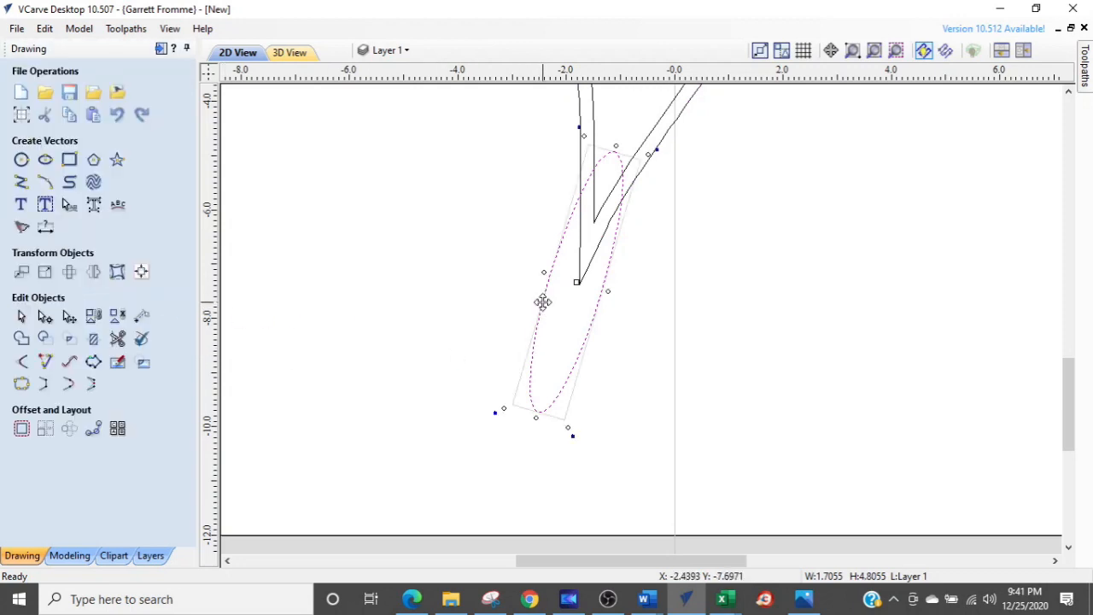
key("Down")
key("Down")
key("Down")
key("Left")
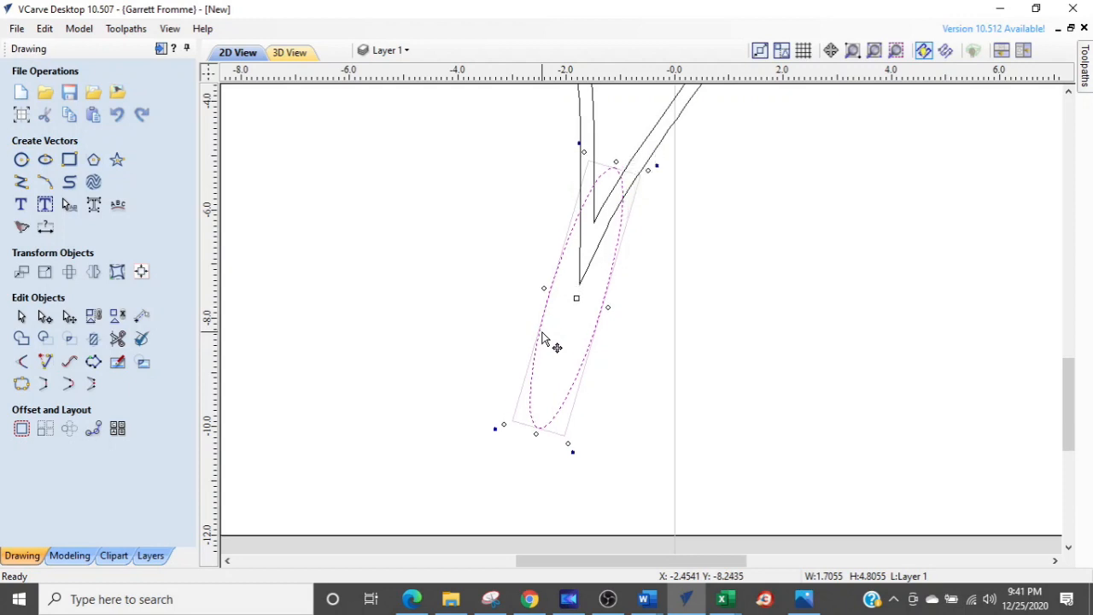
key("Down")
key("Down")
key("Down")
key("Left")
key("Down")
key("Down")
key("Left")
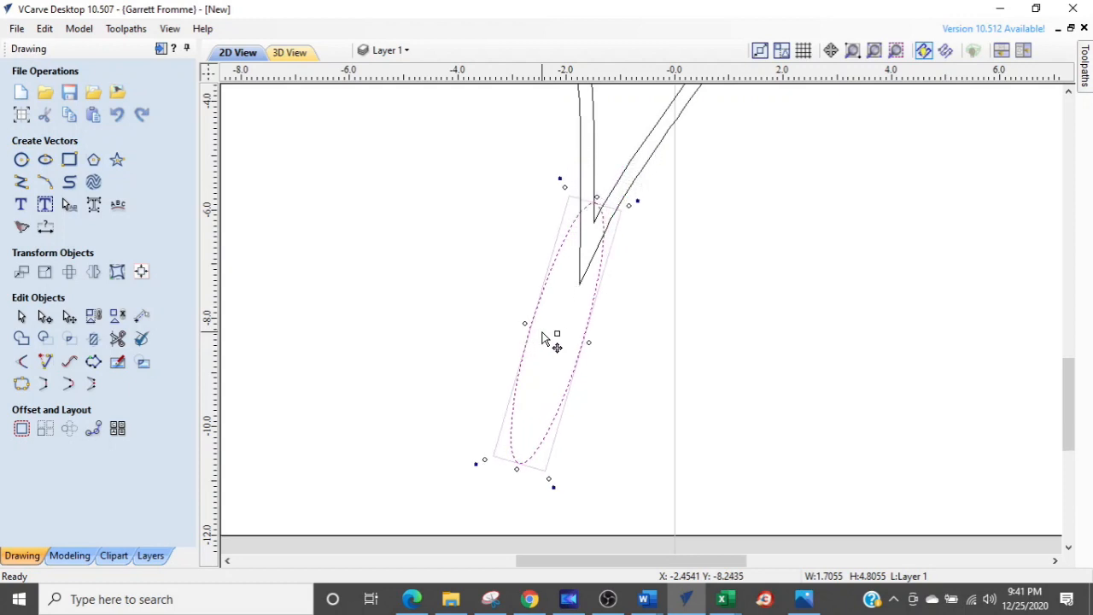
key("Down")
key("Down")
key("Down")
left_click(554, 346)
- Nudge the ellipse further down until its top clears the inner heart's tip but still overlaps the outer heart's tip
scroll(553, 376, "up", 3)
middle_click_drag(598, 310, 630, 420)
middle_click_drag(683, 327, 686, 432)
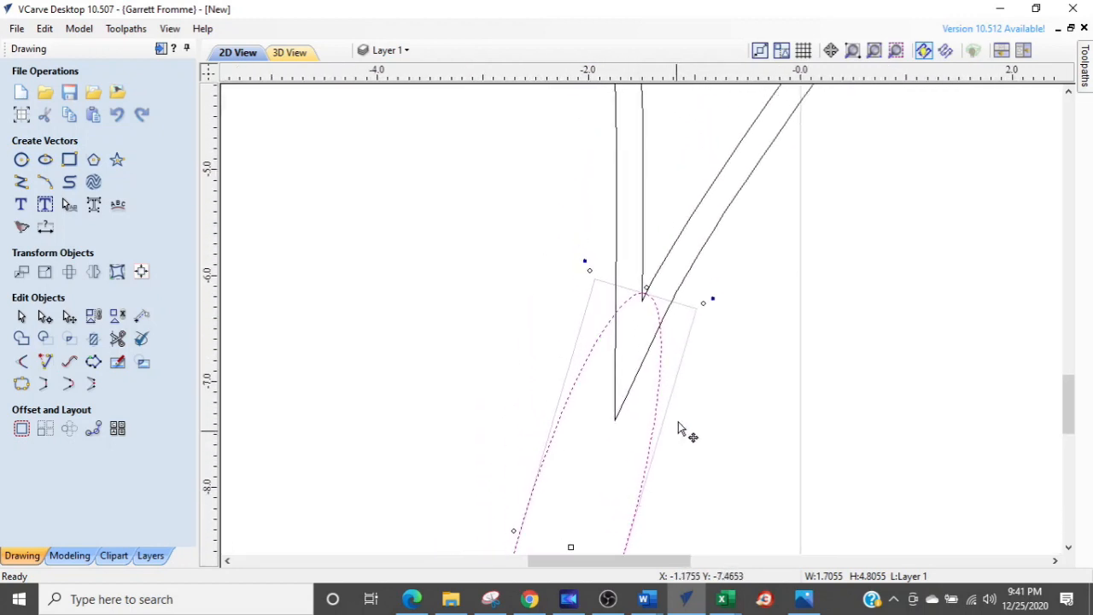
scroll(681, 354, "up", 2)
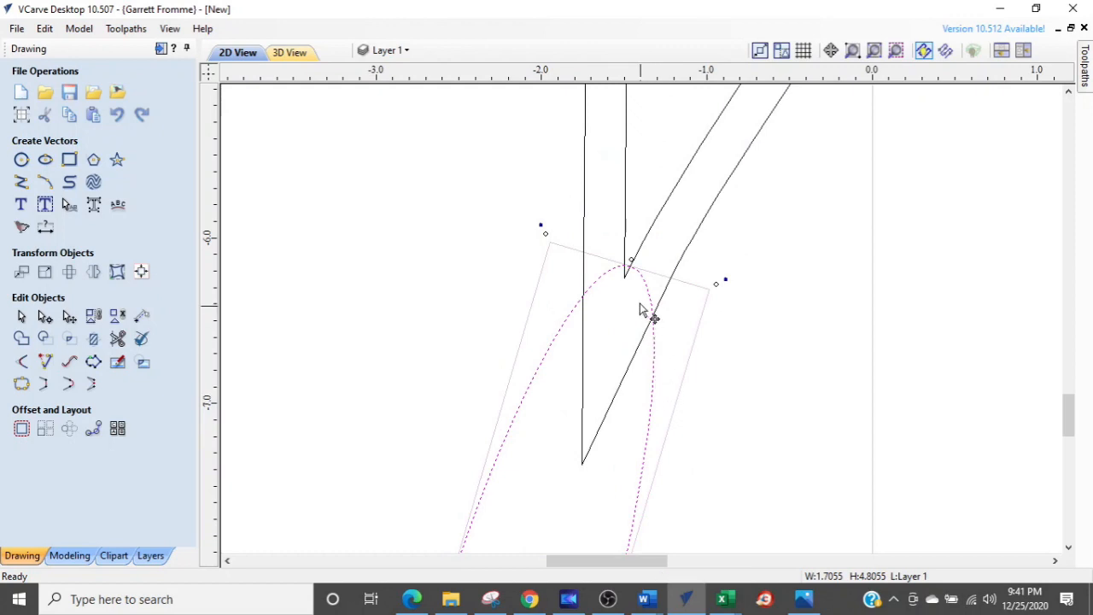
key("Down")
key("Down")
key("Down")
key("Down")
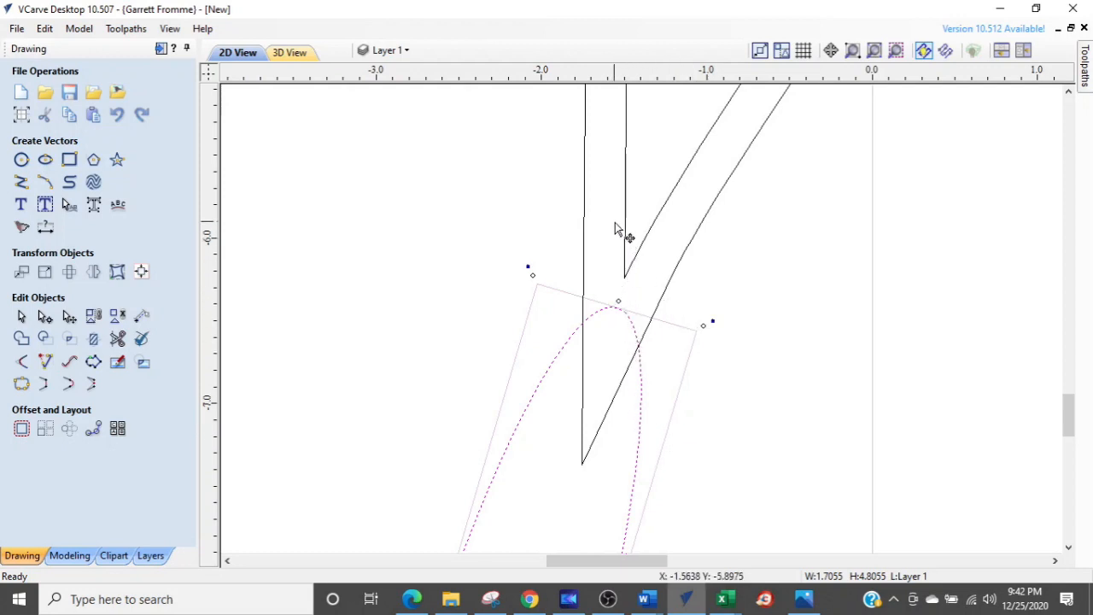
scroll(615, 223, "down", 2)
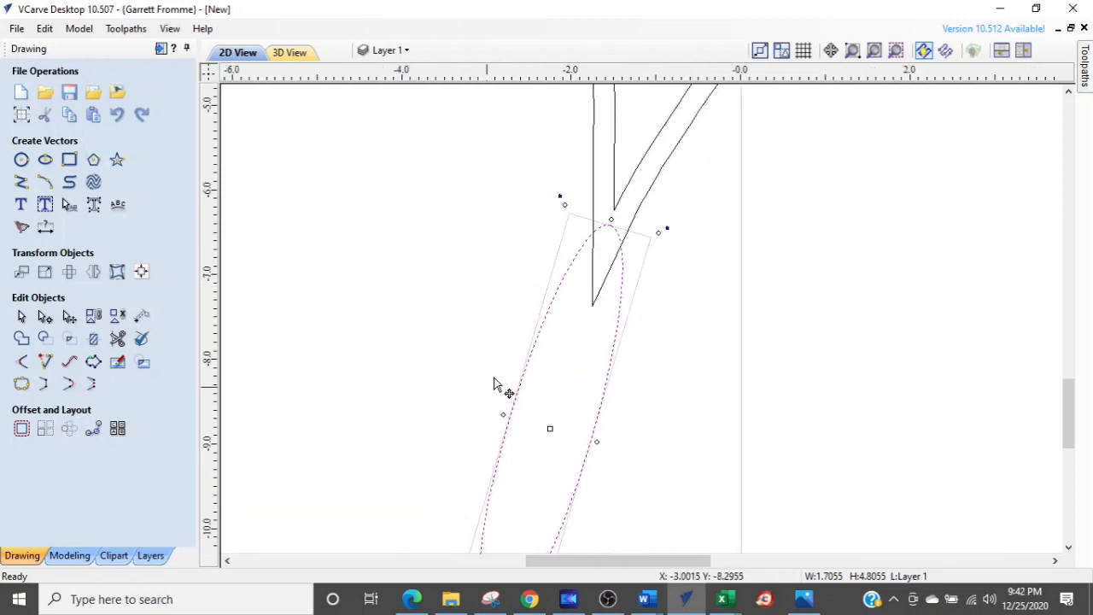
- Offset the ellipse inward by 0.25 inches with sharp offset corners, keeping the original, and deselect the result
left_click(20, 431)
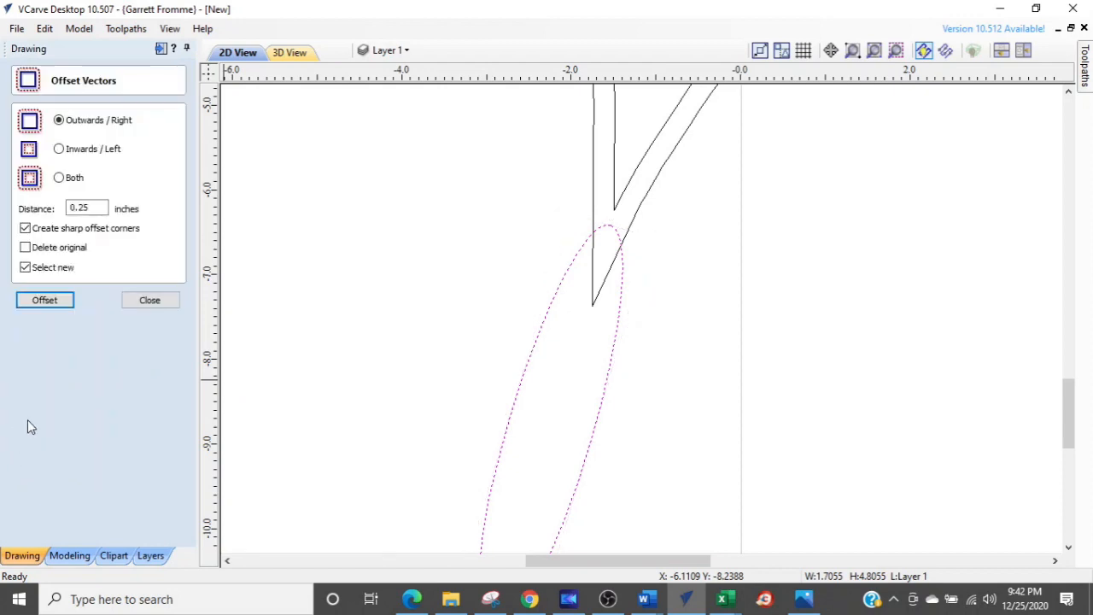
left_click(59, 150)
left_click(52, 302)
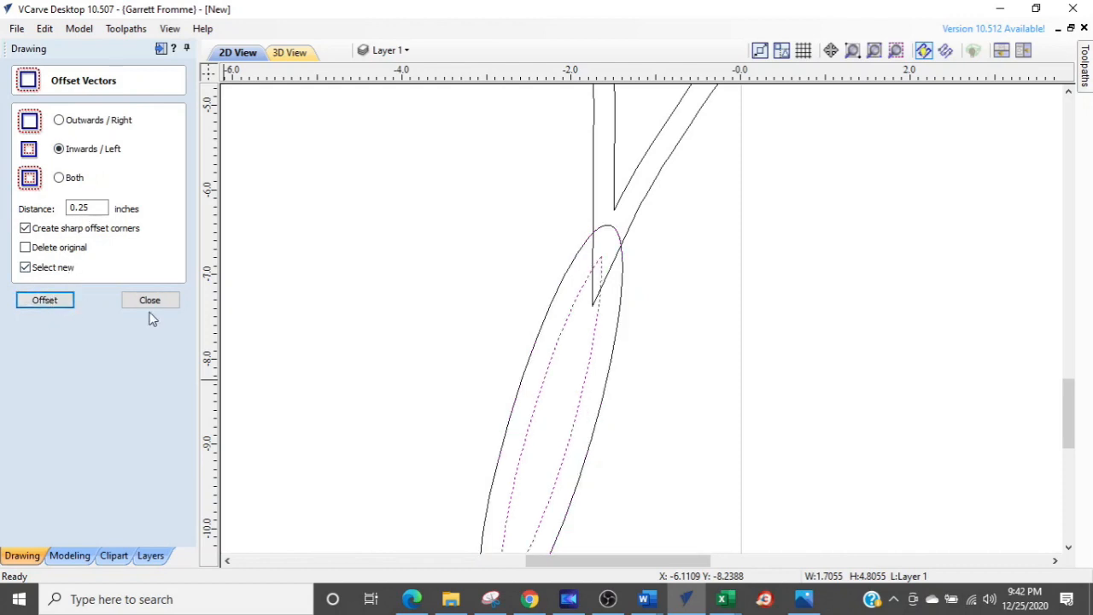
scroll(393, 323, "down", 3)
scroll(530, 370, "up", 2)
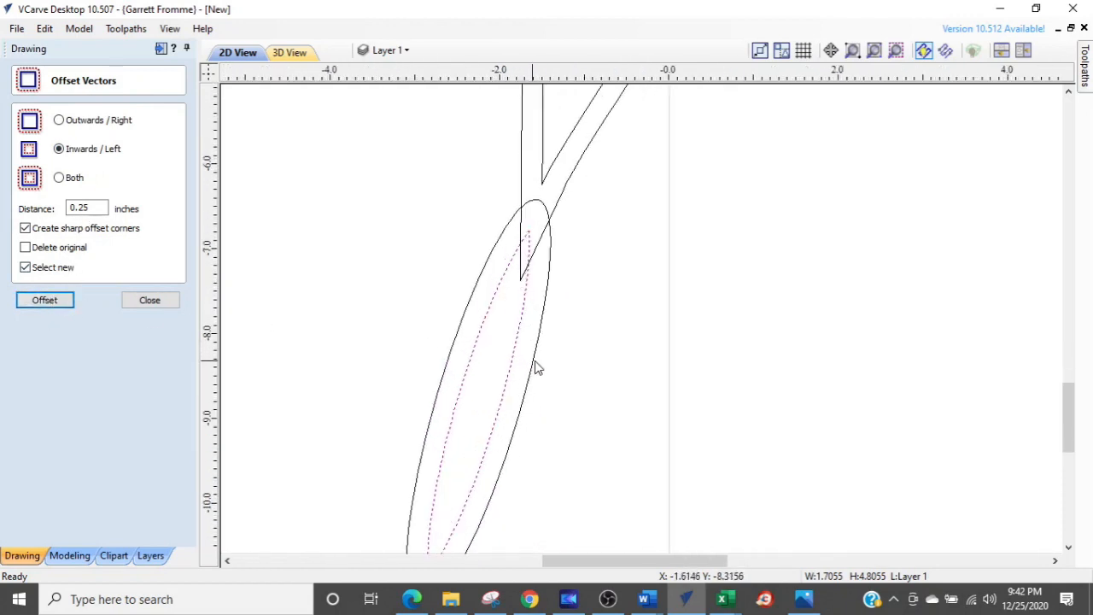
scroll(586, 331, "up", 1)
left_click_drag(571, 317, 468, 389)
left_click(149, 300)
left_click(649, 360)
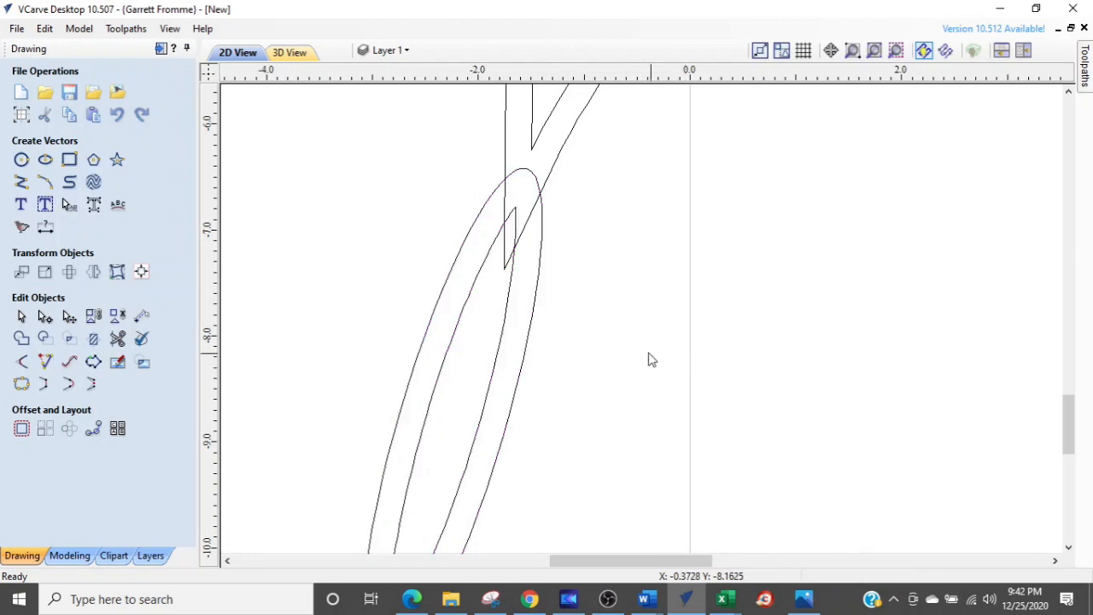
- Select both ellipse outlines and nudge them together down and left, bringing the inner one's top close to the outer heart's tip
left_click_drag(597, 340, 477, 400)
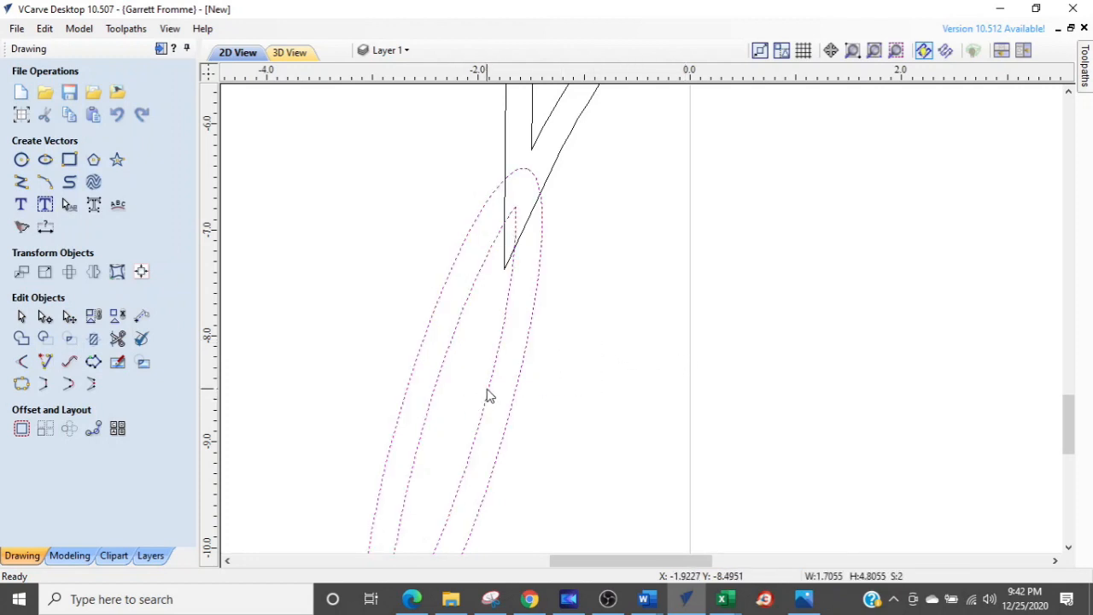
left_click(487, 387)
key("Down")
key("Down")
key("Down")
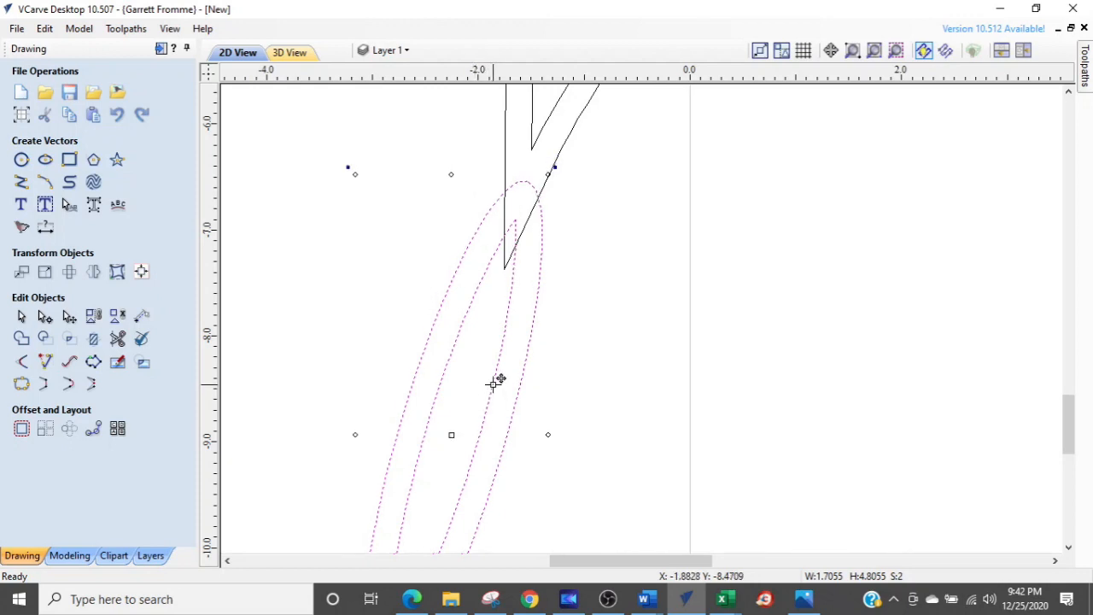
key("Left")
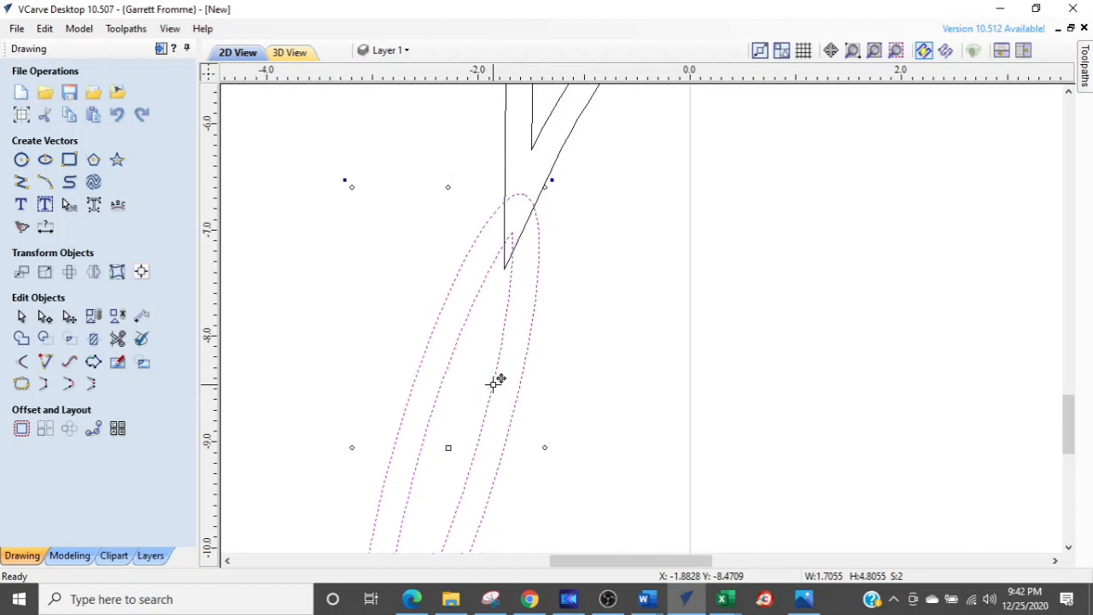
key("Down")
key("Left")
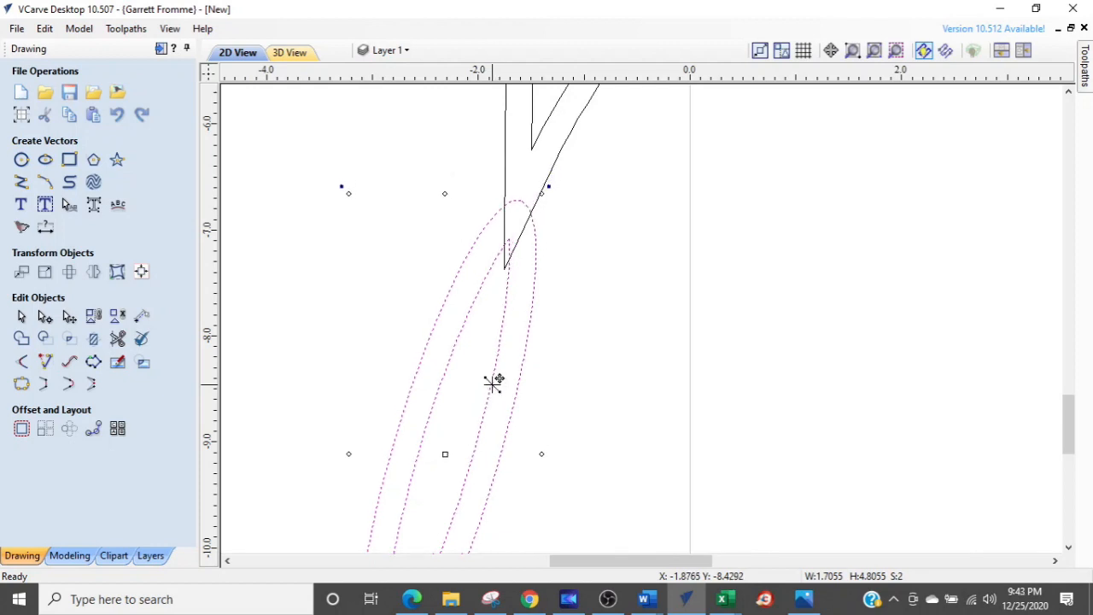
key("Down")
key("Left")
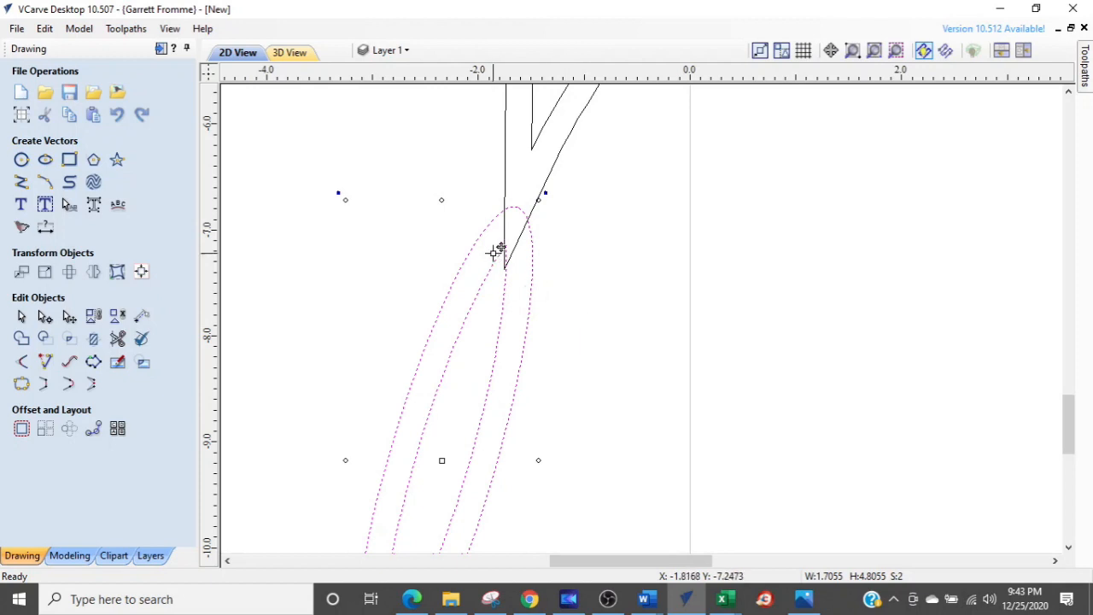
- Fine-tune the position of both ellipses down and left so the inner ellipse's upper point meets the outer heart's tip
scroll(510, 251, "up", 2)
key("Down")
key("Left")
key("Down")
key("Down")
key("Down")
key("Down")
key("Down")
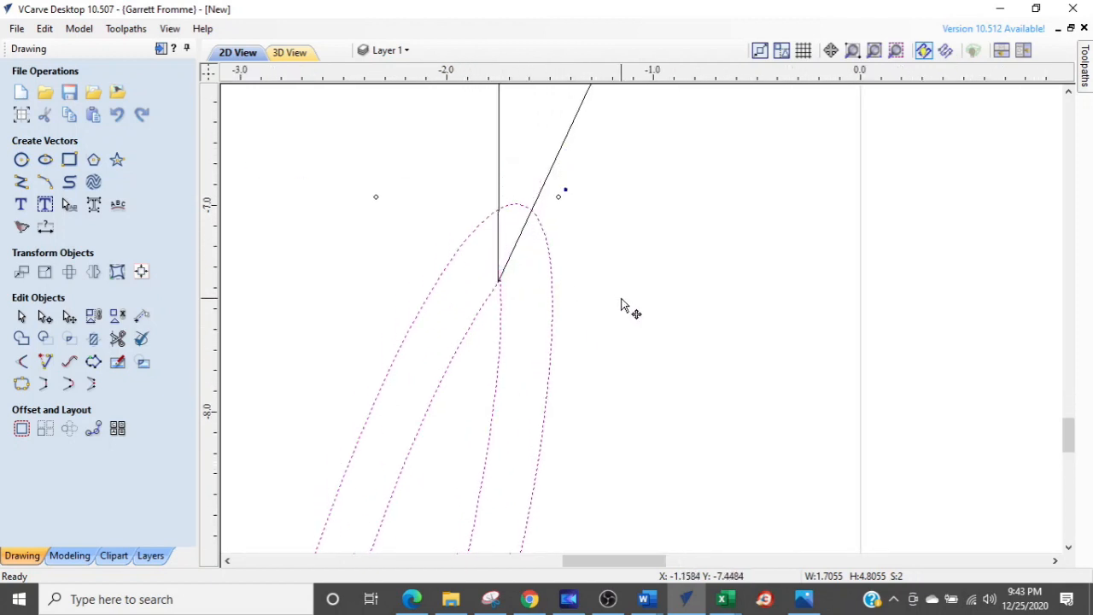
scroll(621, 305, "down", 3)
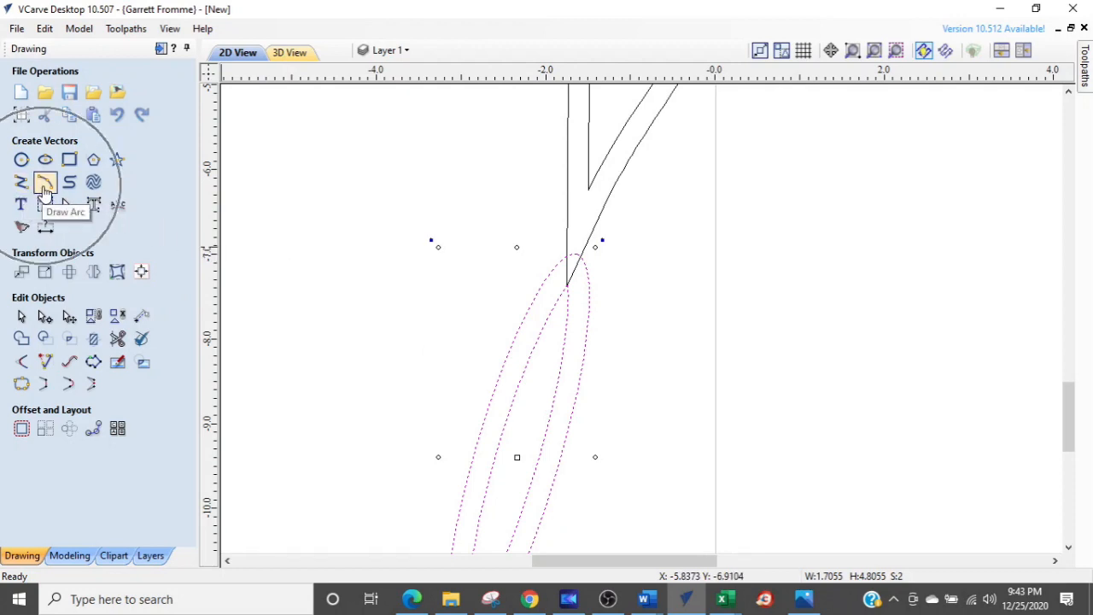
- Draw a nearly straight three-point arc, about 0.67 by 1.34 inches, from the inner heart's tip to the outer ellipse's left side
left_click(44, 187)
scroll(604, 245, "up", 2)
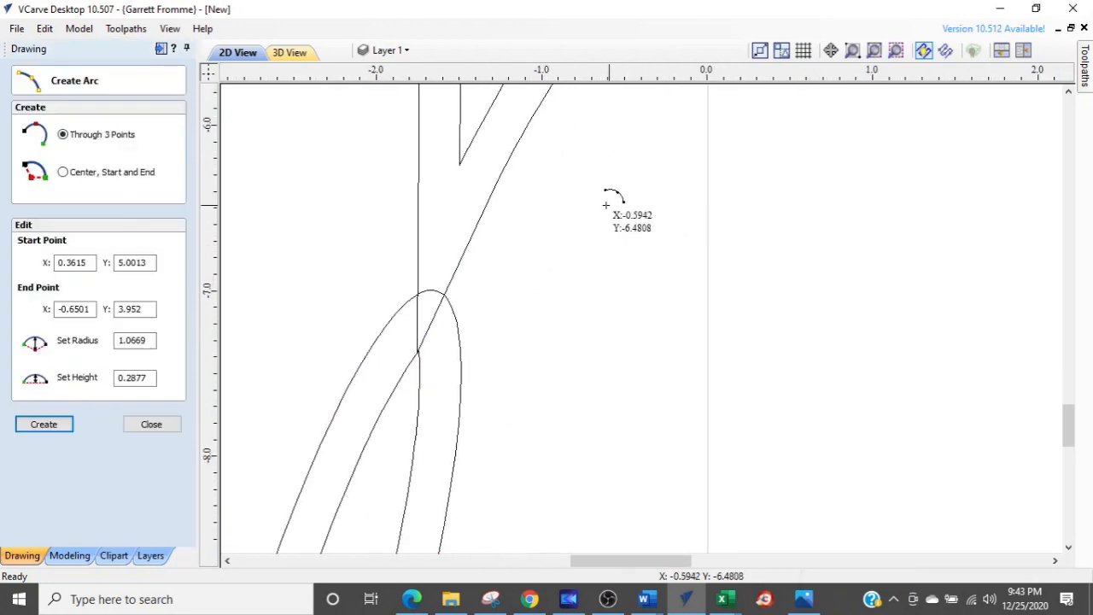
left_click(459, 164)
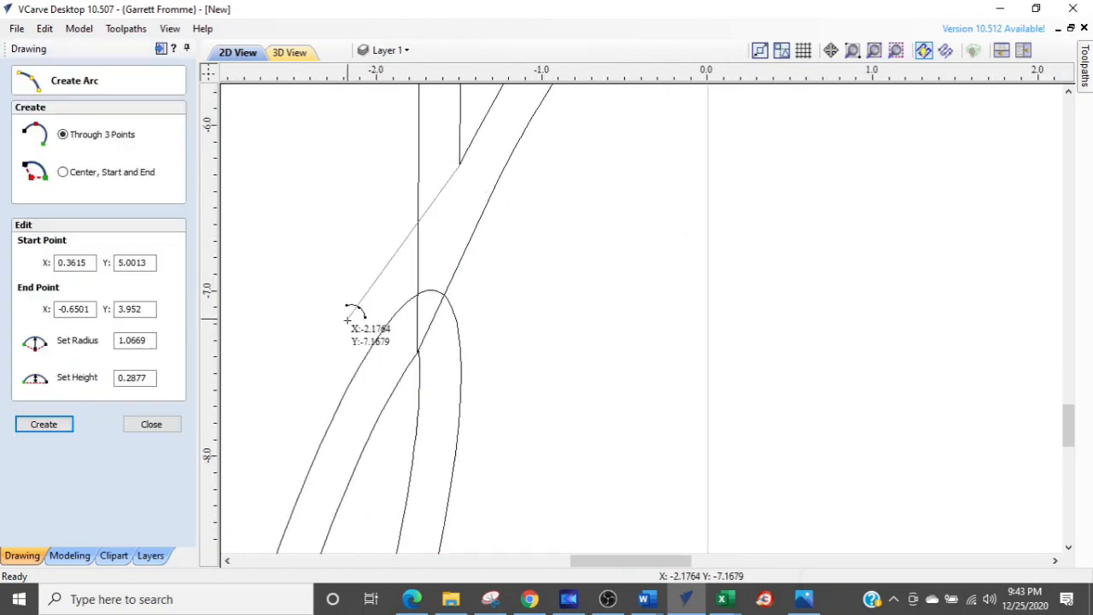
left_click(347, 391)
scroll(427, 261, "up", 2)
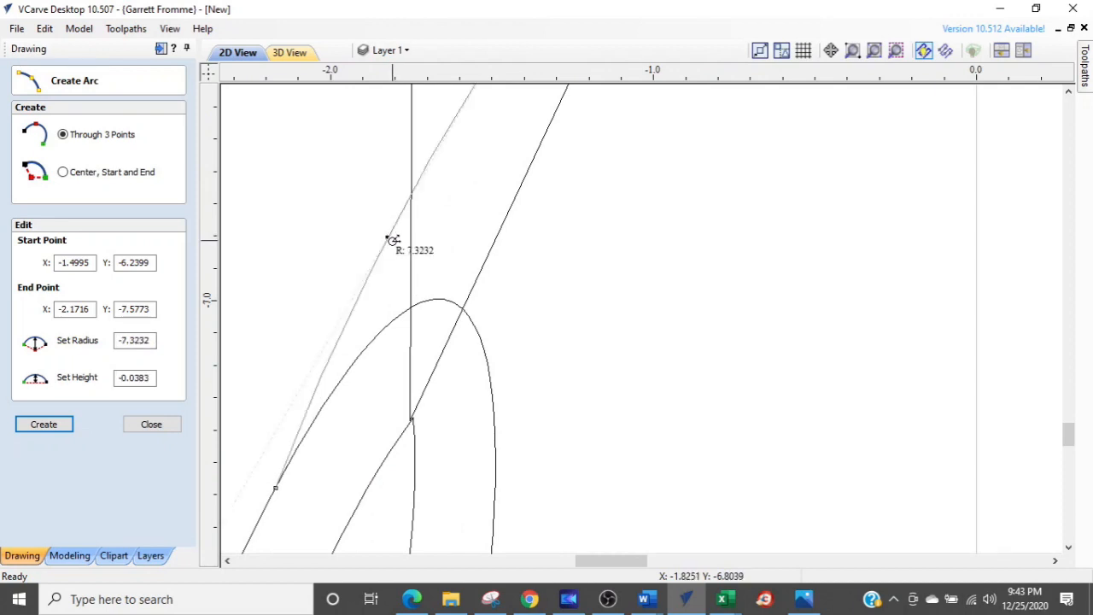
left_click(396, 247)
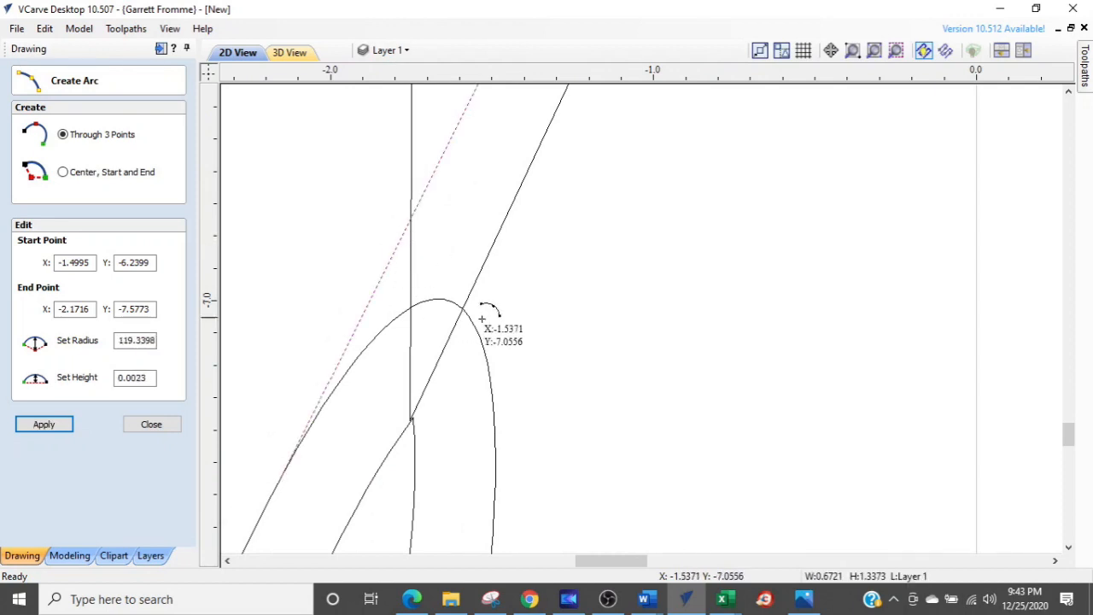
scroll(453, 309, "down", 2)
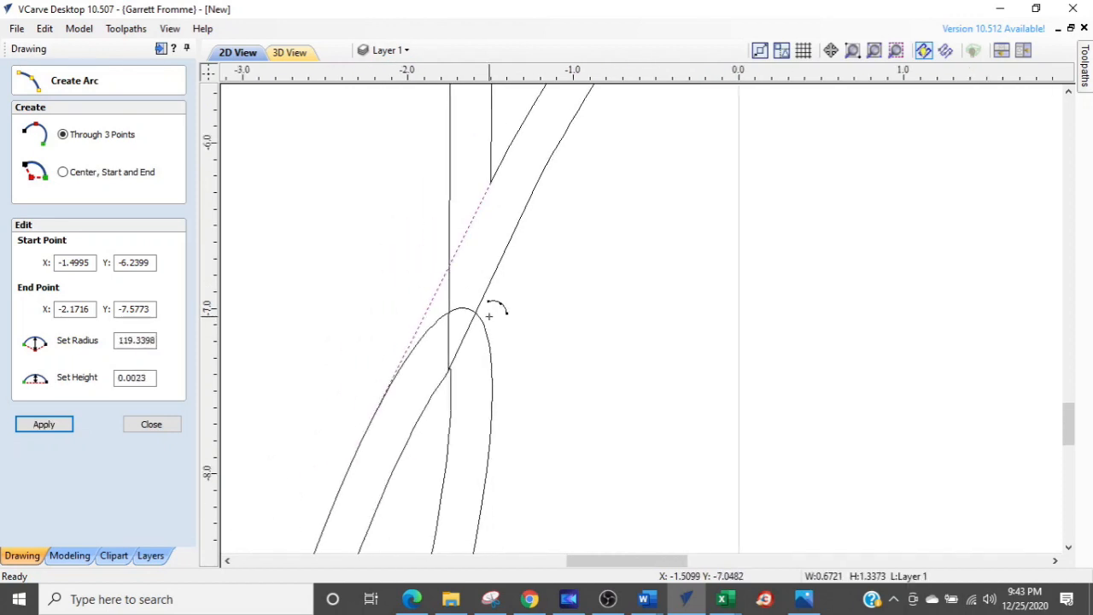
- Draw a second nearly straight three-point arc, about 1.21 inches tall, from the inner heart's tip down to the outer ellipse's right side
right_click(500, 178)
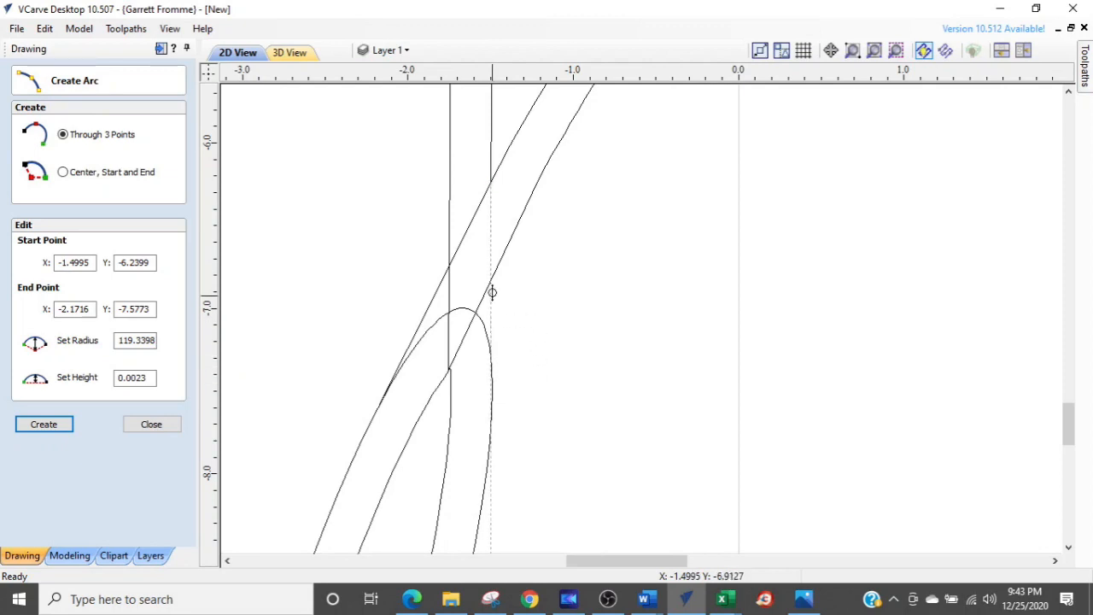
scroll(492, 294, "up", 4)
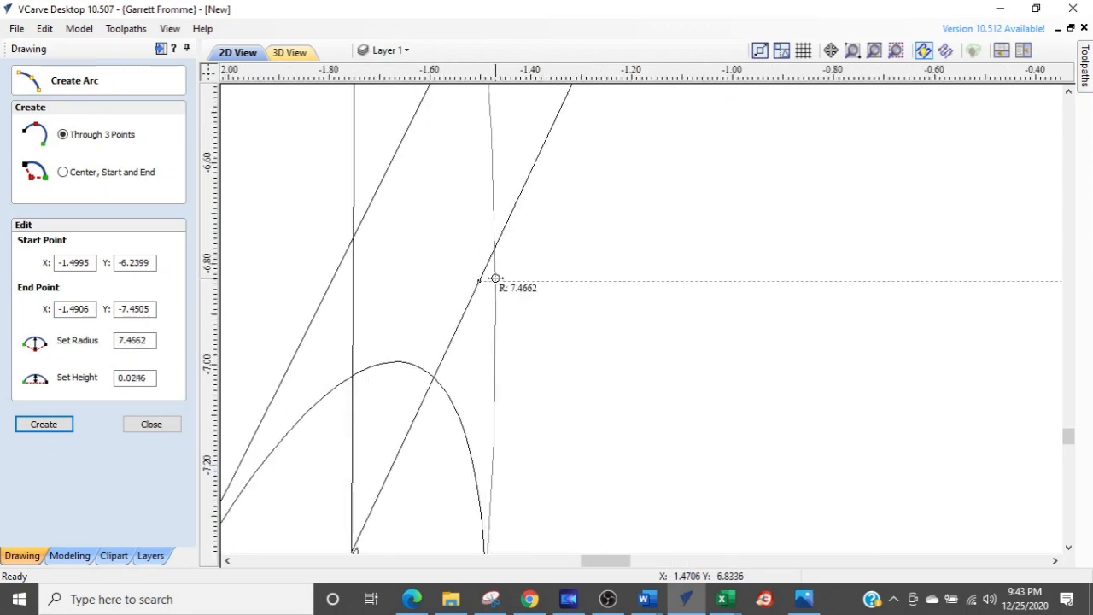
left_click(491, 287)
scroll(508, 359, "down", 2)
key("Escape")
scroll(547, 419, "down", 2)
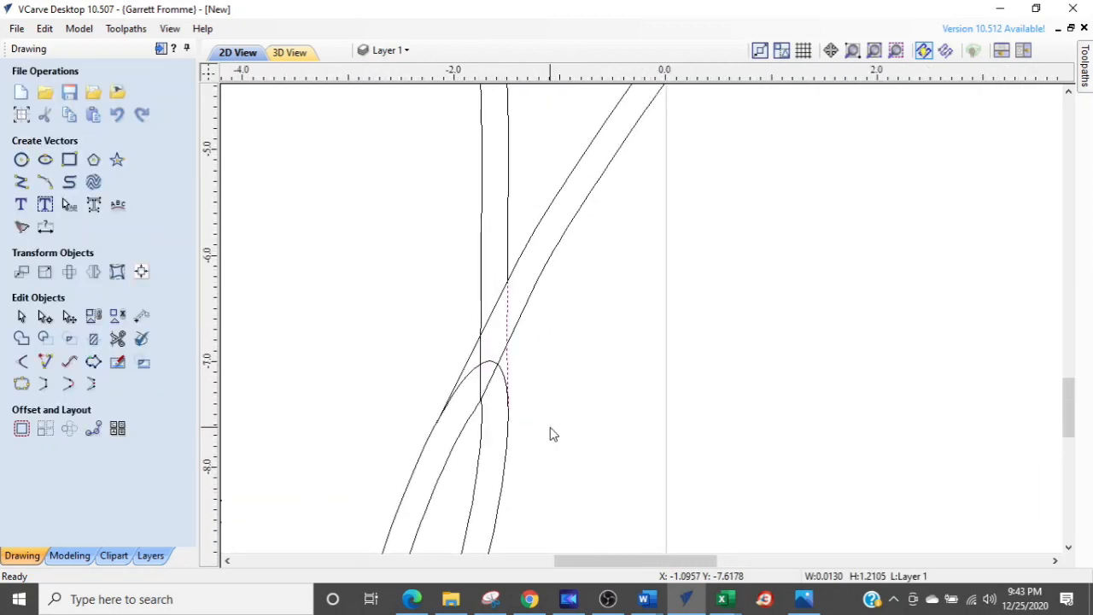
scroll(551, 432, "up", 2)
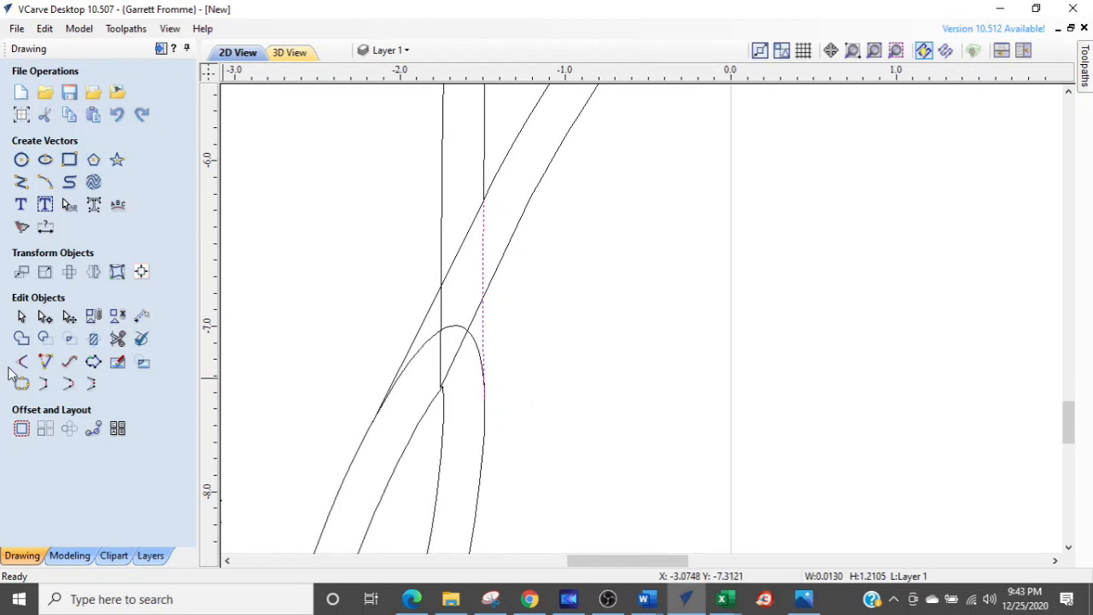
- Trim away the outer ellipse's top, the outer heart's tip and the arc sections crossing between the two hearts' outlines
left_click(117, 341)
scroll(310, 358, "up", 2)
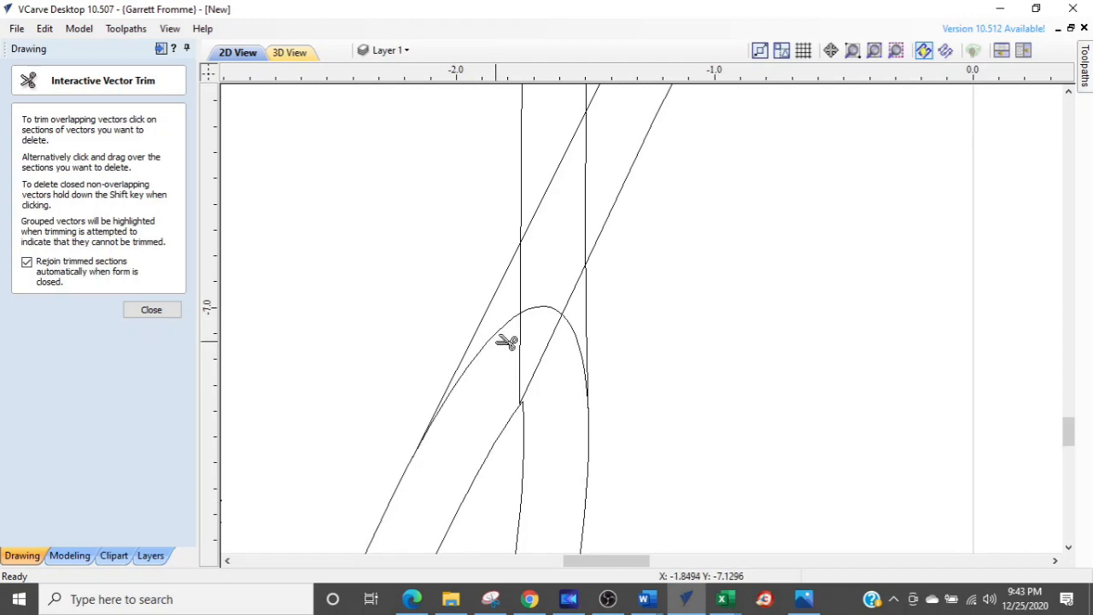
mouse_move(507, 347)
left_mouse_down()
mouse_move(524, 319)
mouse_move(578, 312)
left_mouse_up()
left_click_drag(552, 164, 600, 162)
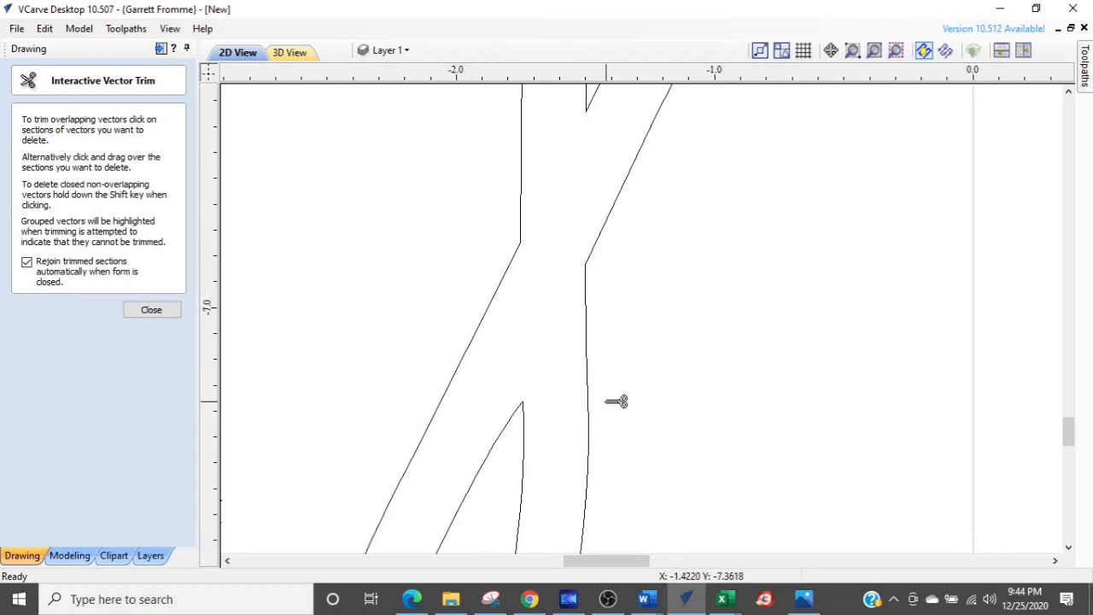
- Edit the outer outline's nodes where its ends overlap on the tail's right side, moving one end node up clear of the other
scroll(615, 401, "up", 5)
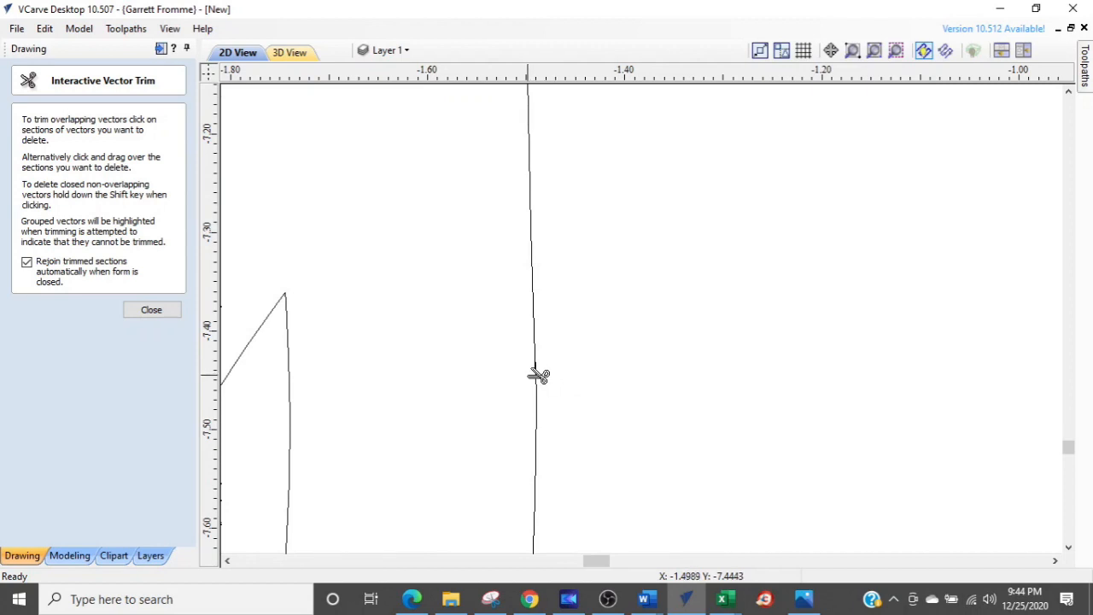
scroll(538, 376, "up", 4)
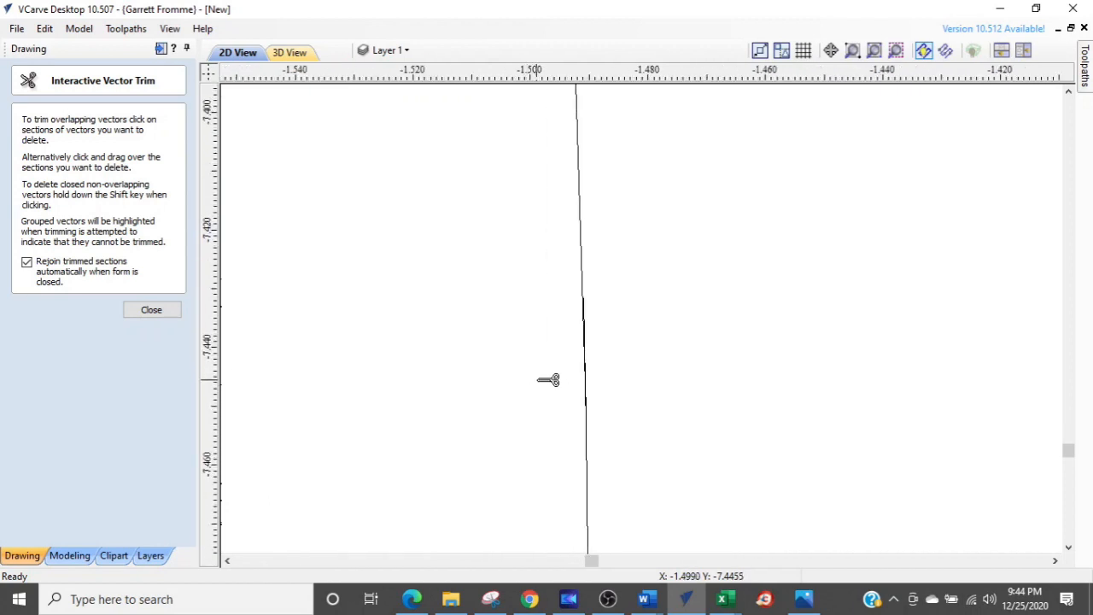
key("Escape")
left_click(582, 273)
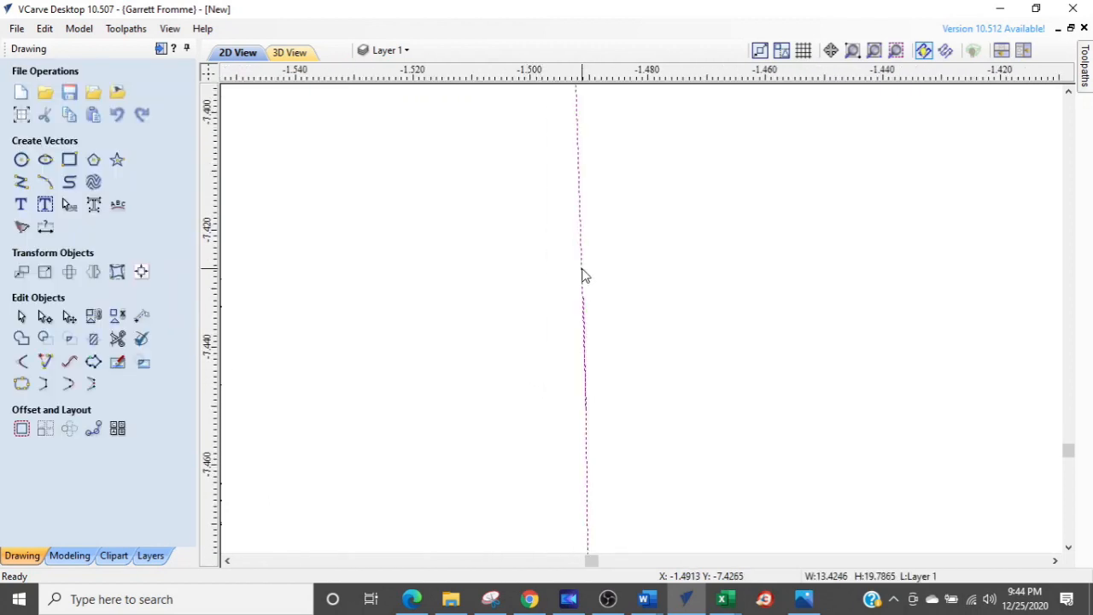
double_click(583, 276)
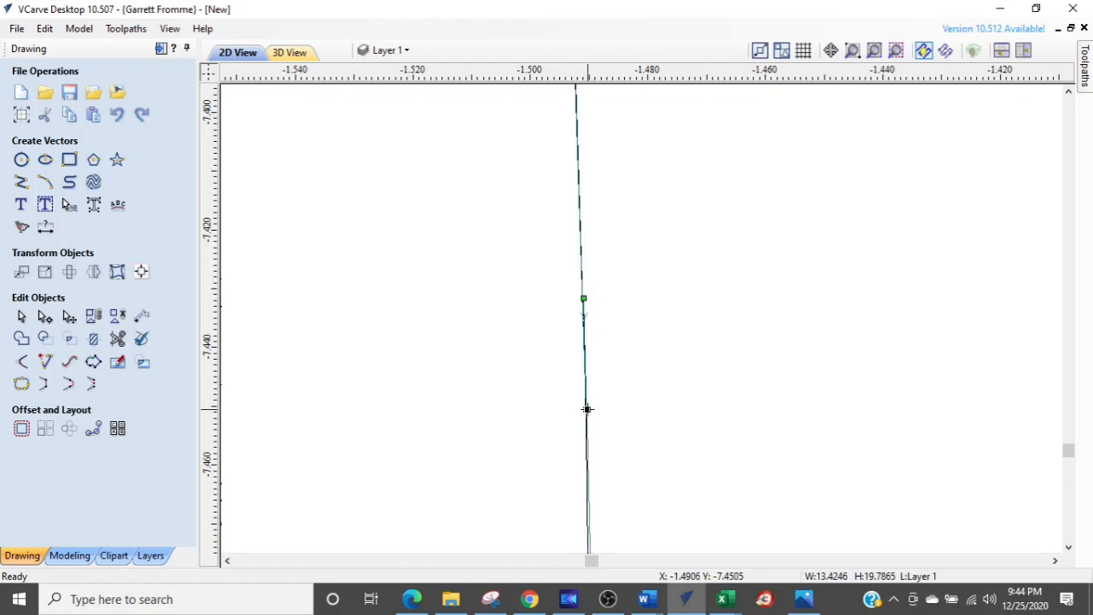
left_click_drag(630, 373, 581, 274)
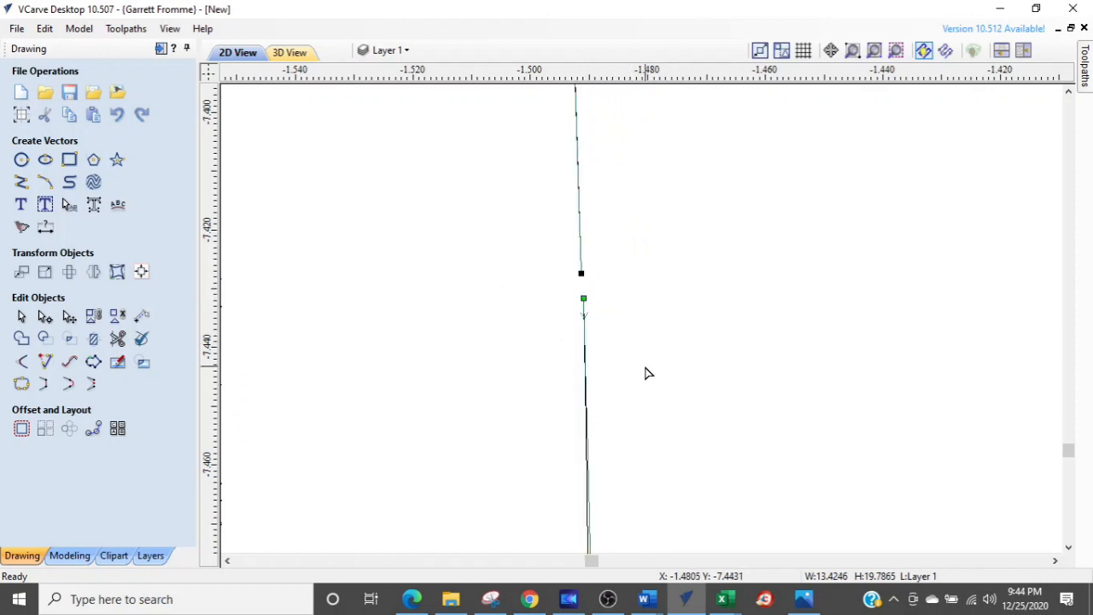
scroll(605, 463, "down", 3)
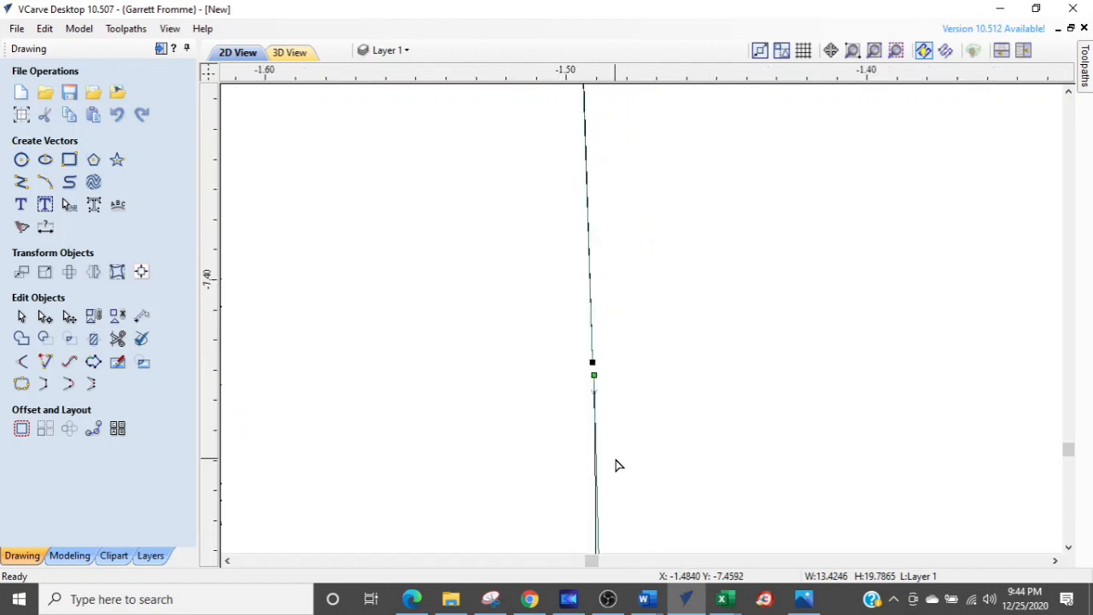
scroll(590, 424, "up", 2)
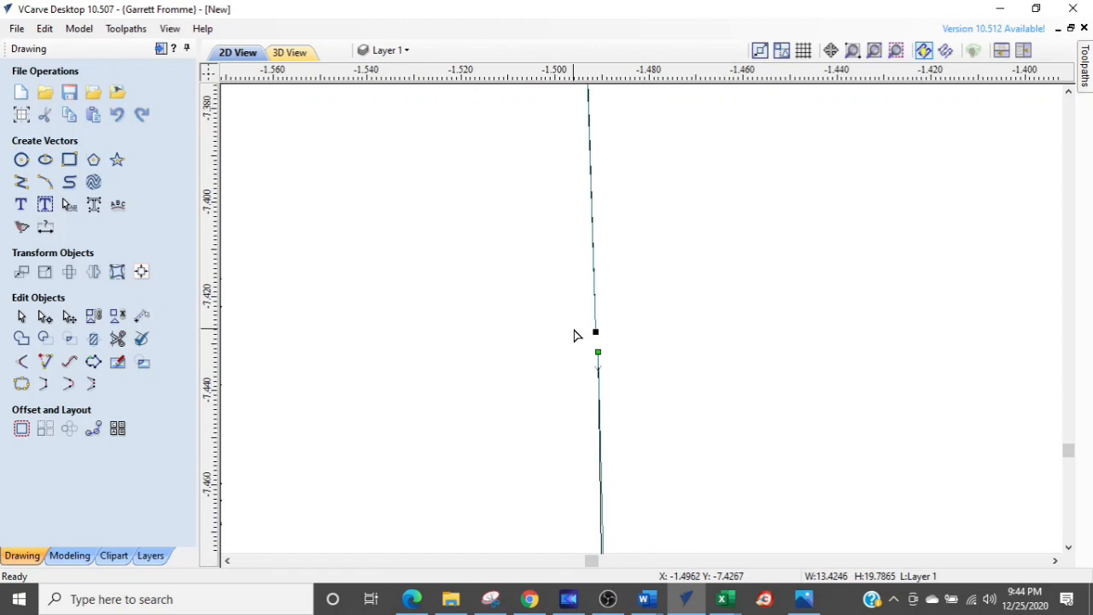
scroll(568, 371, "down", 4)
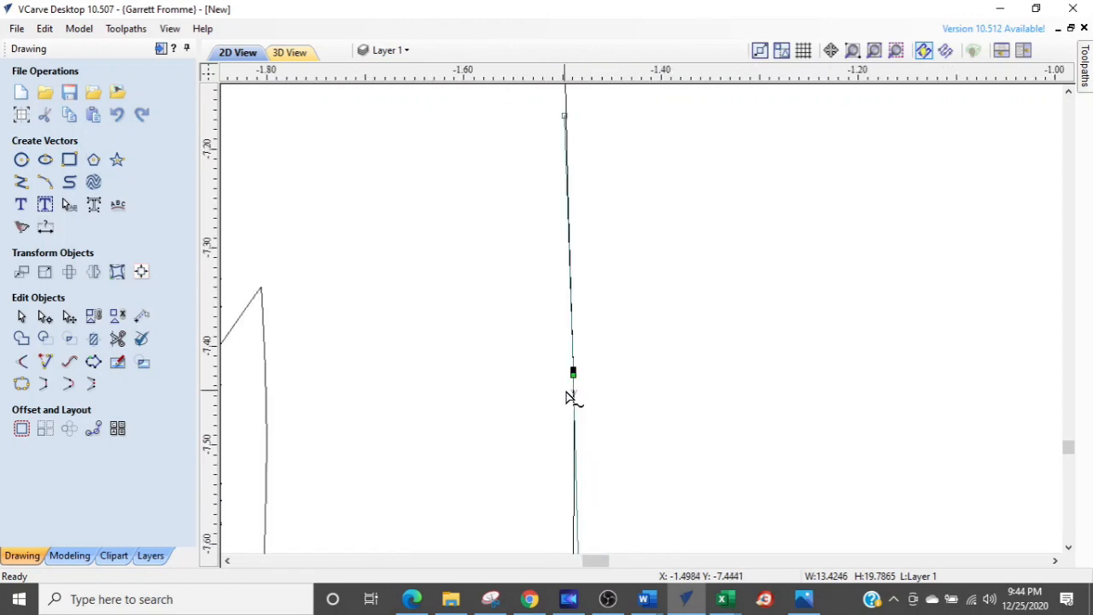
key("Escape")
- Close the gap in the outer outline on the tail's right side by joining its open ends with a straight line
left_click(564, 273)
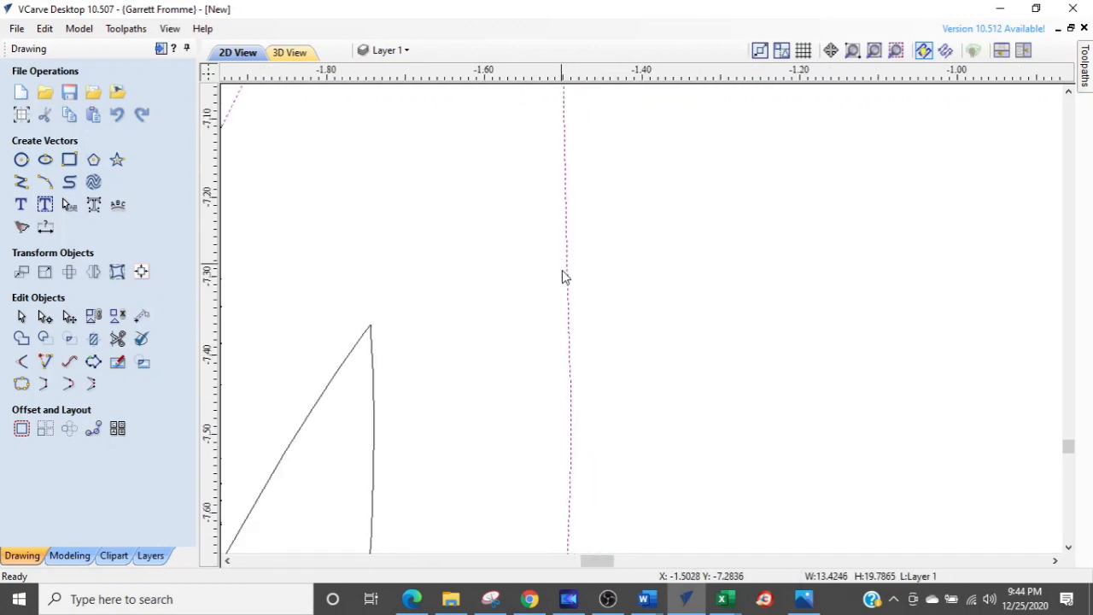
scroll(554, 399, "up", 2)
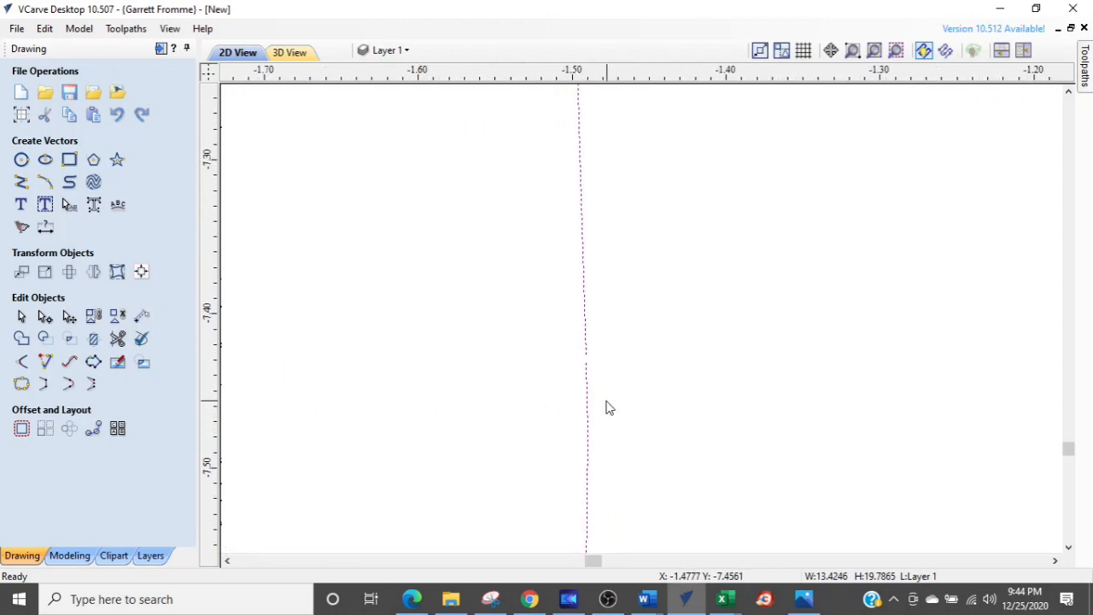
scroll(608, 409, "up", 6)
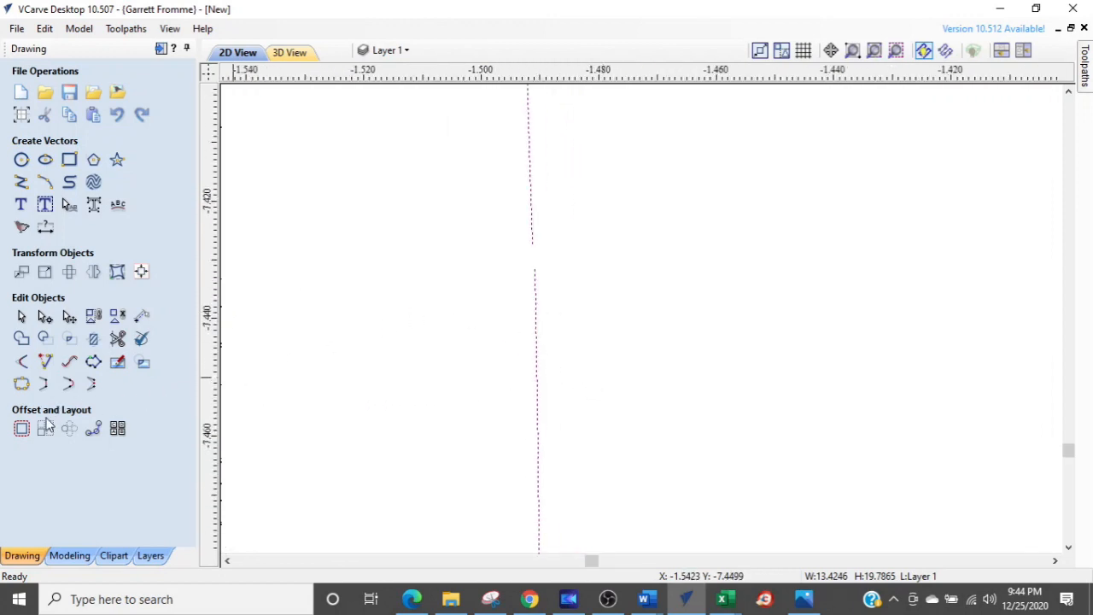
left_click(46, 386)
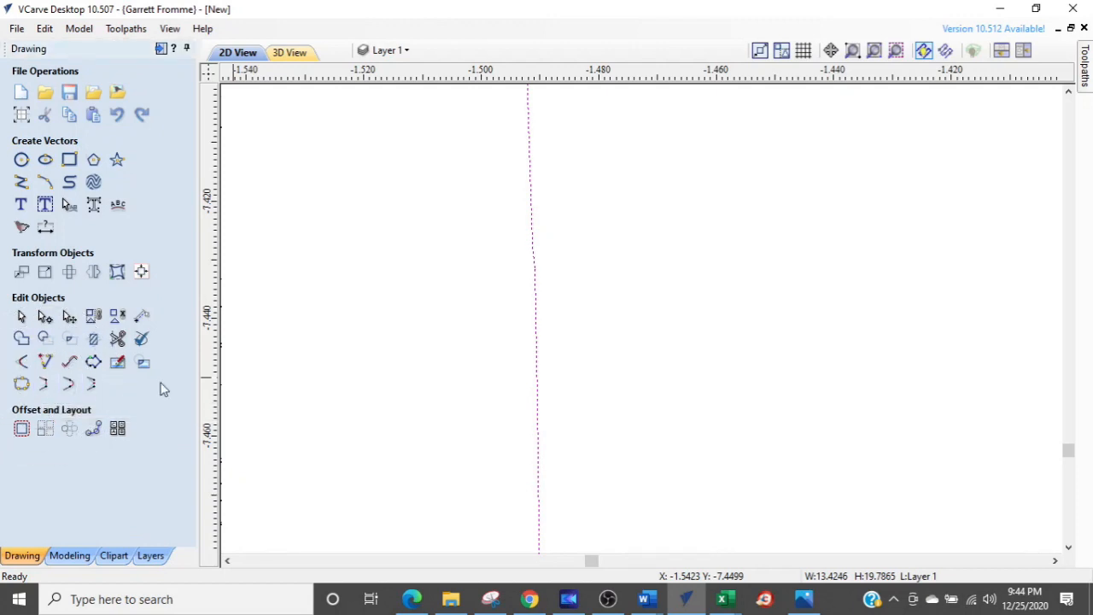
scroll(540, 294, "up", 3)
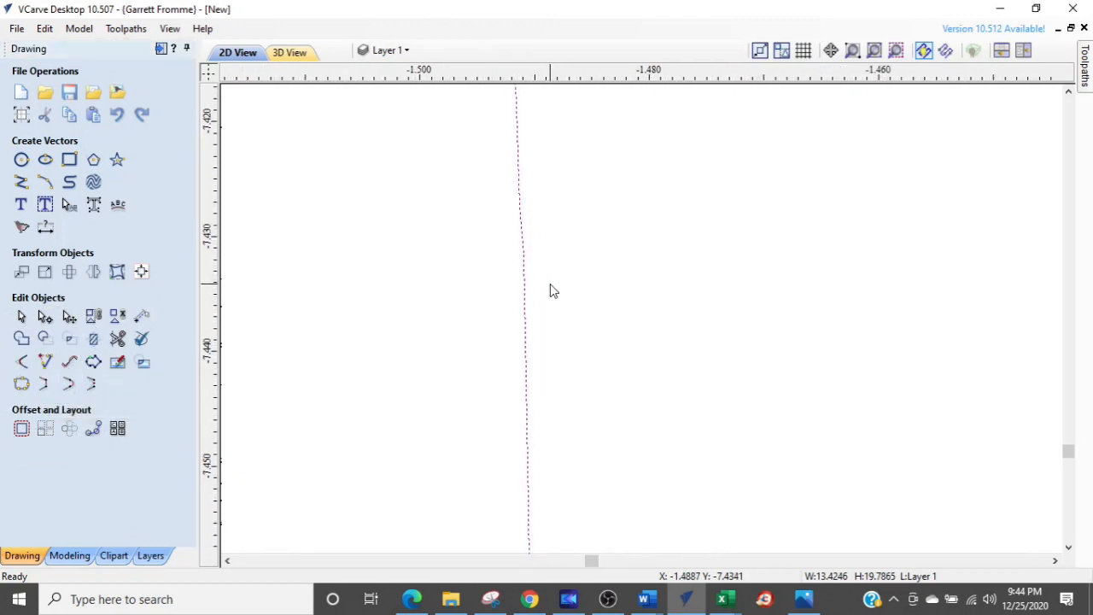
scroll(572, 330, "down", 10)
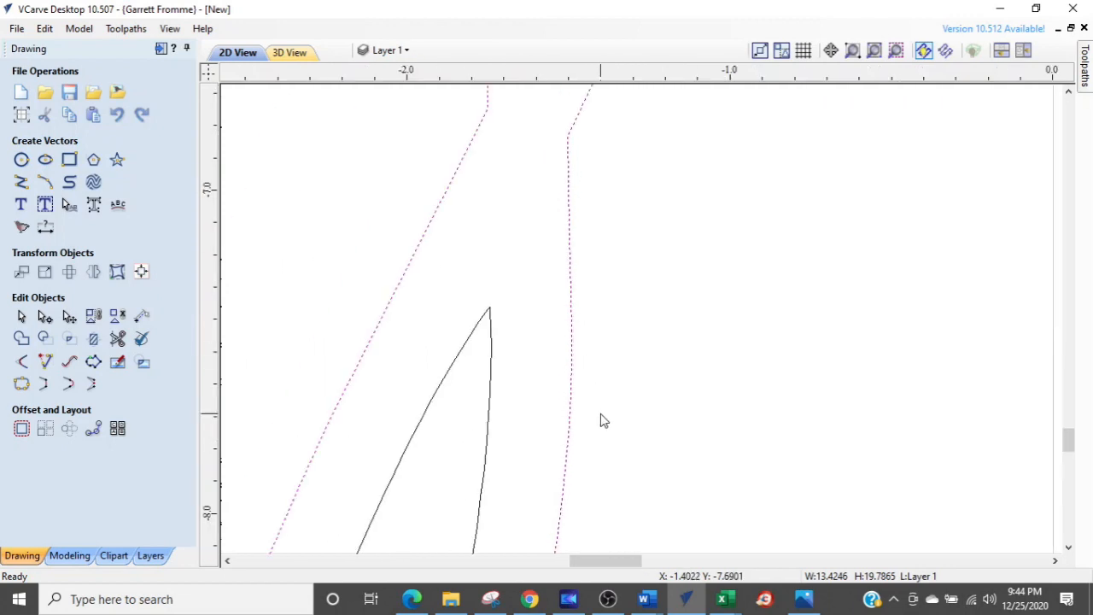
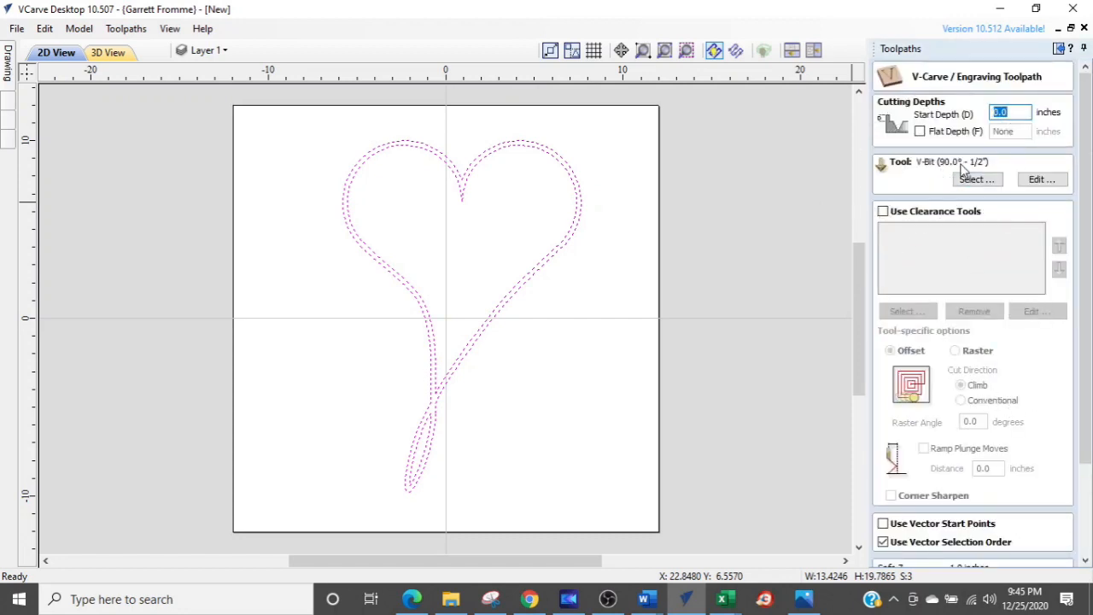
- Calculate a V-Carve toolpath for the selected heart and tail outlines and run the preview of that toolpath
left_click(1004, 139)
left_click(1005, 109)
left_click_drag(1091, 189, 1091, 280)
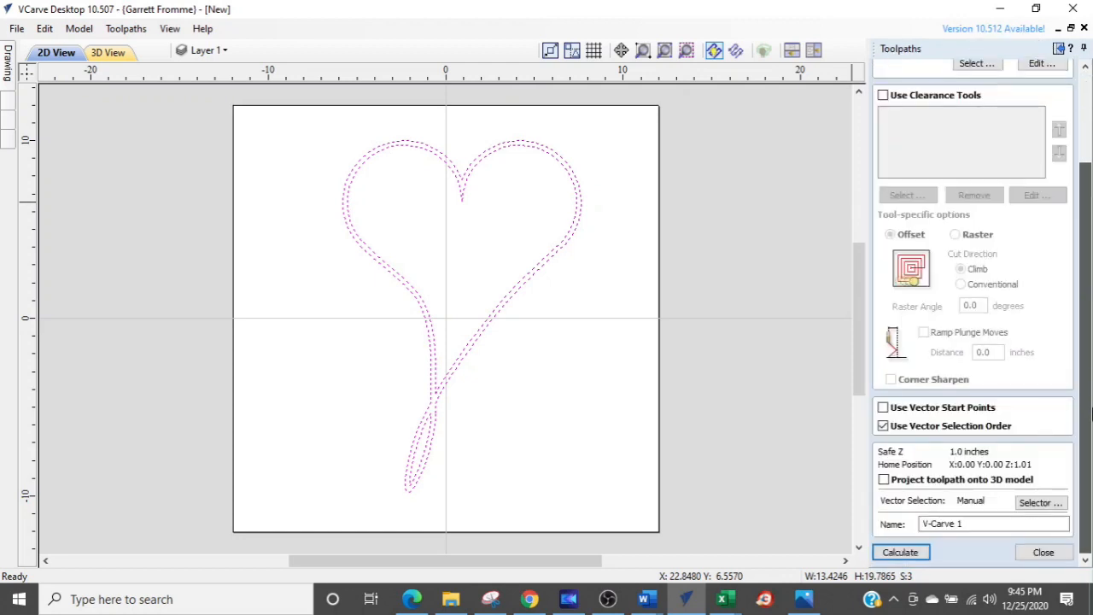
left_click(903, 554)
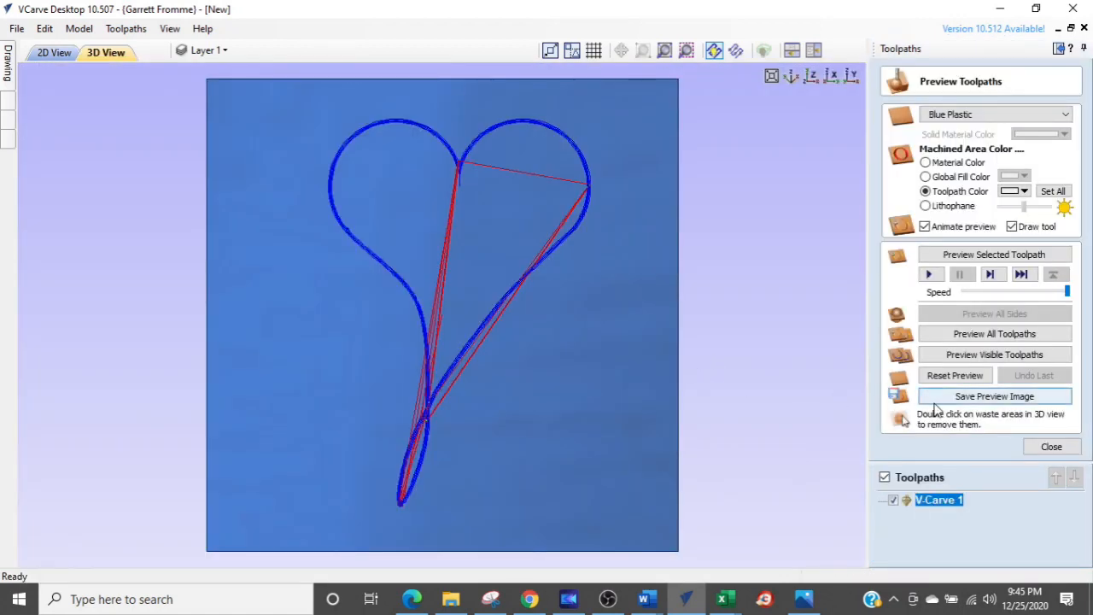
left_click(946, 258)
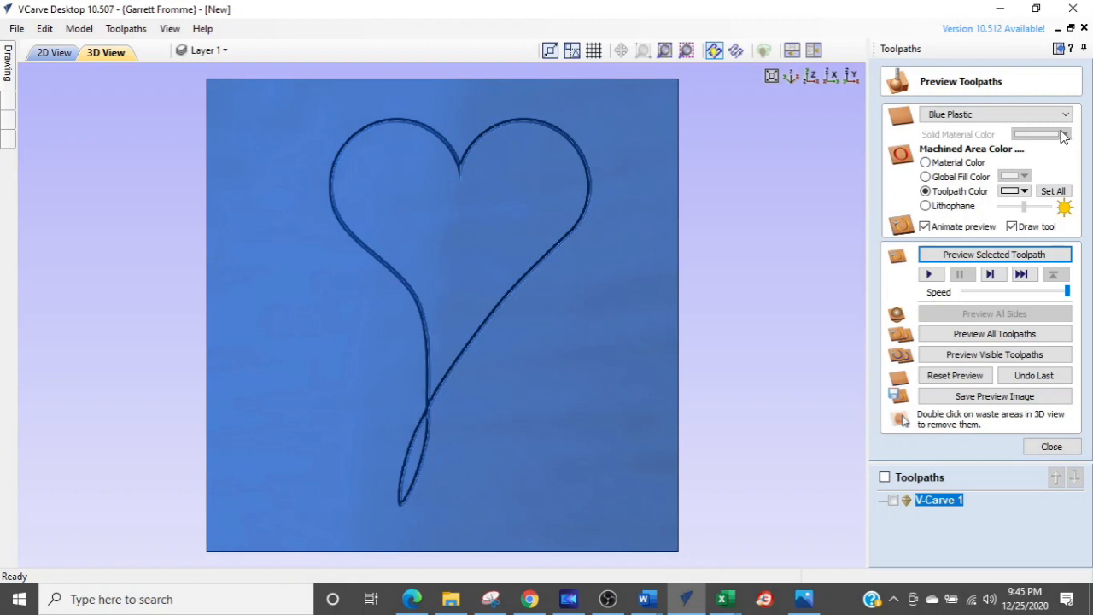
- Set the preview's material appearance to Brass Light
left_click(1016, 115)
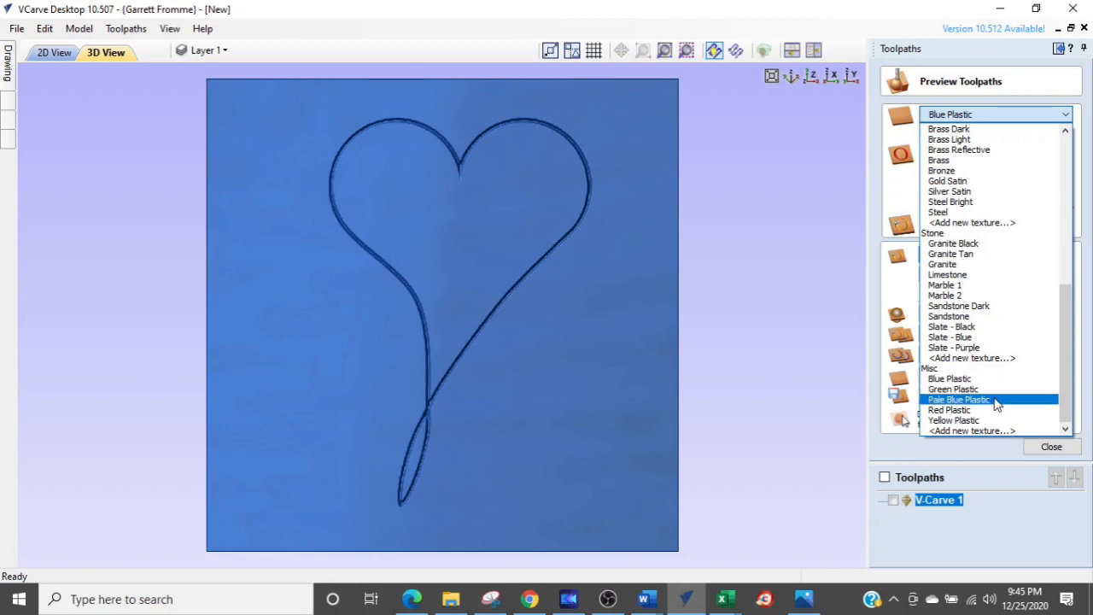
scroll(982, 303, "up", 3)
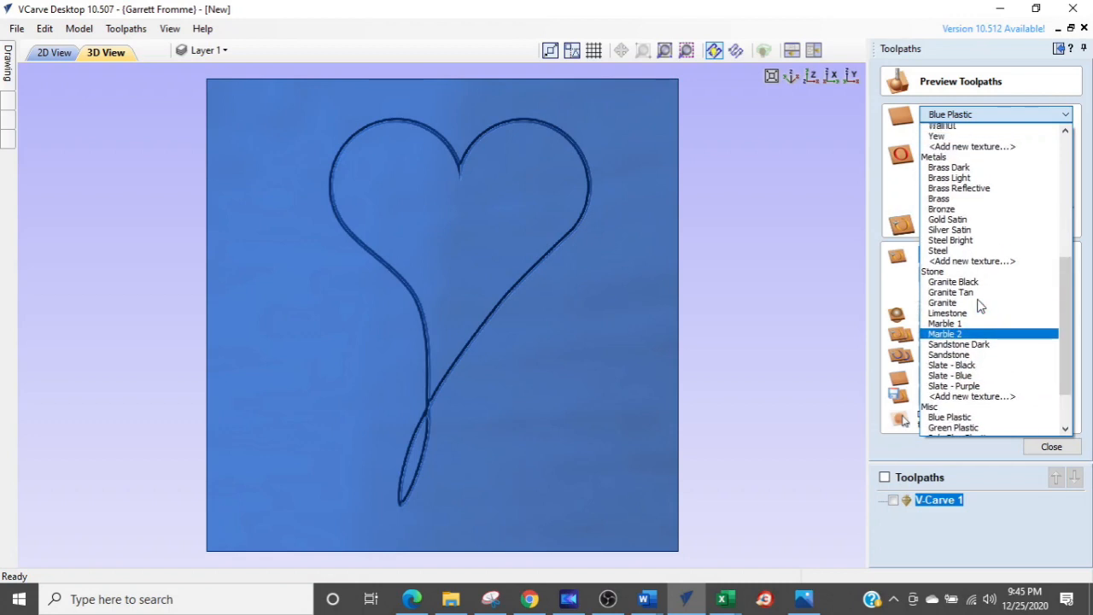
scroll(979, 290, "up", 1)
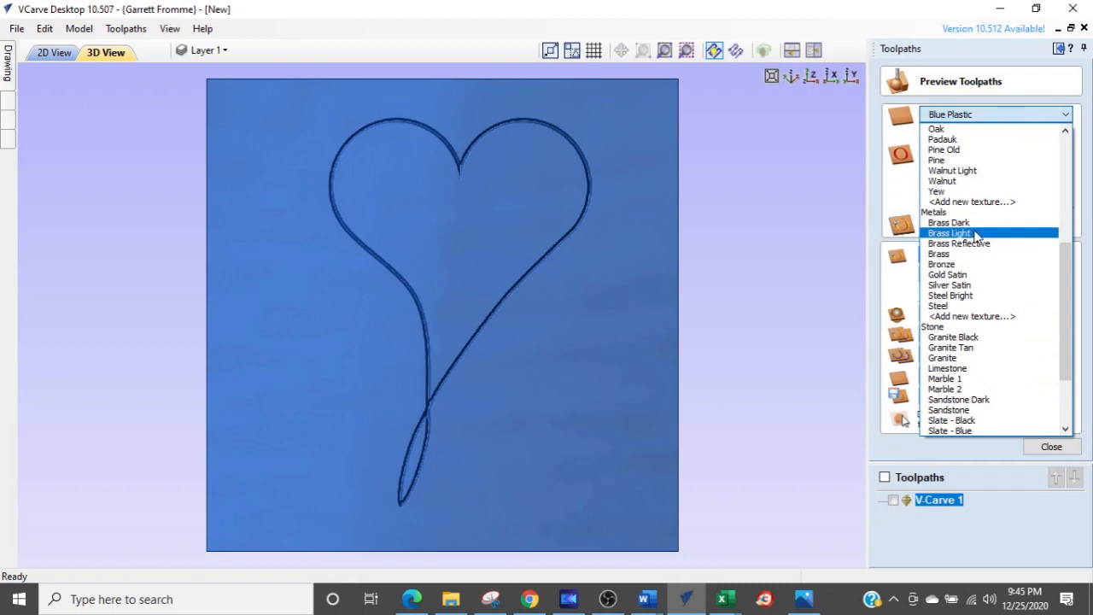
left_click(978, 234)
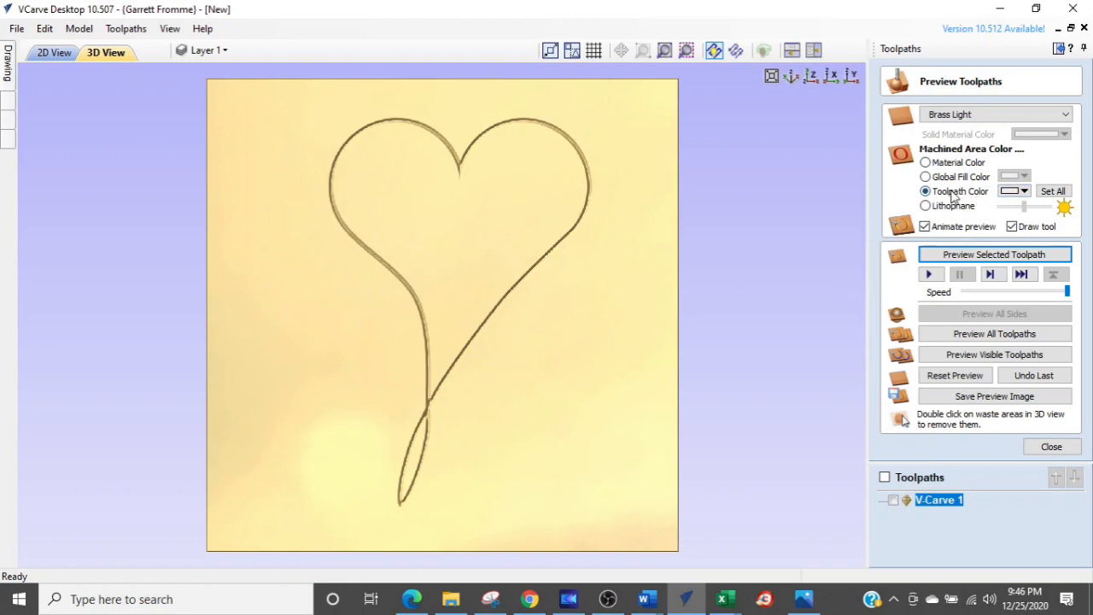
- Color the machined areas by toolpath color and set the V-carve toolpath's color to black
left_click(926, 198)
left_click(1025, 192)
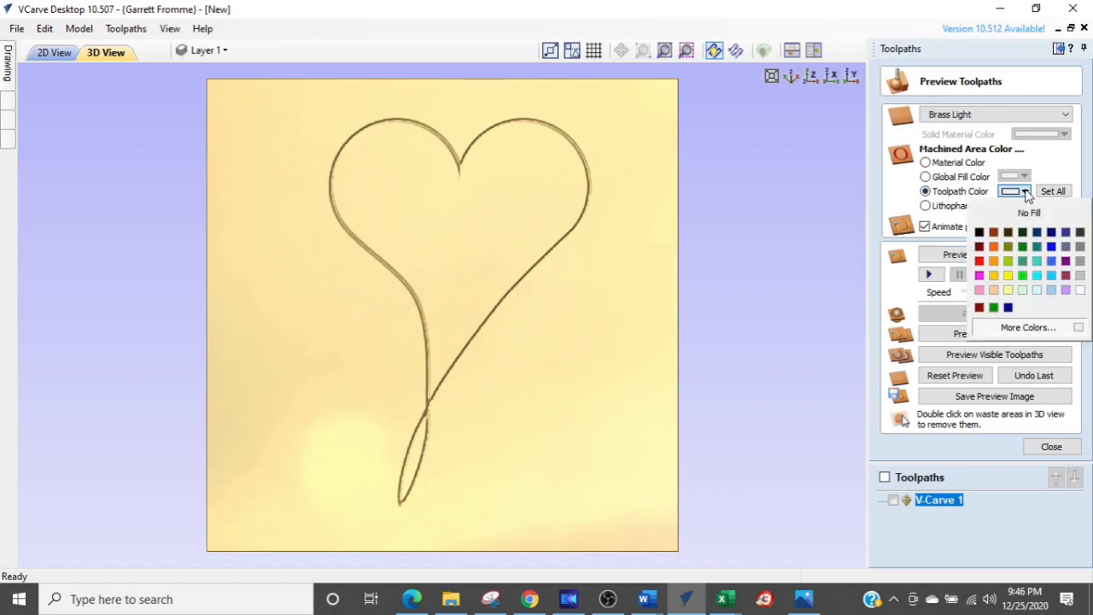
left_click(979, 236)
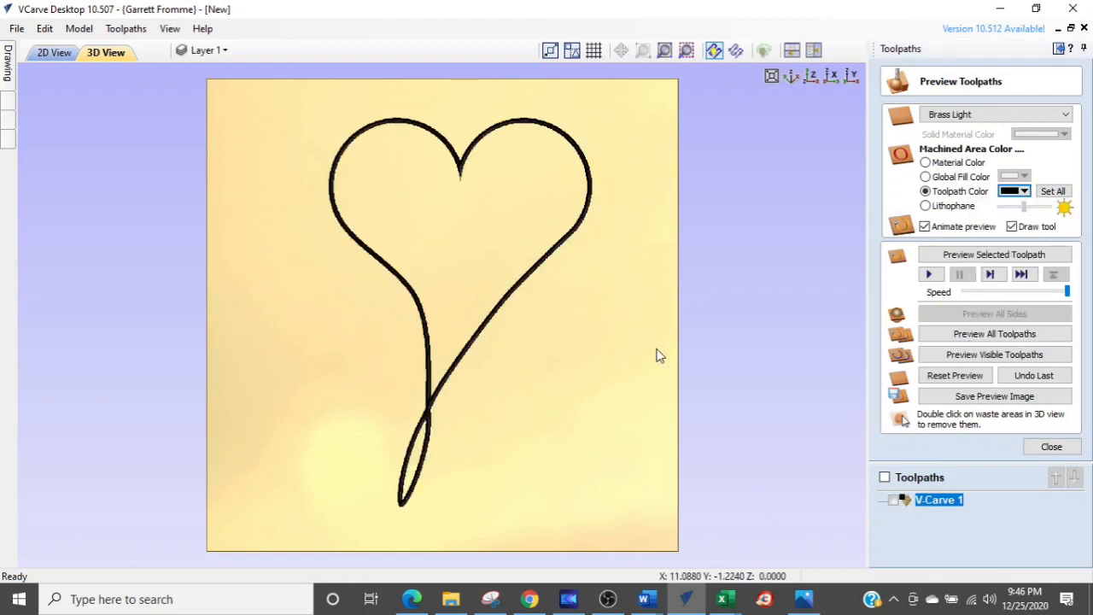
- Close the toolpath preview and return to the 2D view with the drawing tools
scroll(610, 417, "down", 2)
scroll(610, 417, "up", 2)
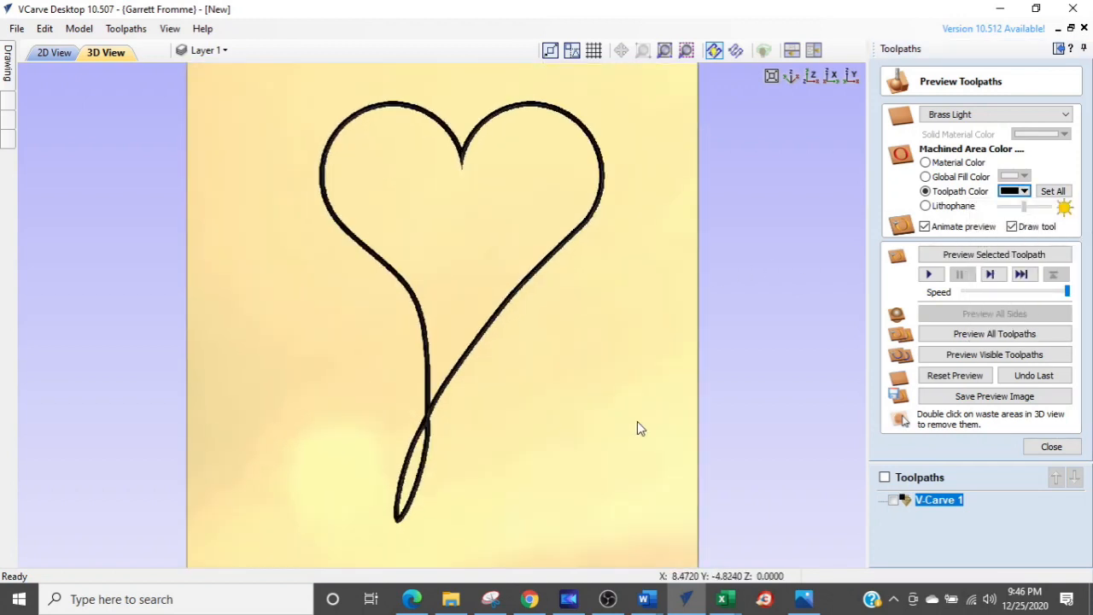
left_click(1050, 447)
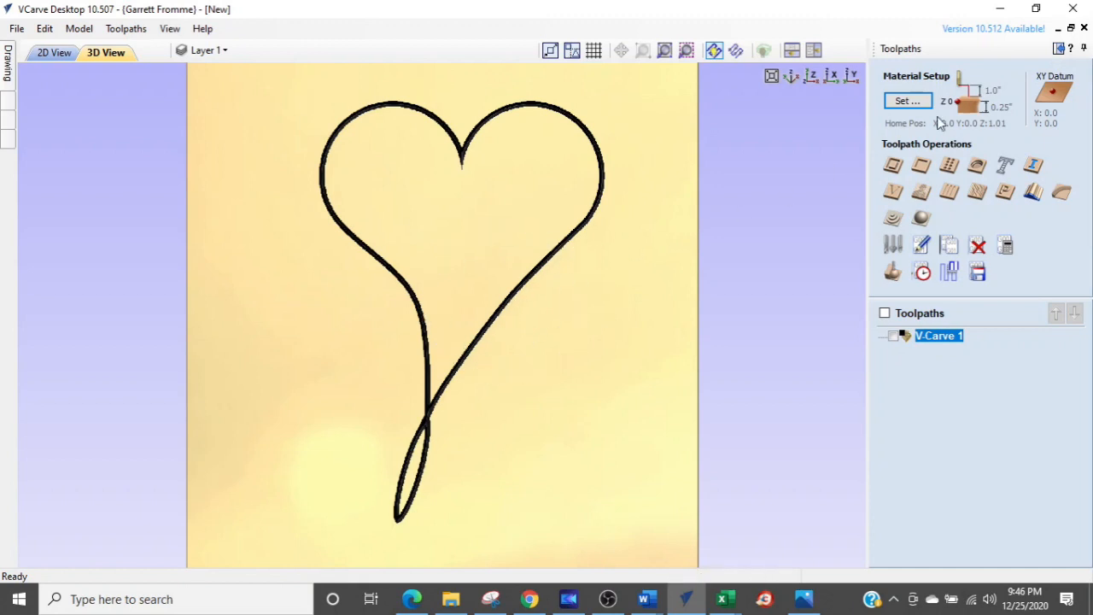
left_click(1059, 50)
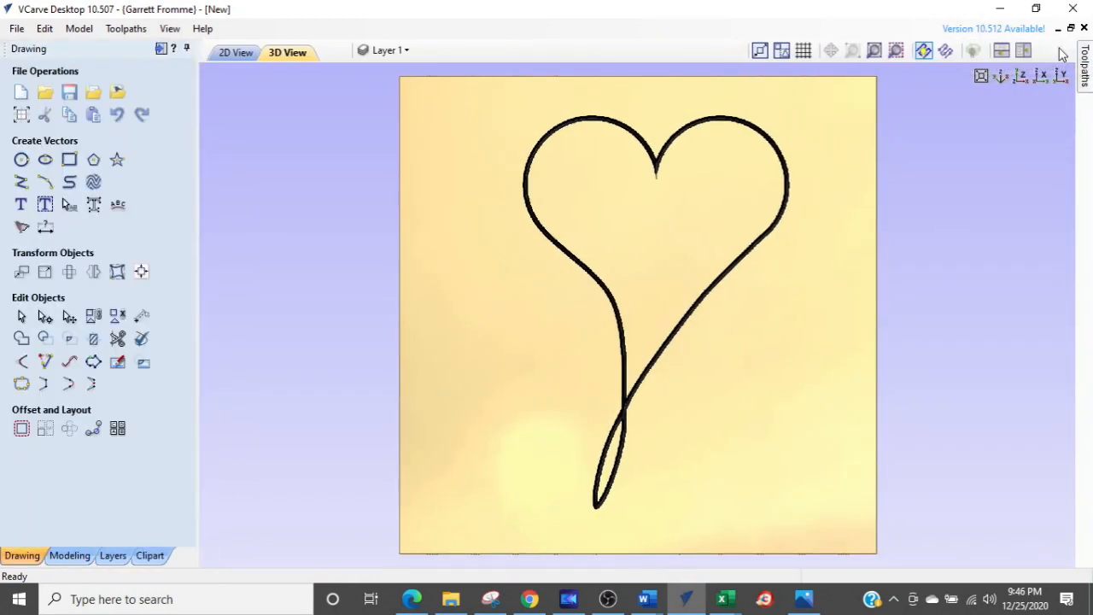
left_click(224, 54)
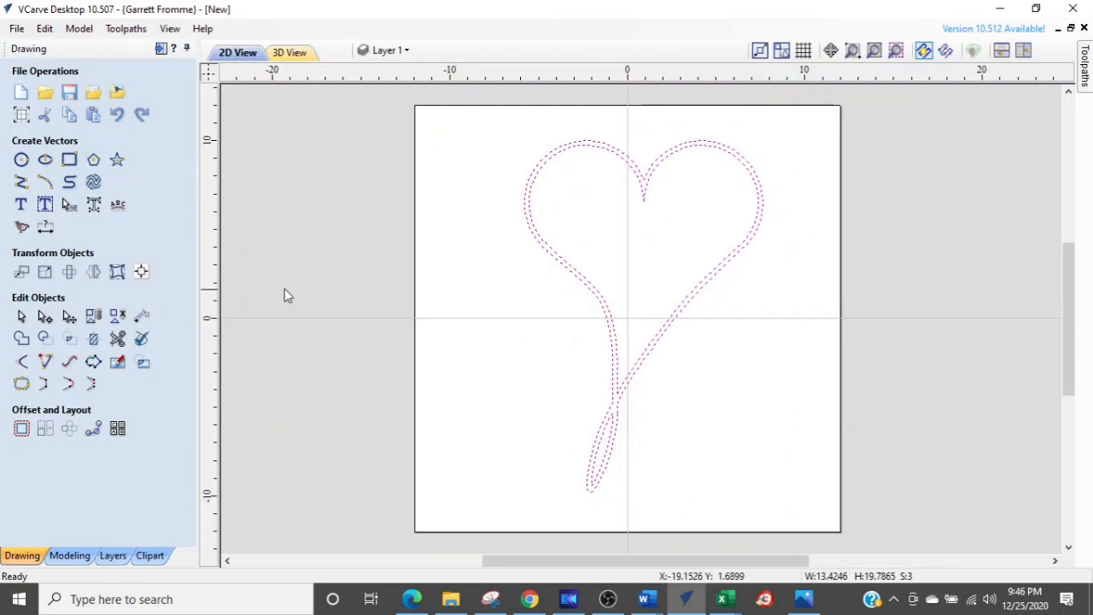
- Create the text "Love" in the Arizonia TrueType font beside the heart
left_click(18, 206)
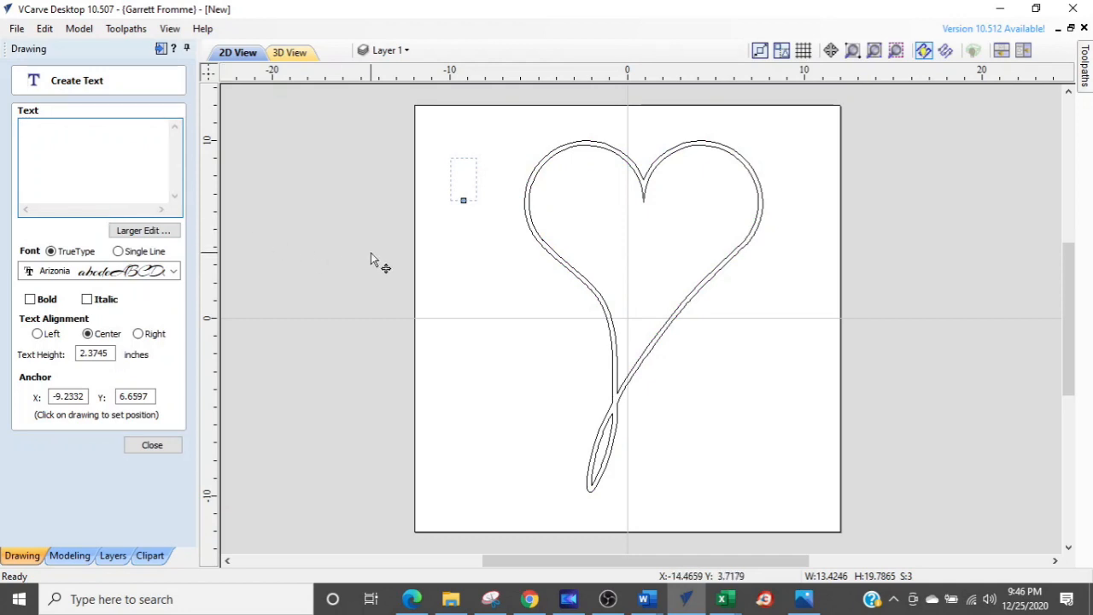
type("L")
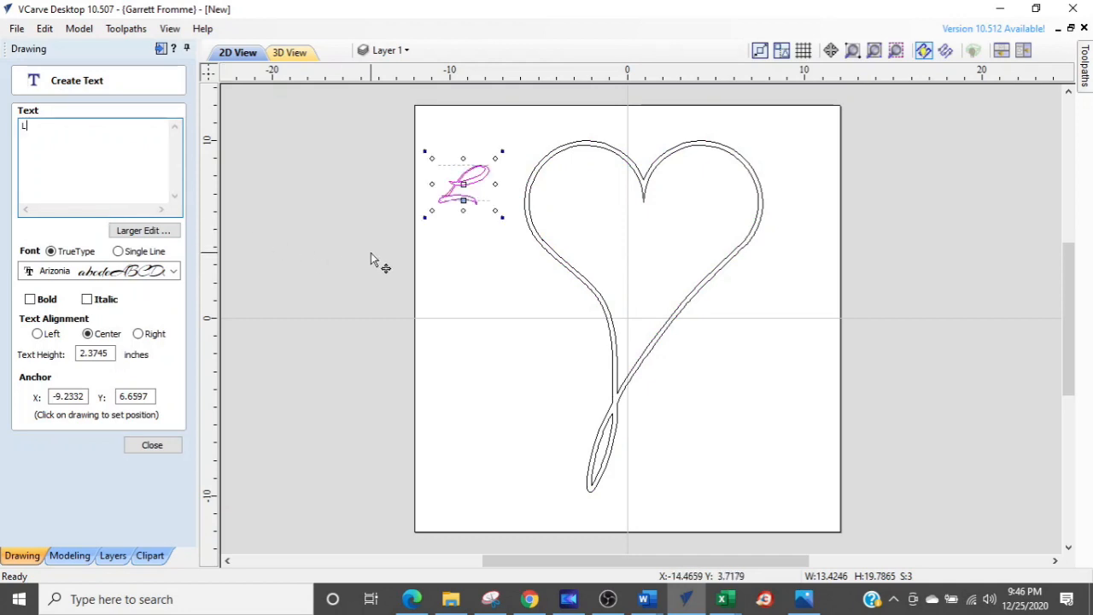
type("ove")
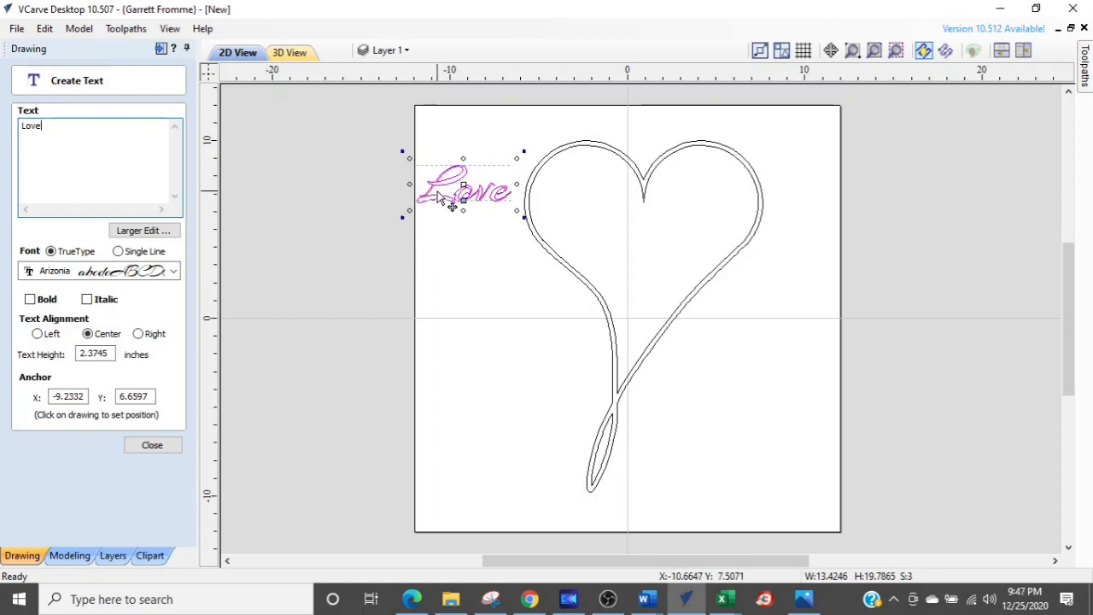
left_click(147, 445)
- Move the "Love" text inside the heart and enlarge it proportionally to about 7.3 inches wide
left_click(457, 194)
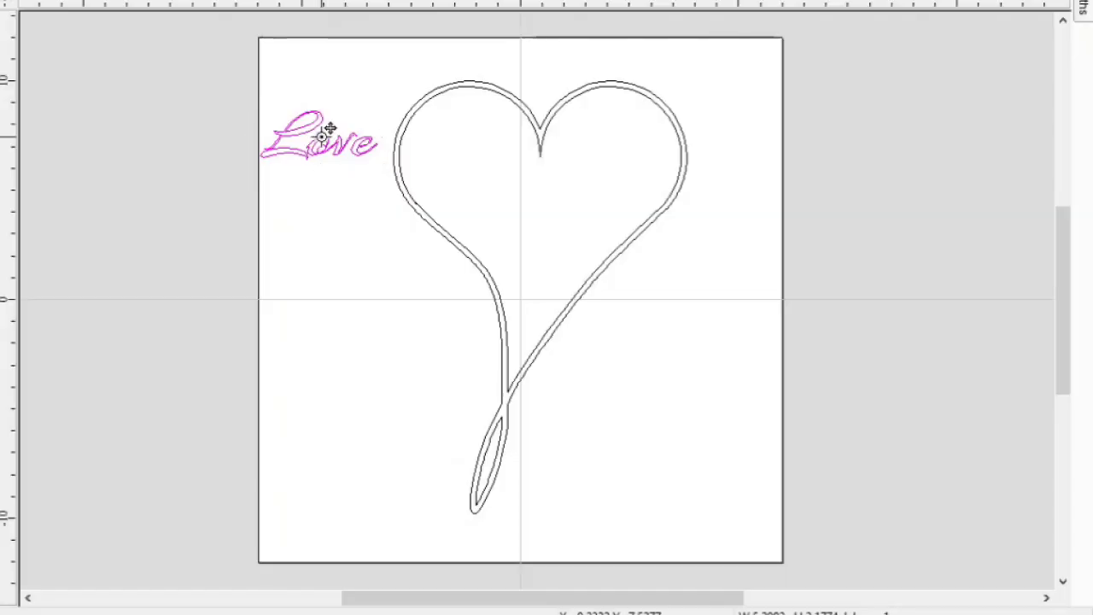
left_click_drag(293, 122, 564, 206)
scroll(521, 246, "up", 3)
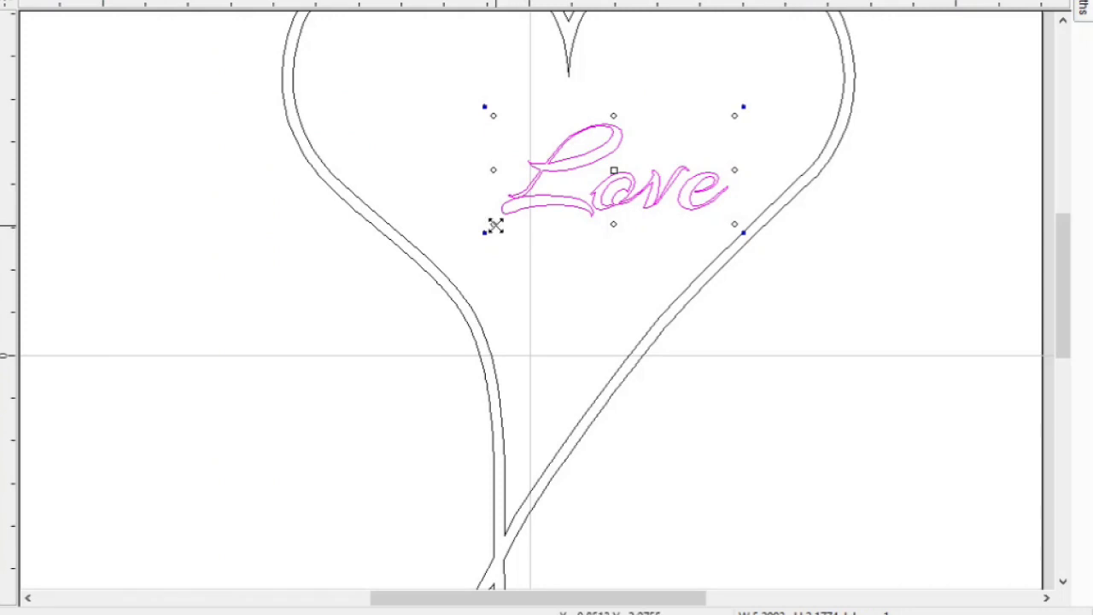
left_click(534, 214)
left_click(531, 205)
left_click_drag(493, 225, 461, 253)
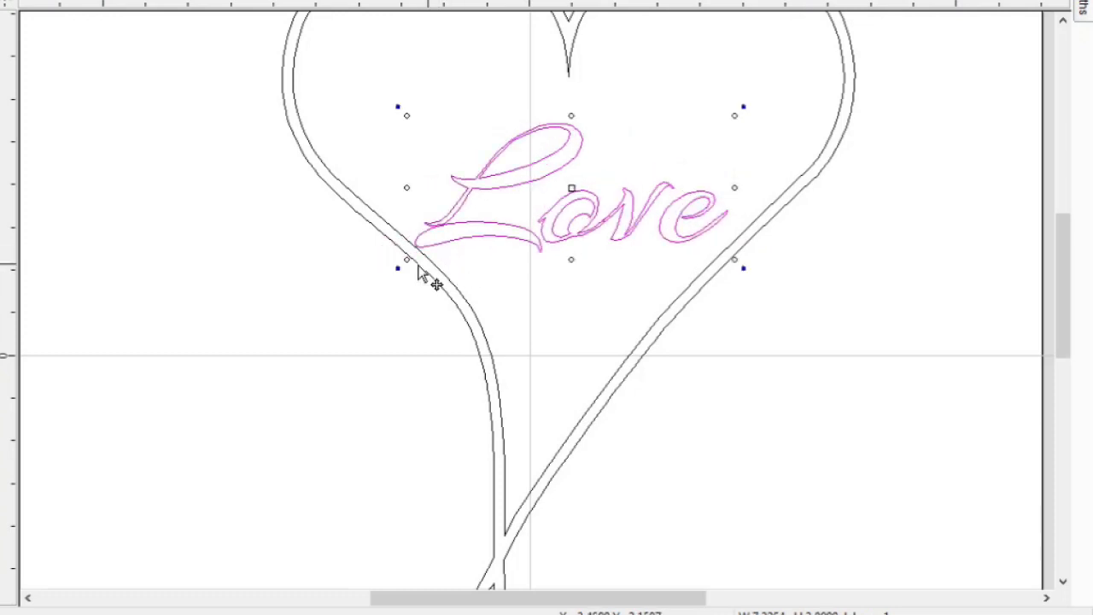
- Rotate the "Love" text counterclockwise to a steep upward slant and place it across the heart's lower-right double line
left_click_drag(393, 267, 502, 351)
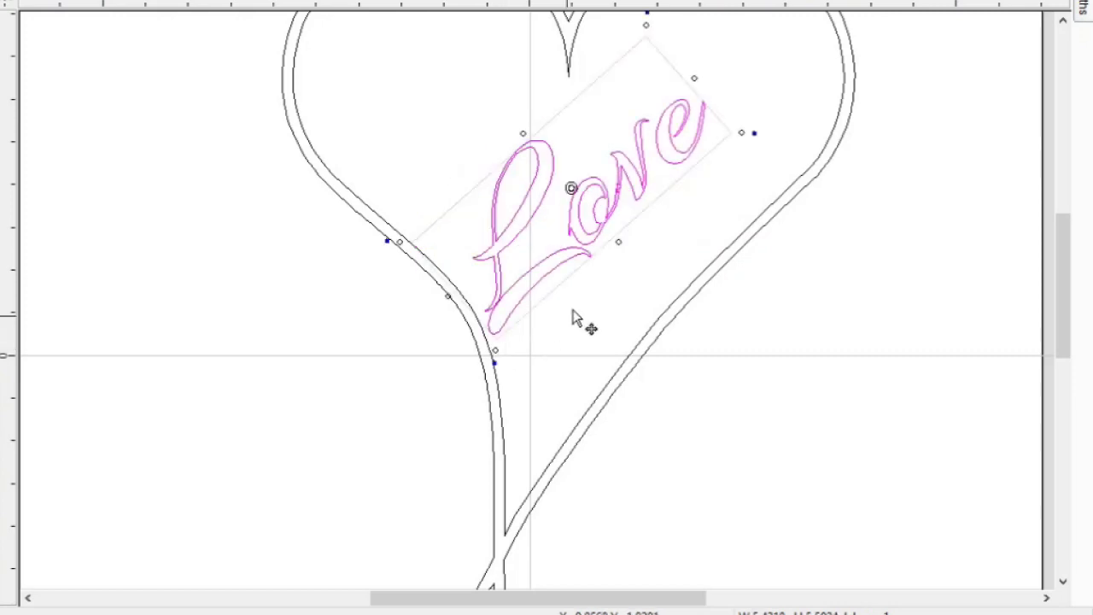
left_click_drag(601, 228, 654, 254)
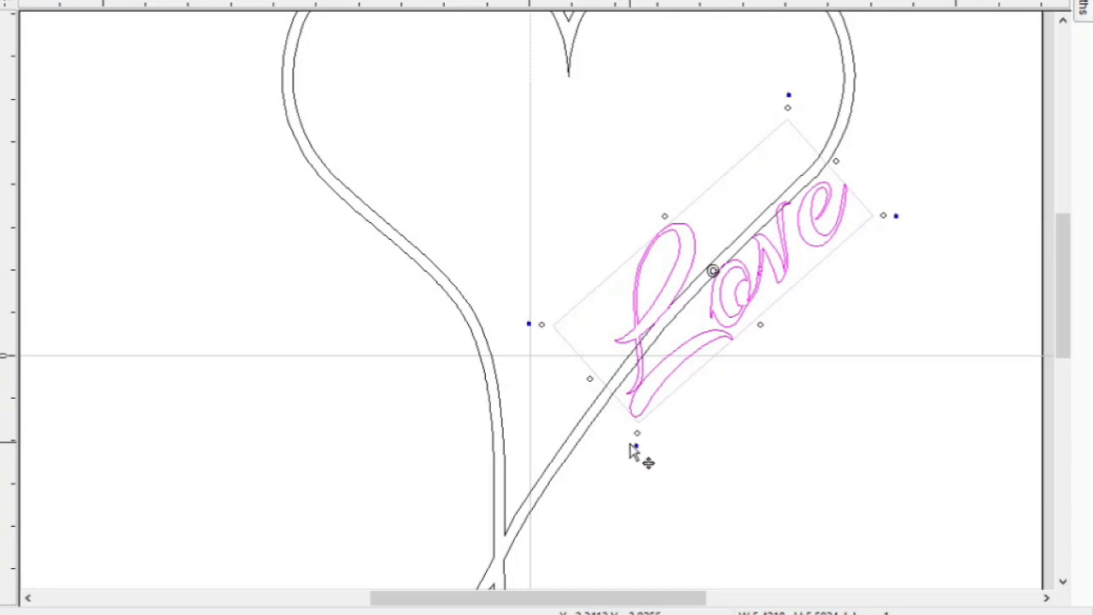
left_click_drag(637, 446, 657, 452)
scroll(740, 398, "up", 2)
middle_click_drag(740, 398, 529, 507)
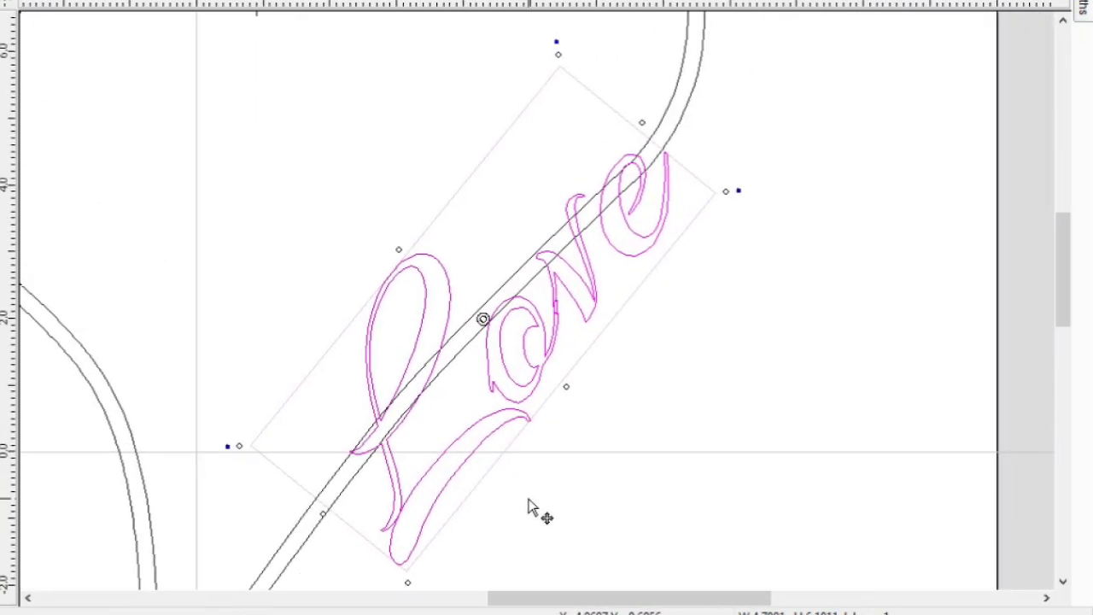
- Nudge the "Love" text down along the heart's right-side line so the strokes cross its letters
key("Down")
key("Left")
key("Down")
key("Left")
key("Down")
key("Left")
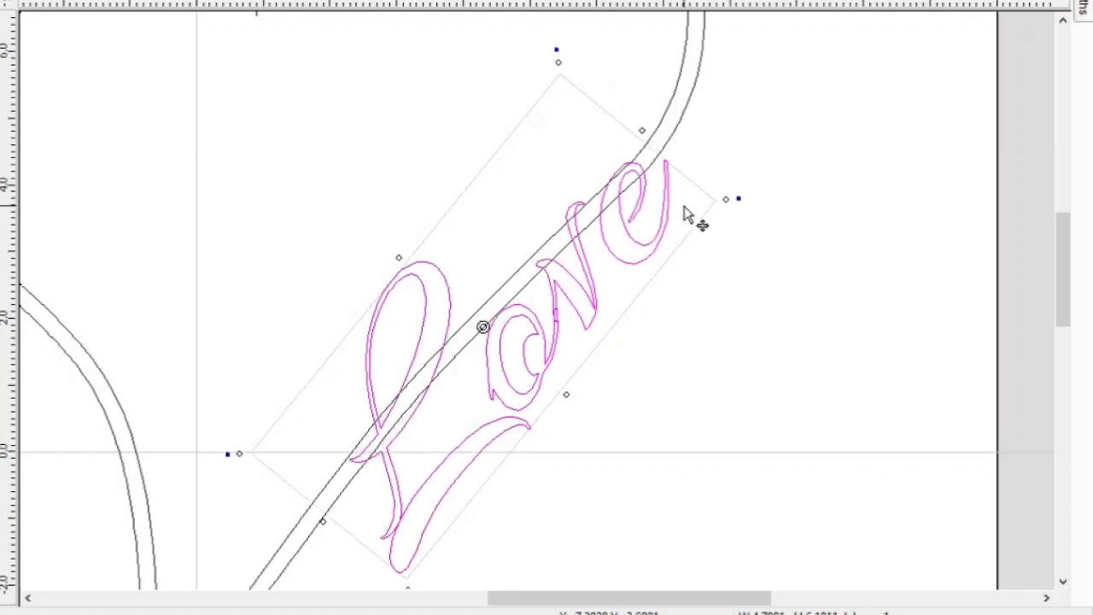
scroll(659, 266, "down", 2)
key("Down")
key("Down")
key("Down")
key("Down")
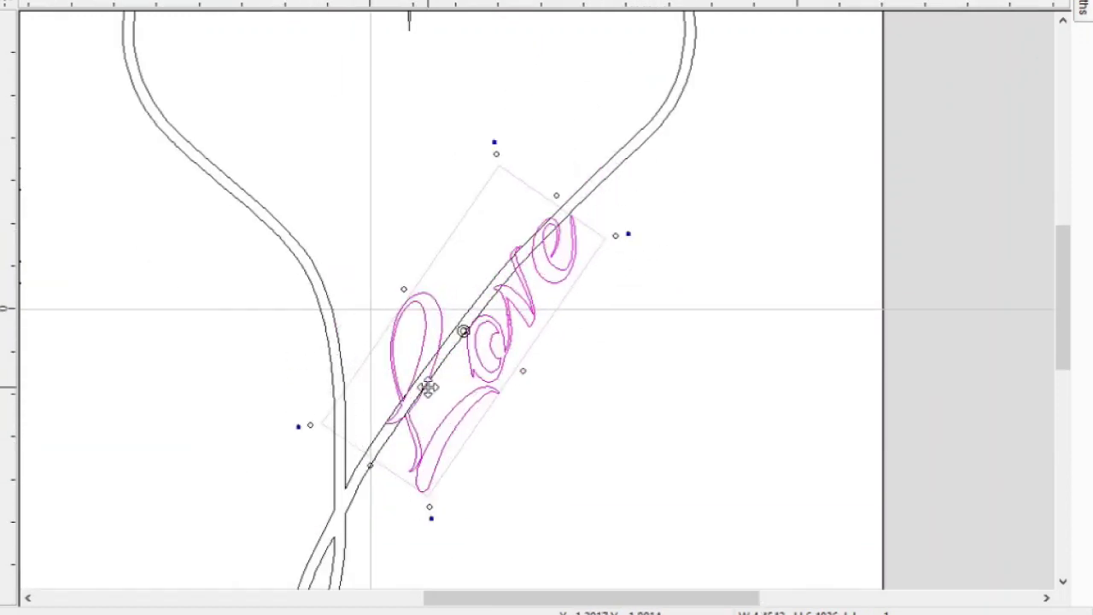
- Fine-tune the rotation of the "Love" text so the L's crossing stroke lines up with the heart's double line
scroll(454, 398, "up", 2)
left_click_drag(196, 439, 197, 439)
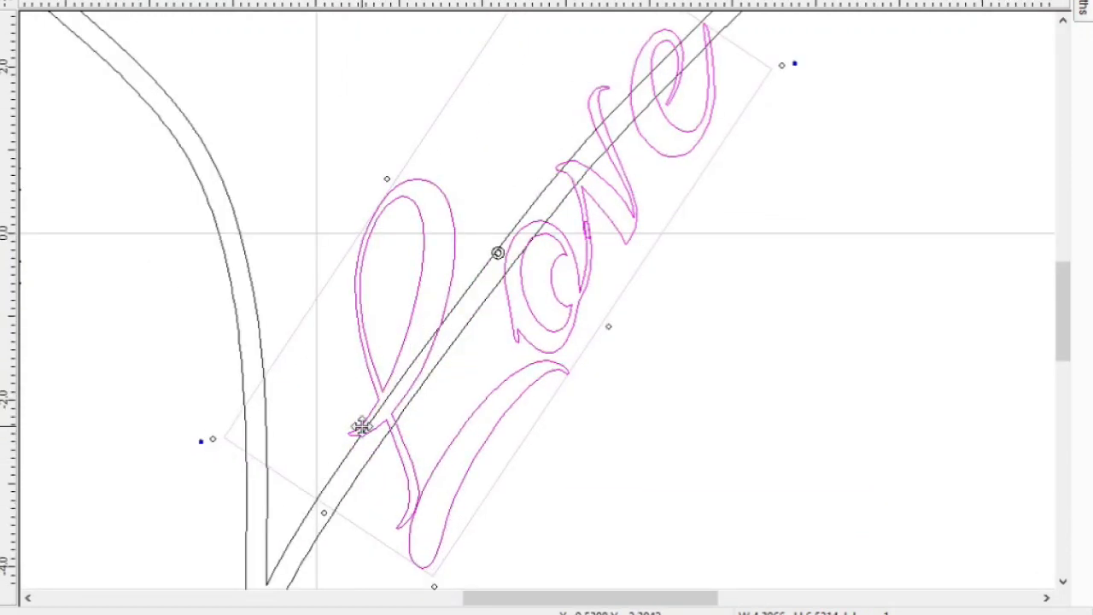
scroll(384, 435, "up", 3)
scroll(461, 367, "up", 1)
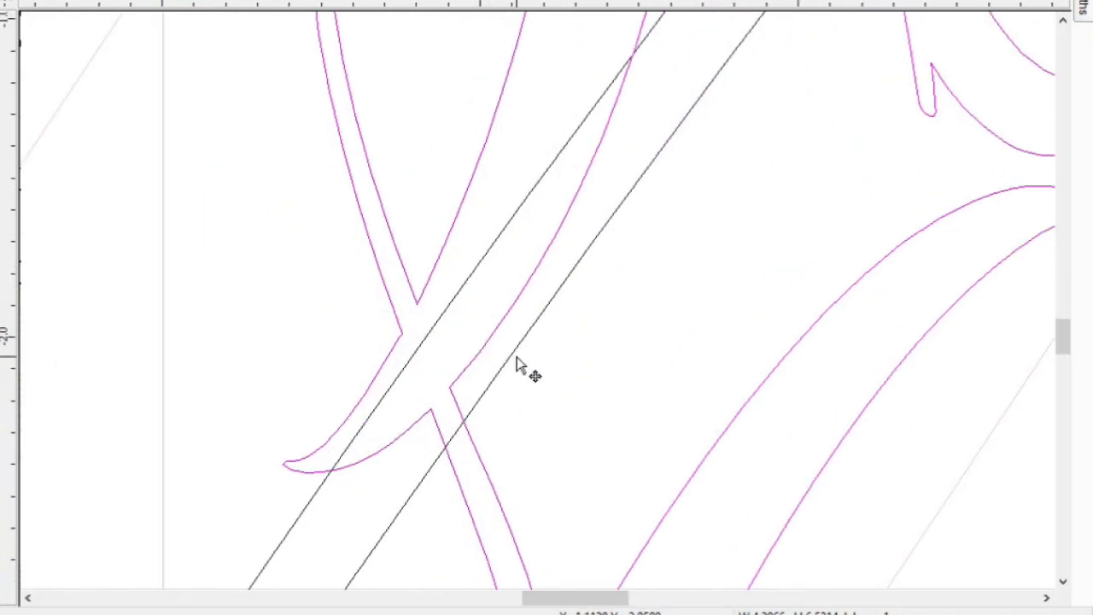
scroll(230, 414, "down", 3)
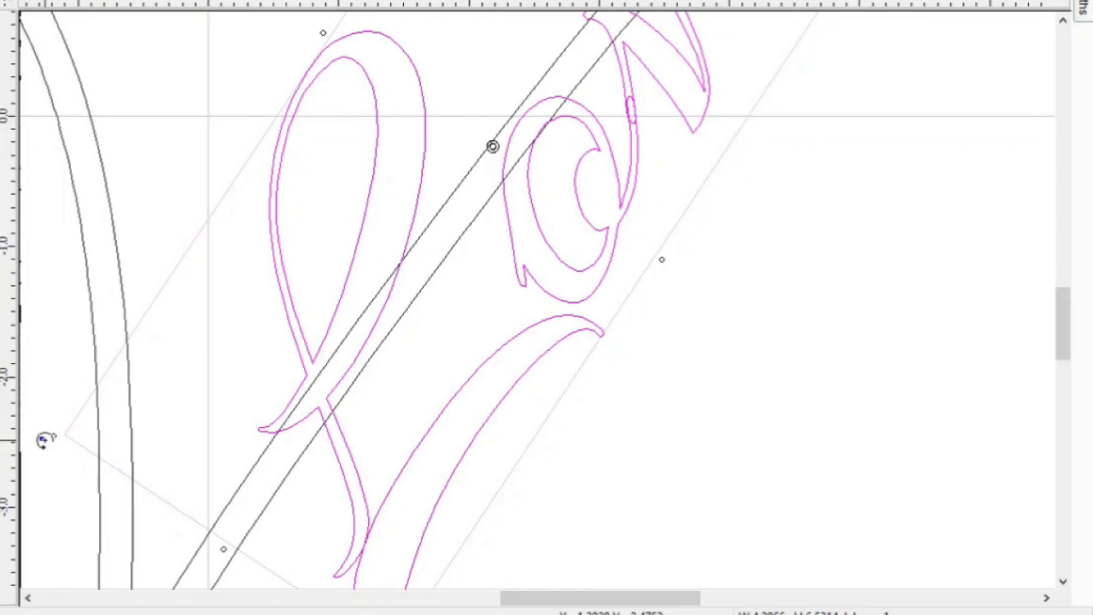
left_click_drag(40, 440, 53, 449)
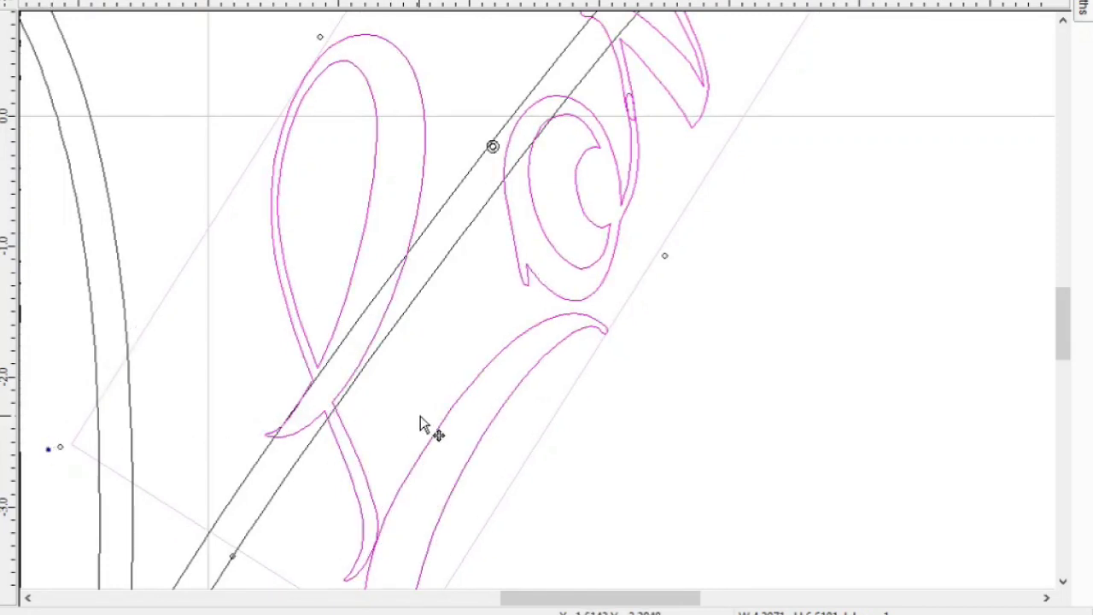
- Examine where the "Love" letters meet the heart's line and where the letter outlines overlap between the o and v
middle_click_drag(703, 276, 621, 430)
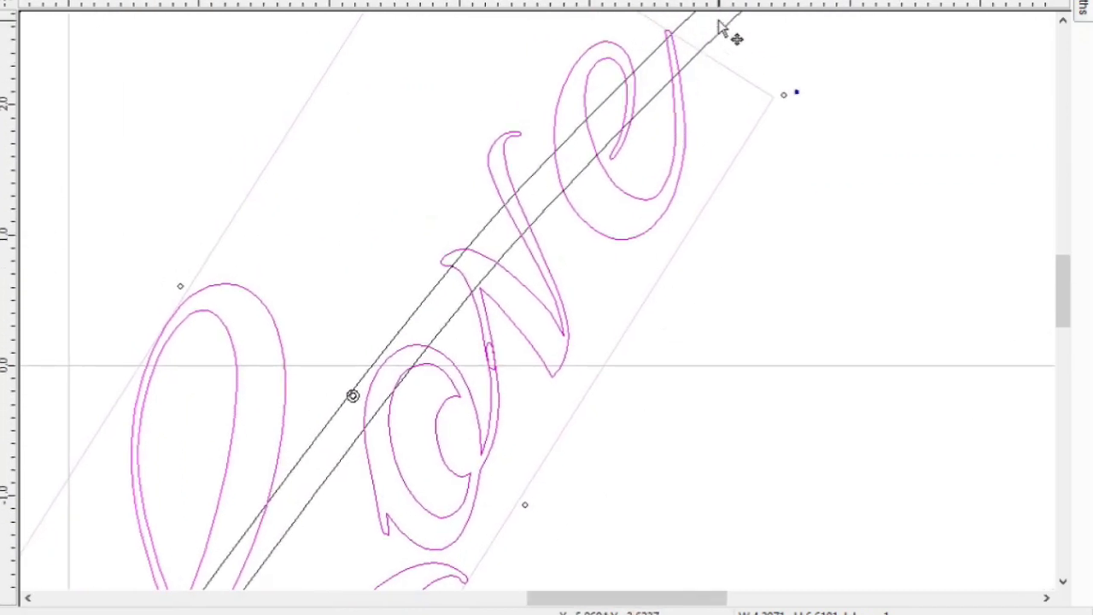
scroll(650, 292, "down", 1)
scroll(645, 301, "down", 1)
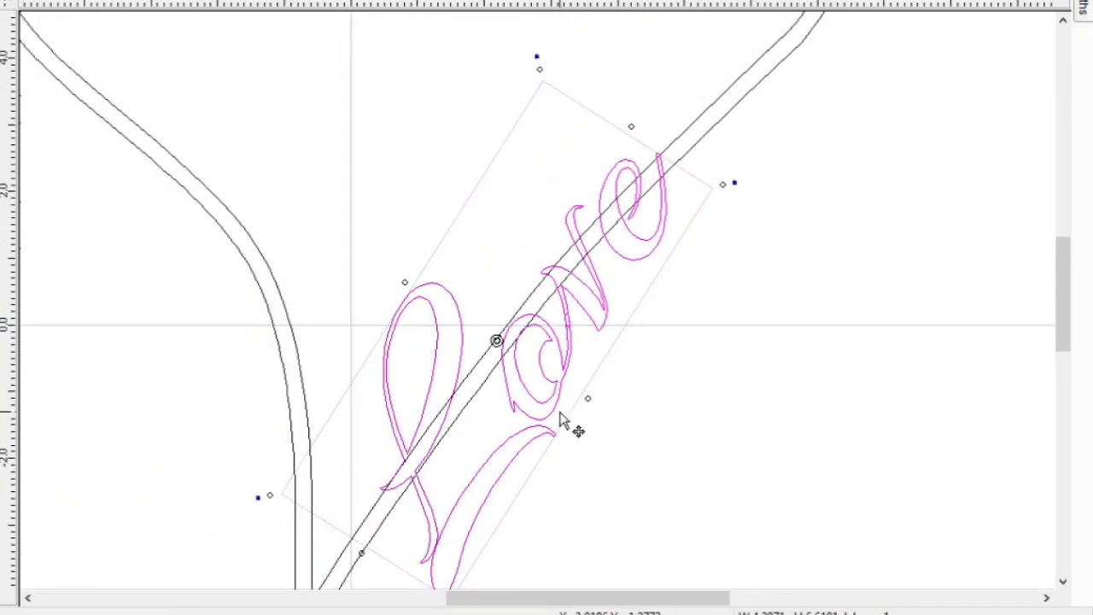
scroll(664, 251, "up", 1)
scroll(506, 310, "up", 3)
scroll(617, 321, "down", 3)
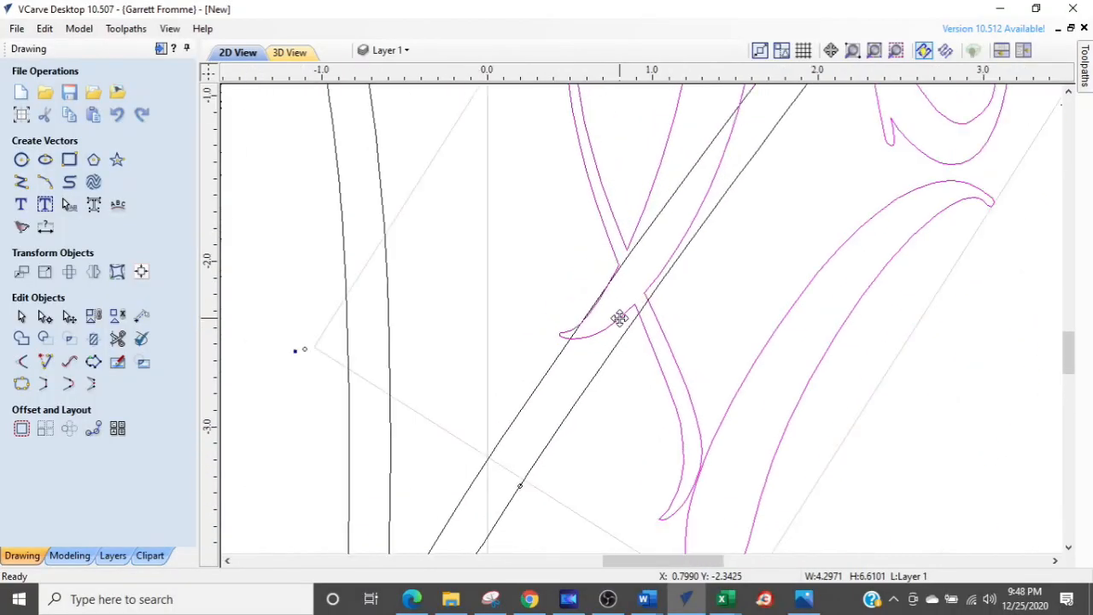
scroll(623, 351, "down", 2)
scroll(654, 319, "up", 2)
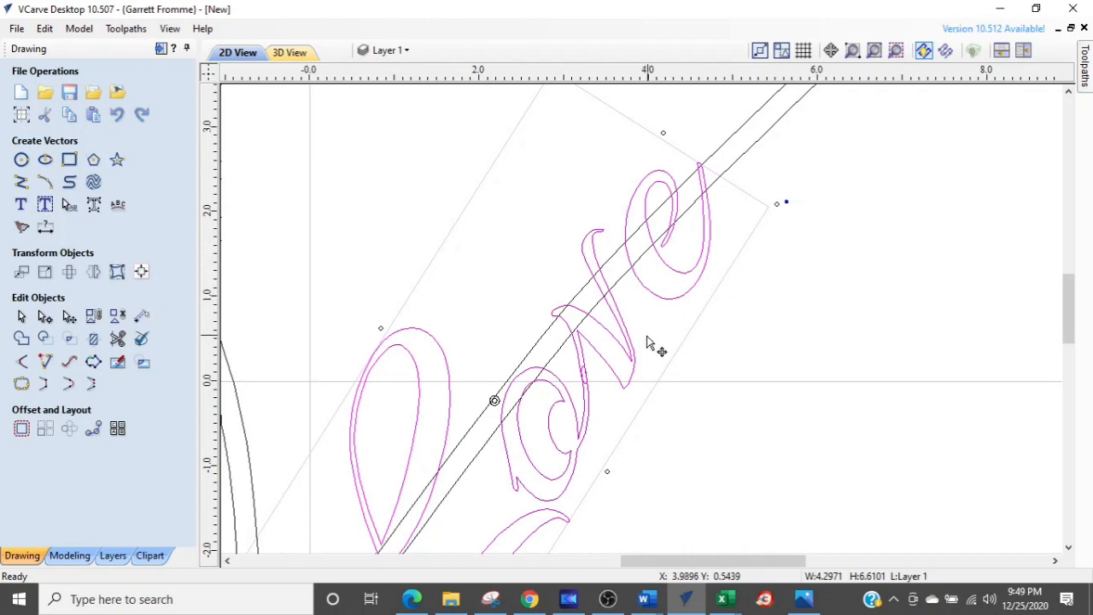
scroll(615, 367, "down", 2)
scroll(710, 368, "up", 2)
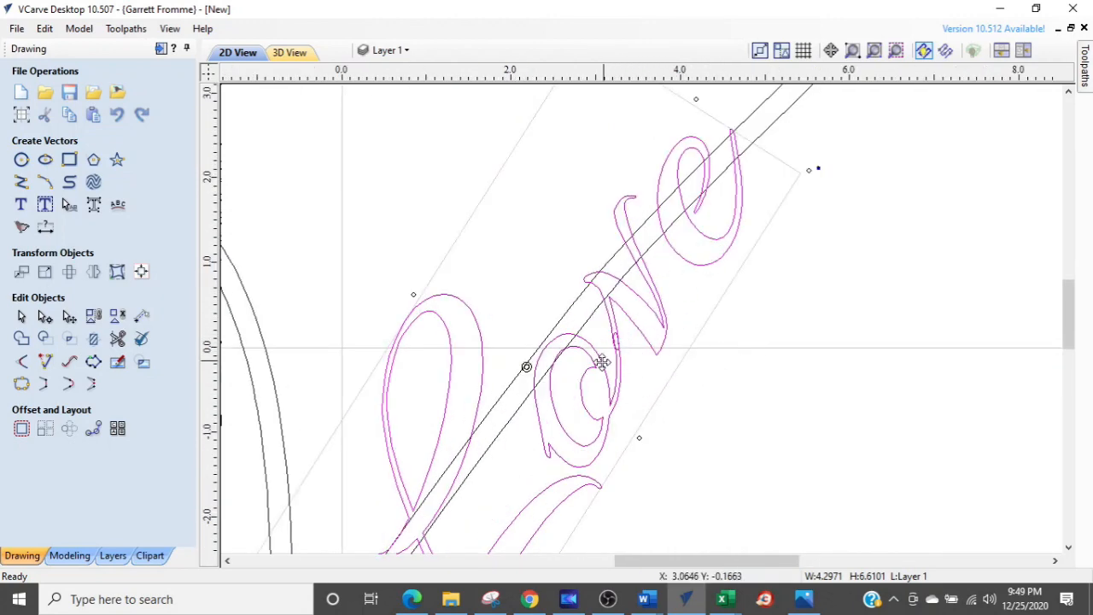
scroll(602, 362, "up", 4)
scroll(566, 381, "down", 3)
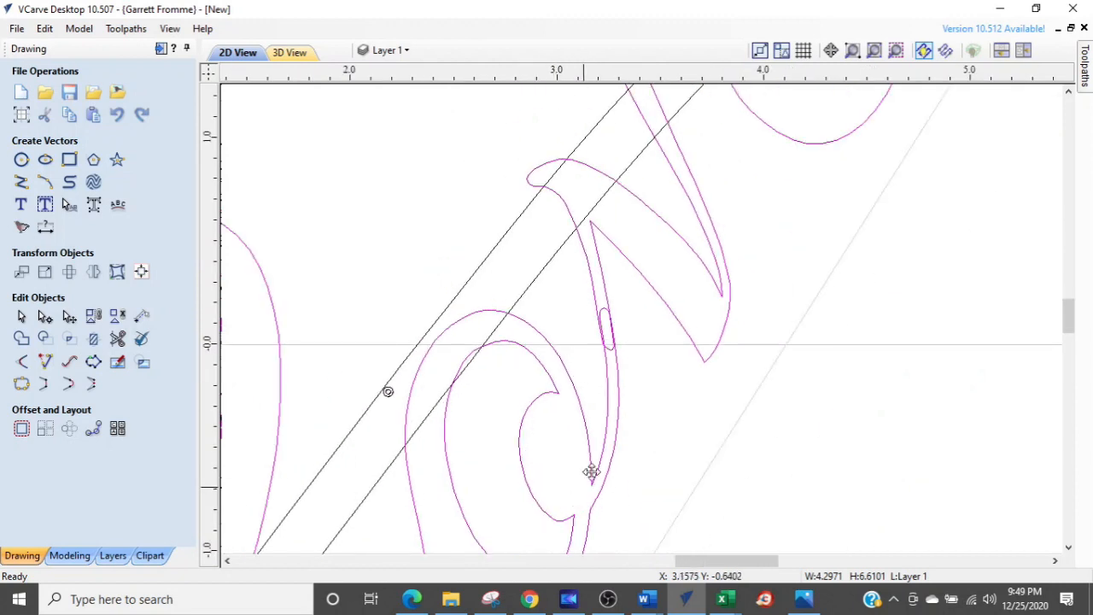
left_click(605, 341)
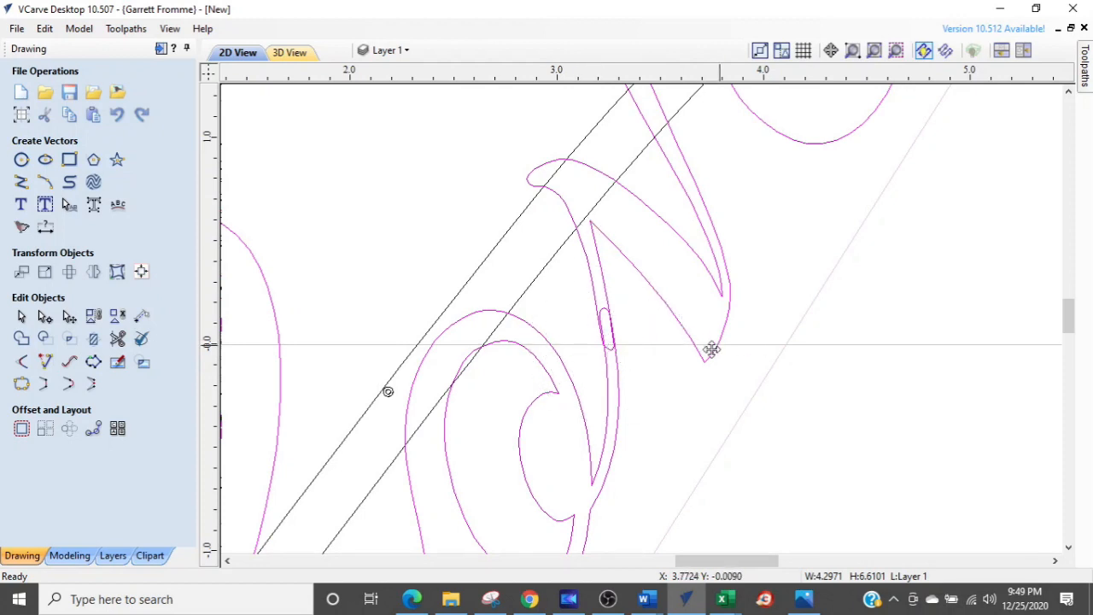
scroll(717, 346, "down", 2)
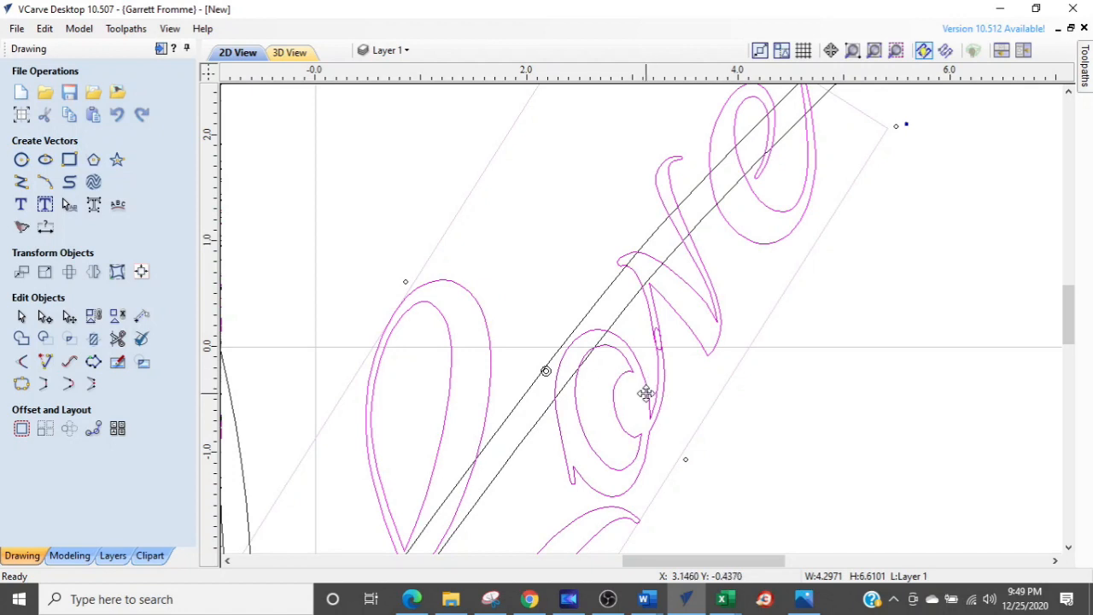
scroll(651, 396, "down", 2)
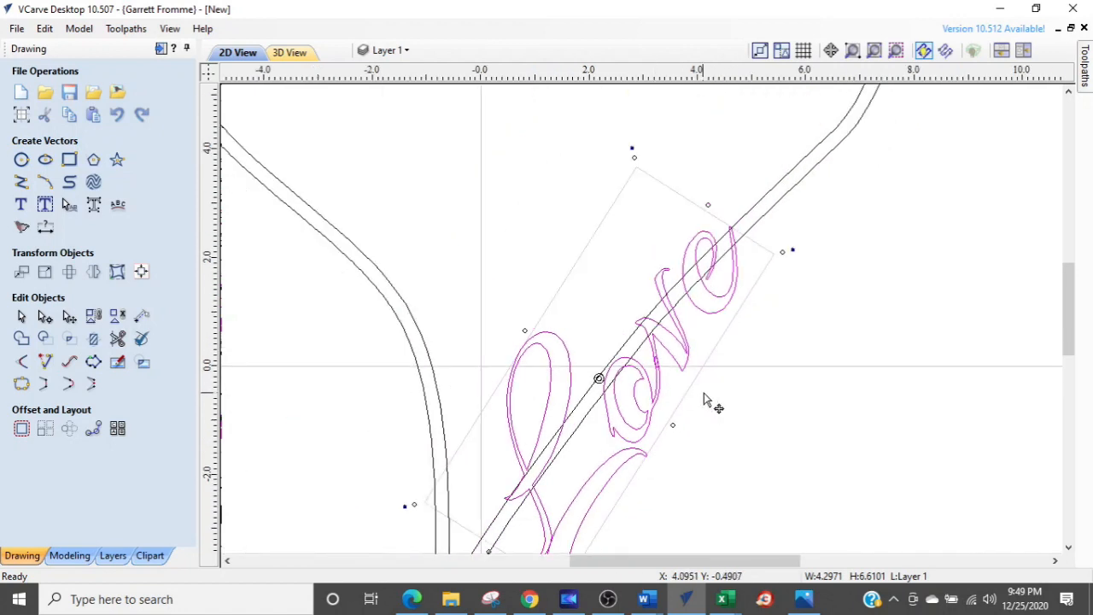
- Weld the outlines of the "Love" text into curves, replacing the original text object
left_click(696, 380)
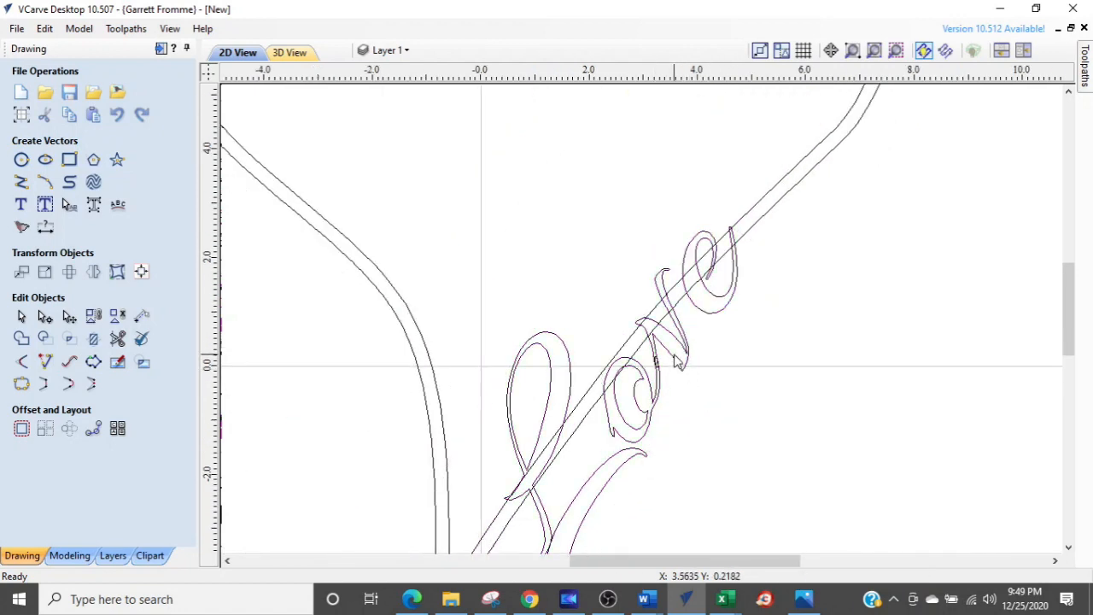
left_click(676, 360)
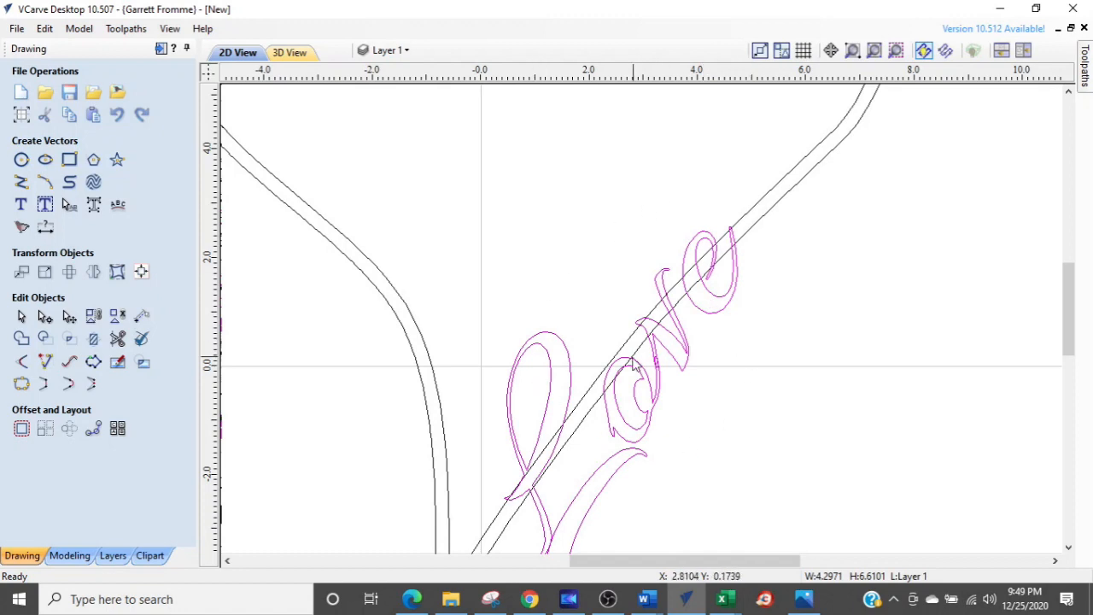
left_click(22, 339)
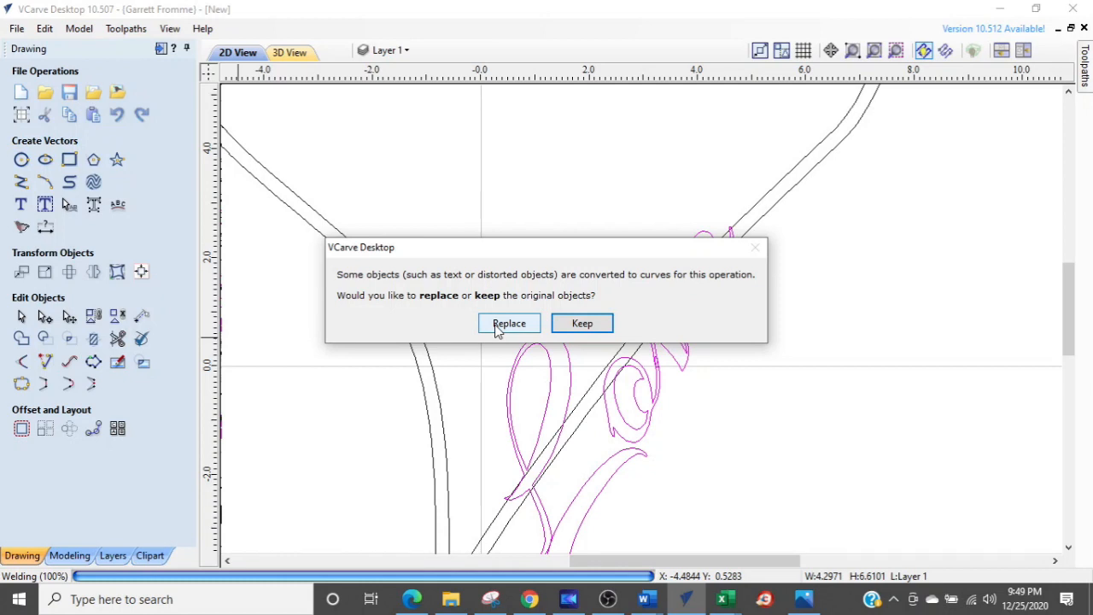
left_click(498, 328)
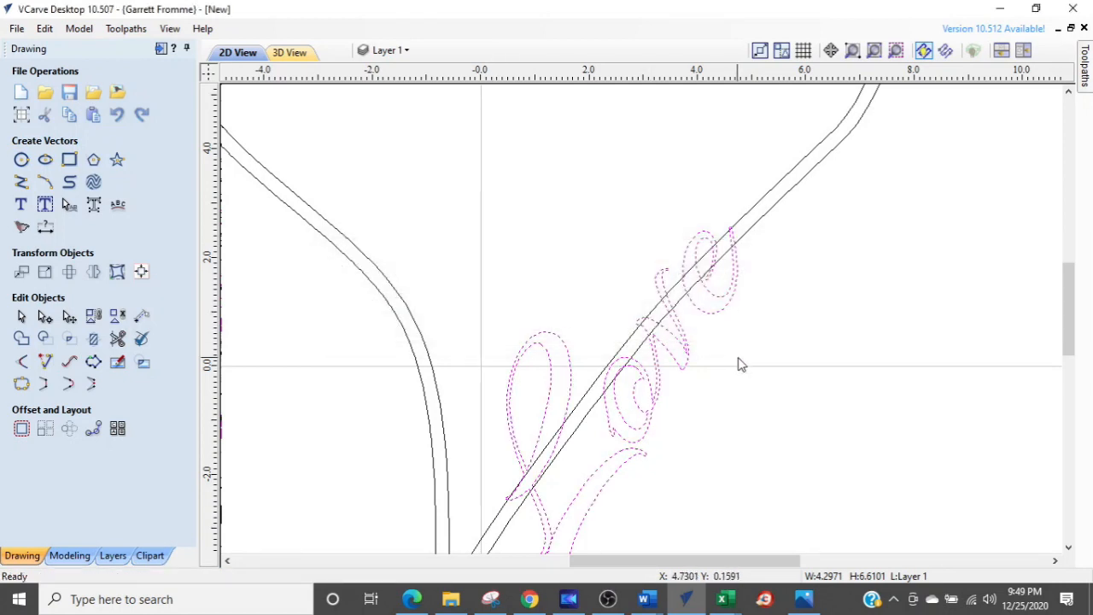
- Inspect the welded lettering and select the inner contour of the letter o
left_click(743, 337)
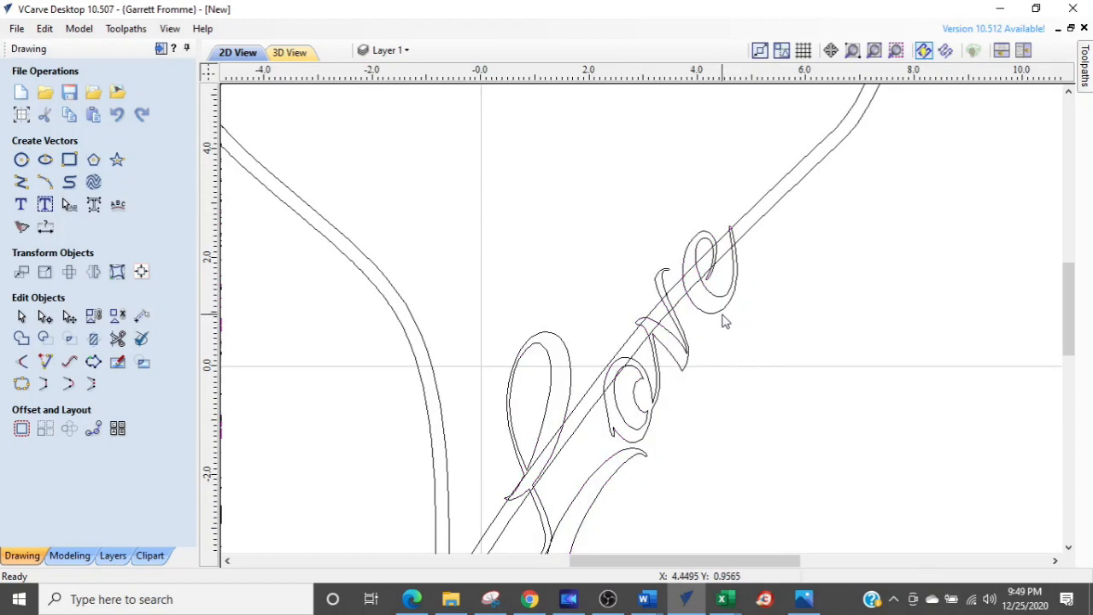
scroll(670, 351, "up", 2)
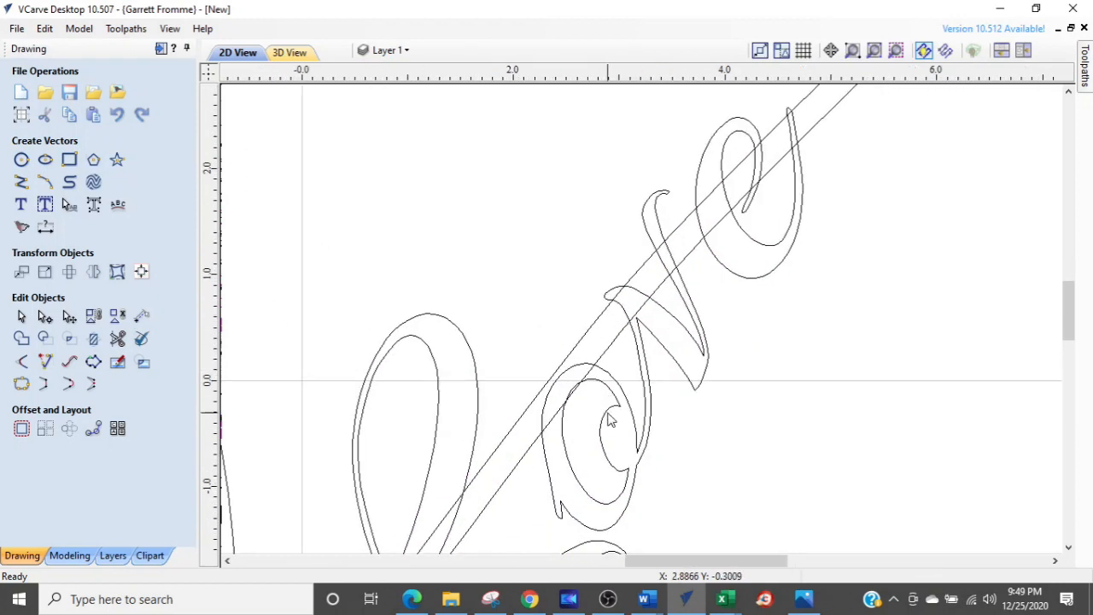
left_click(610, 418)
scroll(610, 419, "down", 2)
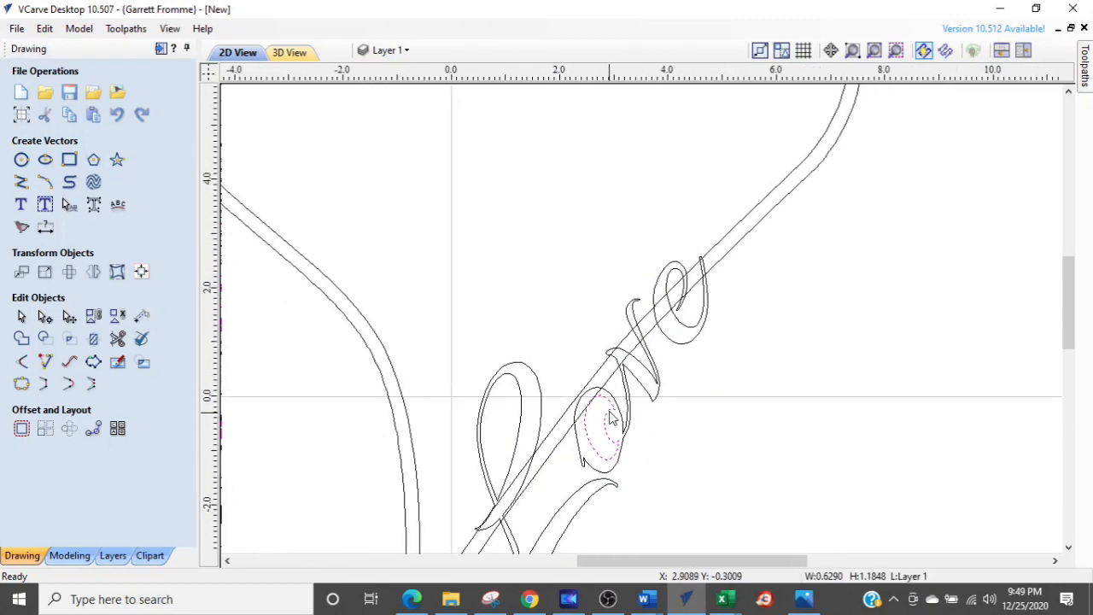
- Select the L's separate lower stroke and examine its gap to the letter o and its overlap with the L's leg
scroll(742, 350, "down", 1)
left_click(757, 344)
scroll(774, 337, "up", 1)
middle_click_drag(774, 336, 807, 222)
scroll(833, 166, "down", 1)
scroll(641, 418, "up", 2)
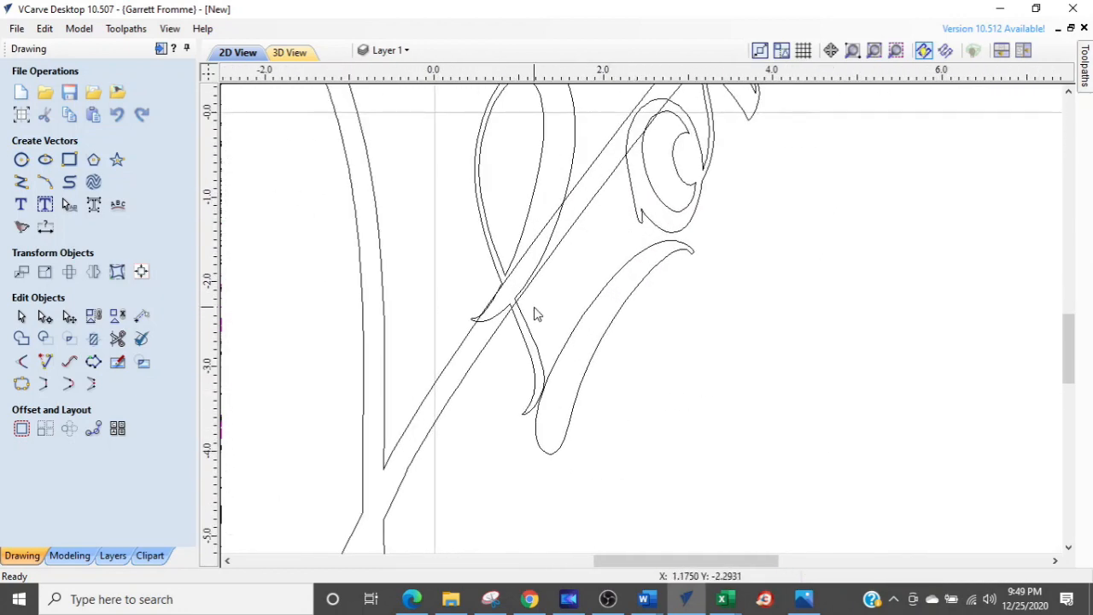
scroll(534, 316, "up", 2)
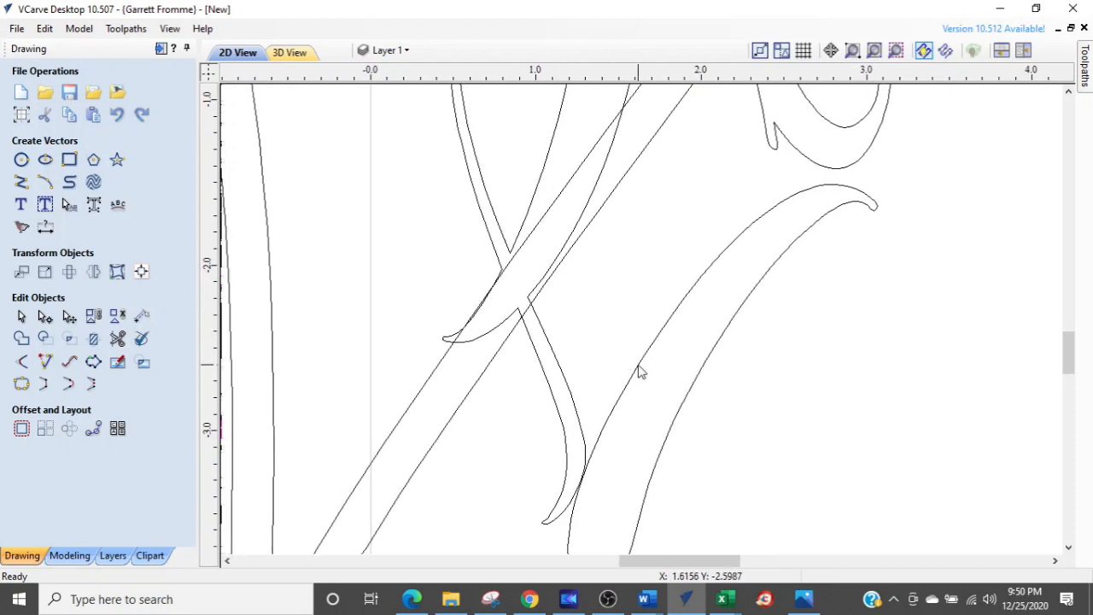
left_click(639, 369)
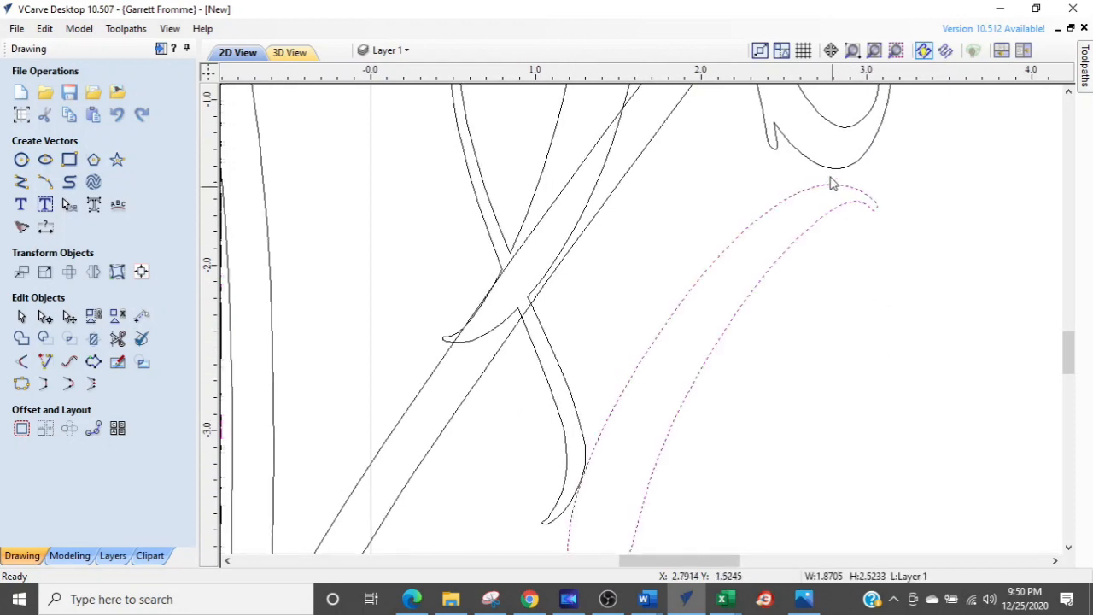
scroll(625, 394, "down", 1)
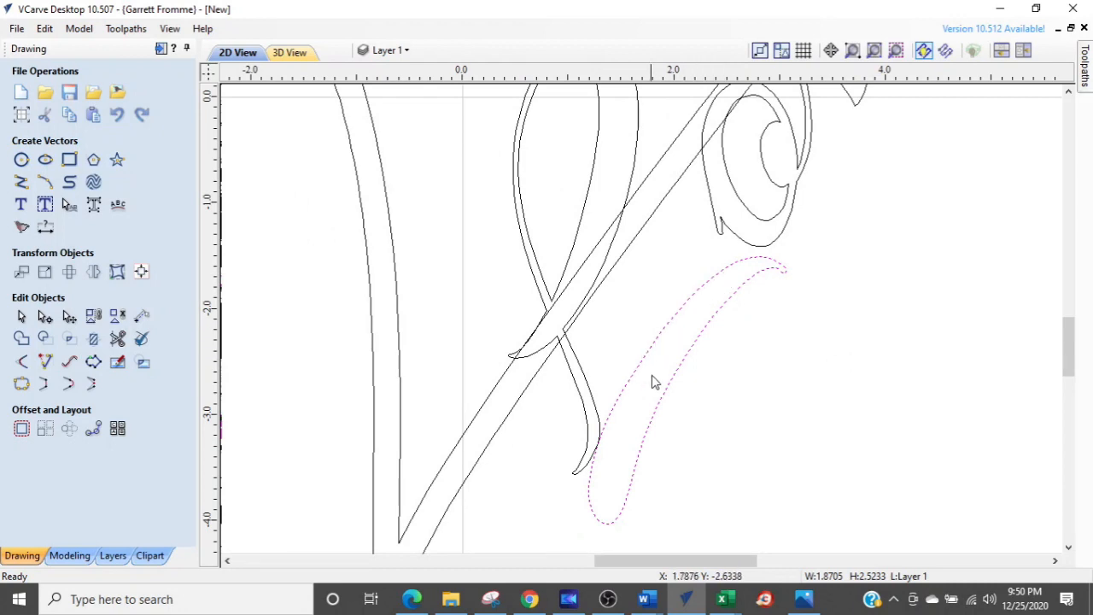
scroll(652, 381, "up", 1)
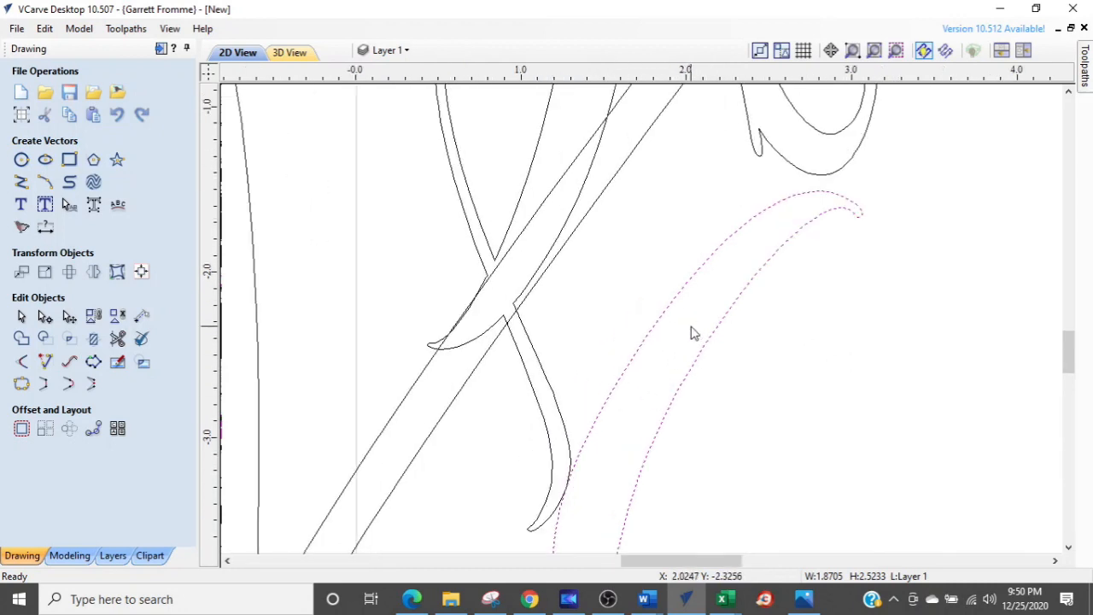
scroll(694, 333, "down", 1)
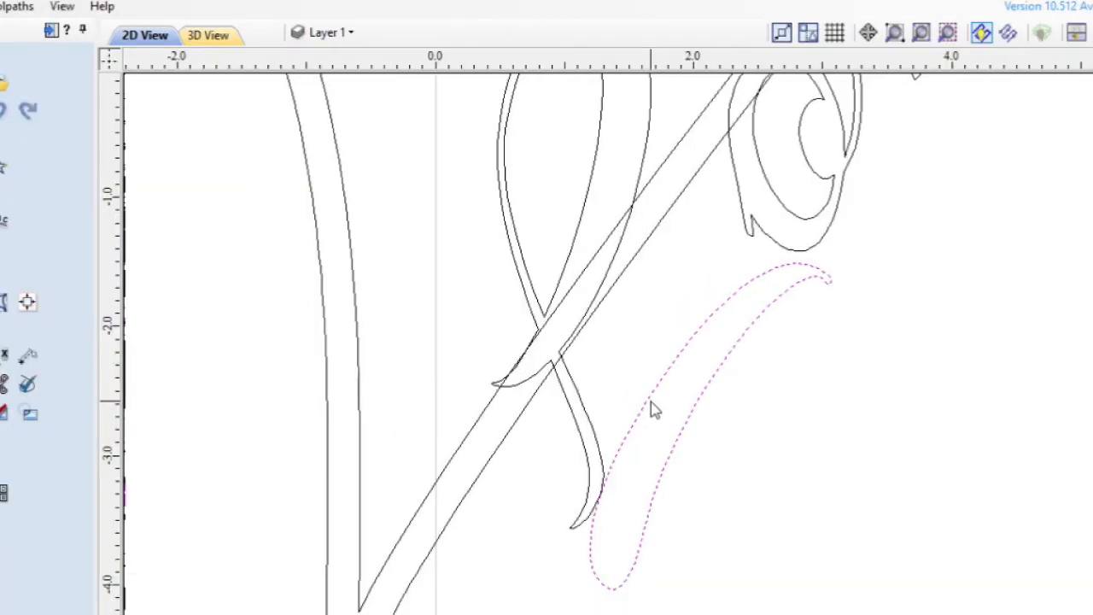
- Nudge the L's separate lower stroke up and slightly right so its top end overlaps the bottom of the o
left_click(651, 395)
key("Up")
key("Up")
key("Right")
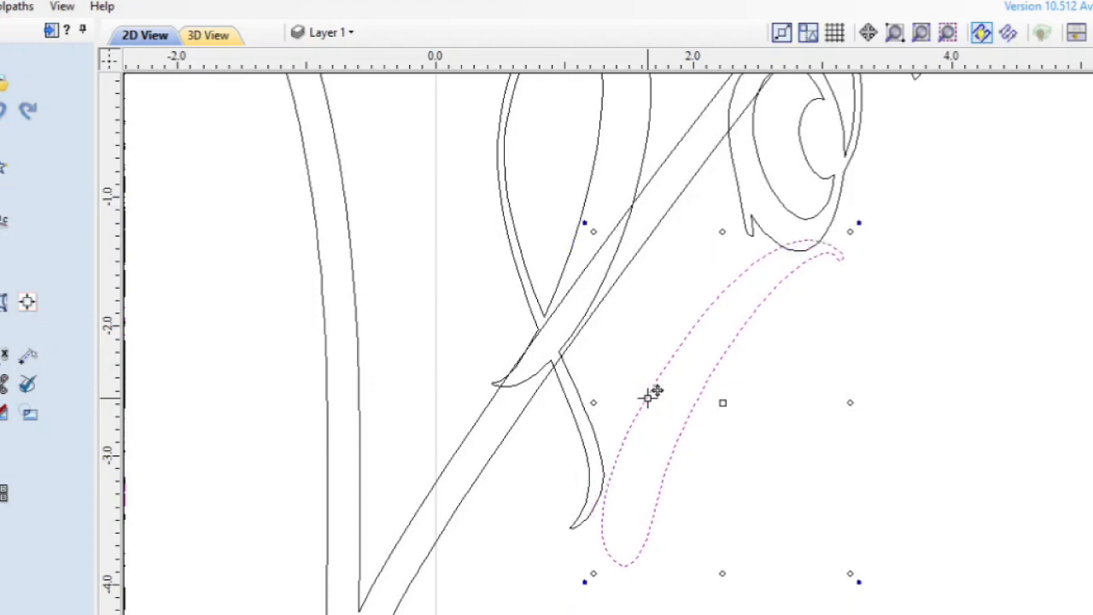
key("Left")
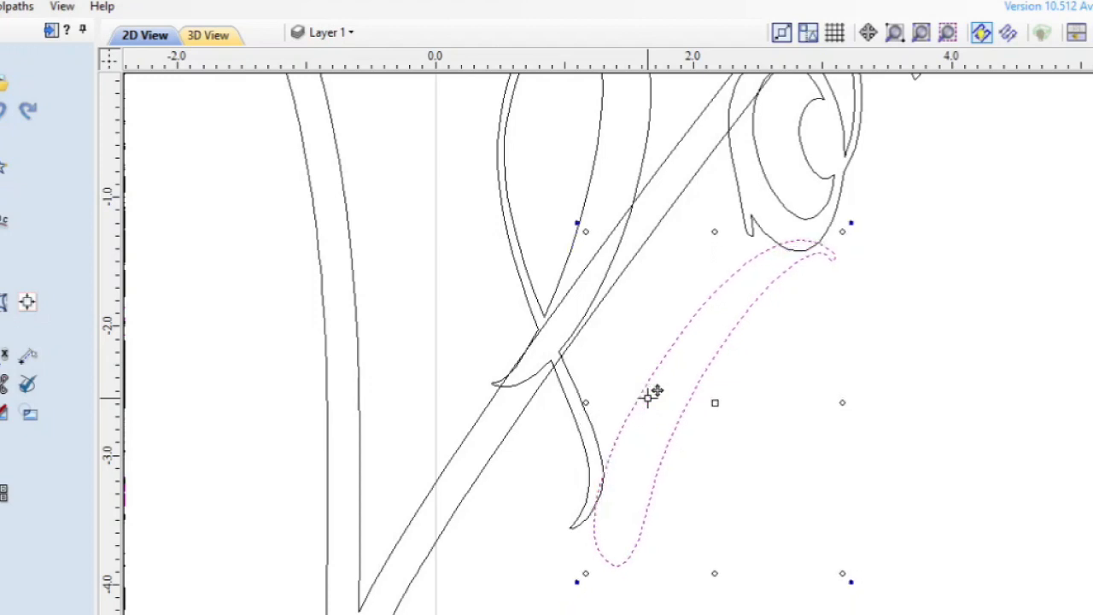
scroll(593, 522, "up", 4)
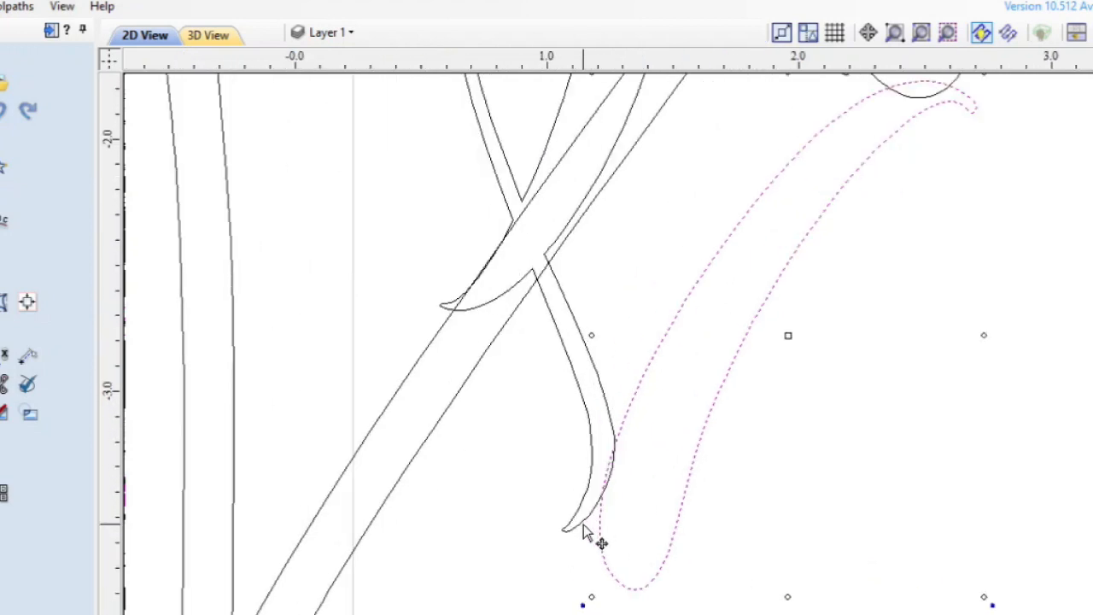
scroll(637, 475, "down", 3)
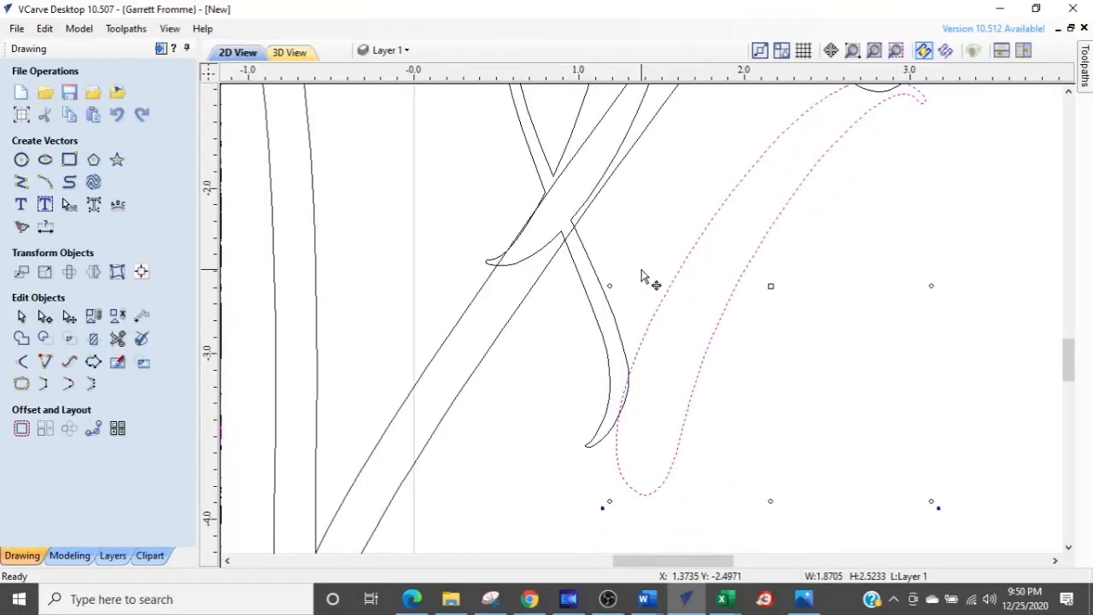
scroll(643, 275, "down", 2)
left_click(637, 344)
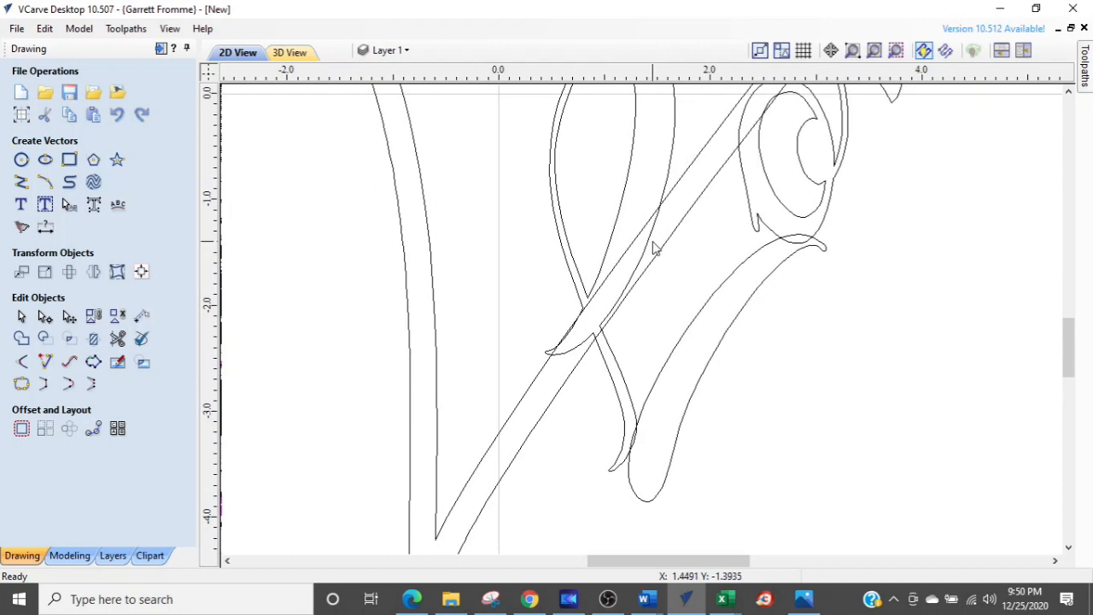
- Draw a three-point arc of about 2.23 inch radius from the L's right edge to the heart's lower line above their crossing
scroll(595, 333, "up", 4)
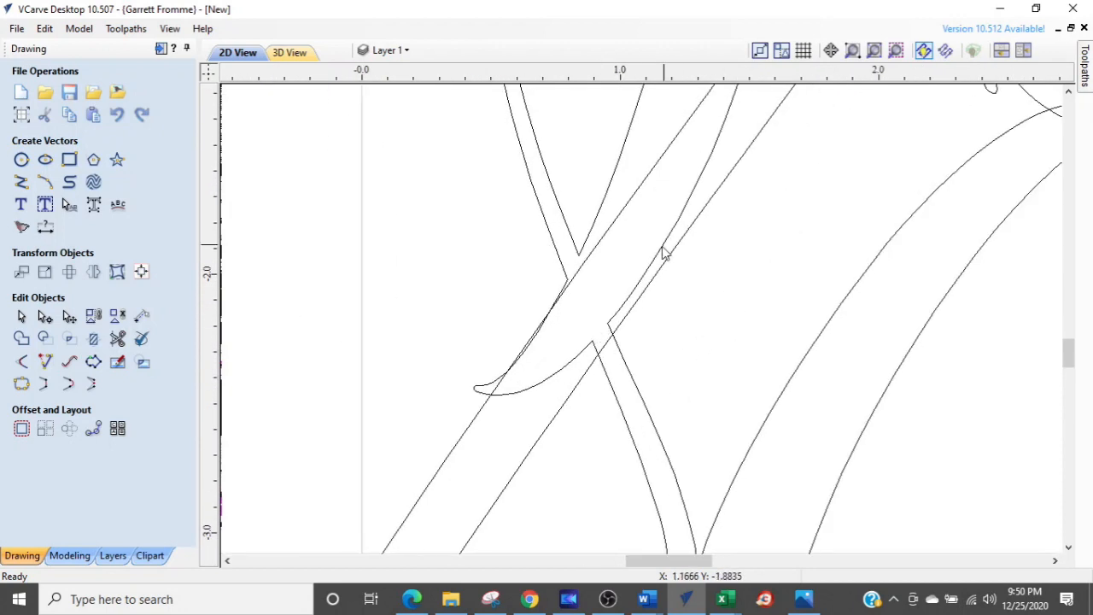
scroll(465, 477, "down", 3)
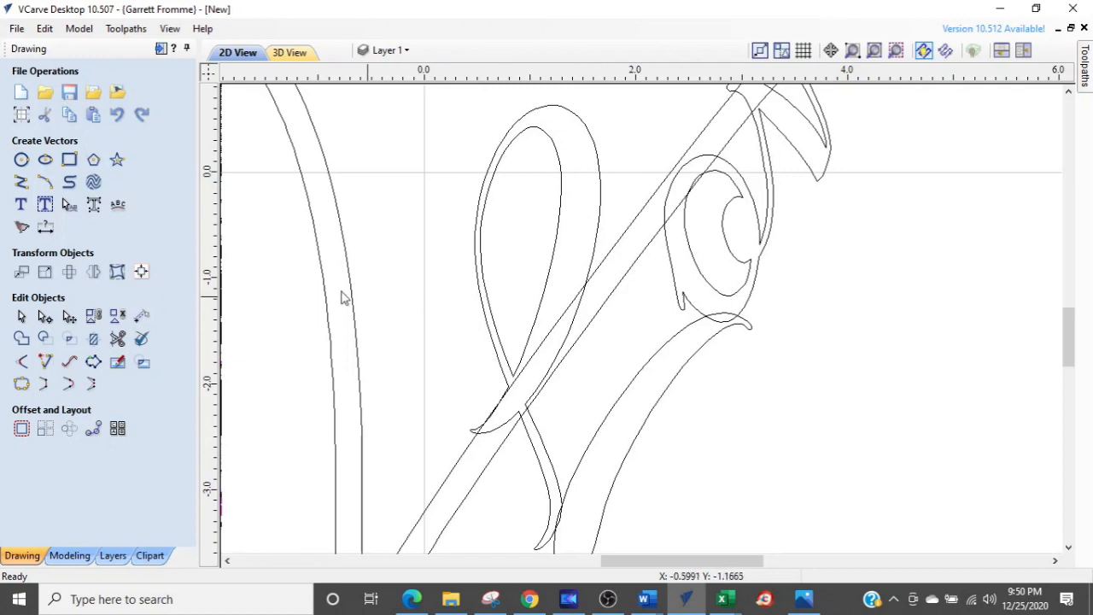
scroll(598, 393, "up", 3)
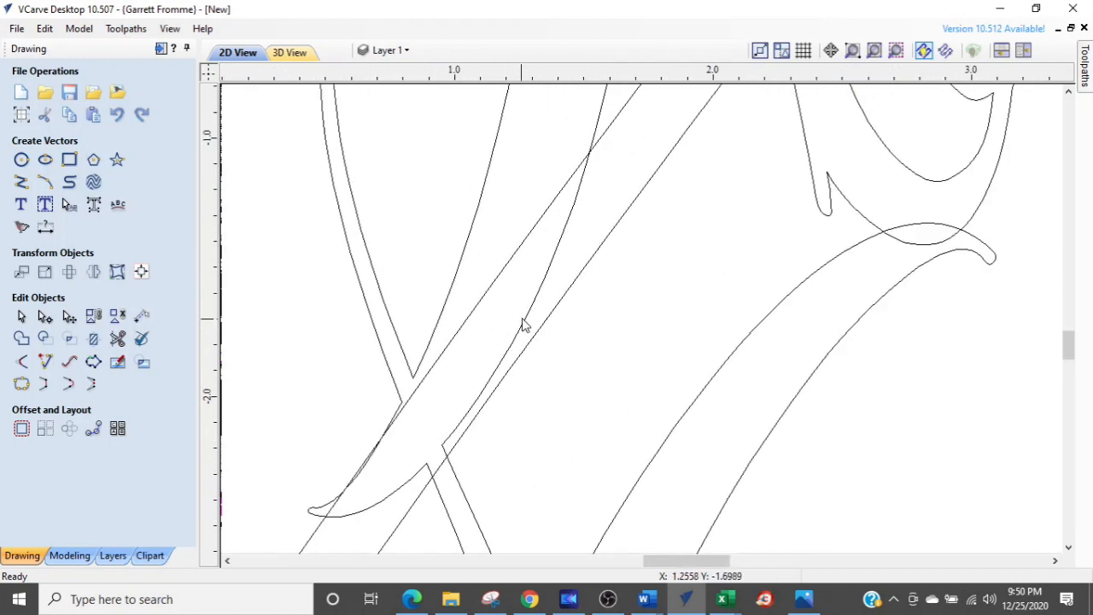
left_click(45, 182)
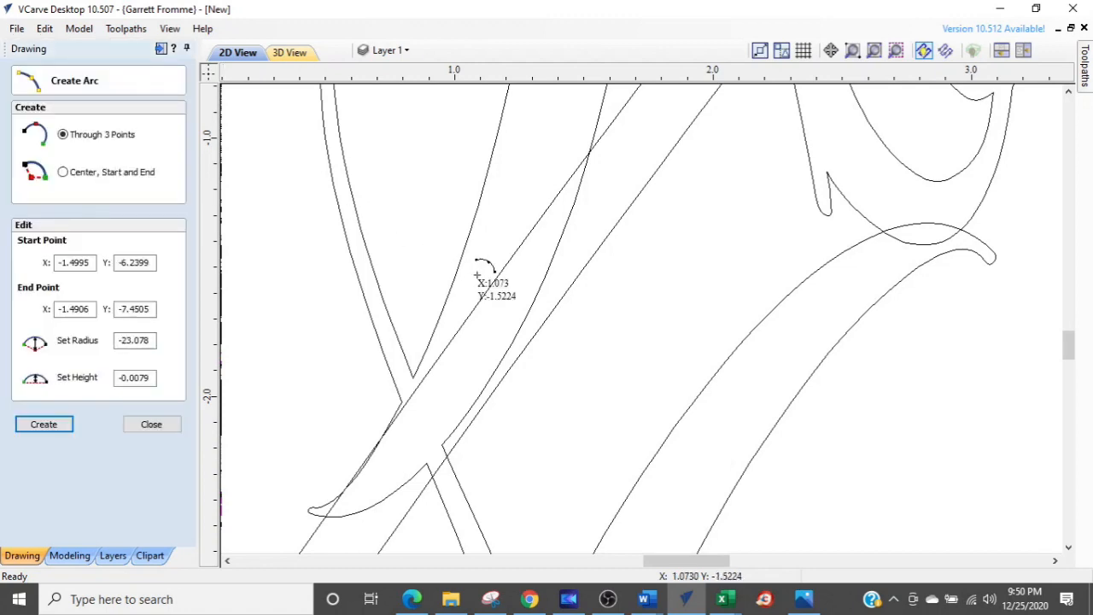
left_click(550, 289)
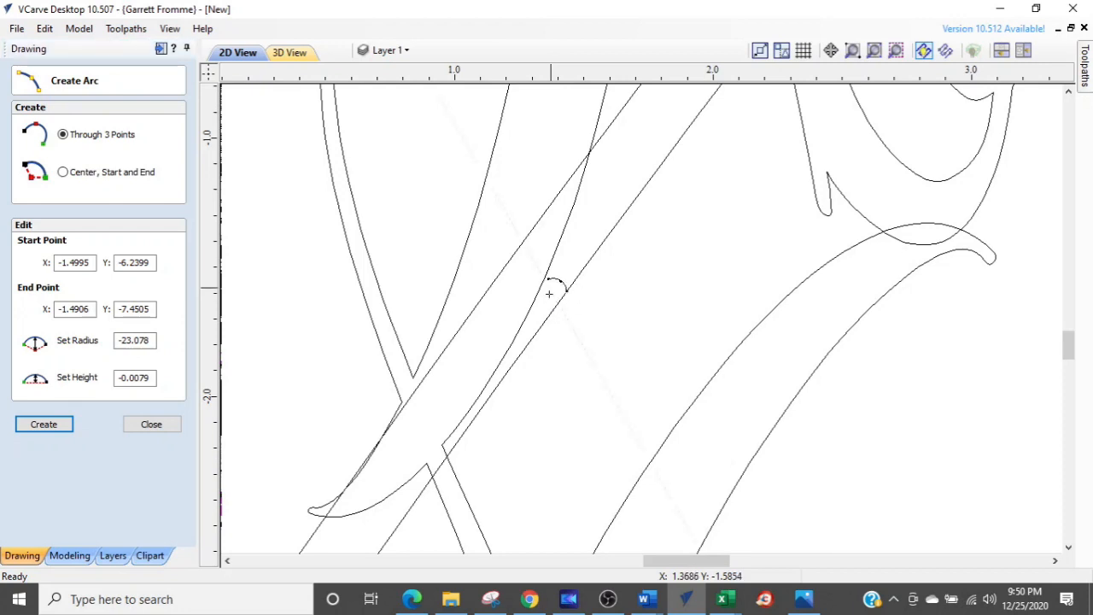
left_click(495, 412)
scroll(517, 368, "up", 4)
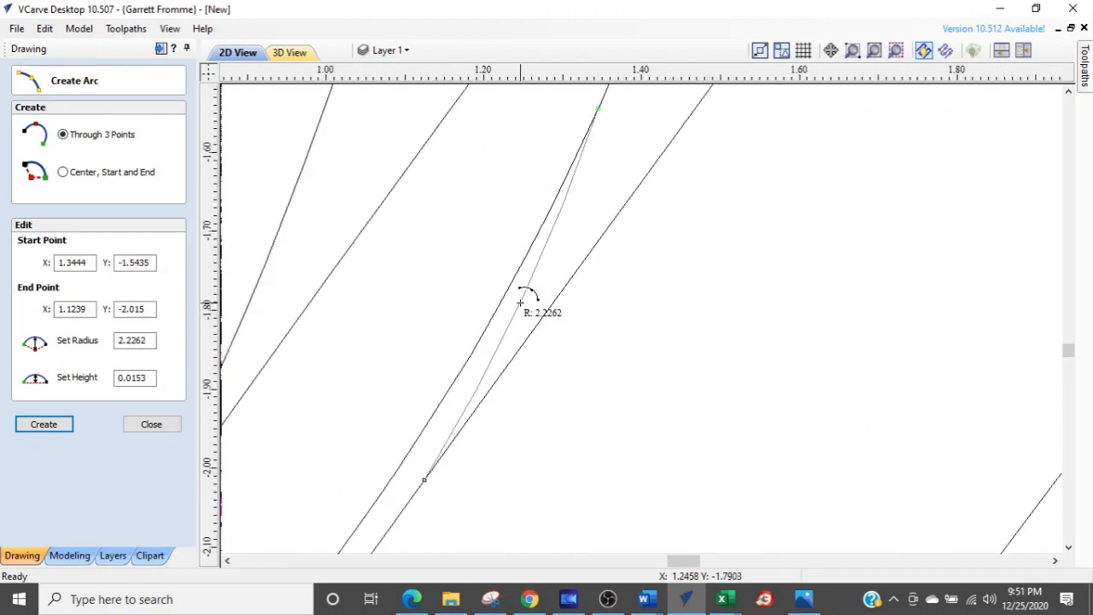
left_click(513, 314)
scroll(501, 382, "down", 5)
scroll(442, 398, "down", 2)
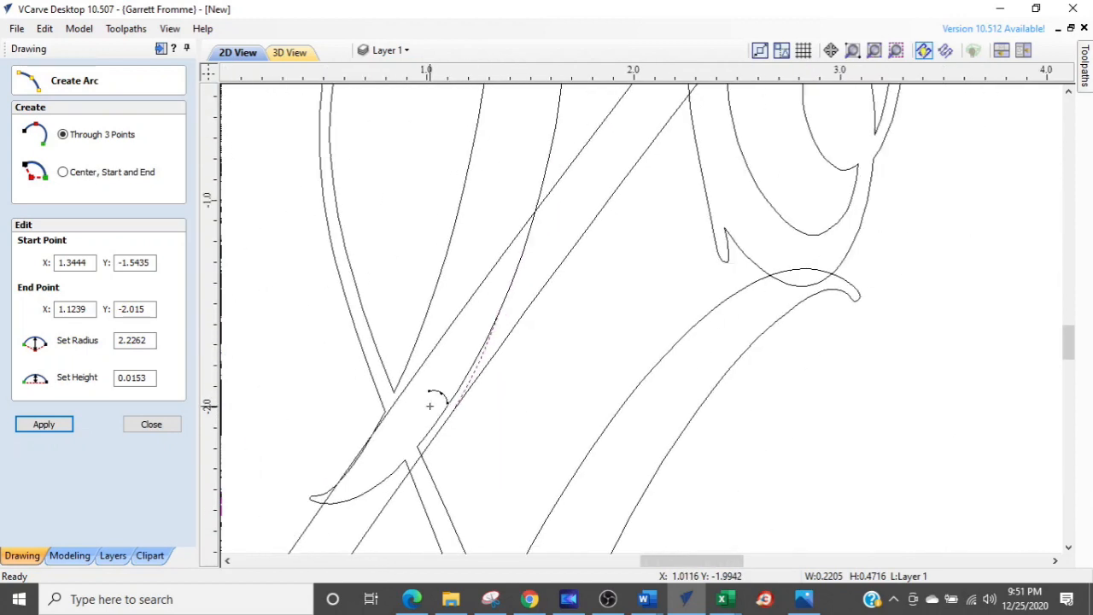
middle_click_drag(430, 398, 533, 284)
scroll(452, 344, "up", 5)
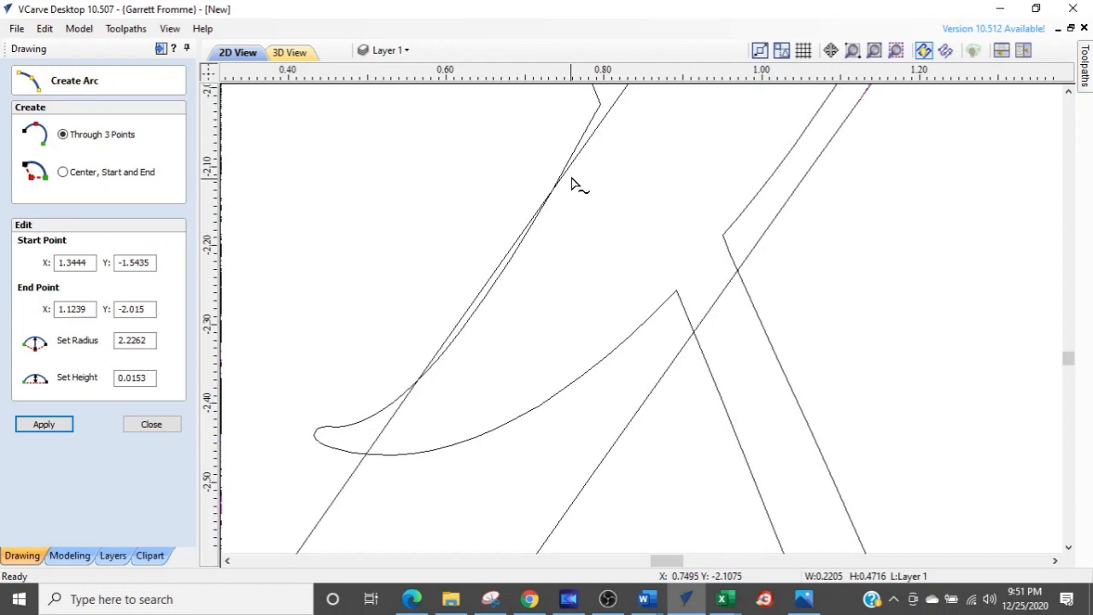
middle_click_drag(564, 199, 481, 371)
scroll(481, 362, "down", 3)
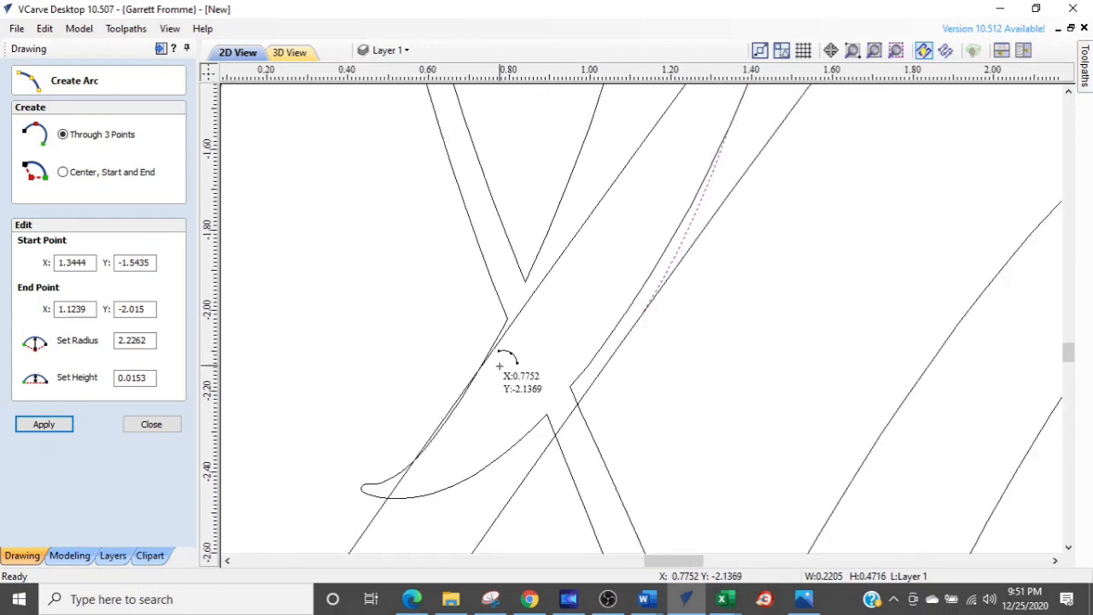
scroll(540, 382, "down", 3)
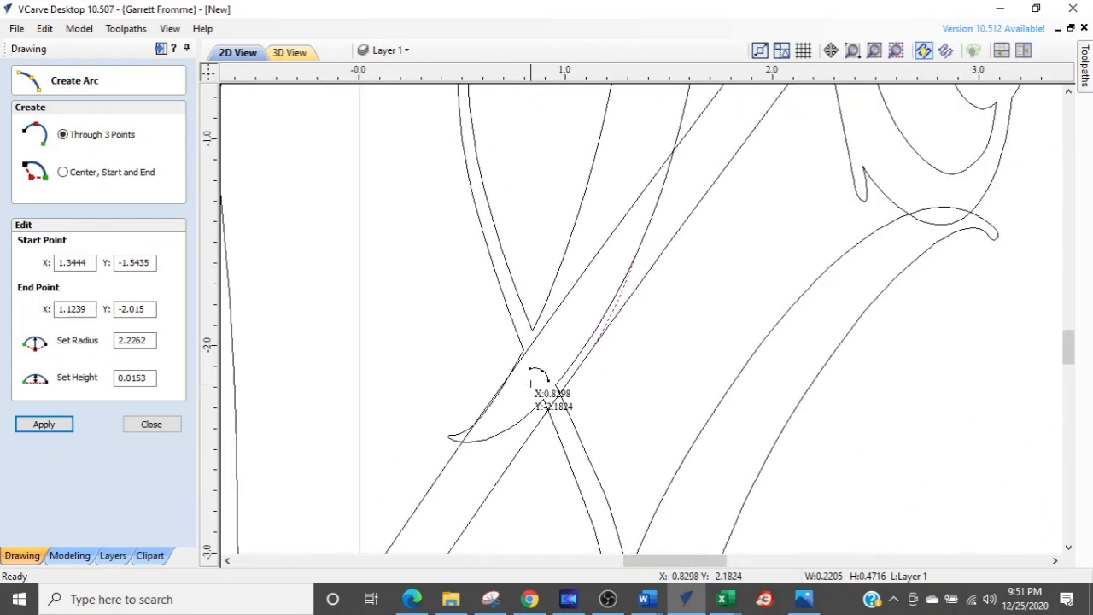
key("Escape")
- Trim the hook's lower edge inside the heart's double line, the L's edge below the new arc, and the upper heart line inside the L
scroll(598, 325, "down", 3)
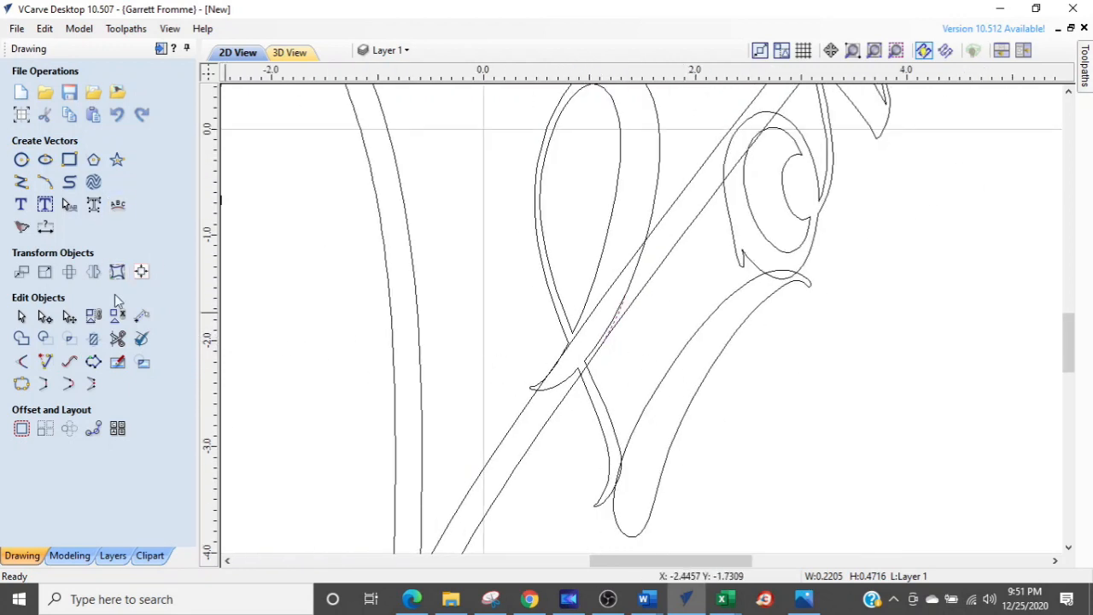
left_click(118, 340)
scroll(482, 352, "up", 3)
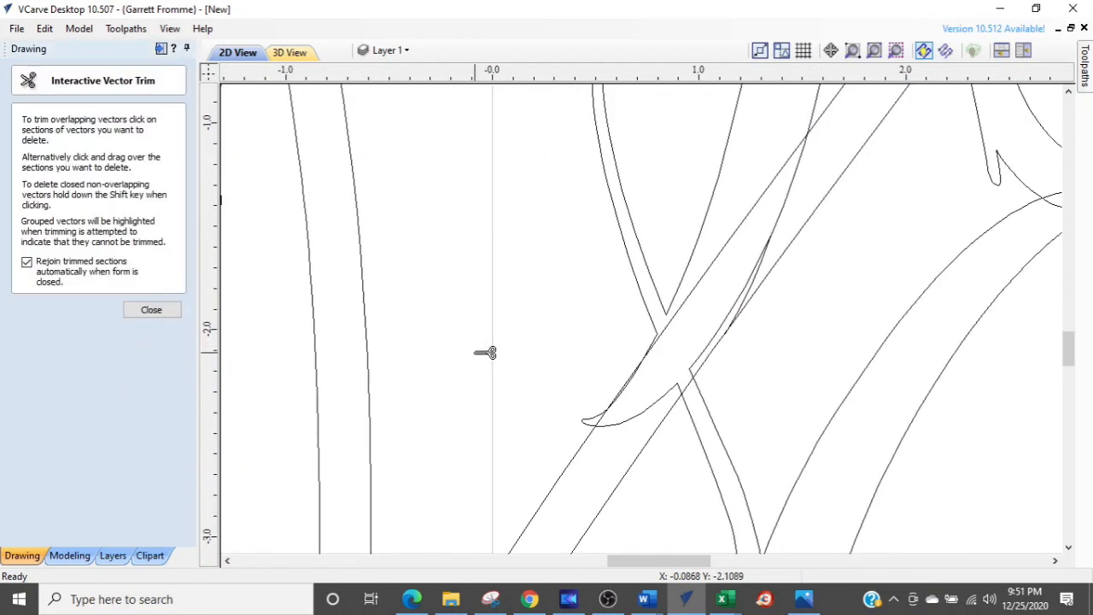
scroll(645, 410, "up", 2)
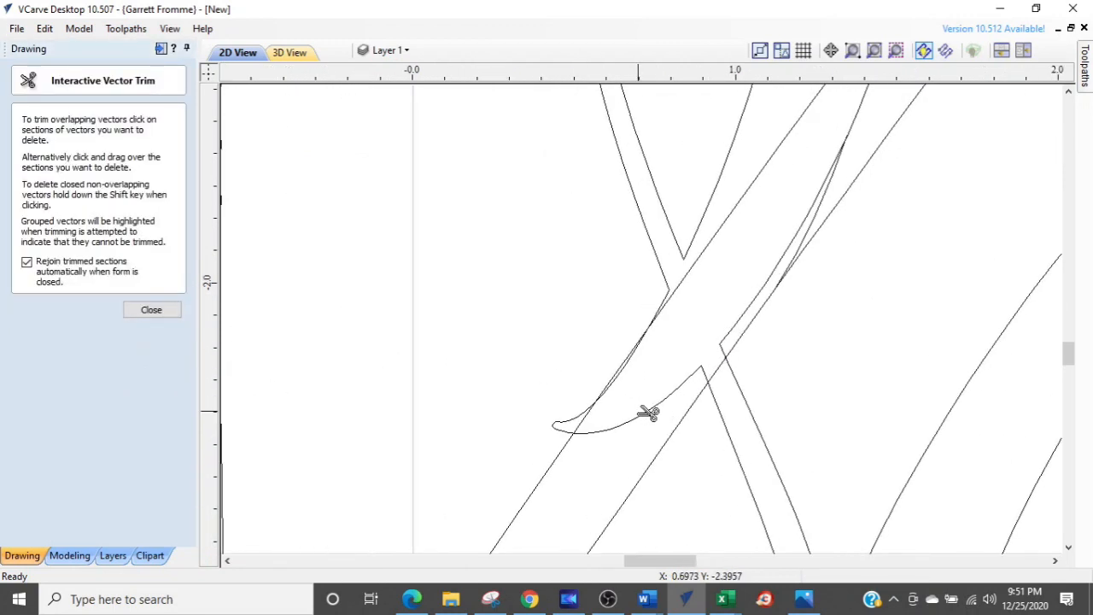
left_click(647, 416)
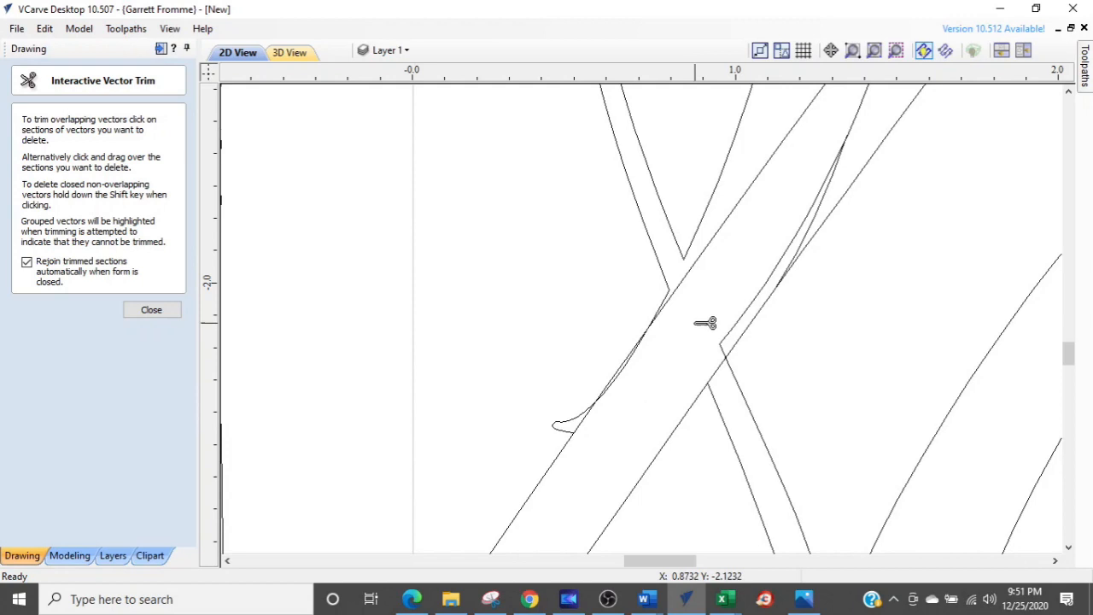
scroll(709, 325, "up", 2)
left_click(769, 368)
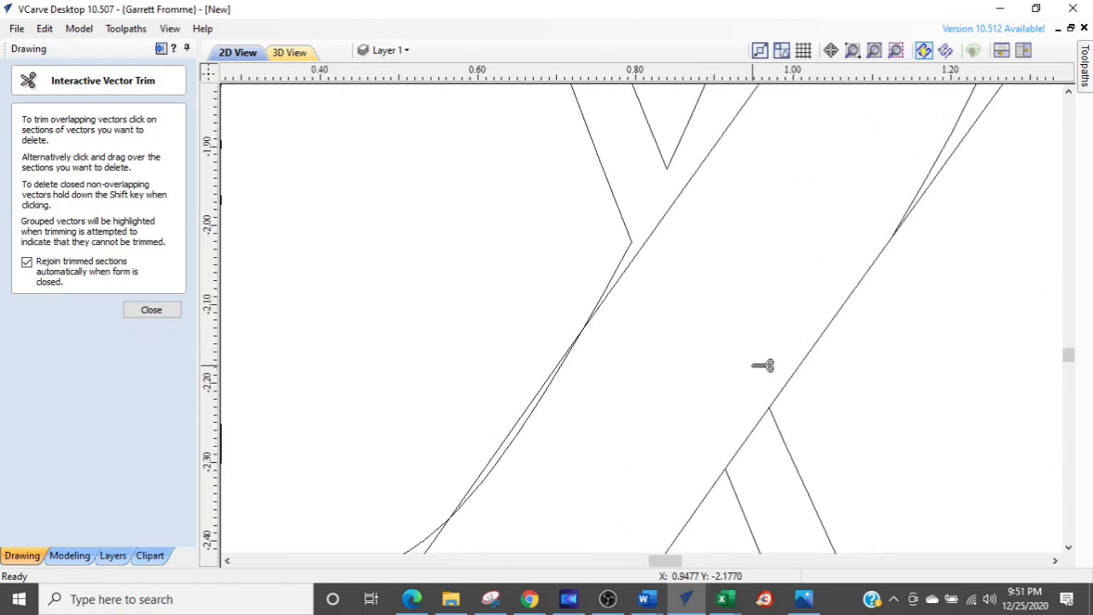
scroll(764, 350, "down", 2)
scroll(751, 350, "down", 1)
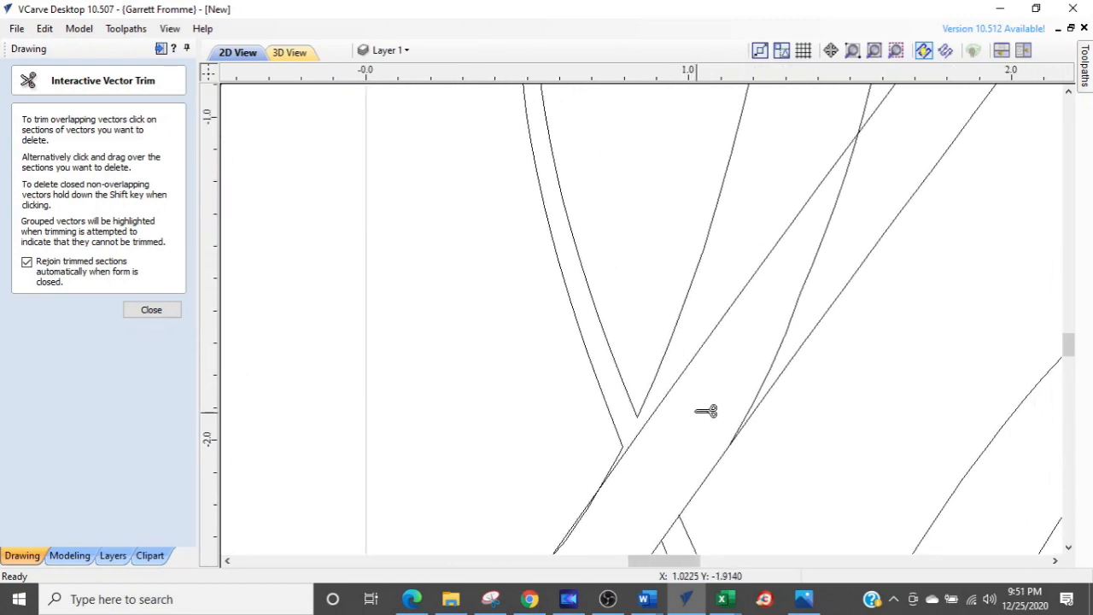
left_click(684, 382)
scroll(673, 433, "down", 2)
- Try to trim the overlap between the L's hook curve and the heart's upper line, and undo both removed sections
scroll(672, 432, "up", 5)
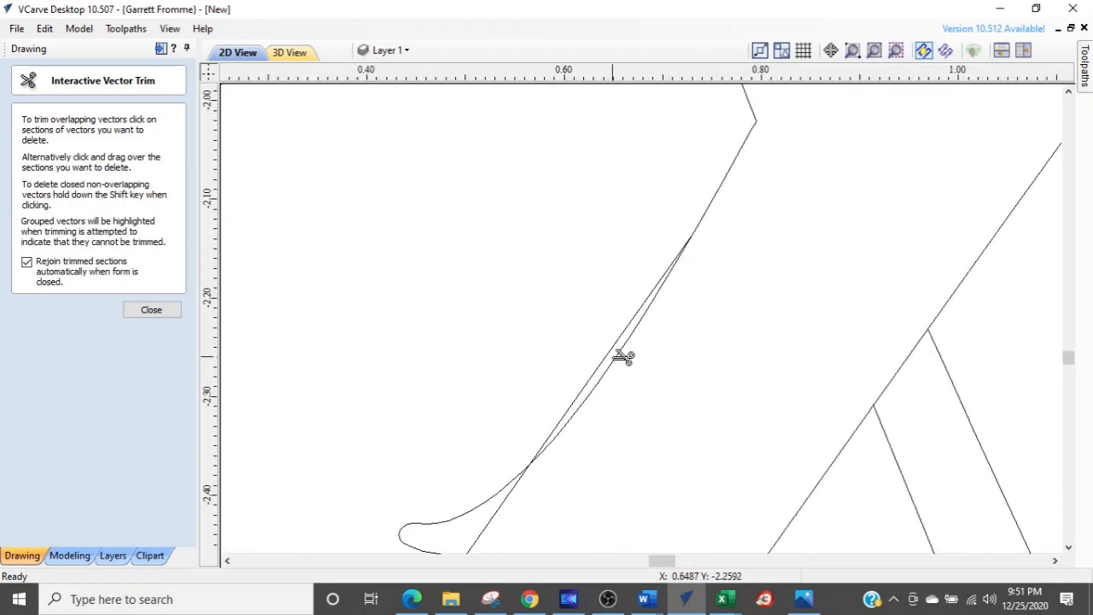
left_click_drag(615, 360, 592, 400)
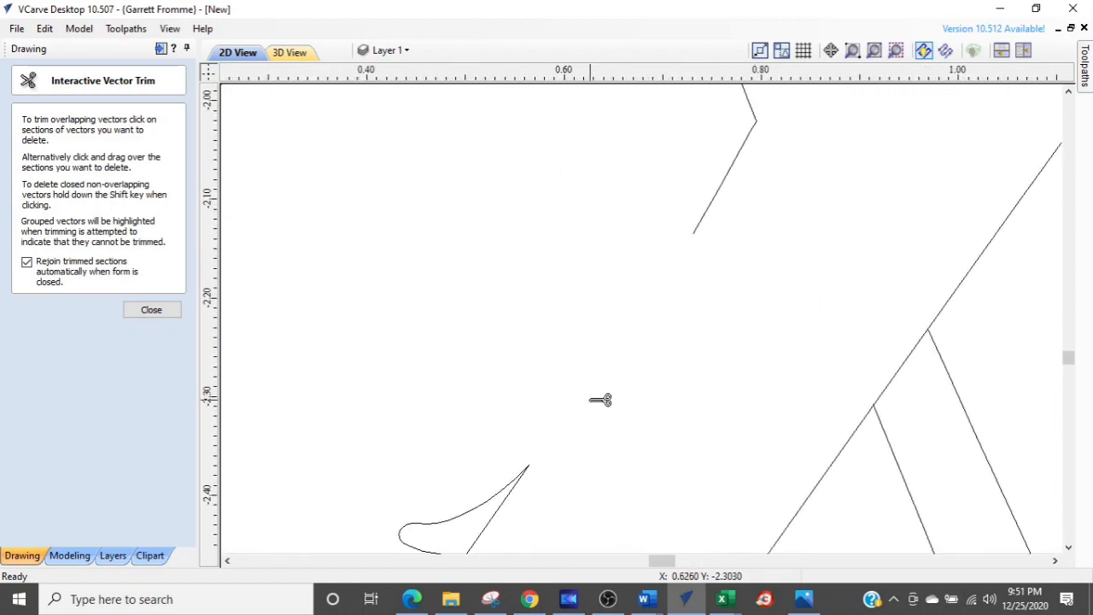
key("ctrl+z")
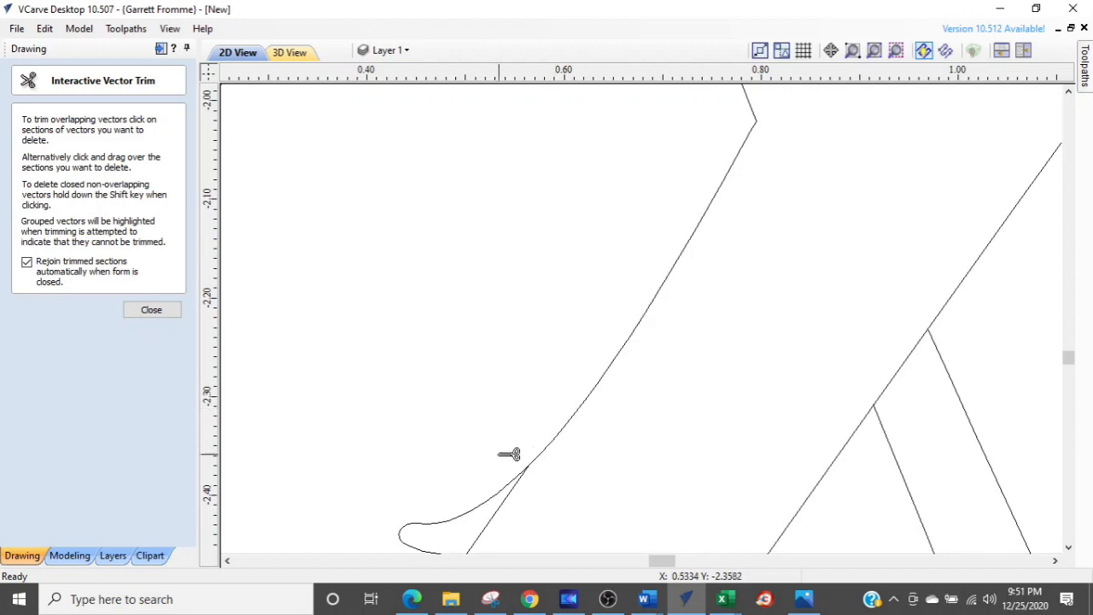
middle_click_drag(490, 456, 545, 367)
key("ctrl+z")
- Trim the hook's remaining curve and protruding tip along the heart's upper line, and the lower heart line across the L's leg
scroll(664, 275, "up", 3)
left_click(661, 283)
scroll(413, 448, "down", 2)
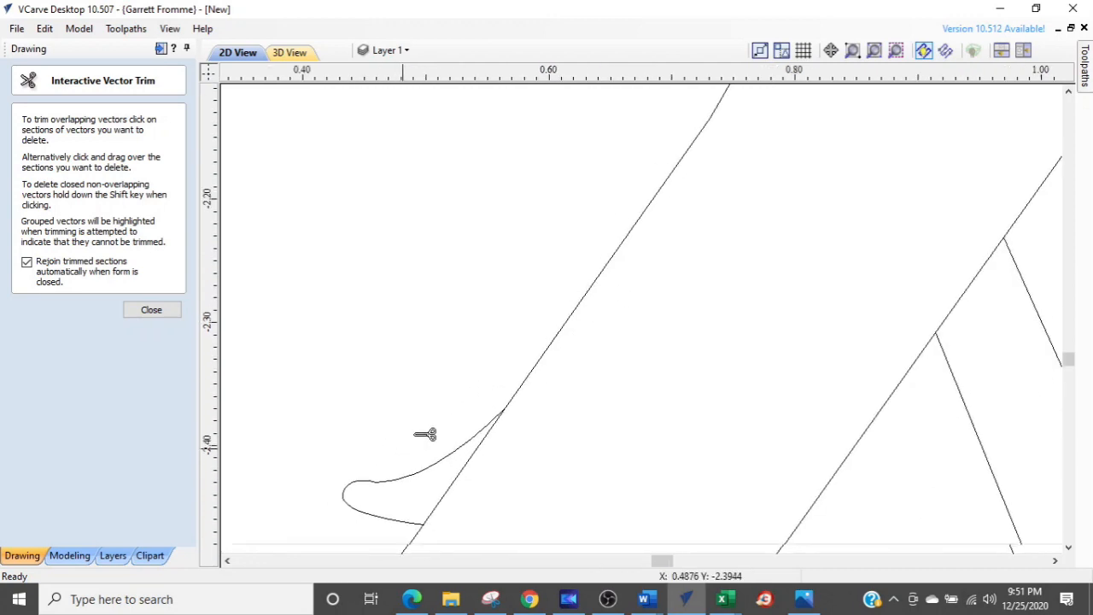
left_click(425, 425)
scroll(567, 394, "down", 3)
scroll(567, 394, "up", 4)
left_click(640, 349)
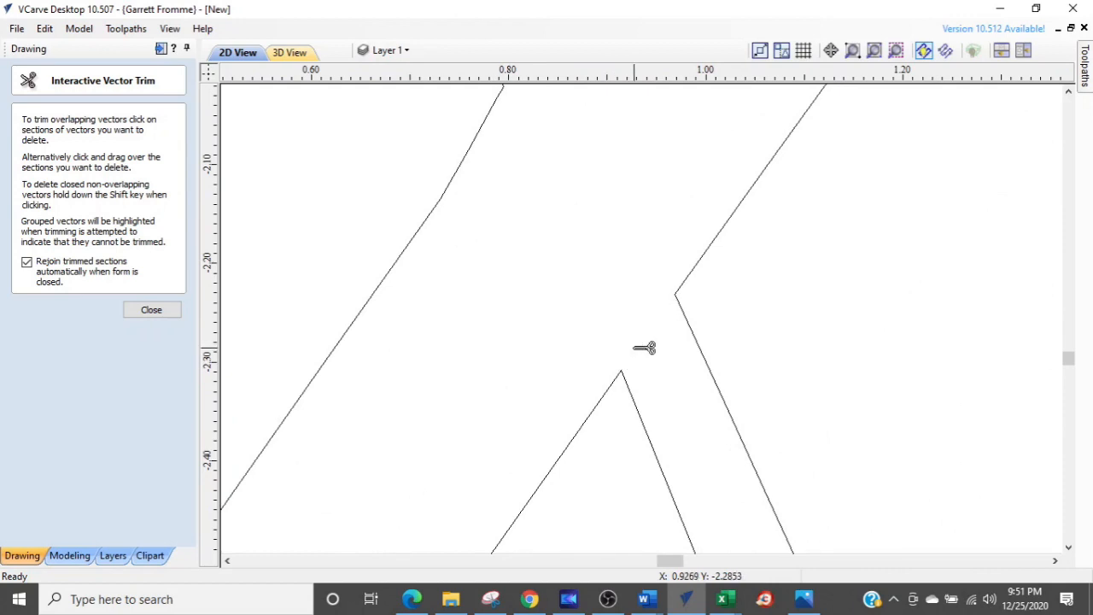
scroll(644, 349, "down", 8)
scroll(588, 366, "down", 3)
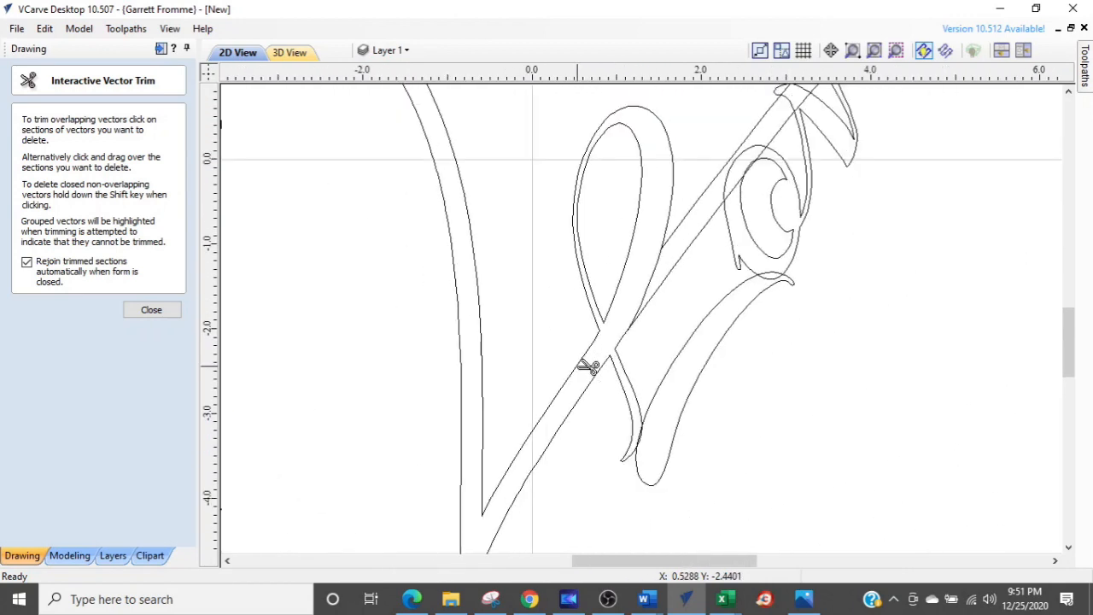
scroll(588, 366, "down", 1)
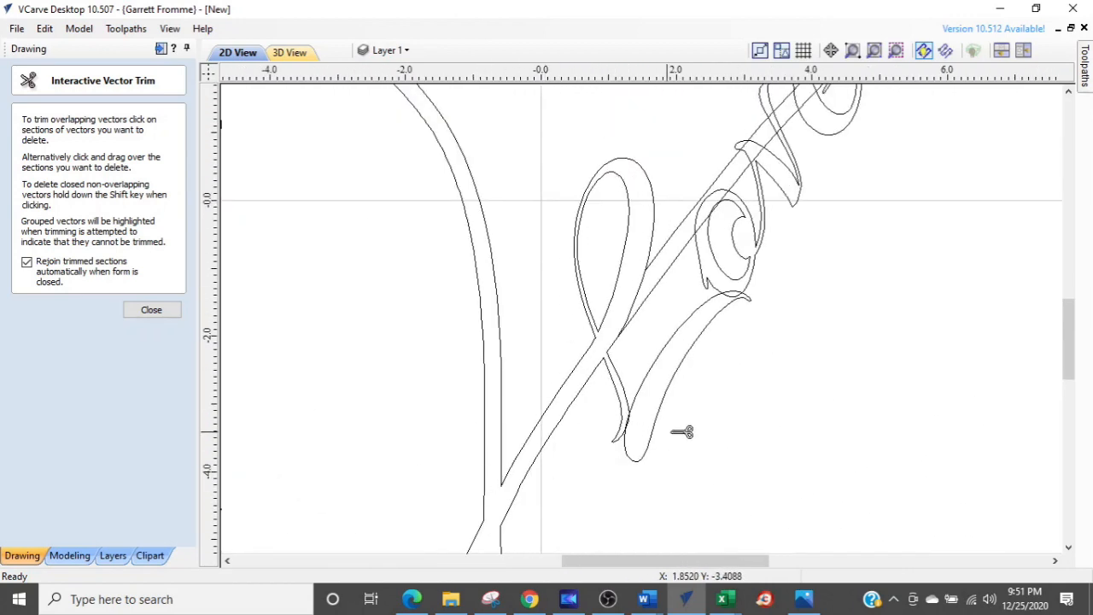
- Trim the overlapping edges where the L's thin leg crosses its wide foot stroke, and where that stroke's end meets the bottom of the o
scroll(645, 447, "up", 4)
scroll(644, 430, "up", 3)
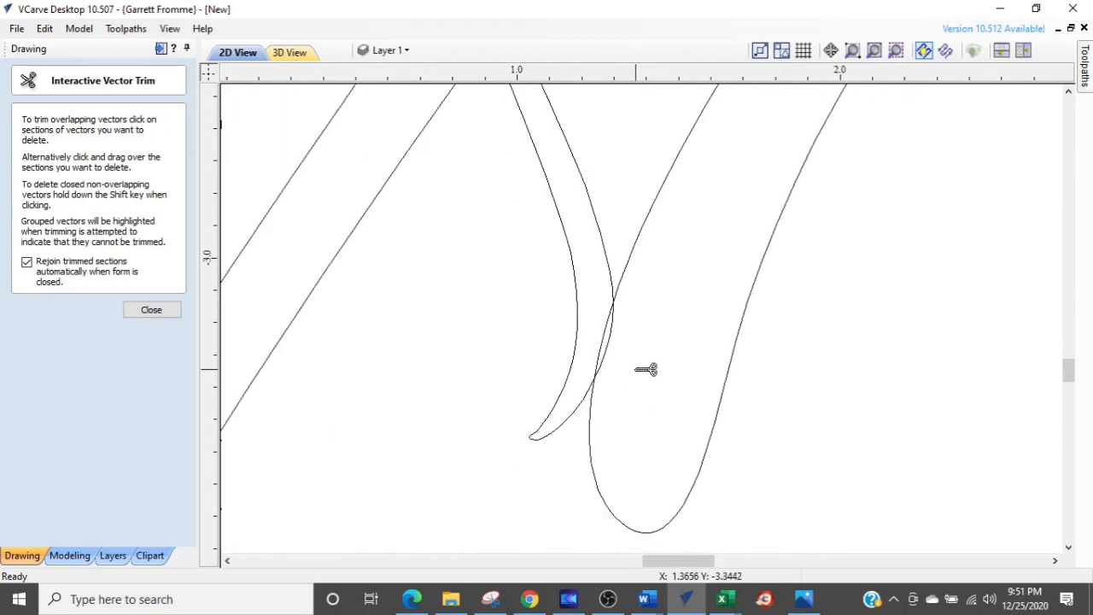
left_click(617, 356)
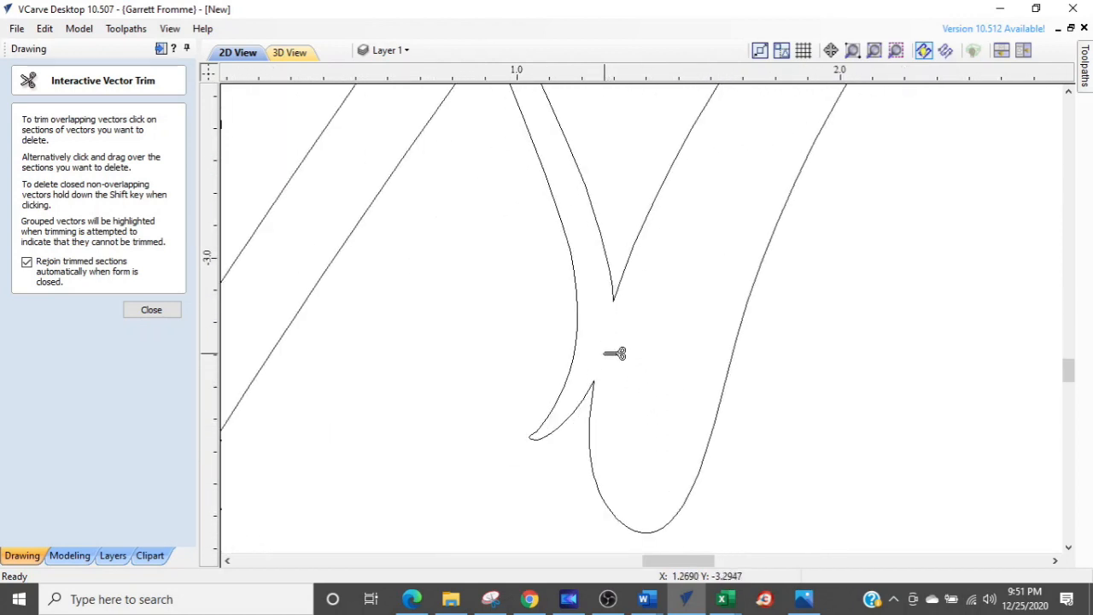
scroll(604, 354, "down", 4)
middle_click_drag(729, 337, 573, 565)
scroll(651, 339, "up", 5)
left_click(632, 328)
left_click(618, 358)
scroll(653, 423, "down", 6)
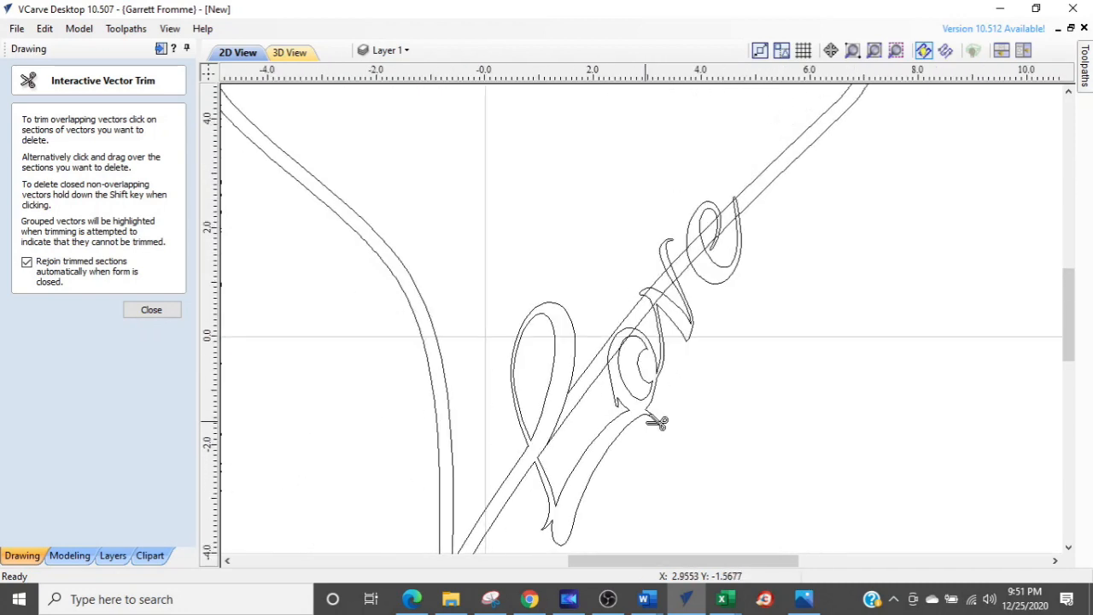
- Draw a three-point arc of about 1.42 inch radius from the e's outer edge to the heart's lower line above their crossing
scroll(674, 378, "up", 5)
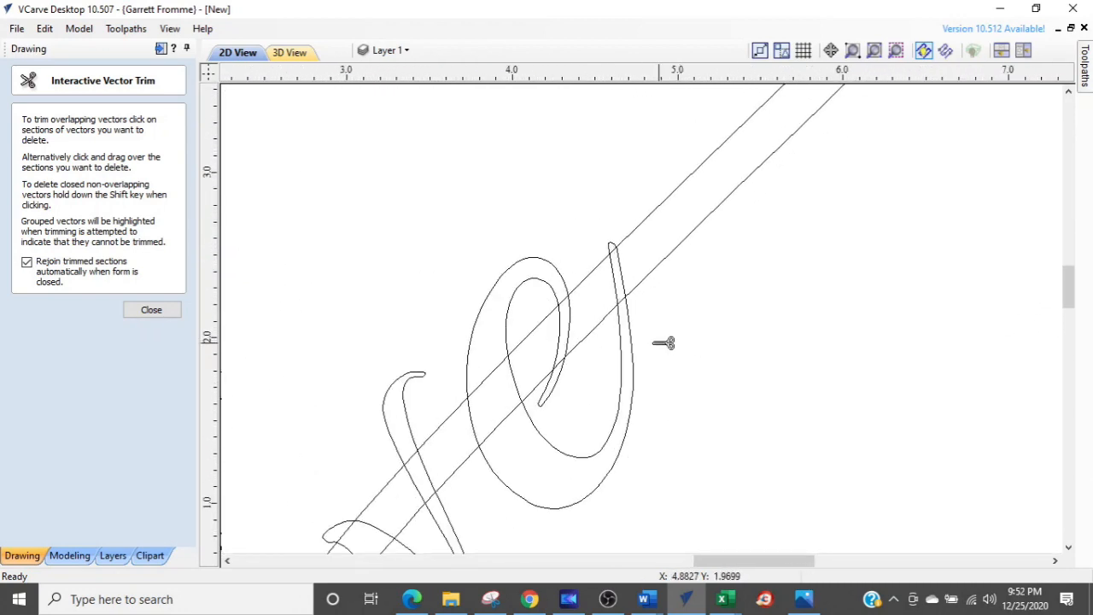
left_click(141, 311)
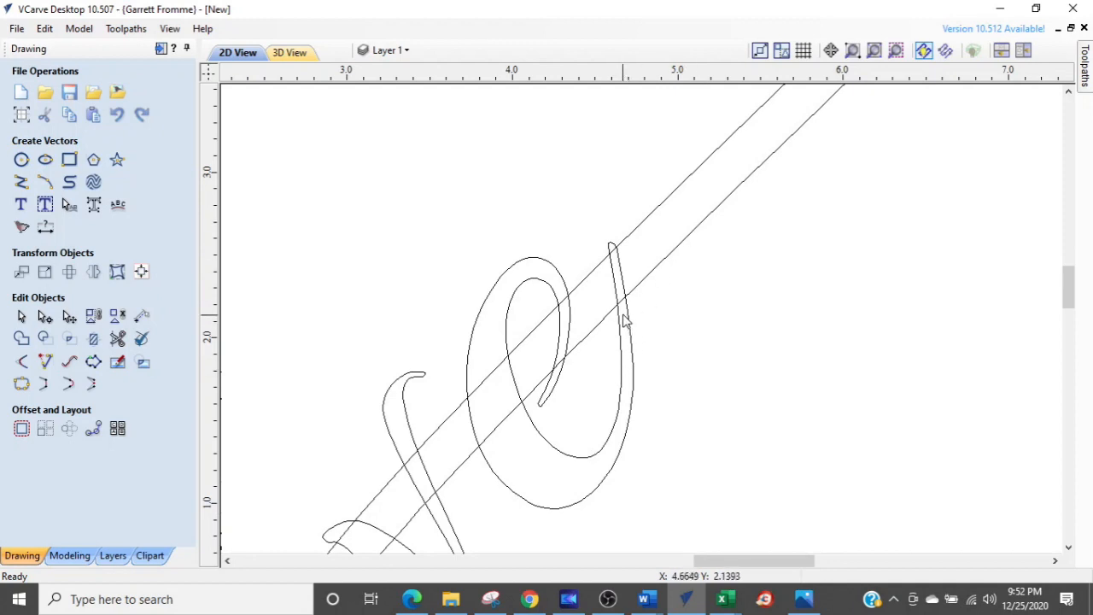
left_click(45, 182)
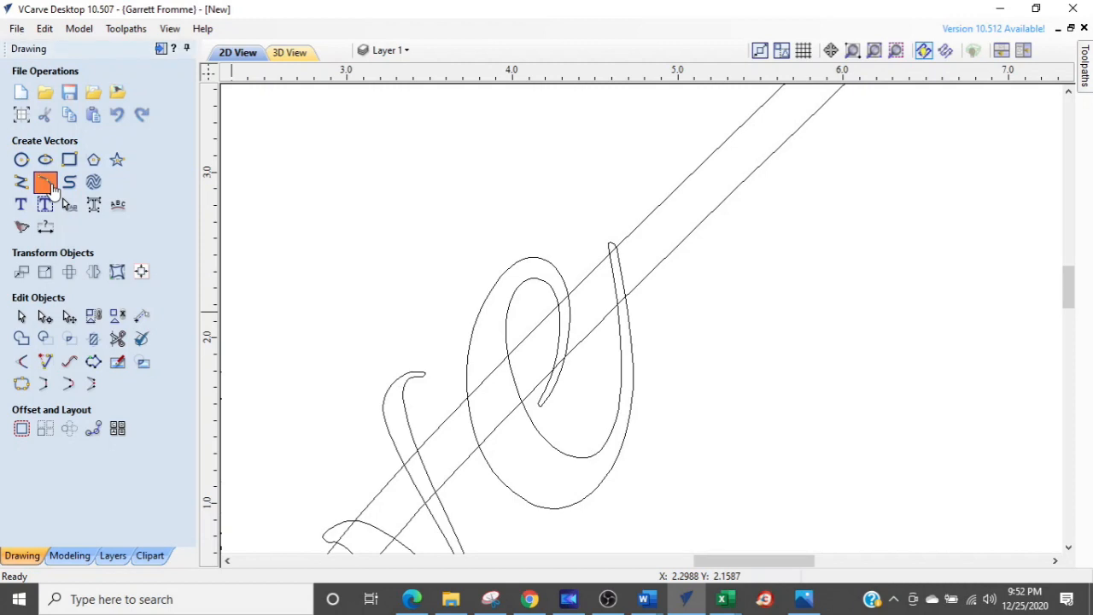
key("Escape")
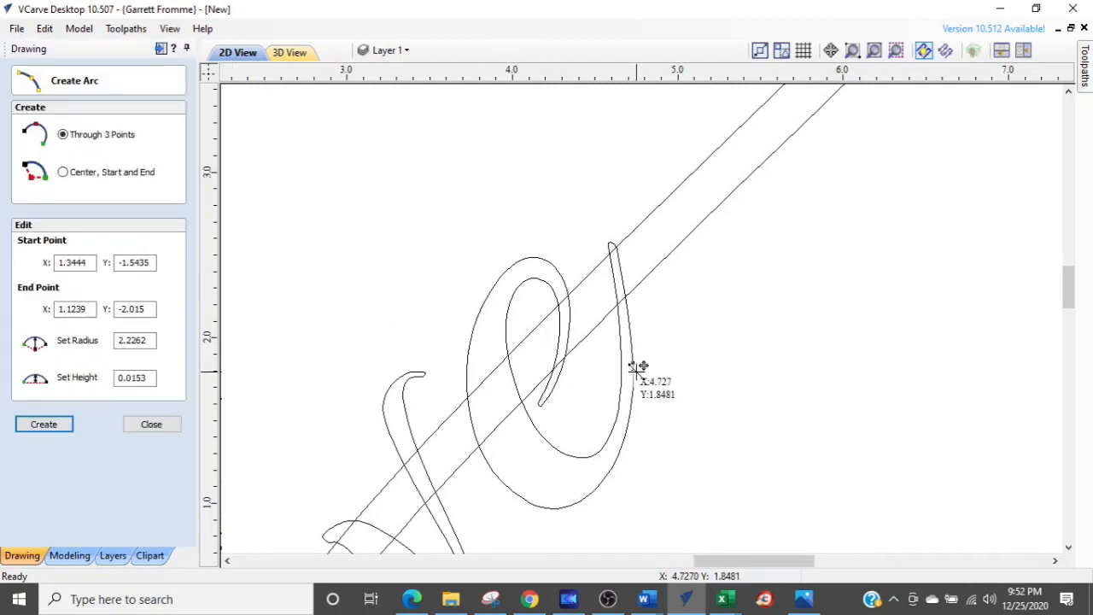
left_click(639, 367)
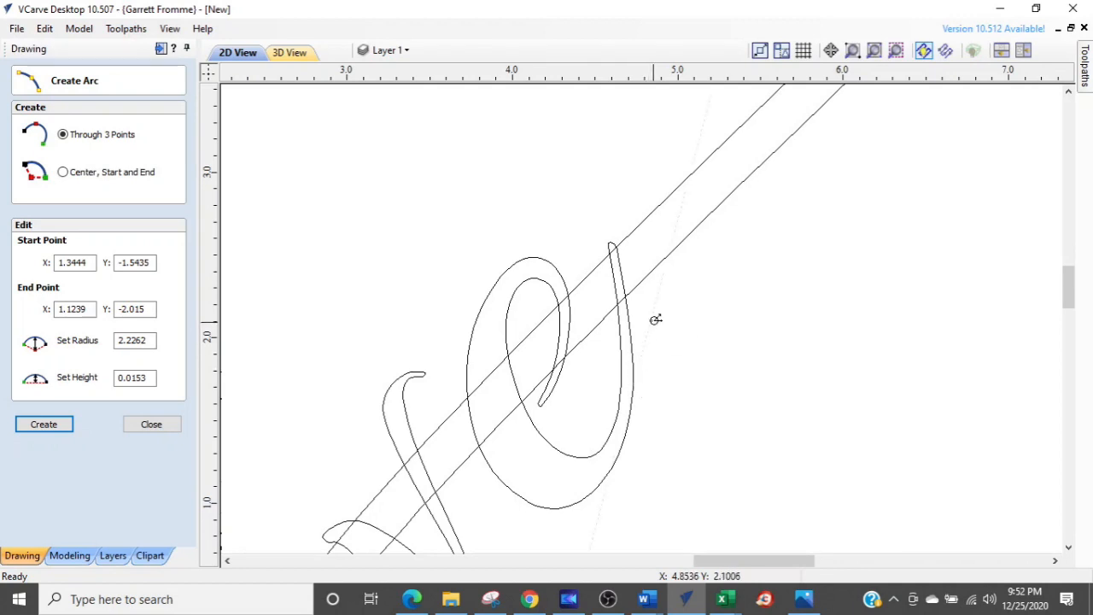
left_click(686, 239)
scroll(649, 296, "up", 2)
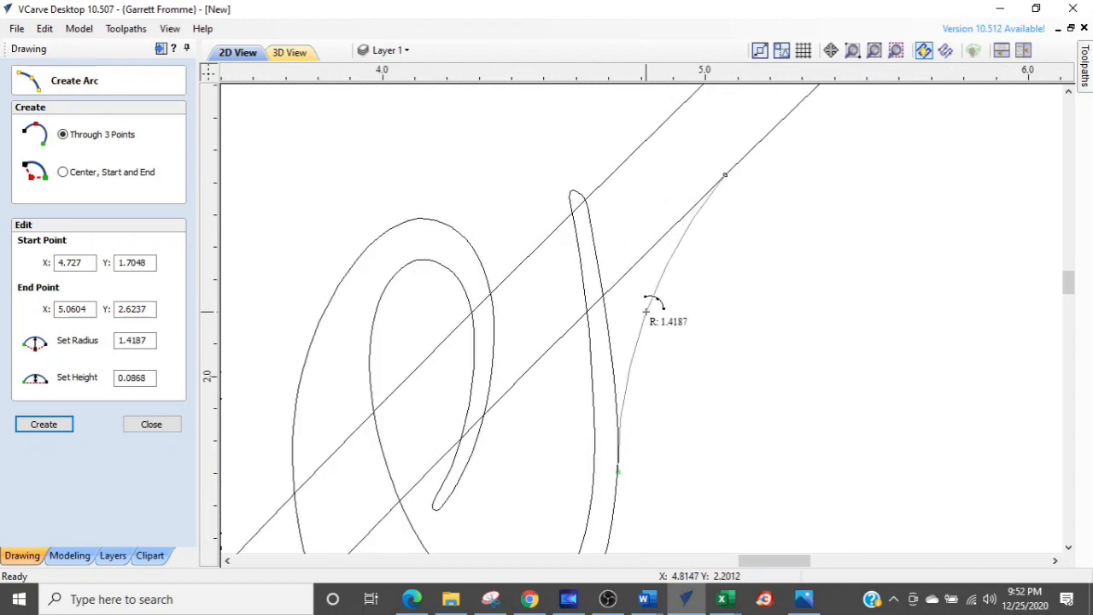
left_click(646, 310)
scroll(641, 447, "up", 2)
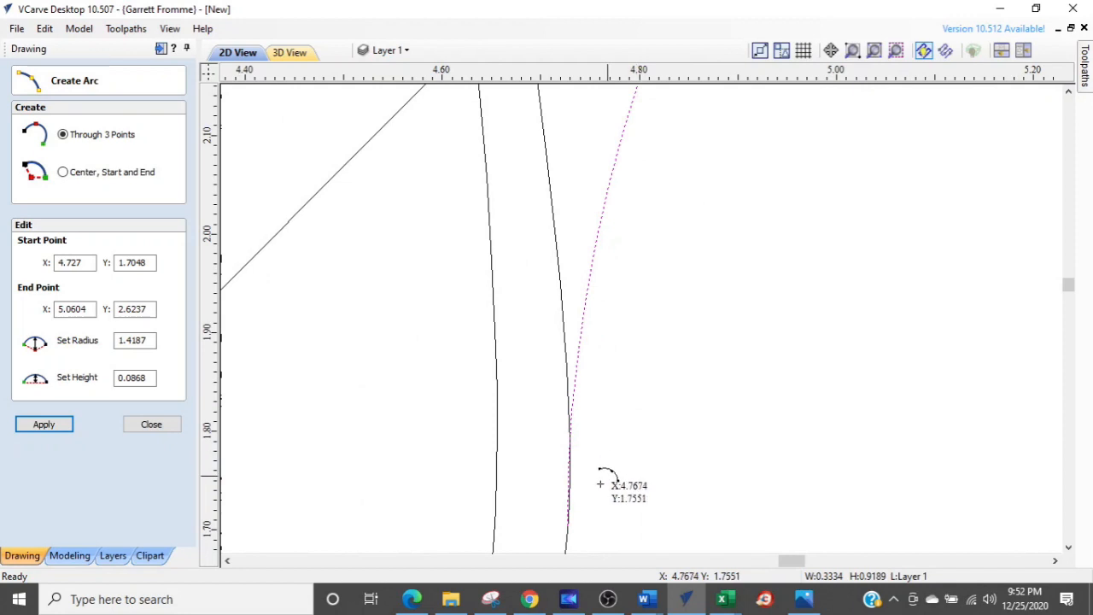
- Draw a second three-point arc of about 2.11 inch radius from the e's inner edge to the heart's upper line
scroll(608, 517, "down", 1)
scroll(607, 517, "up", 2)
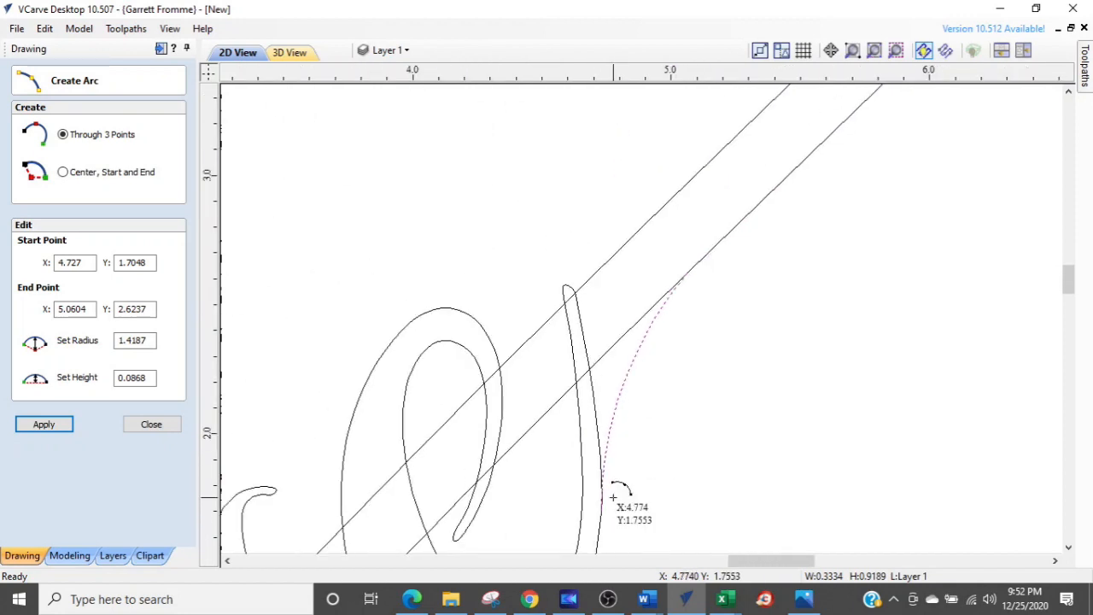
scroll(615, 501, "down", 2)
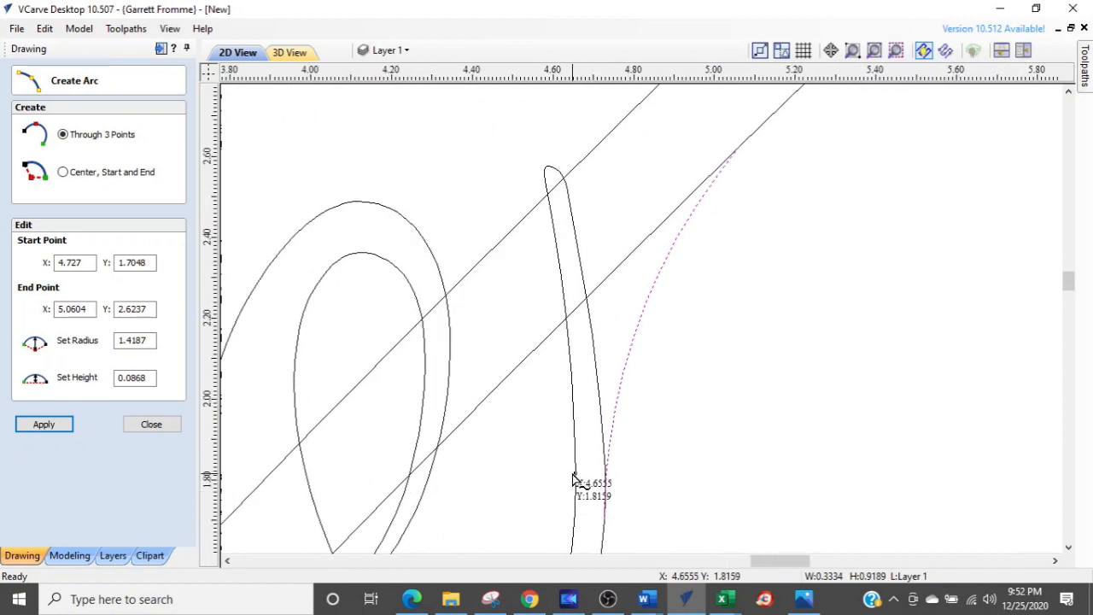
left_click(572, 479)
left_click(613, 243)
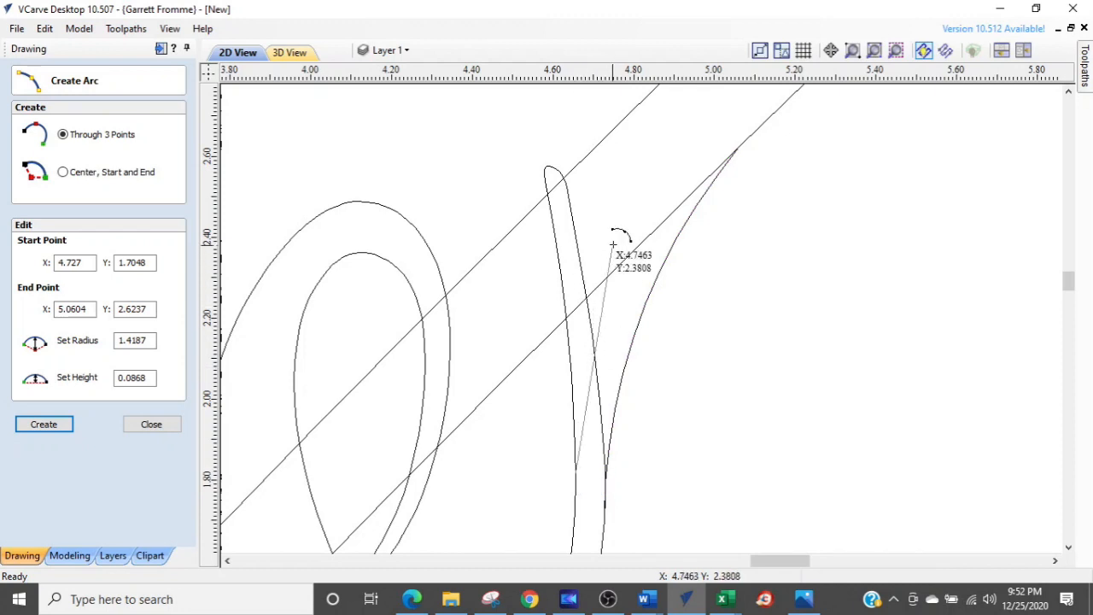
scroll(613, 243, "down", 2)
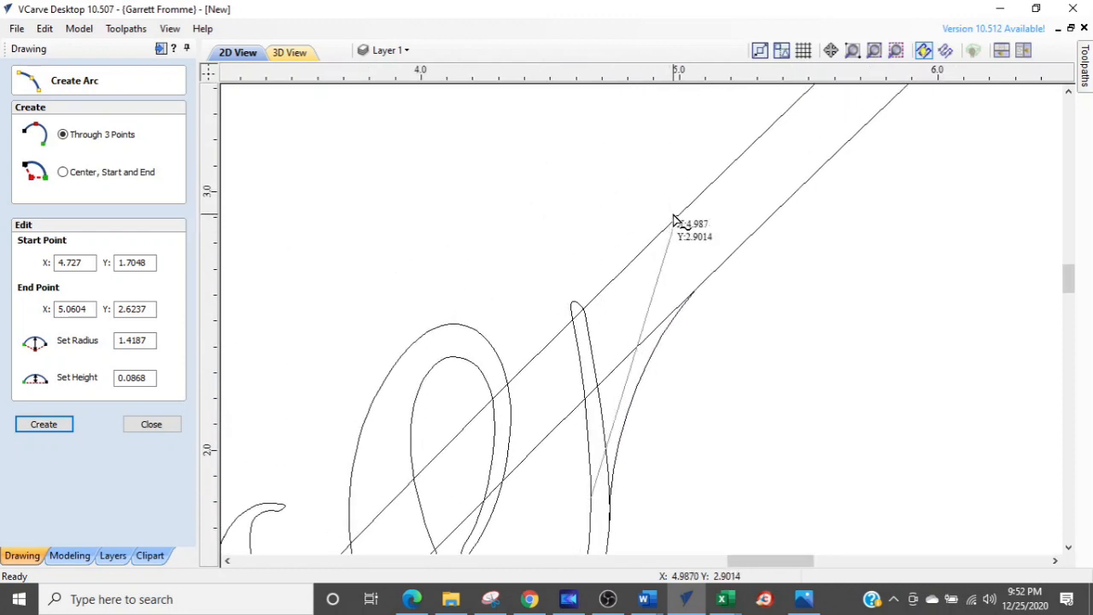
left_click(675, 218)
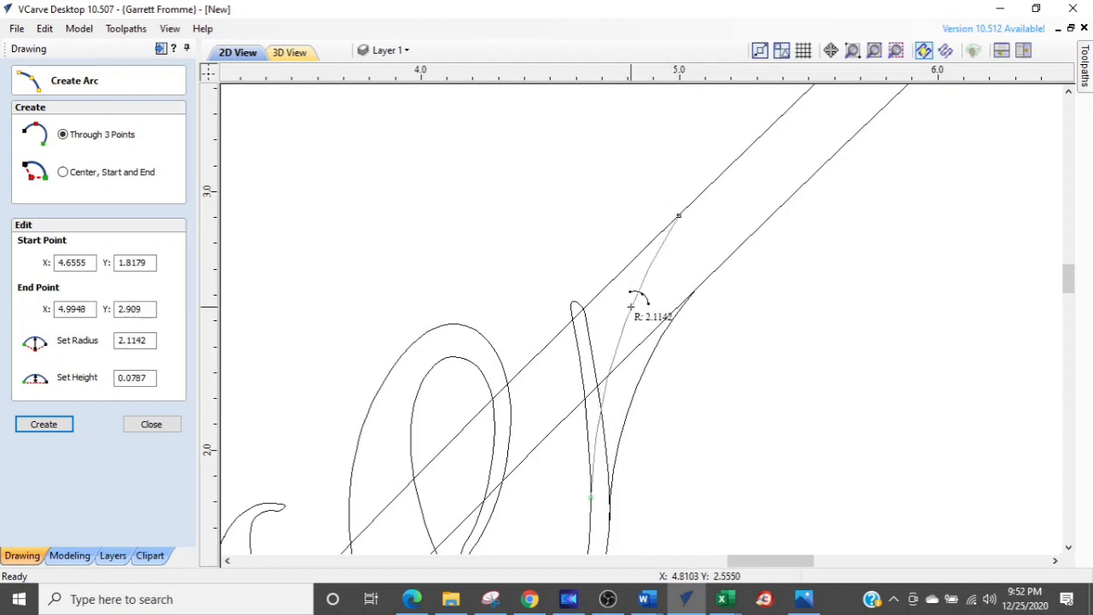
left_click(630, 306)
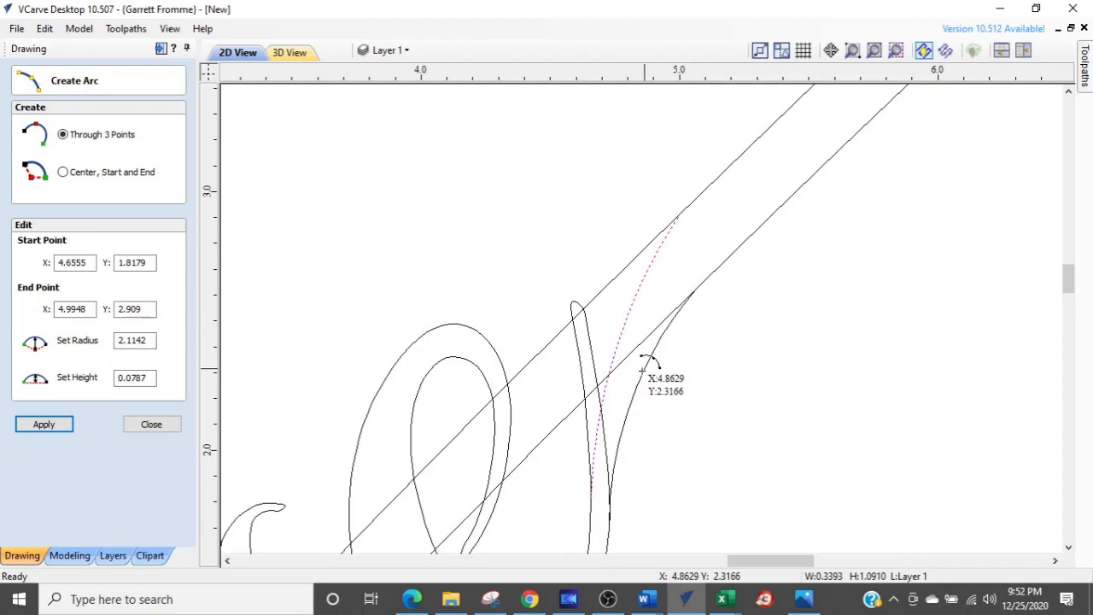
left_click(151, 426)
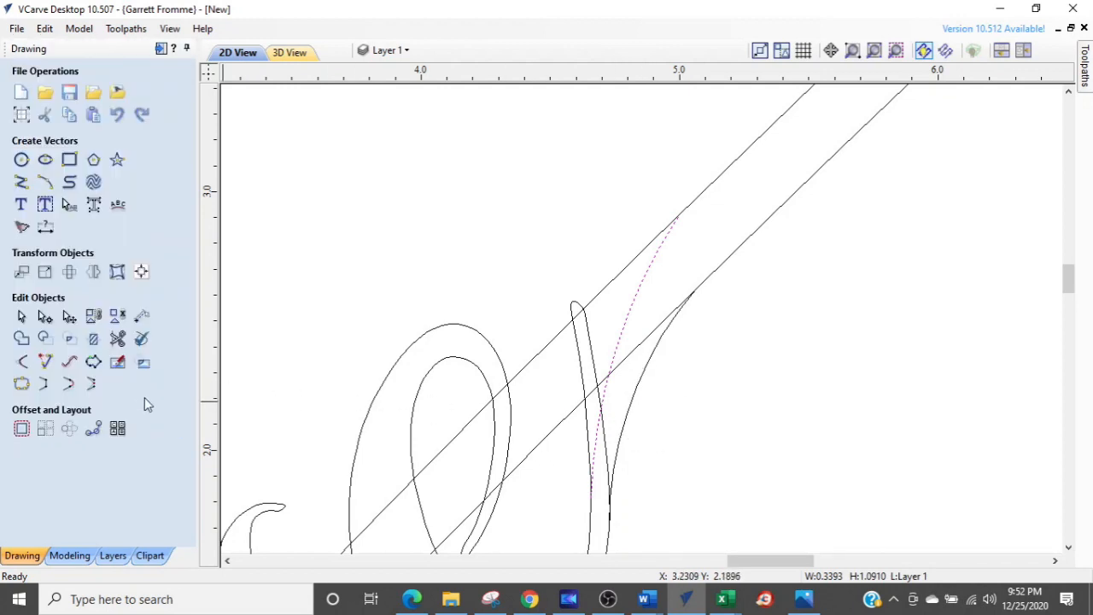
- Trim the heart's lower line between the two new arcs and its upper line between the e's tip and the inner arc
left_click(137, 350)
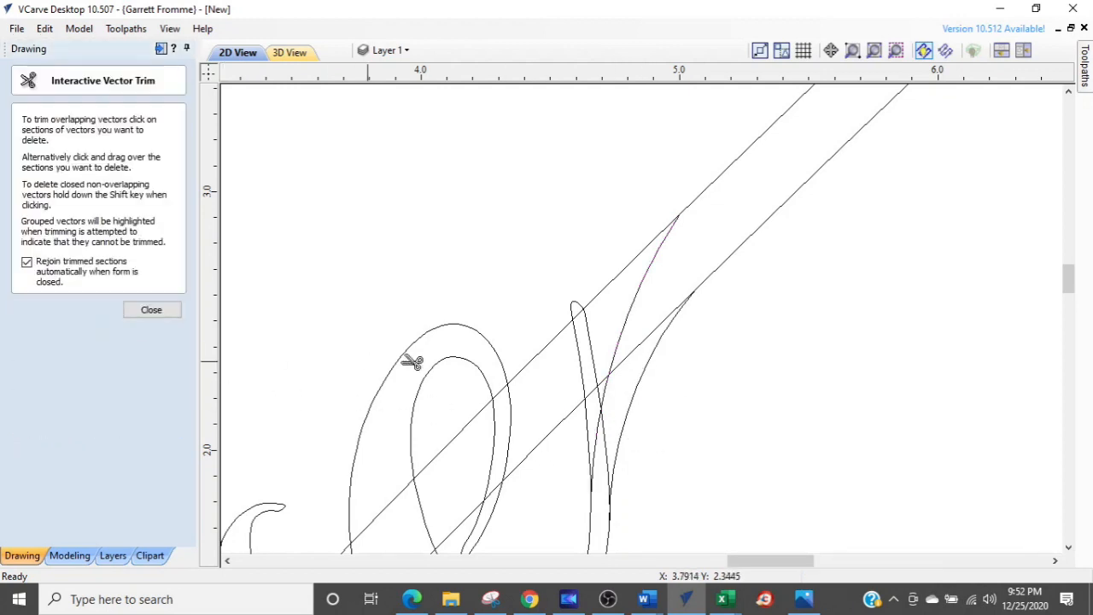
scroll(498, 351, "up", 3)
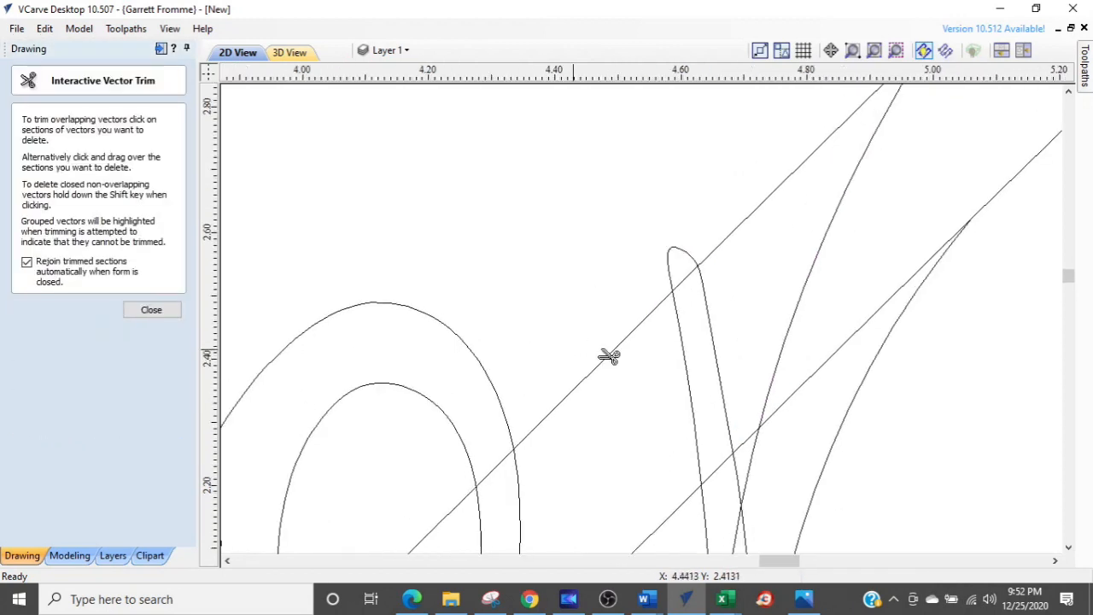
left_click(833, 361)
left_click(756, 220)
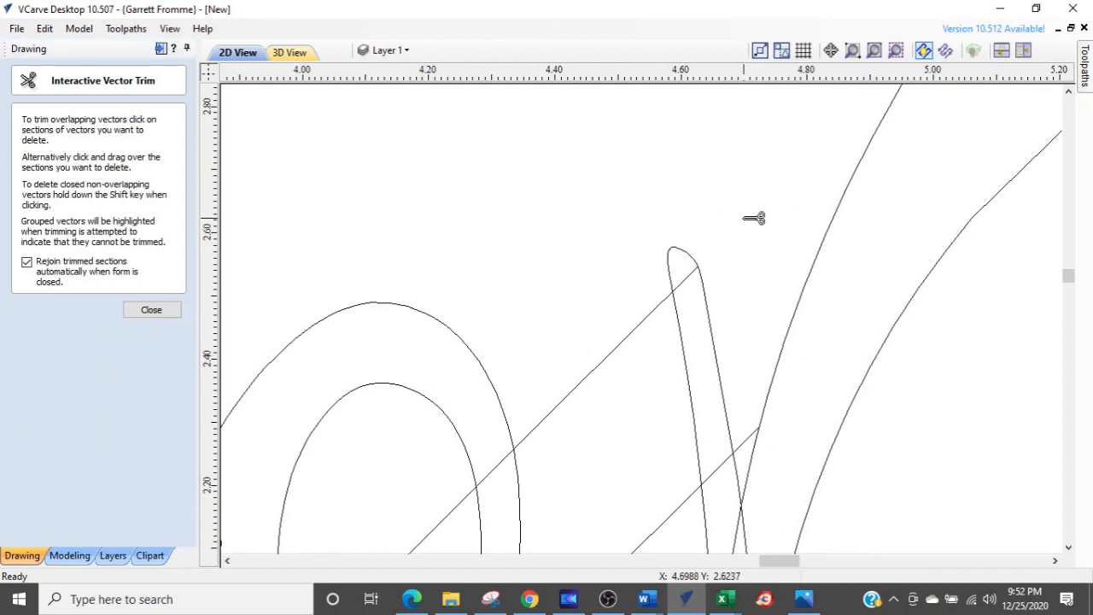
- Trim the section of the e's outer edge lying between the two new arcs
scroll(727, 344, "down", 3)
scroll(727, 345, "down", 1)
scroll(733, 415, "up", 4)
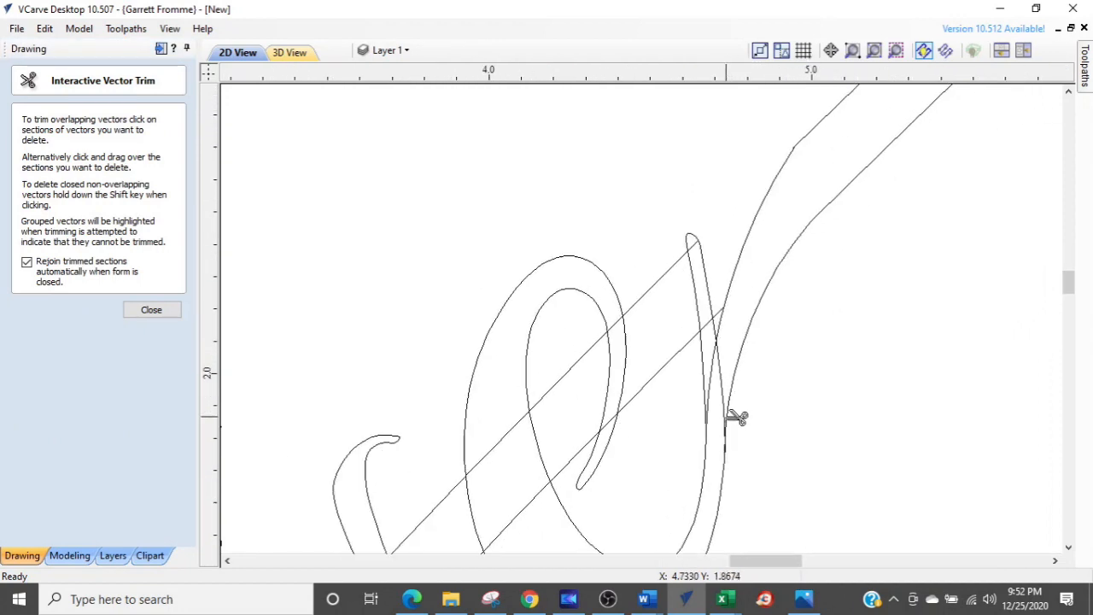
scroll(728, 418, "up", 3)
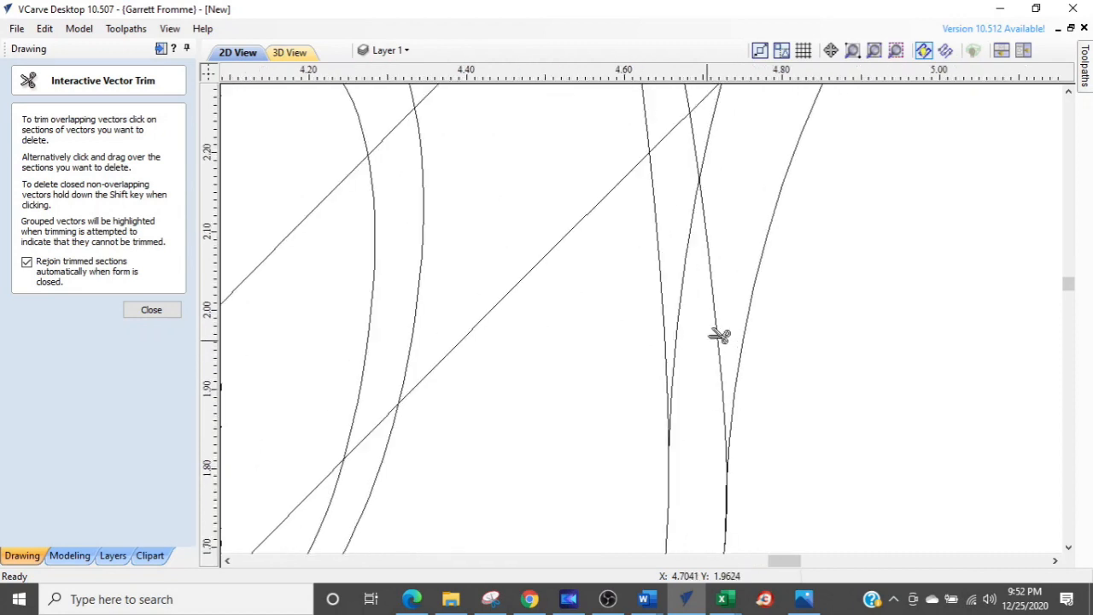
left_click(724, 296)
scroll(679, 323, "down", 5)
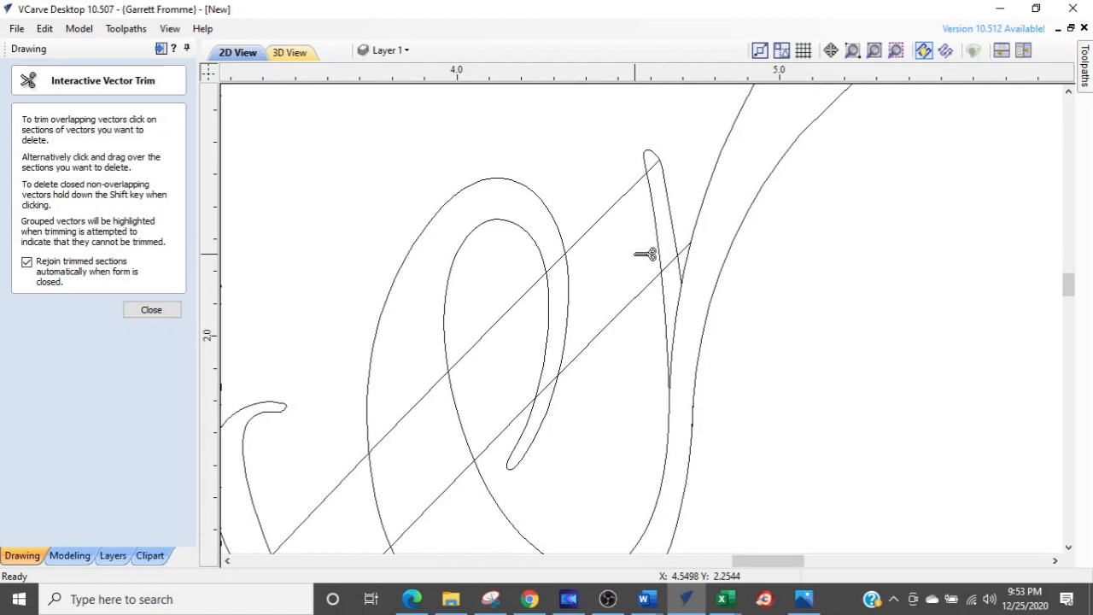
- Select the e's outline and the heart lines crossing it in turn to examine how the vectors connect along the lettering
key("Escape")
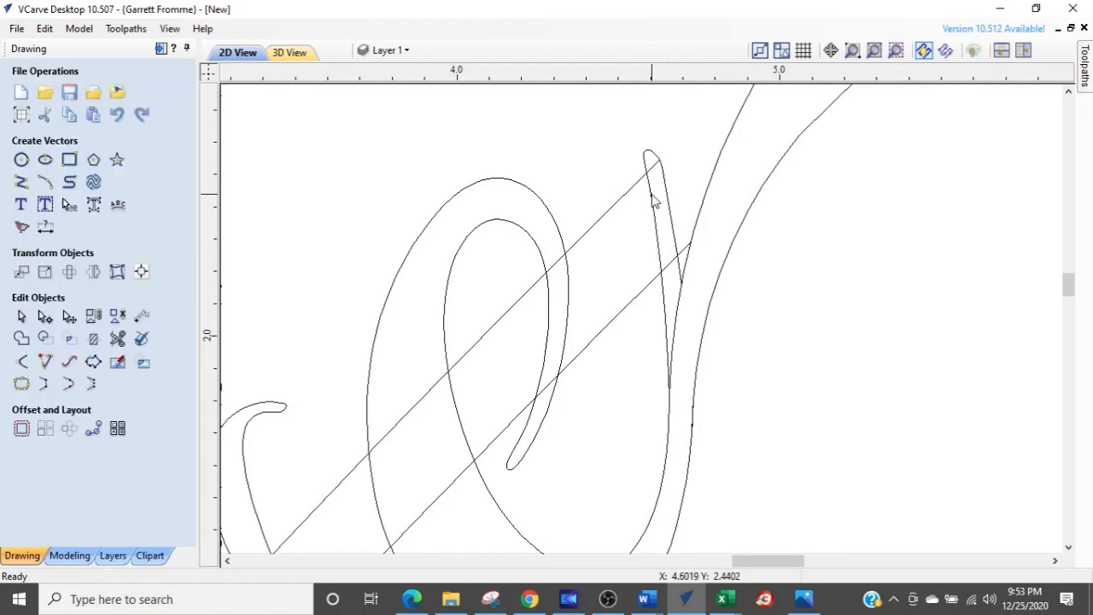
left_click(652, 200)
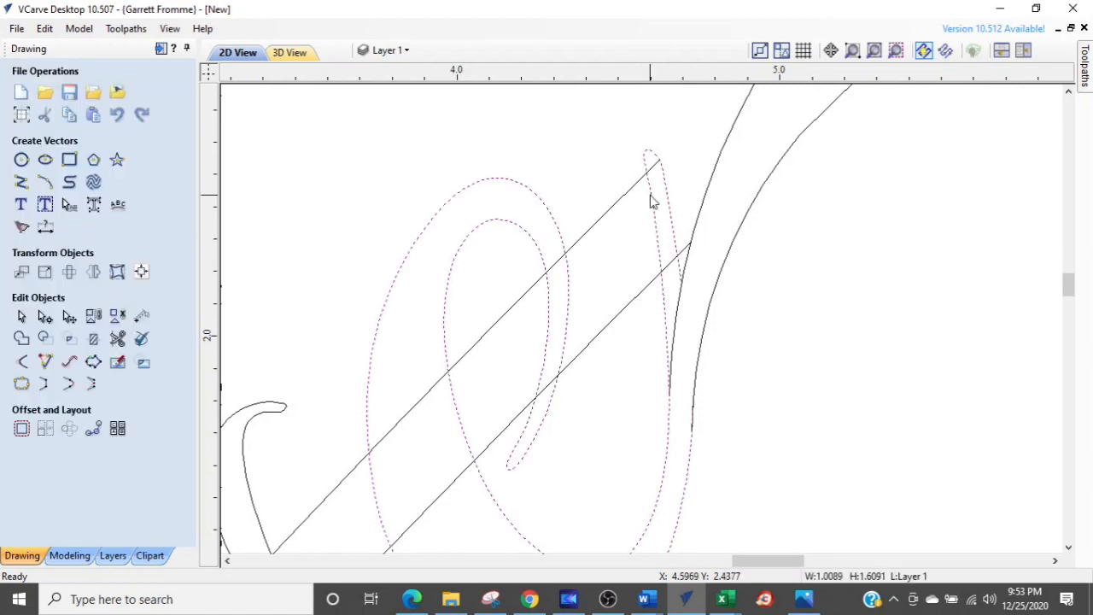
left_click(636, 330)
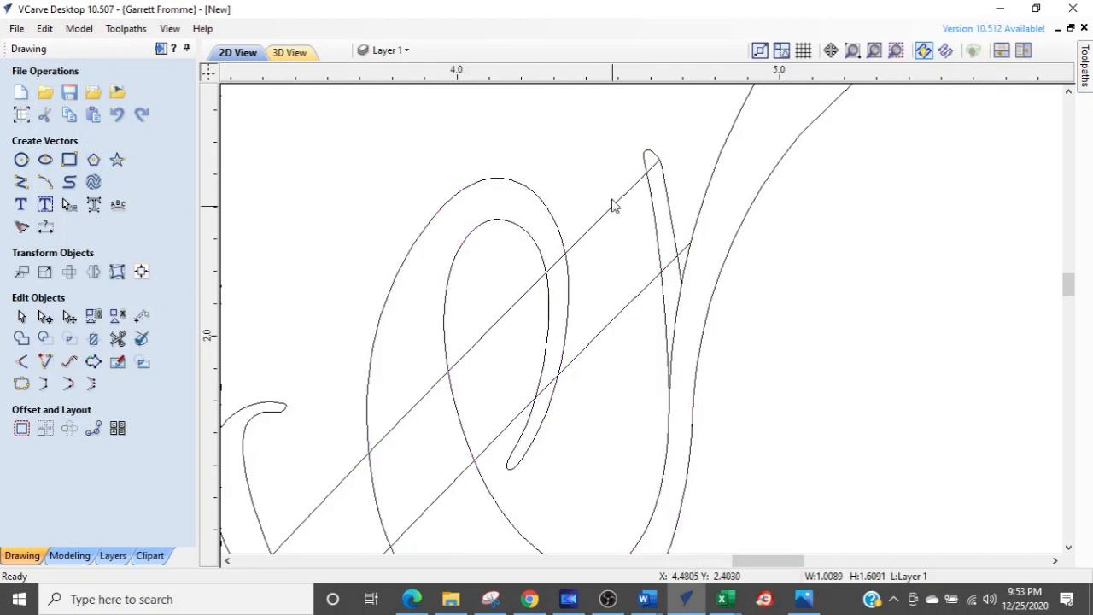
left_click_drag(611, 171, 604, 360)
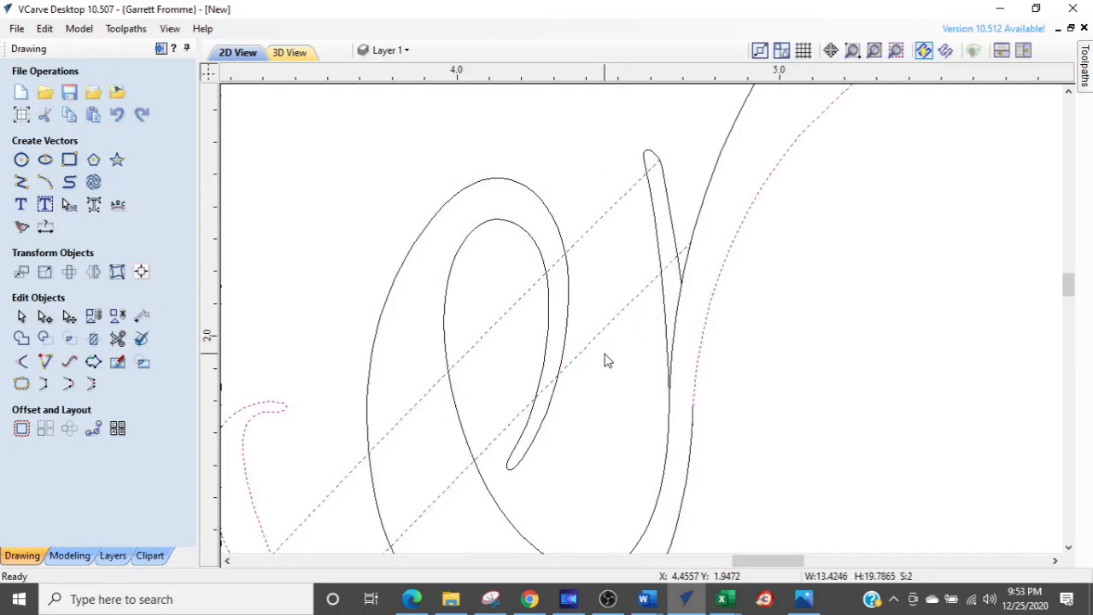
scroll(605, 360, "down", 5)
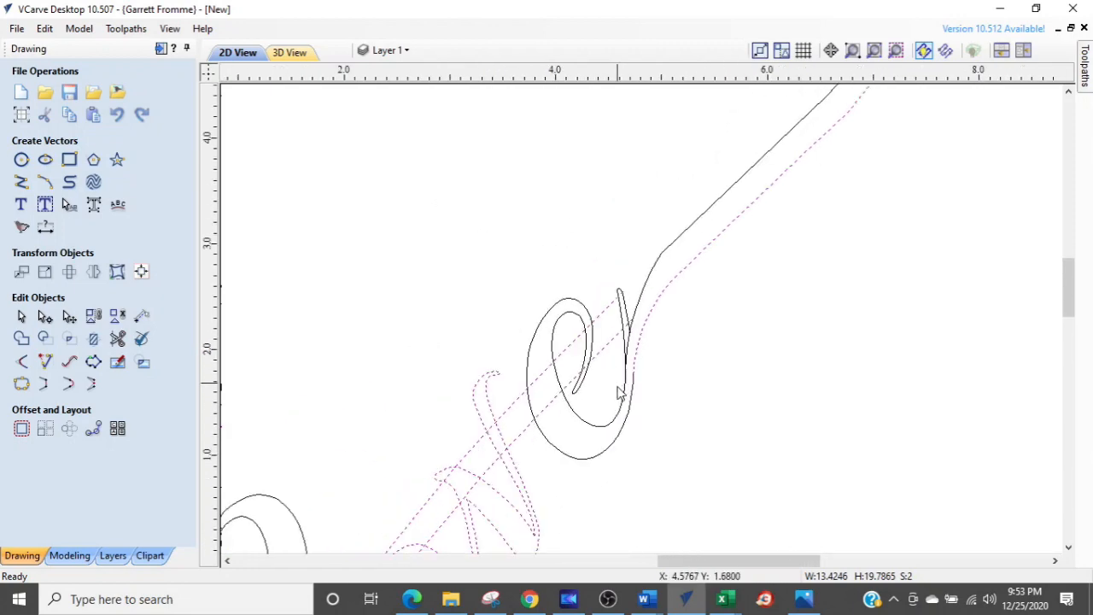
scroll(617, 413, "up", 3)
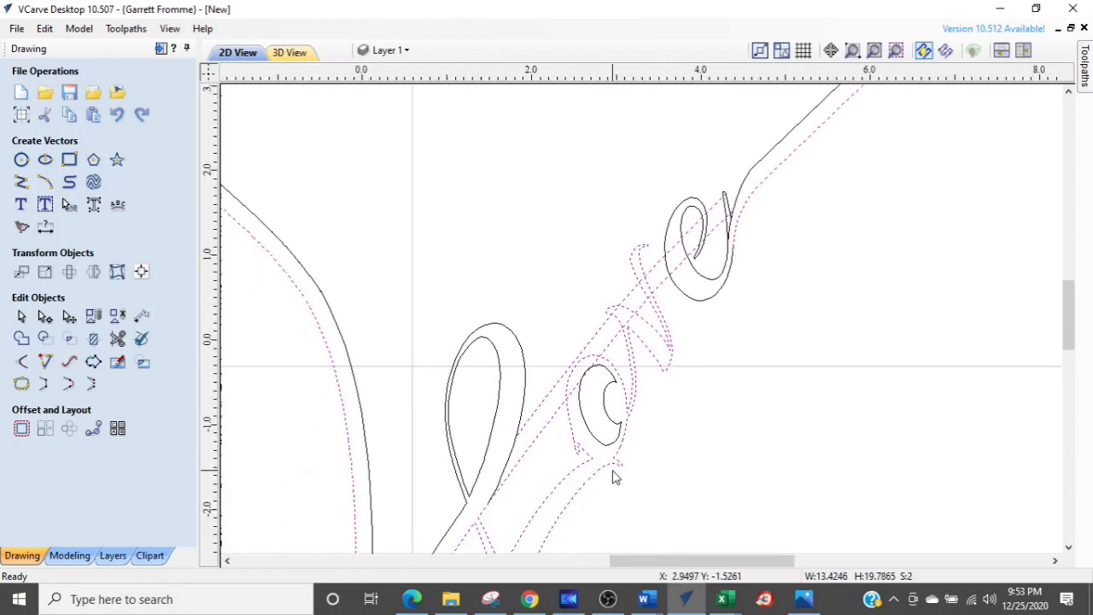
scroll(615, 476, "up", 2)
middle_click_drag(622, 465, 719, 344)
scroll(563, 433, "up", 3)
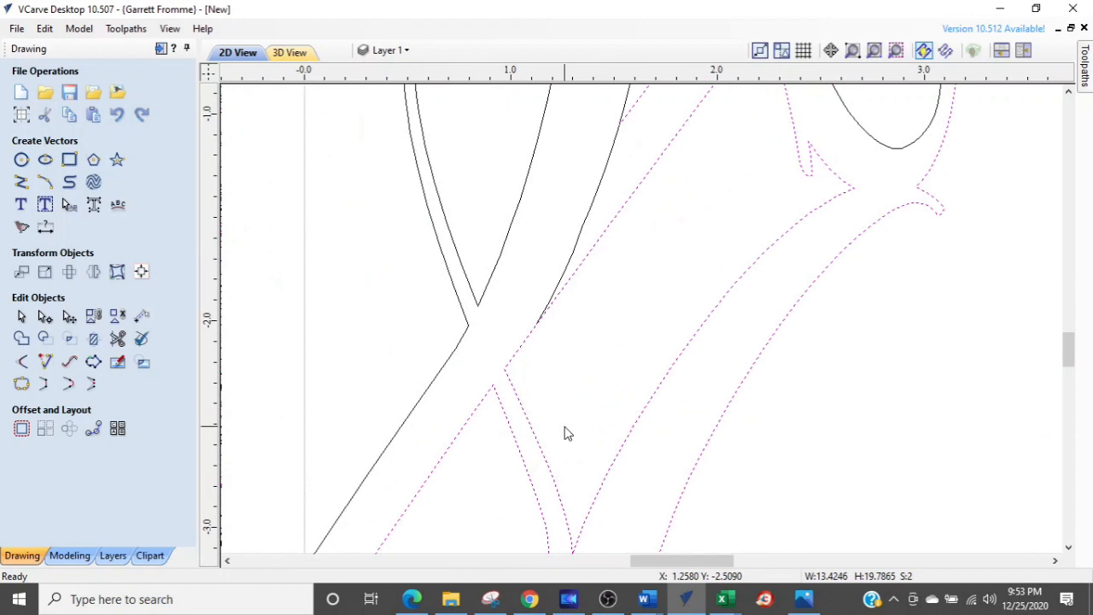
left_click(553, 339)
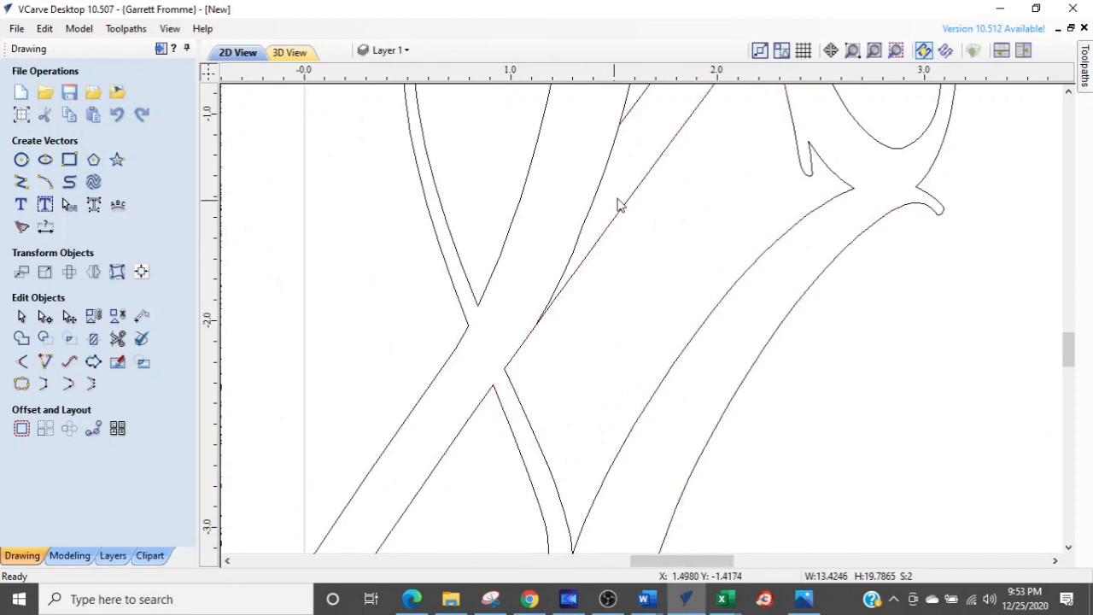
- Trim the heart's double line in the gap between the L and the o, and between the e's loop and its upright tip
left_click(118, 338)
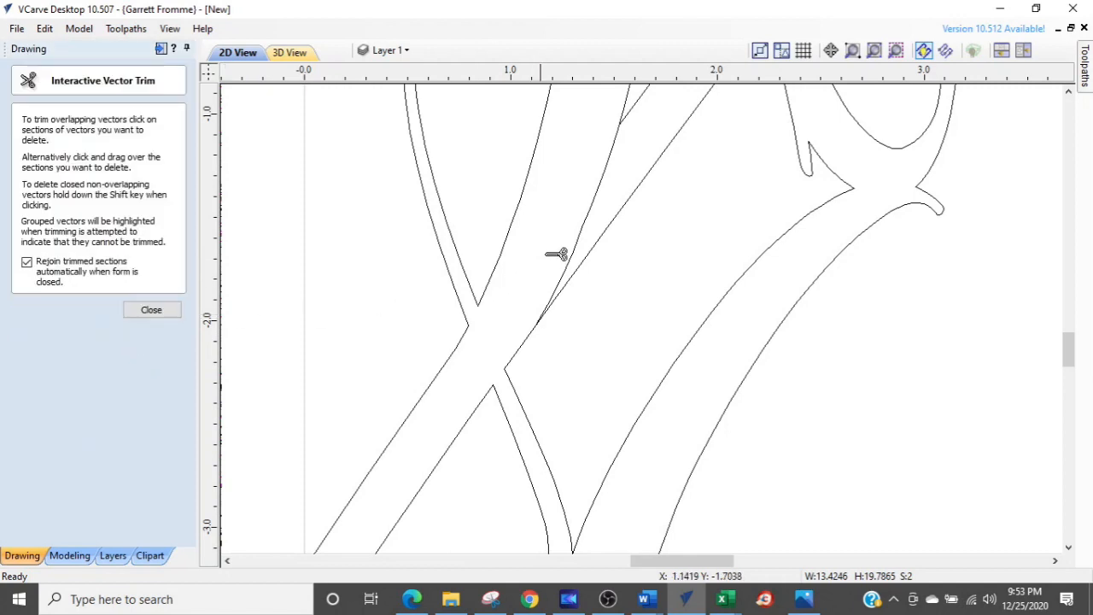
left_click(618, 219)
mouse_move(625, 279)
middle_mouse_down()
mouse_move(598, 383)
mouse_move(538, 383)
middle_mouse_up()
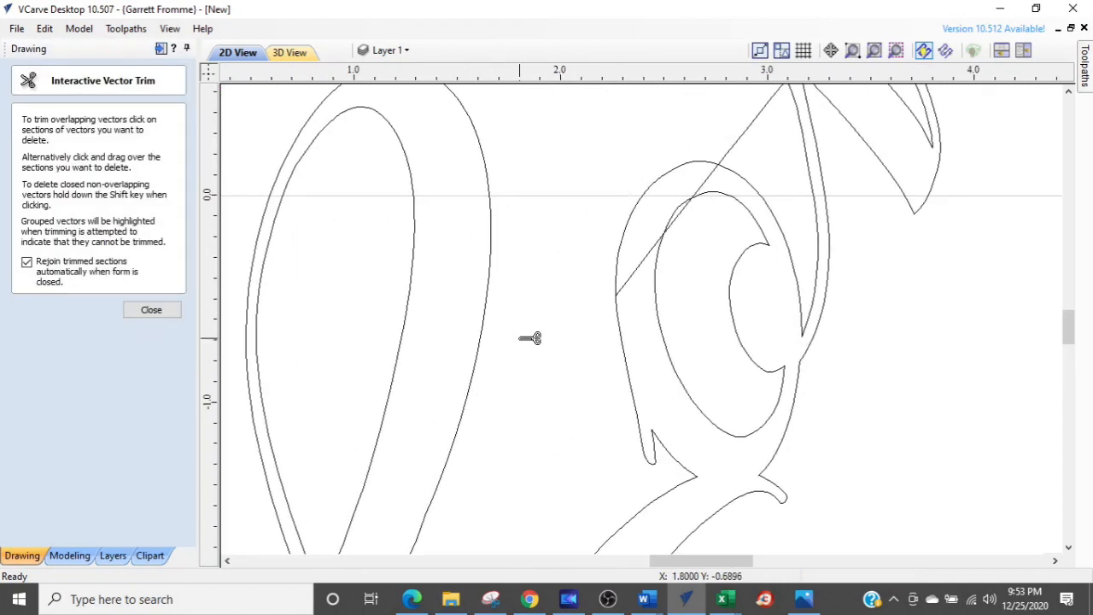
scroll(550, 464, "down", 3)
scroll(725, 420, "up", 2)
scroll(680, 316, "up", 1)
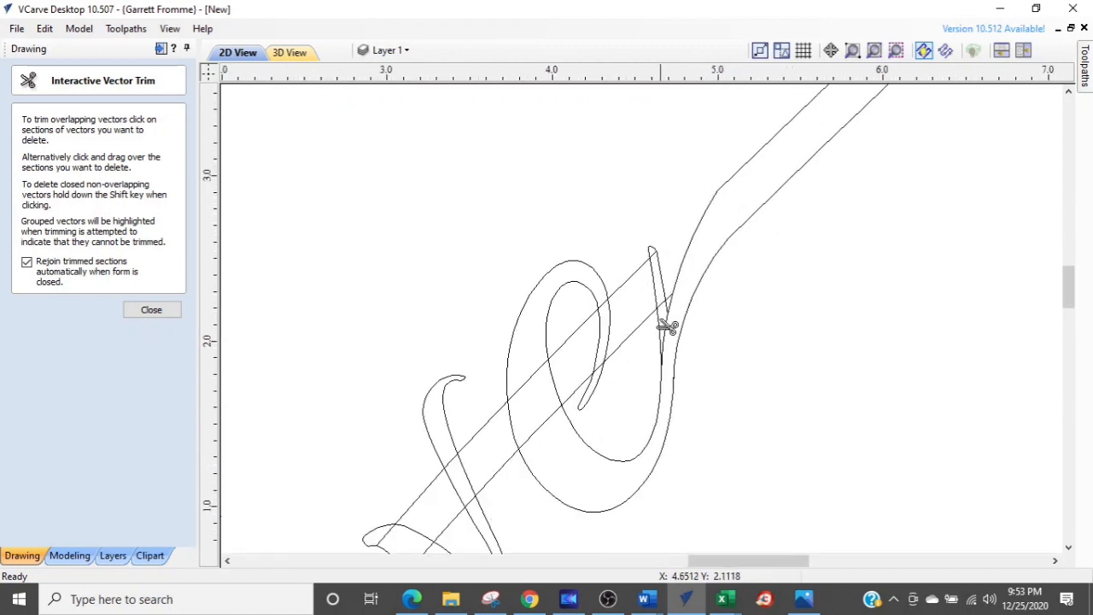
left_click(626, 334)
left_click(632, 275)
key("Escape")
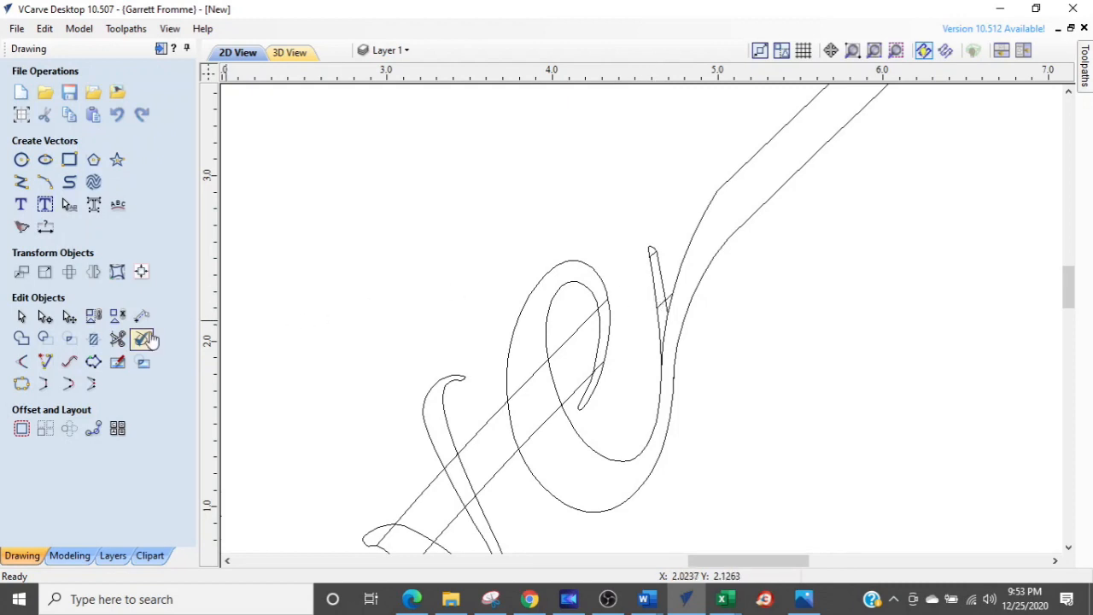
- Trim away the e's upright tip and the small leftover segments beside the inner connecting arc
left_click(118, 339)
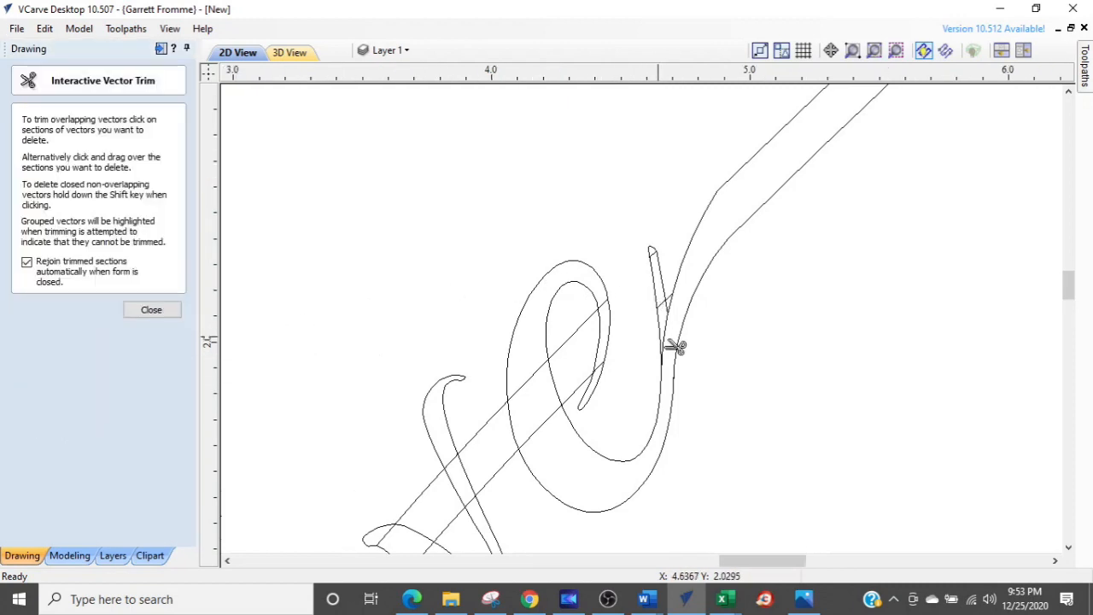
scroll(675, 342, "up", 1)
scroll(670, 227, "up", 1)
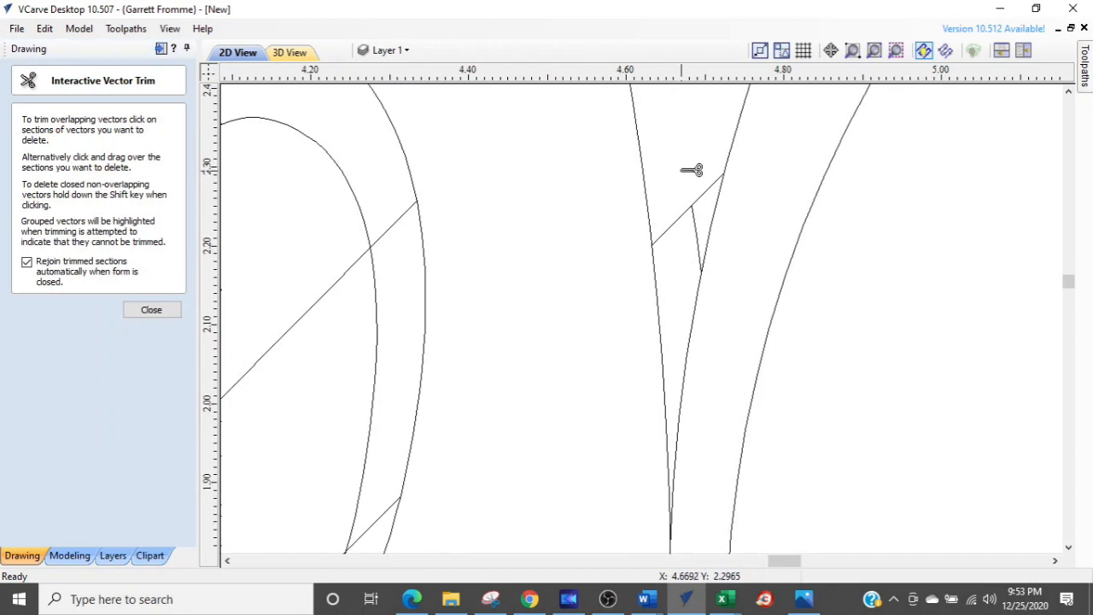
scroll(626, 282, "down", 1)
scroll(636, 282, "down", 1)
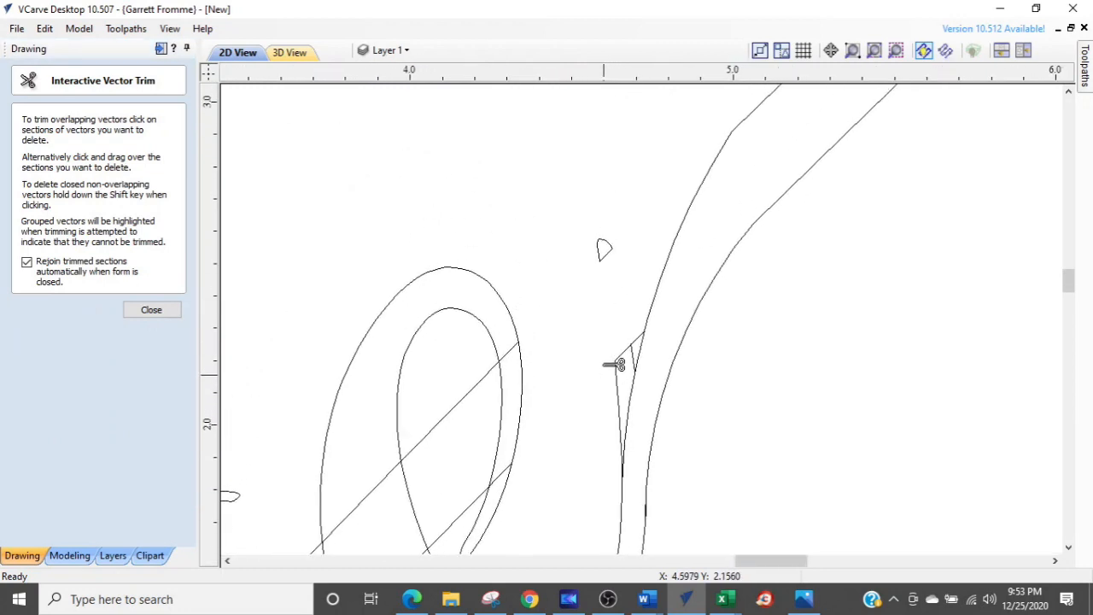
scroll(641, 367, "up", 2)
scroll(647, 392, "up", 1)
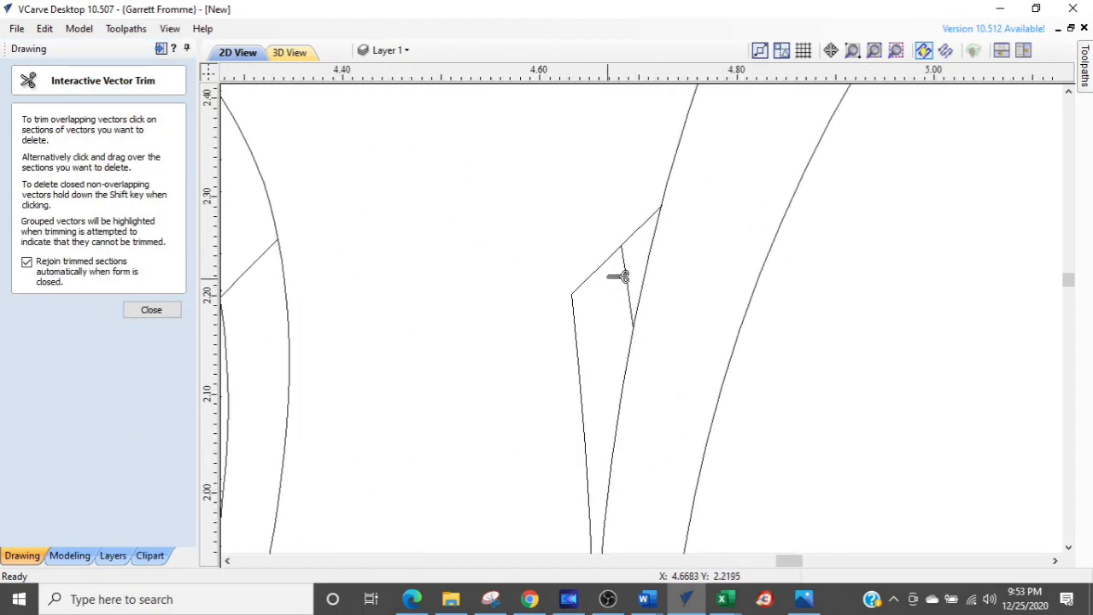
left_click(615, 271)
left_click(572, 309)
left_click(624, 272)
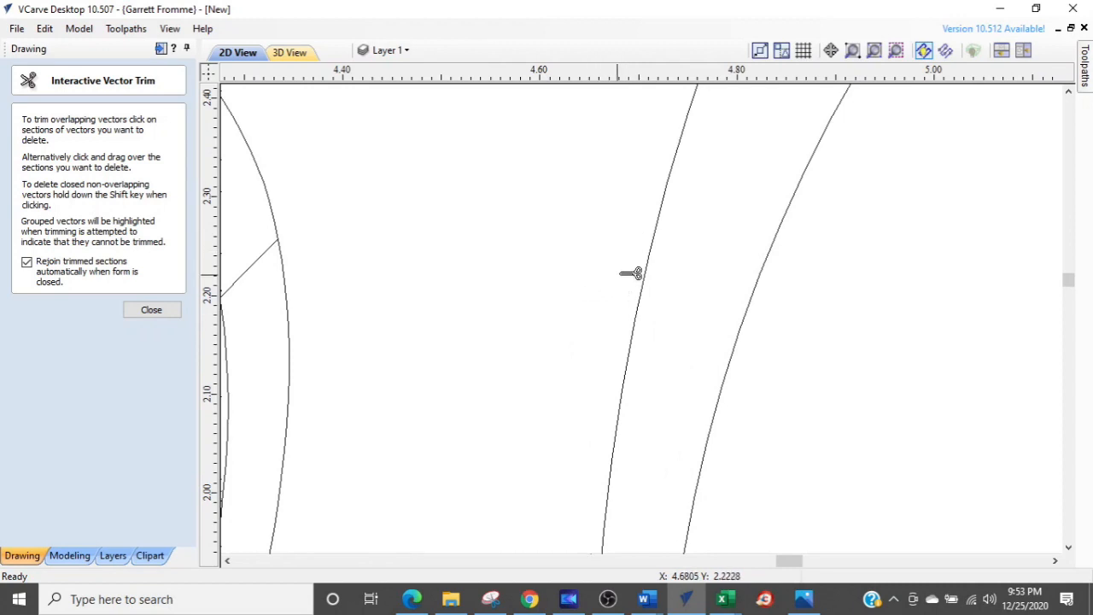
scroll(537, 366, "down", 3)
key("Escape")
scroll(540, 366, "down", 1)
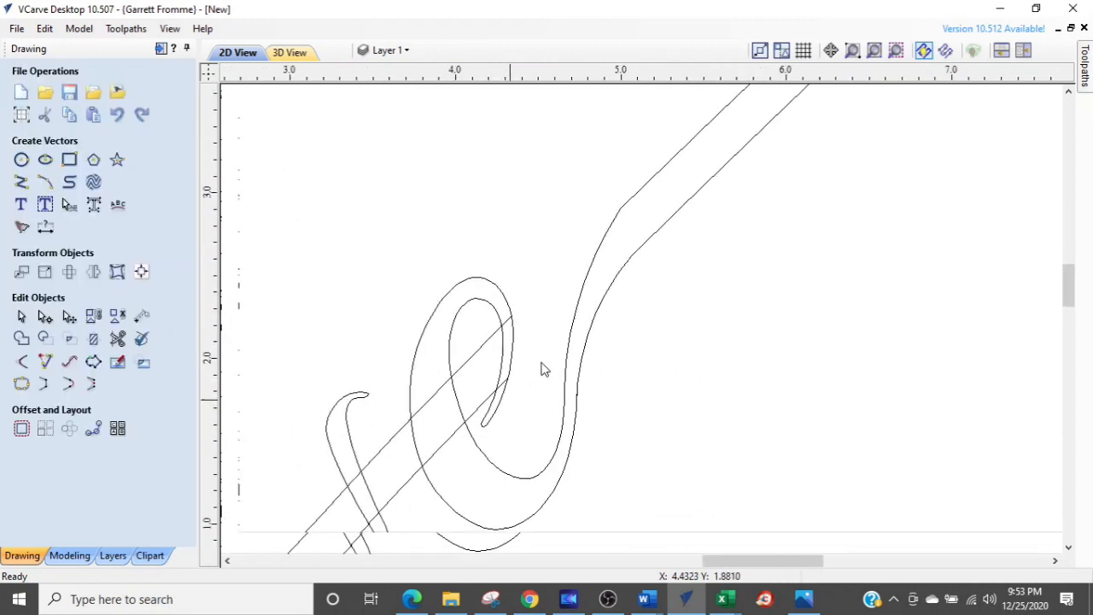
- Delete the two remaining diagonal heart lines that cross the v and the e
scroll(494, 411, "up", 1)
left_click(492, 412)
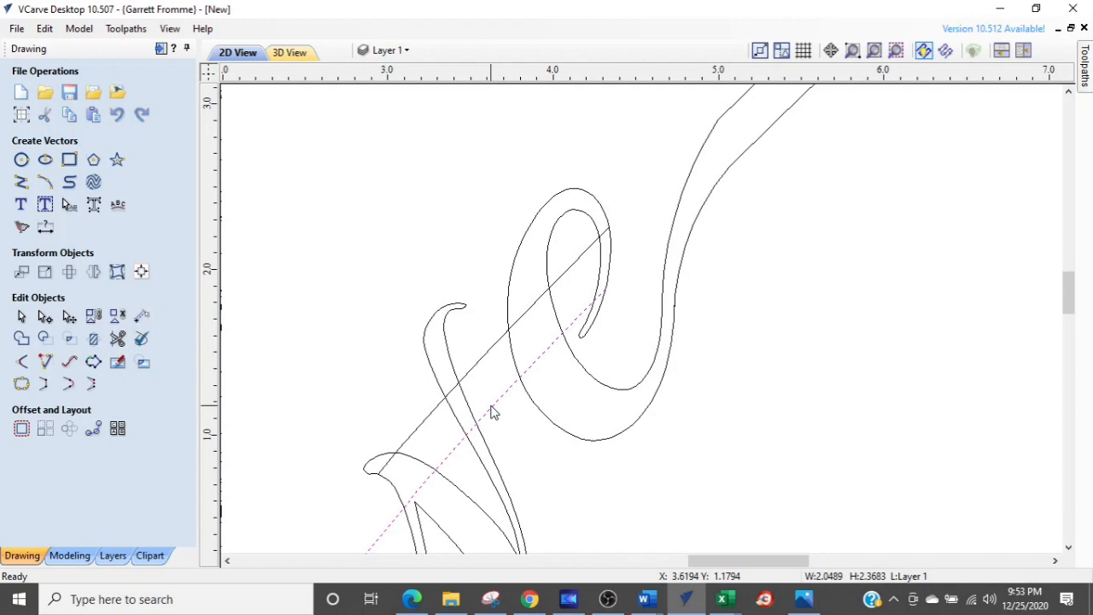
key("Delete")
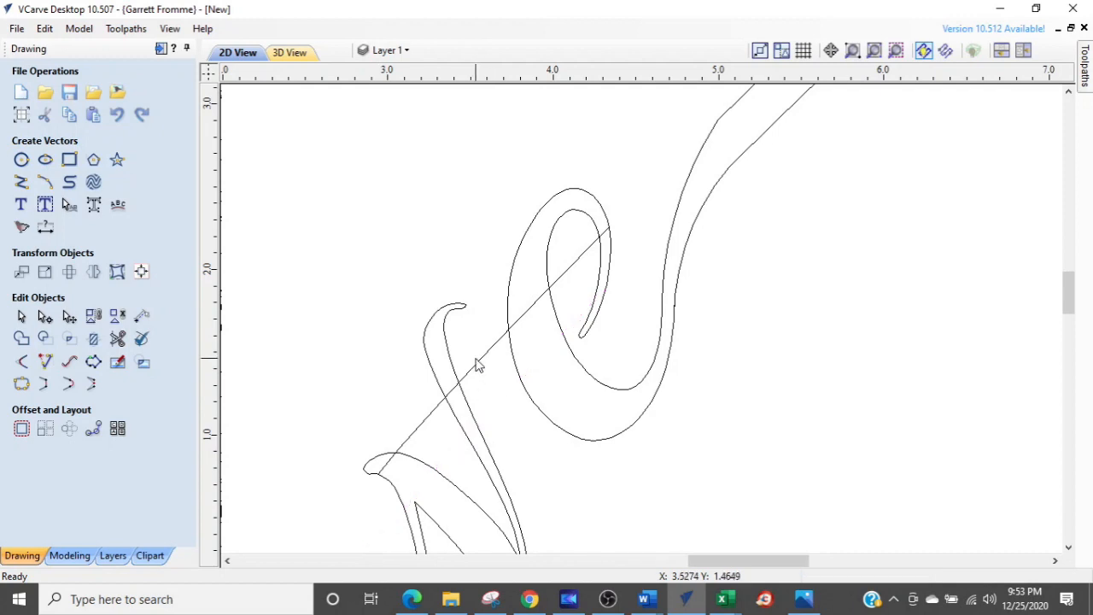
left_click(477, 364)
key("Delete")
scroll(559, 479, "down", 3)
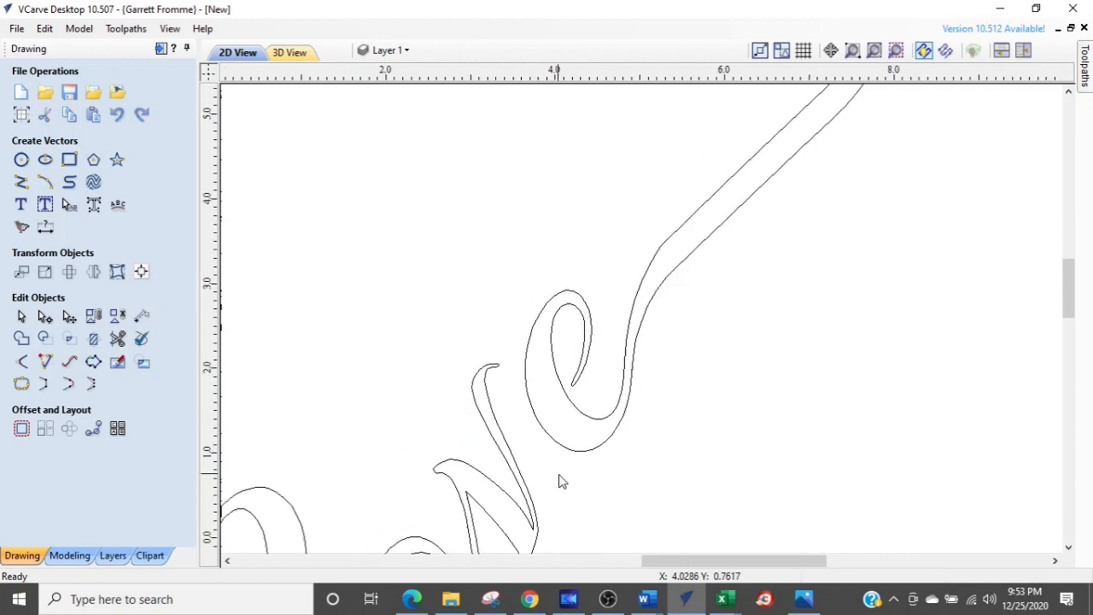
- Examine the lettering up close, including the joint where the e's outer edge meets the outer connecting arc
scroll(654, 373, "up", 3)
scroll(668, 382, "up", 3)
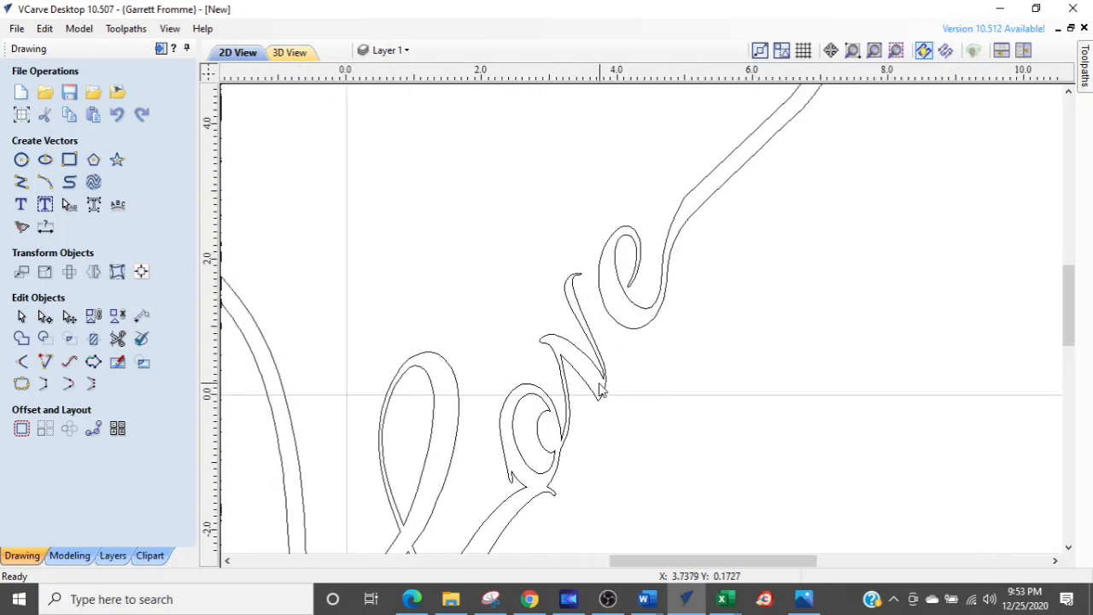
scroll(620, 285, "up", 1)
scroll(713, 333, "up", 1)
scroll(590, 328, "up", 1)
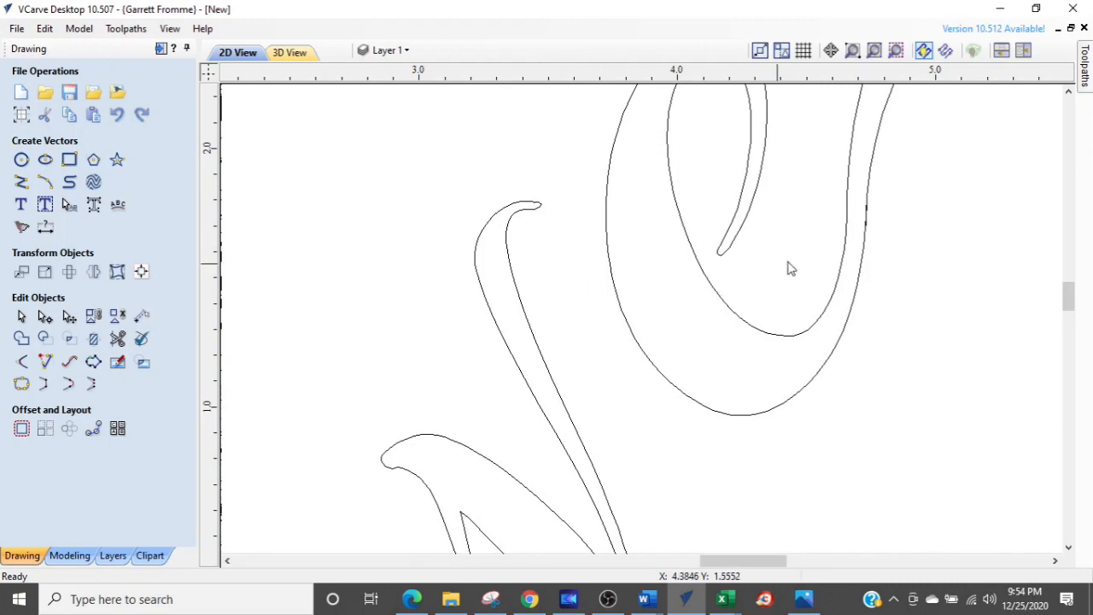
scroll(875, 223, "up", 2)
left_click(860, 231)
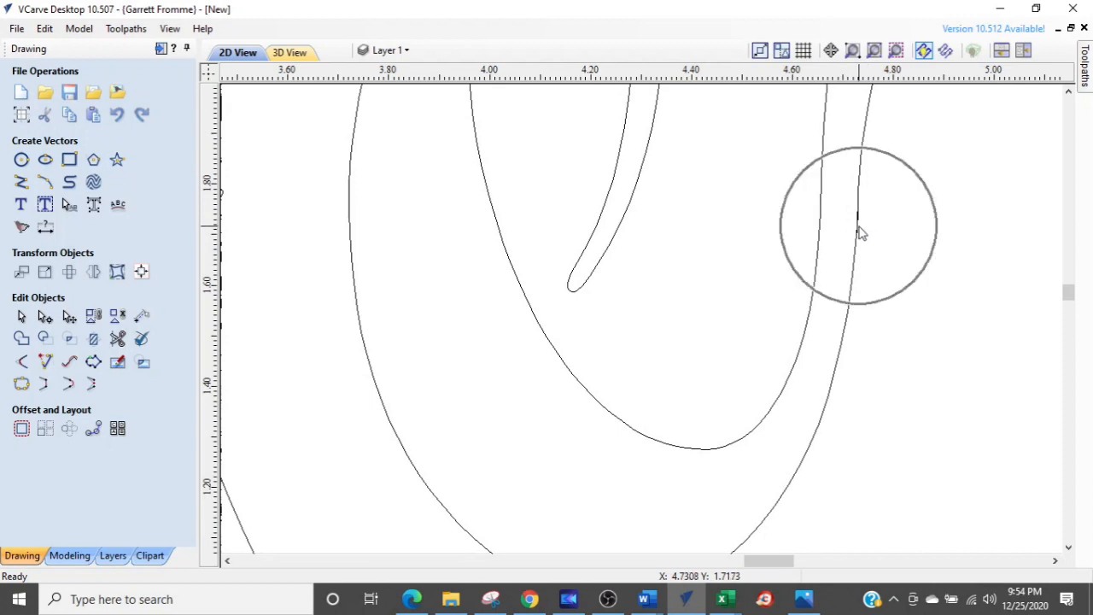
scroll(858, 233, "down", 1)
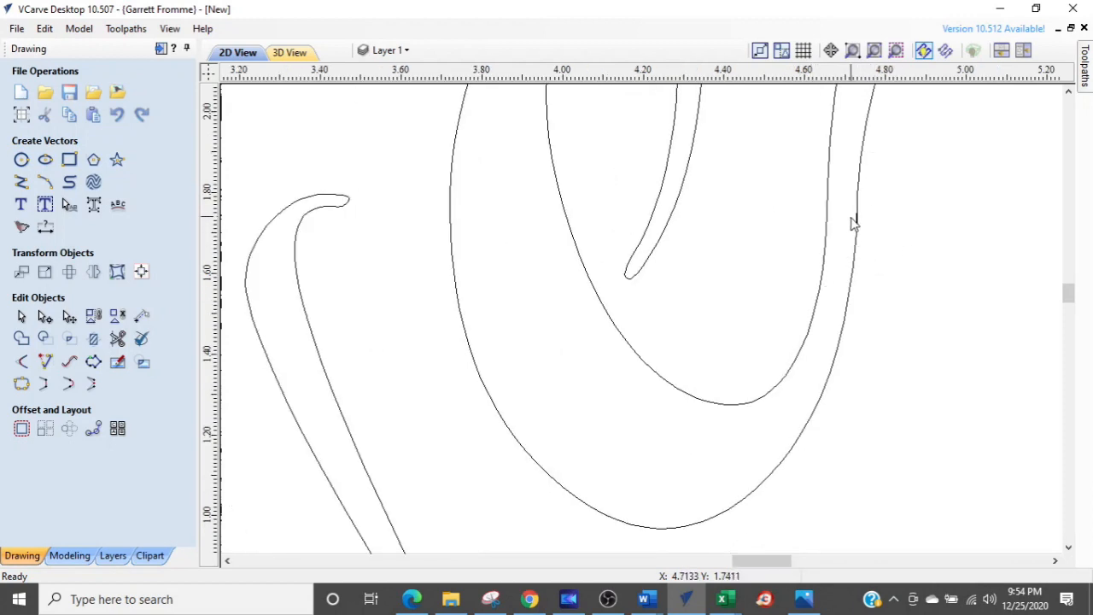
scroll(786, 303, "down", 2)
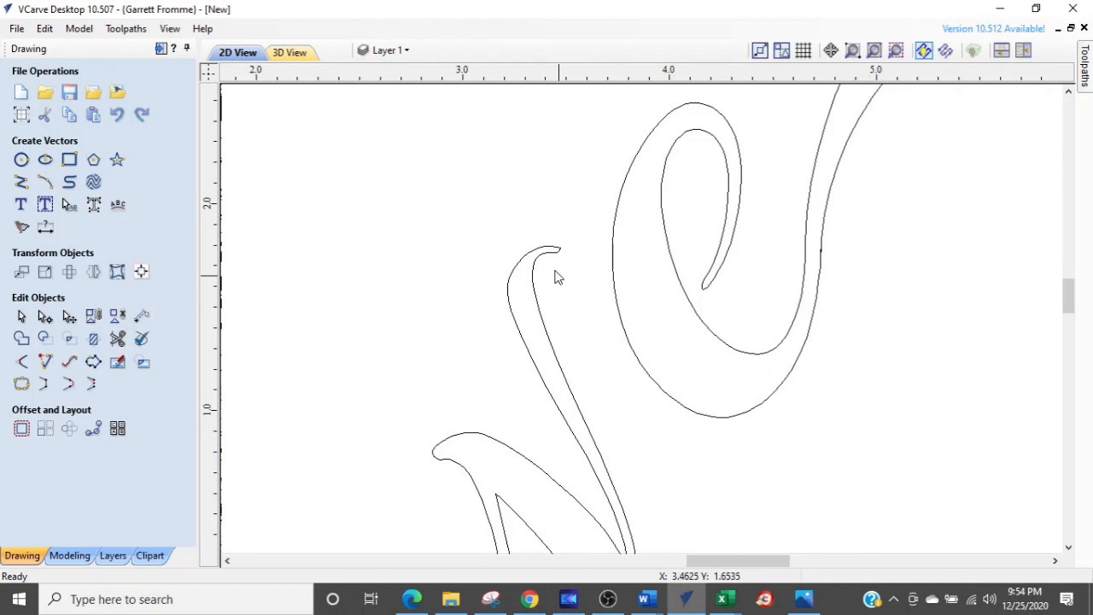
- Draw a smooth curve from the lower edge of the v's tip across the e to the outer edge of the e's inner tail
left_click(72, 184)
scroll(521, 244, "up", 4)
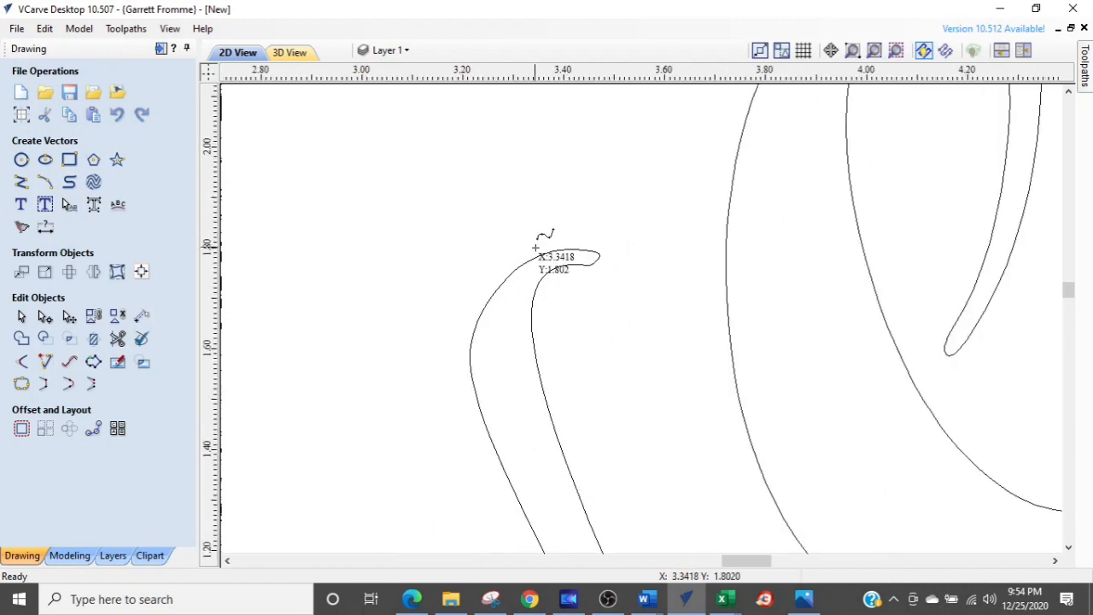
left_click(603, 268)
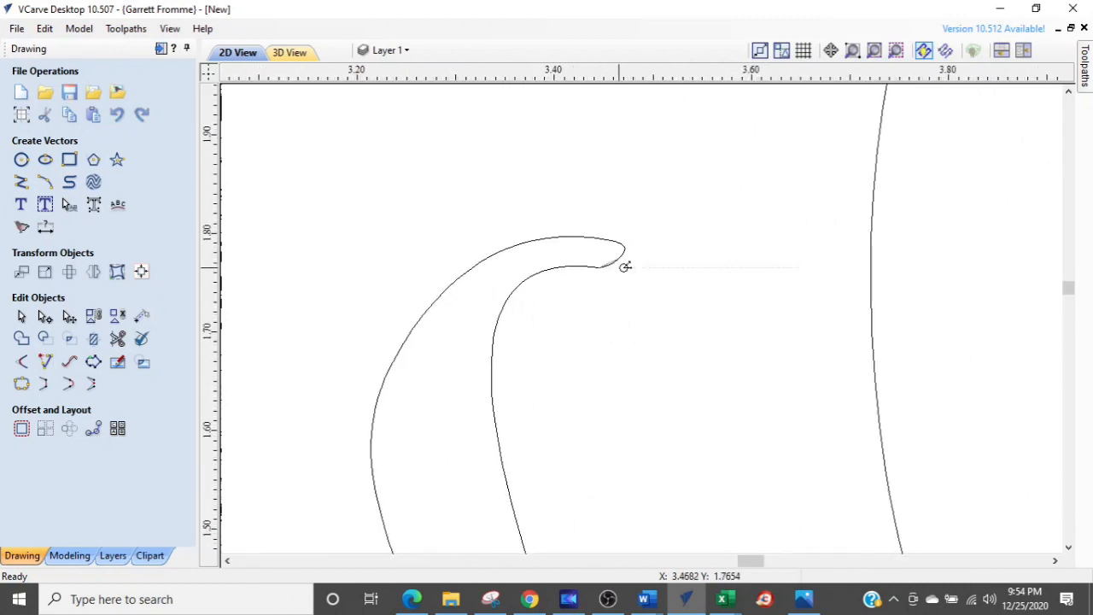
scroll(741, 292, "down", 3)
middle_click_drag(737, 290, 588, 250)
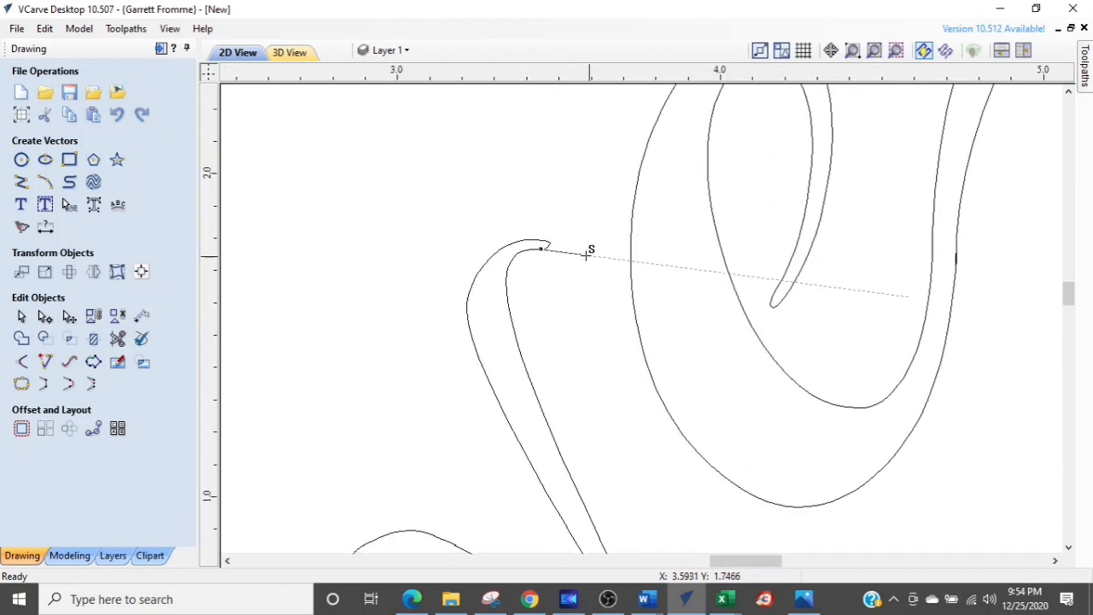
left_click(620, 263)
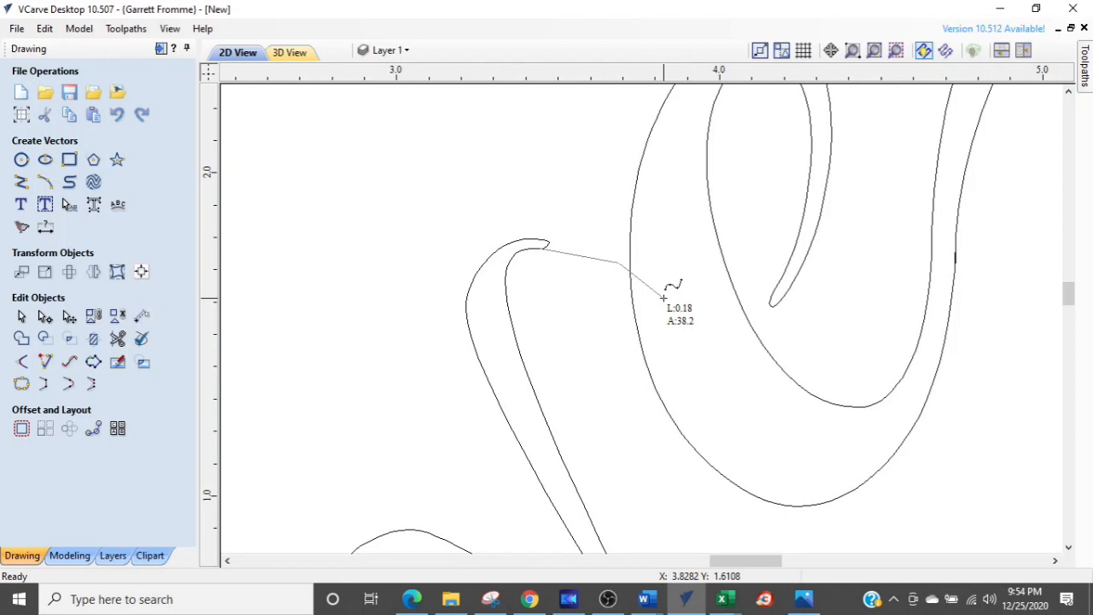
left_click_drag(662, 294, 693, 339)
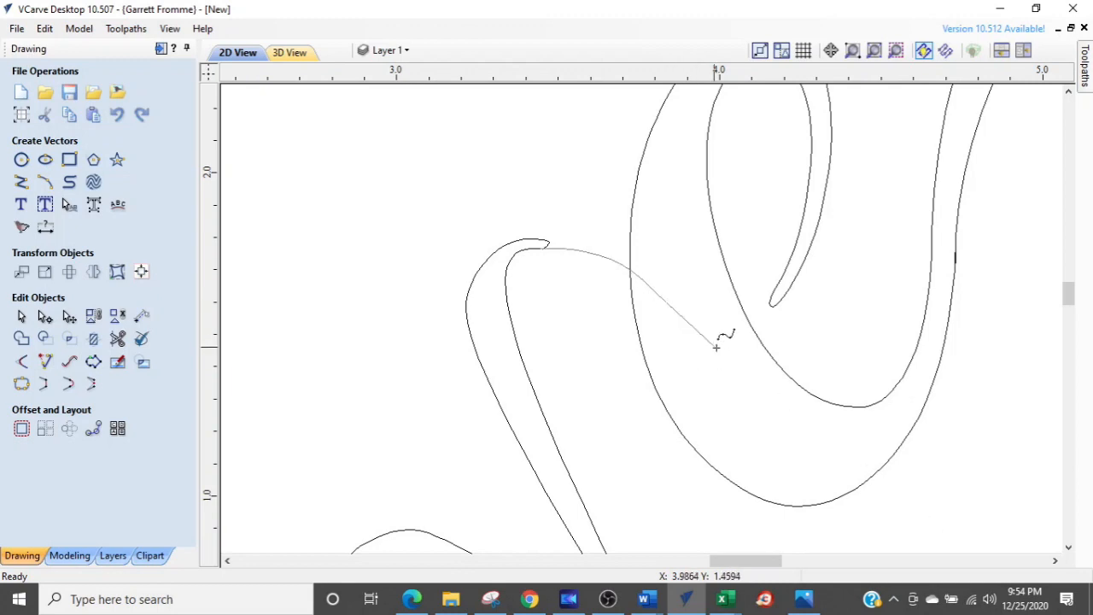
left_click_drag(766, 352, 793, 337)
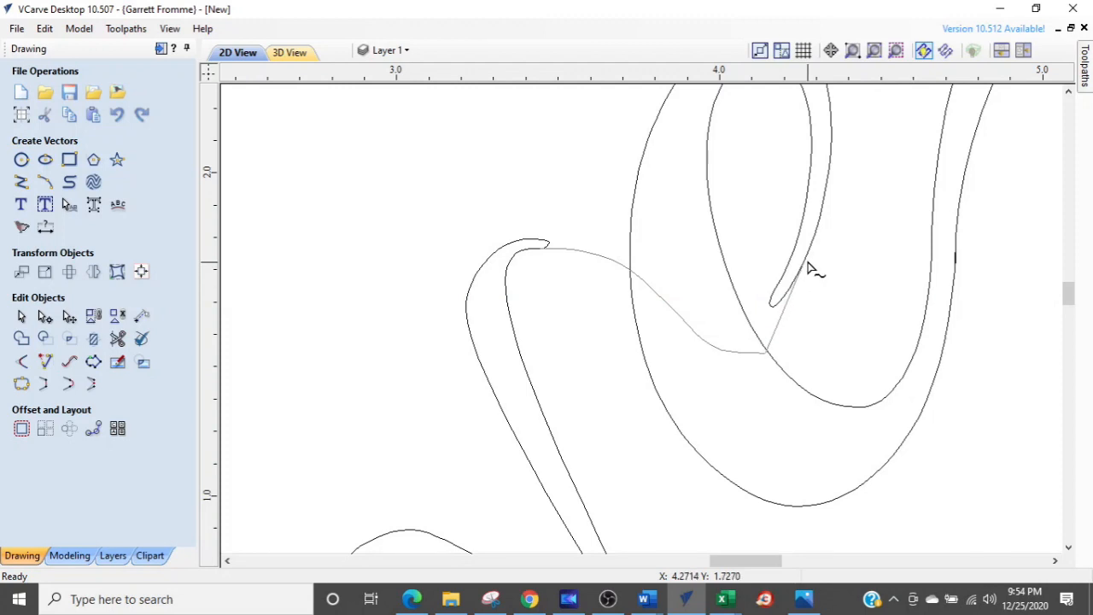
left_click_drag(810, 256, 797, 274)
key("Escape")
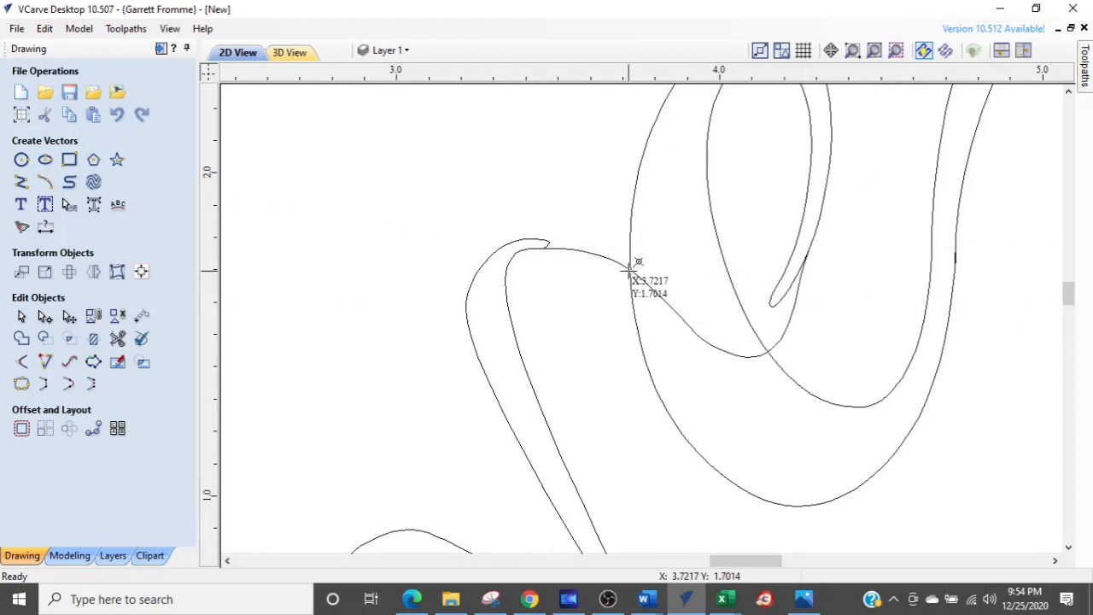
- Draw a second curve from the upper edge of the v's tip, above the first curve, to the inner edge of the e's inner tail
scroll(540, 241, "up", 5)
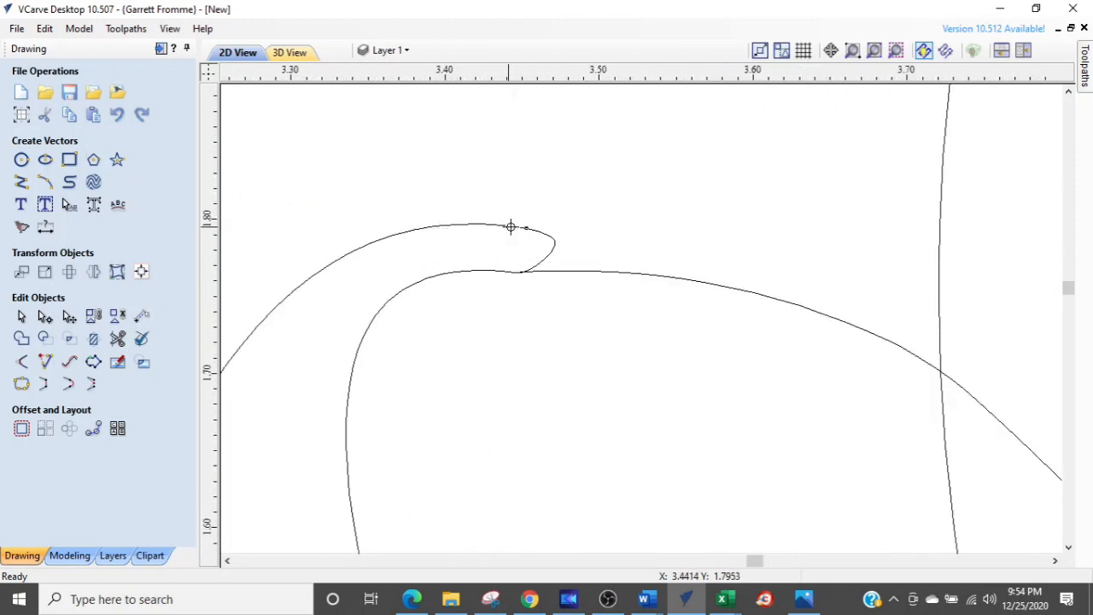
left_click(524, 228)
scroll(790, 223, "down", 2)
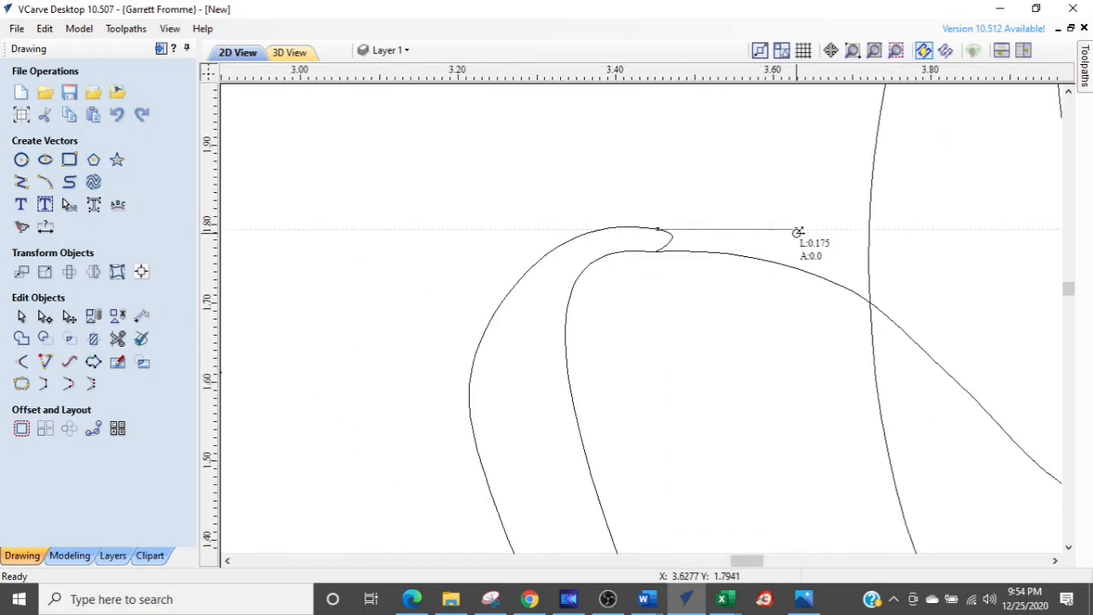
left_click(807, 243)
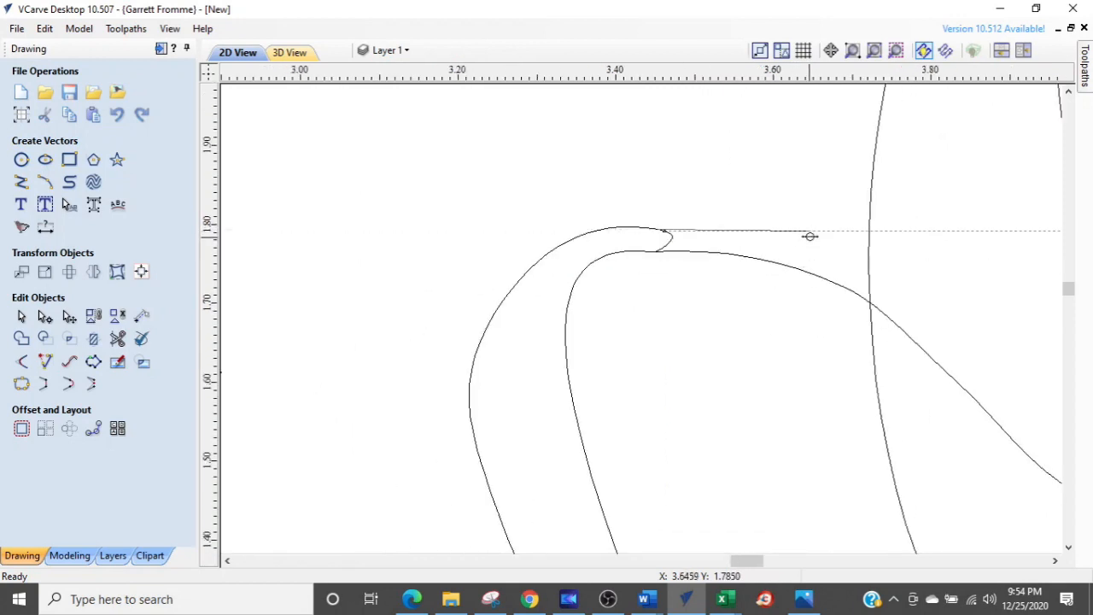
left_click(940, 291)
middle_click_drag(923, 296, 658, 212)
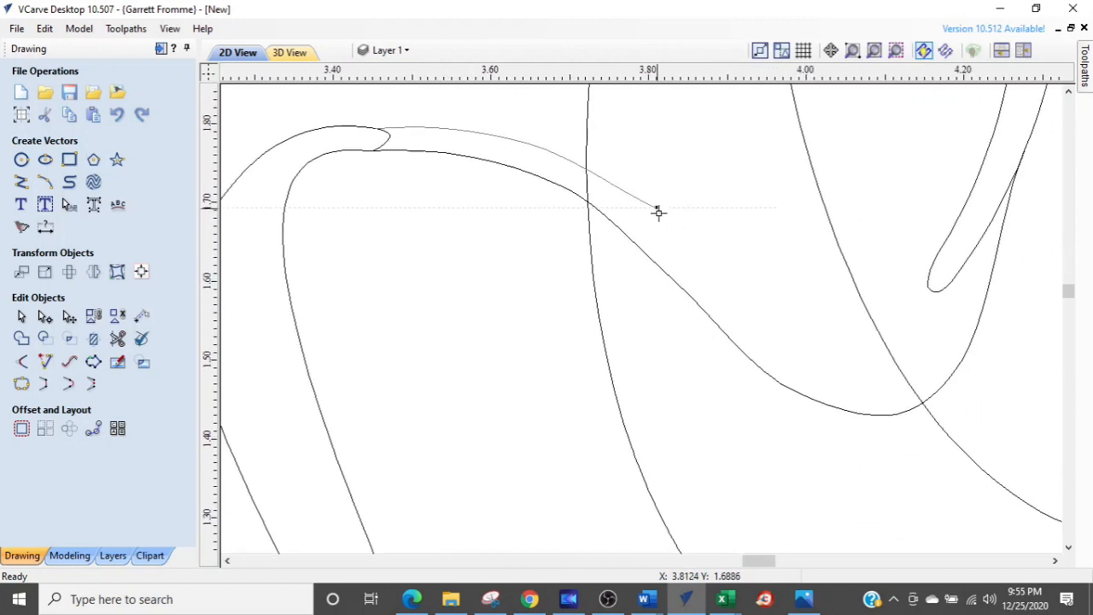
left_click(748, 295)
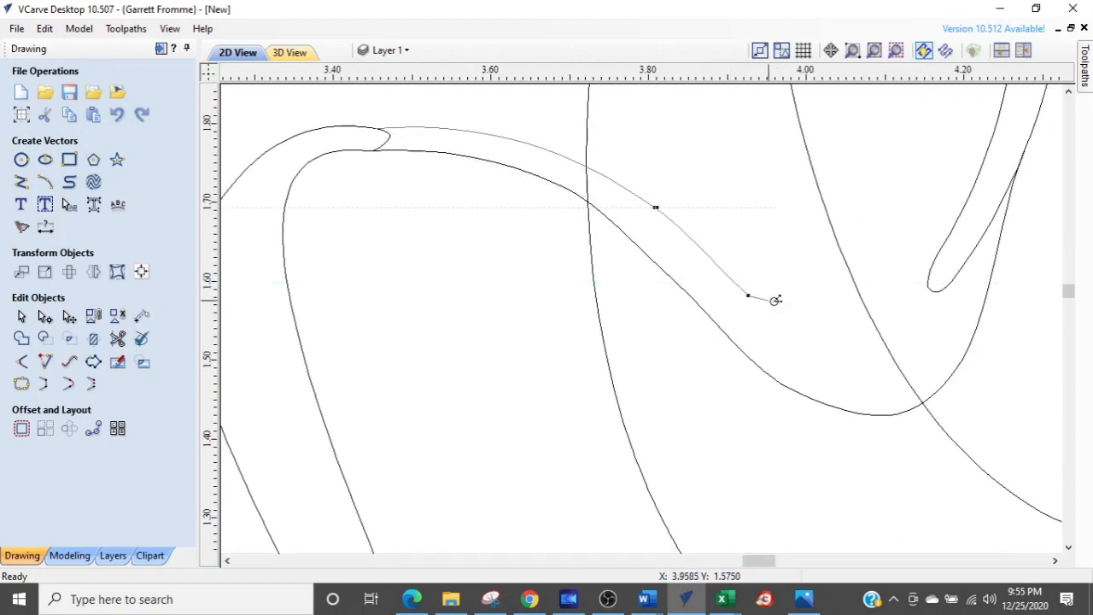
left_click(838, 320)
left_click(901, 303)
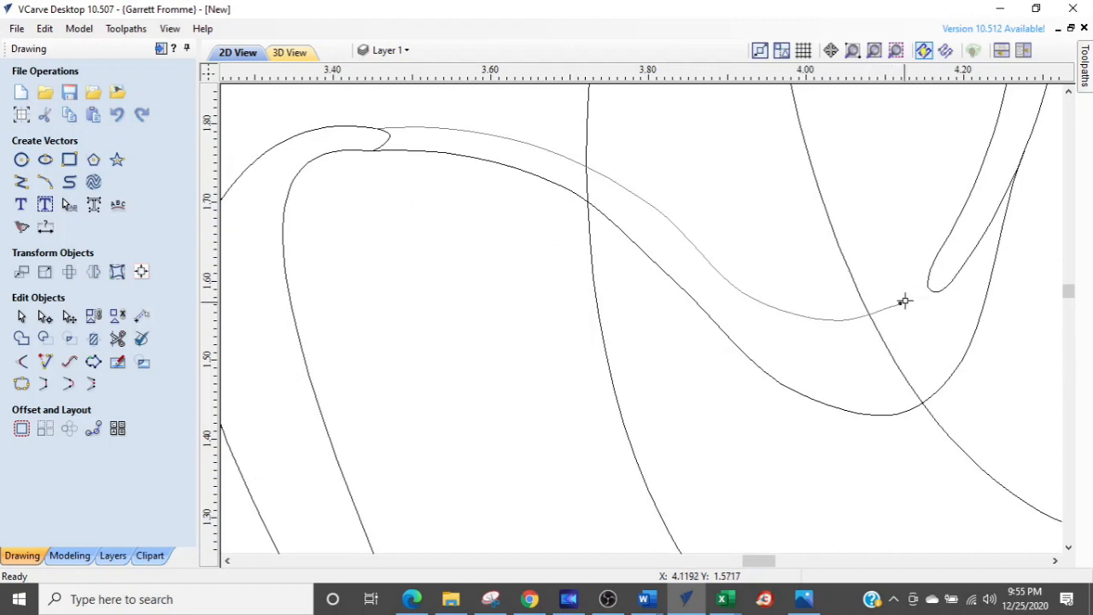
left_click(937, 249)
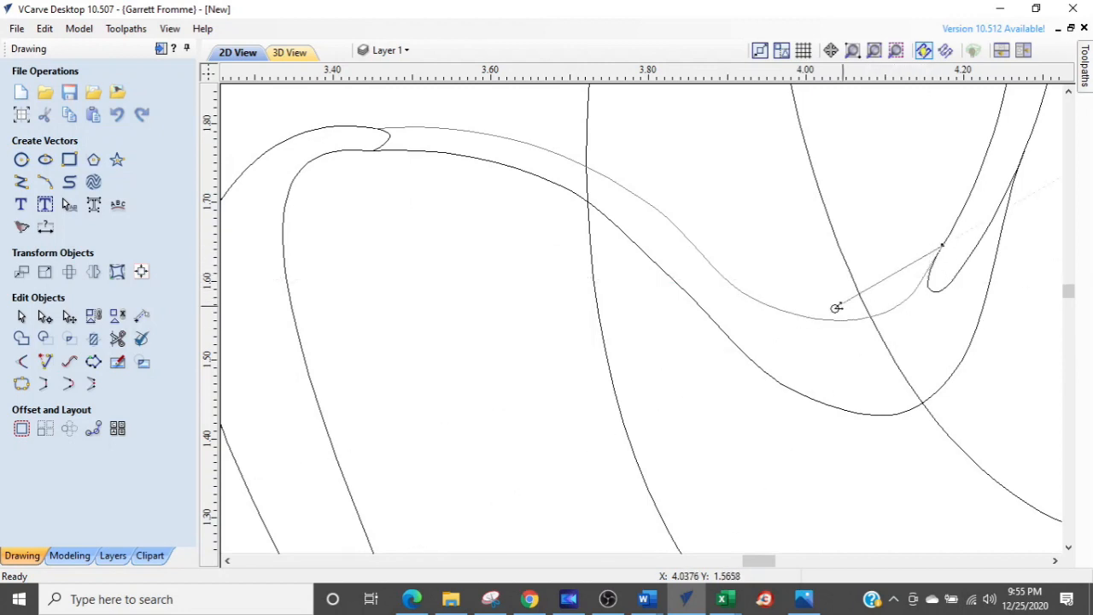
key("Escape")
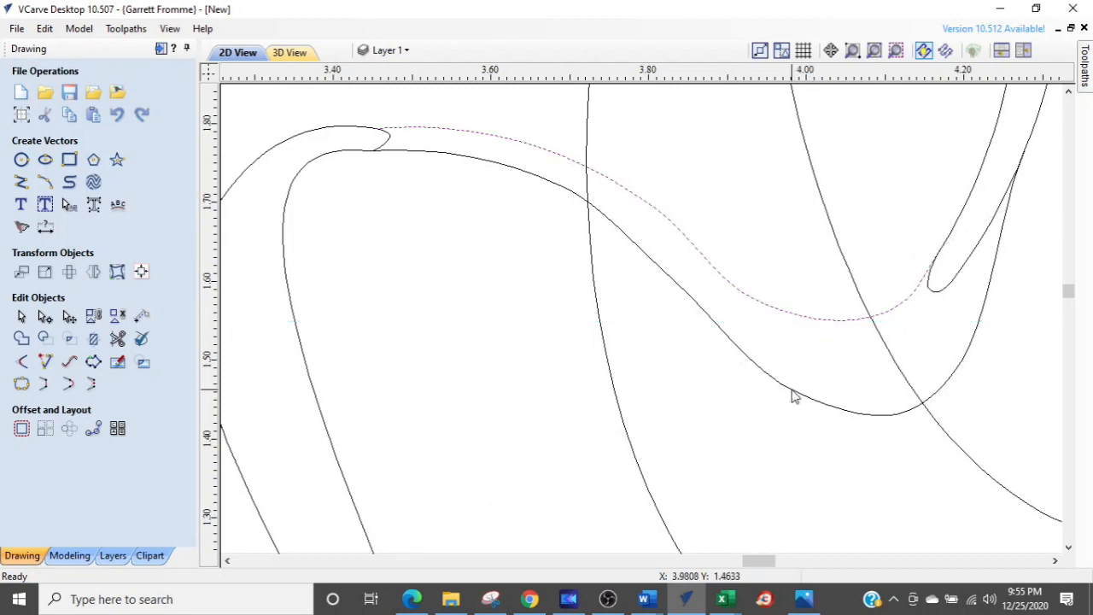
- Open the lower connecting curve for node editing and raise its two lowest nodes closer to the upper curve
left_click(792, 395)
double_click(793, 396)
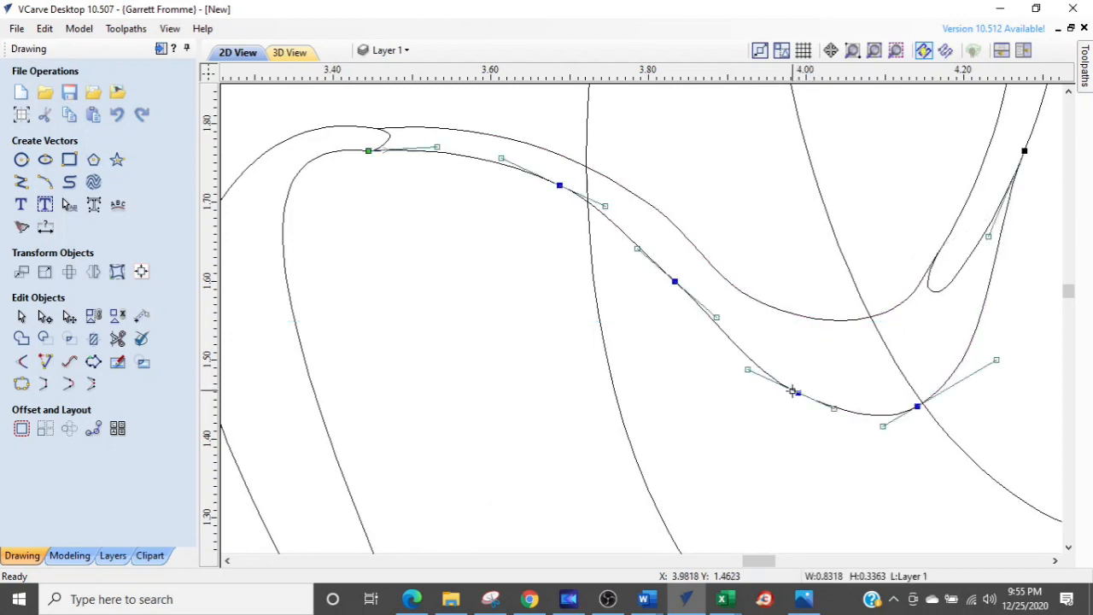
left_click_drag(916, 405, 884, 377)
left_click_drag(796, 397, 796, 361)
scroll(886, 374, "up", 3)
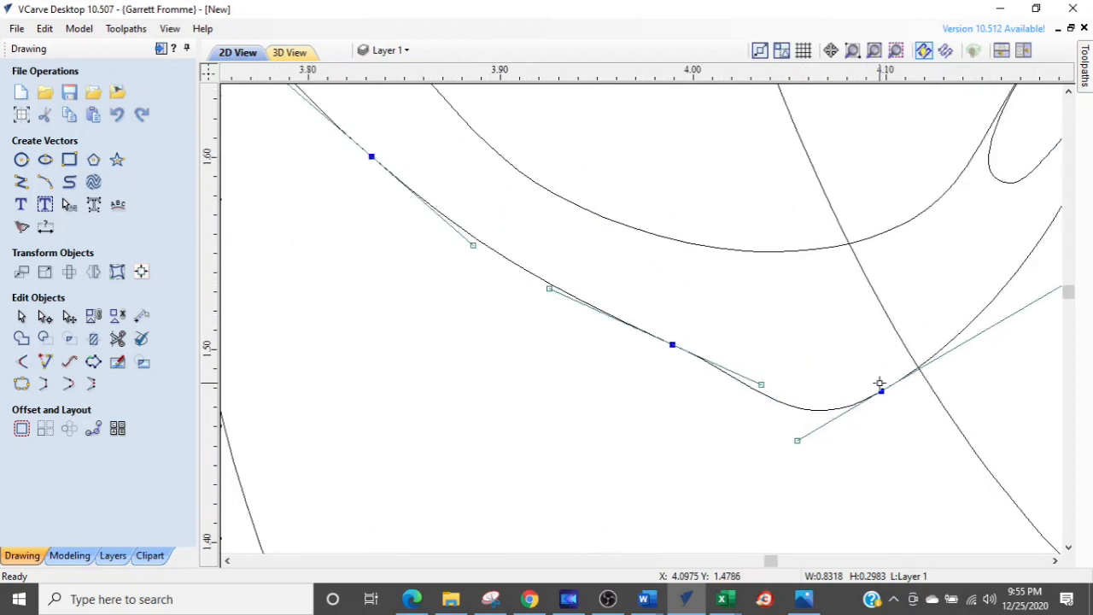
left_click_drag(879, 392, 870, 349)
- Reshape the bottom of the lower connecting curve by raising its lowest nodes and shortening their tangent handles for an even bend
left_click_drag(787, 401, 815, 377)
scroll(752, 404, "down", 2)
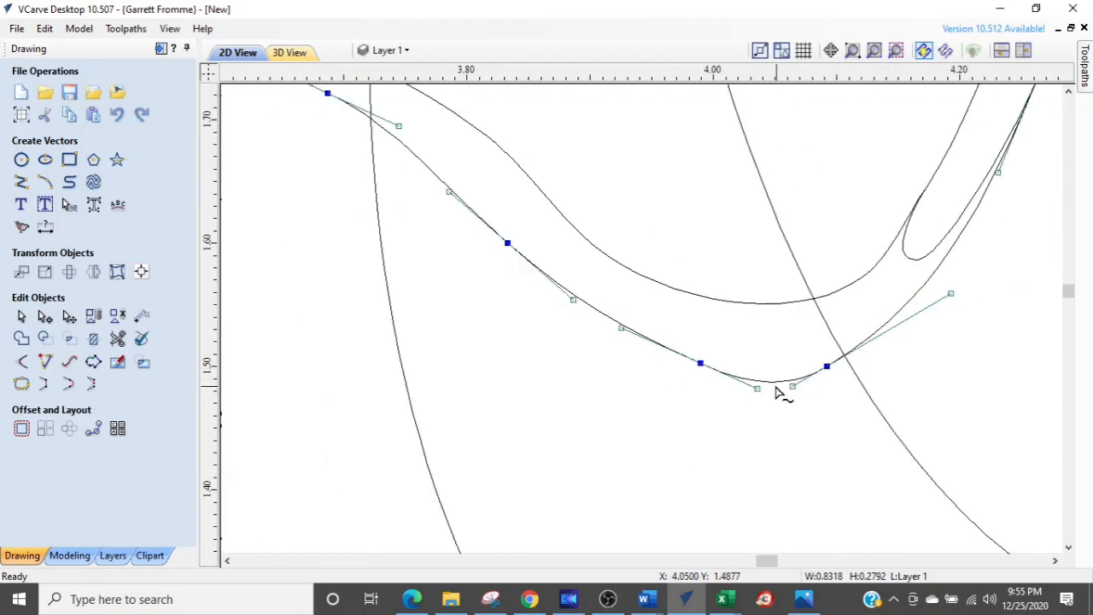
scroll(754, 390, "up", 2)
left_click_drag(766, 403, 694, 364)
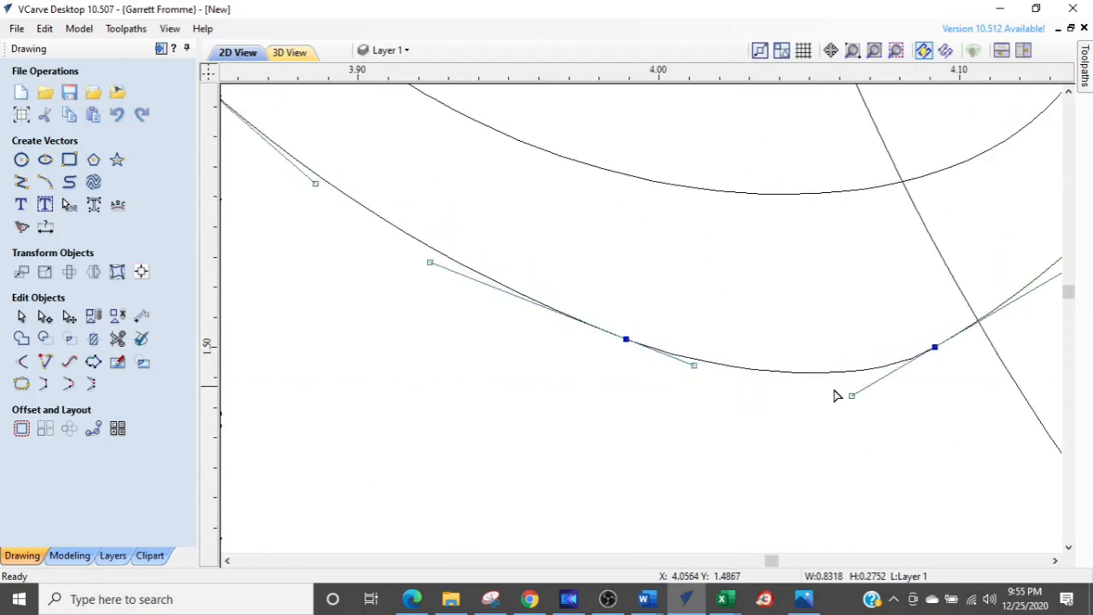
left_click_drag(850, 397, 870, 385)
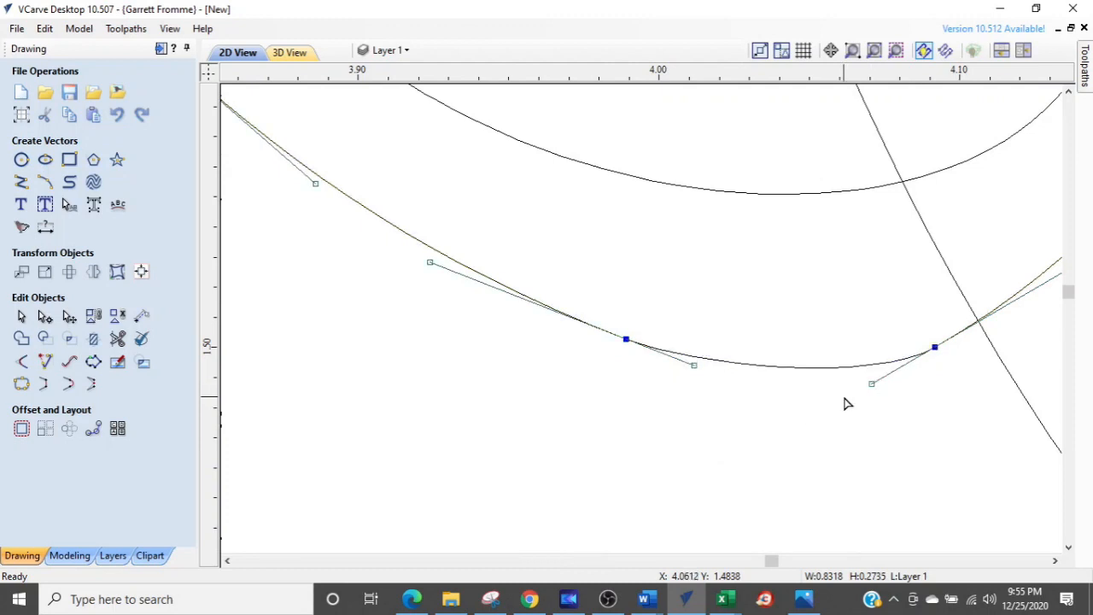
scroll(847, 403, "down", 1)
scroll(803, 406, "down", 1)
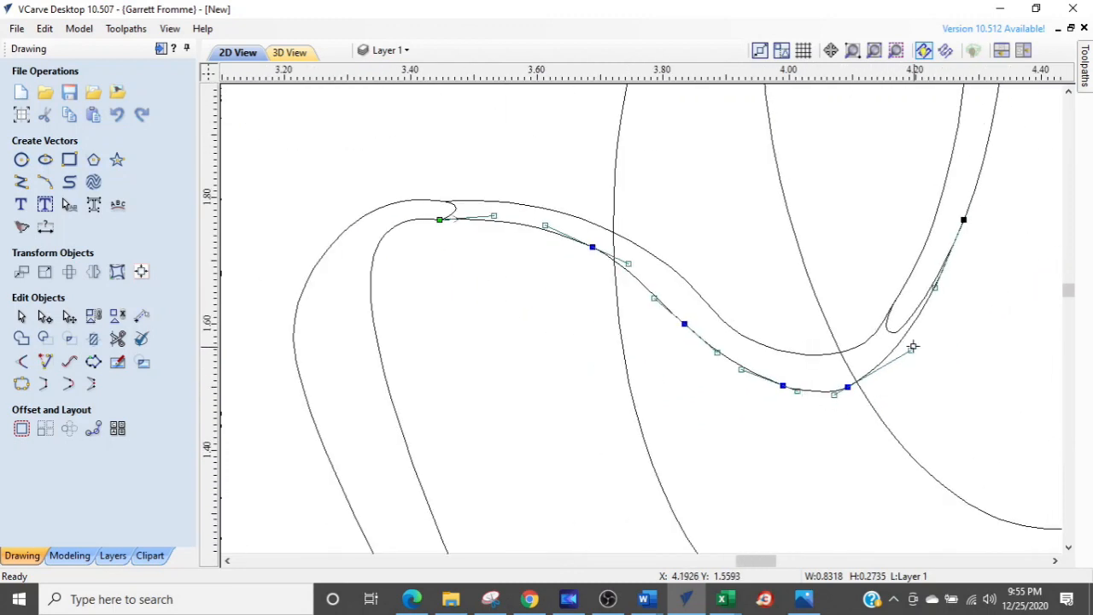
scroll(811, 418, "up", 1)
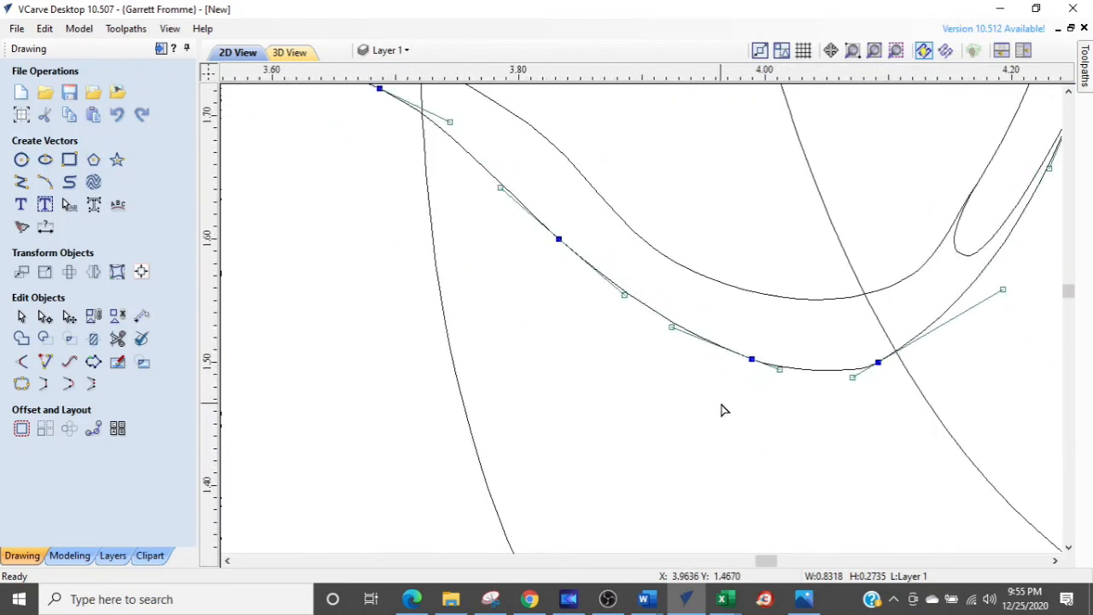
scroll(721, 411, "down", 1)
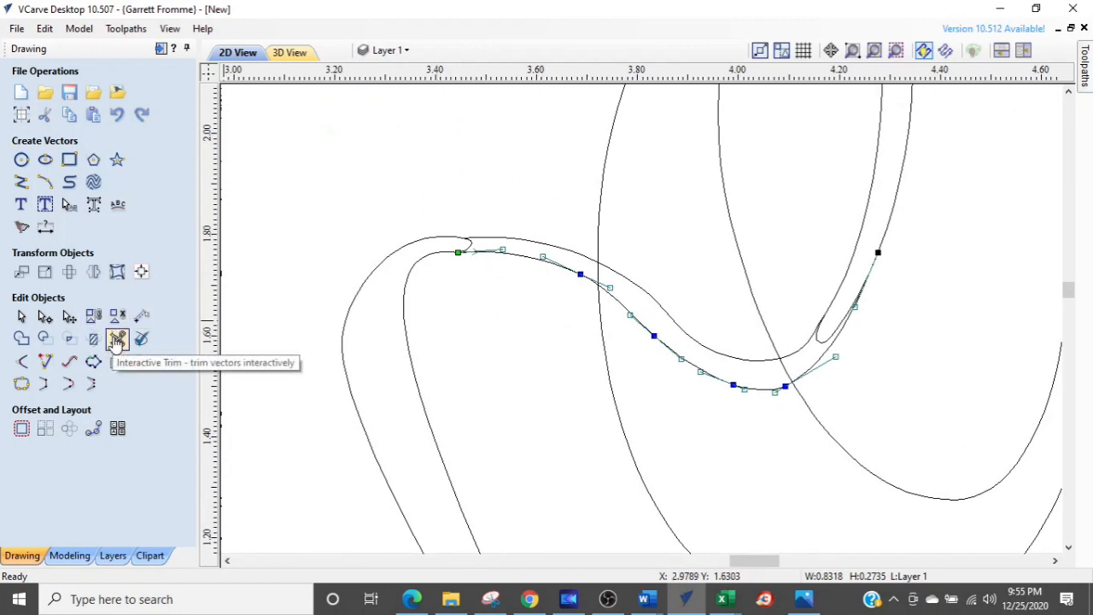
left_click(278, 305)
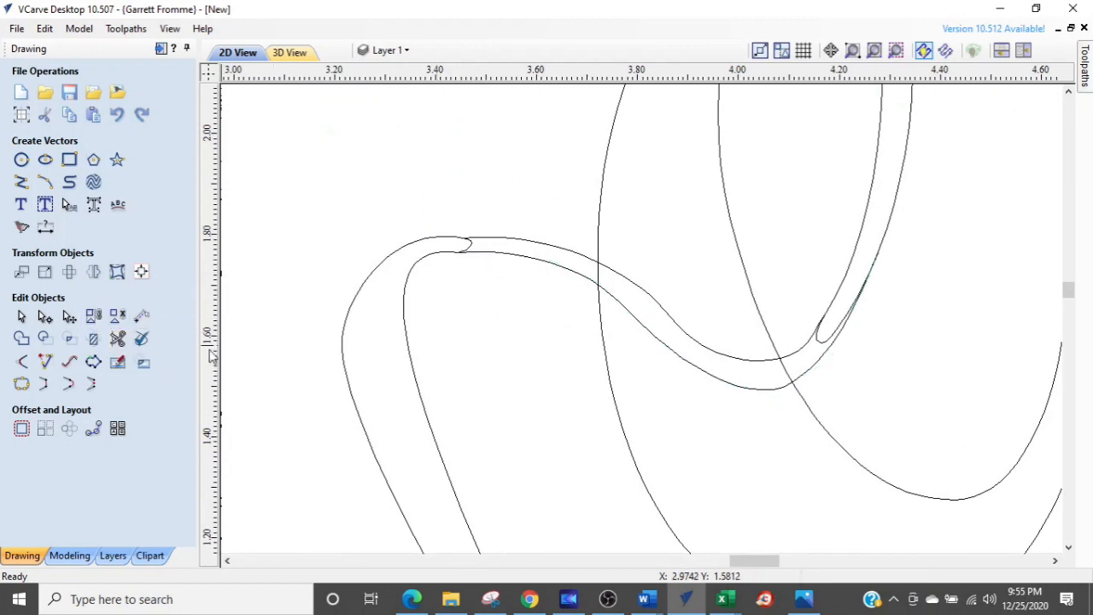
- Trim away the rounded end of the v's tip between the two connecting curves
left_click(117, 339)
scroll(410, 236, "up", 6)
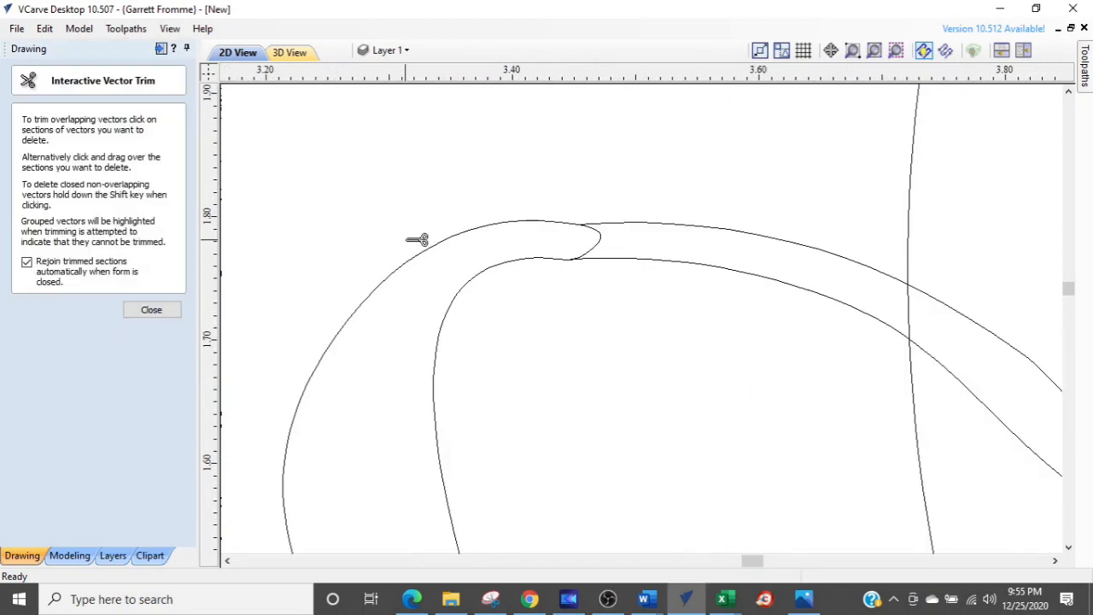
left_click_drag(717, 227, 866, 232)
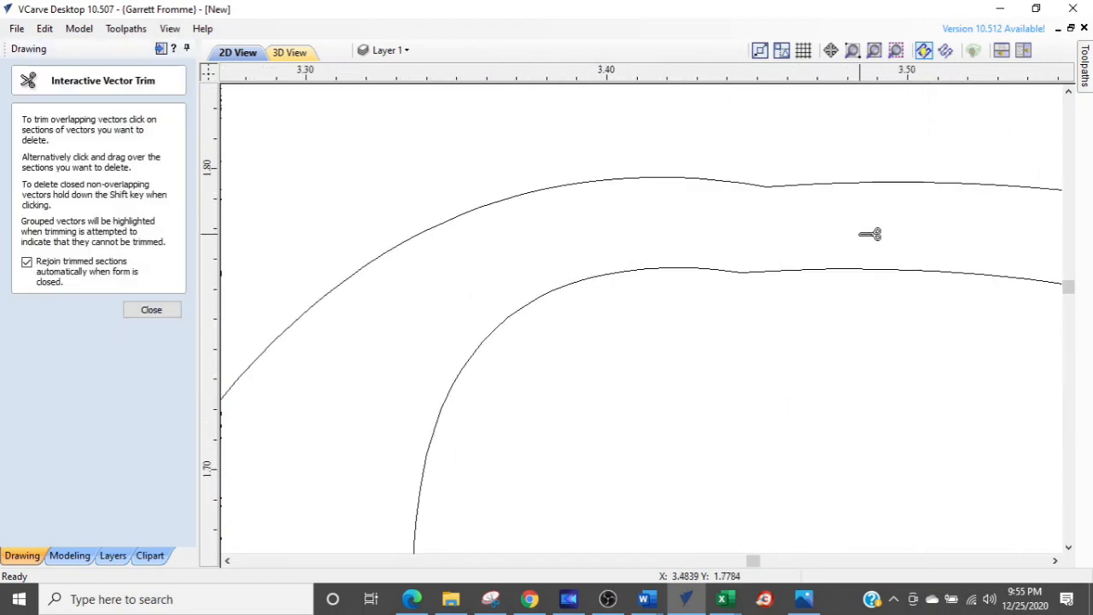
- Trim both connecting curves where they cross the thick stroke of the e
scroll(866, 239, "down", 6)
middle_click_drag(867, 256, 579, 260)
scroll(512, 269, "up", 3)
scroll(555, 288, "up", 2)
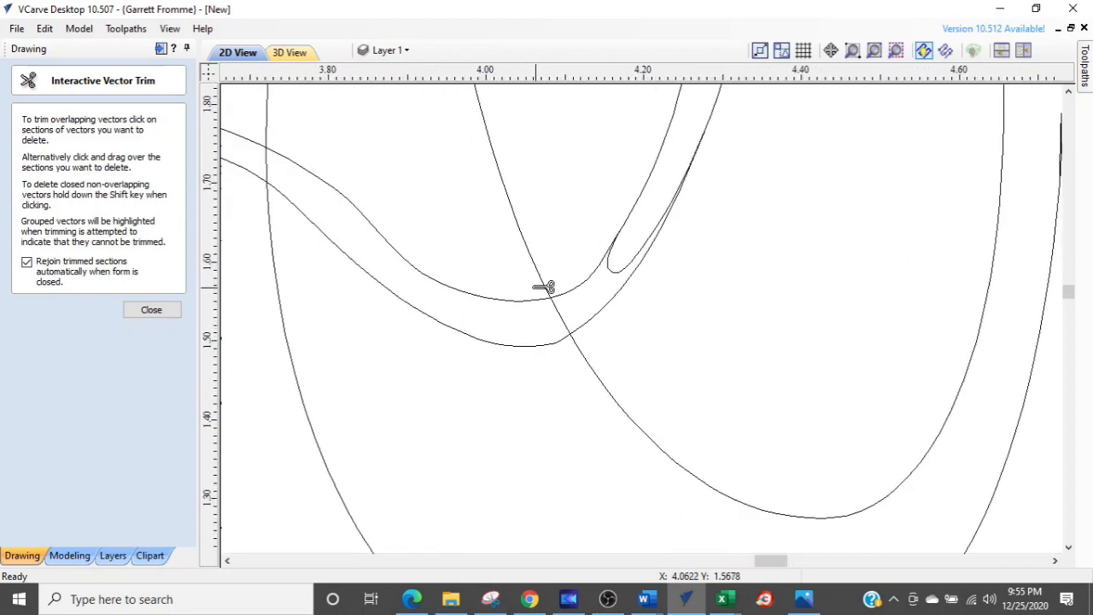
middle_click_drag(391, 183, 454, 216)
left_click(454, 274)
left_click(447, 329)
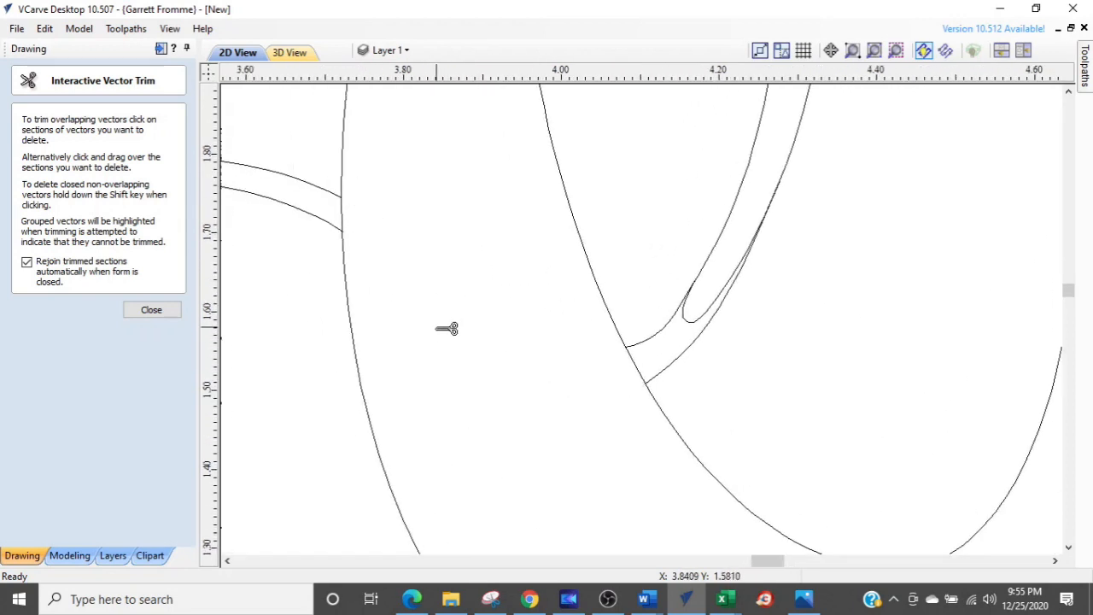
- Trim the e's outer and inner edges between the connecting curves and remove the leftover rounded end of its inner tail
left_click(344, 214)
left_click(633, 363)
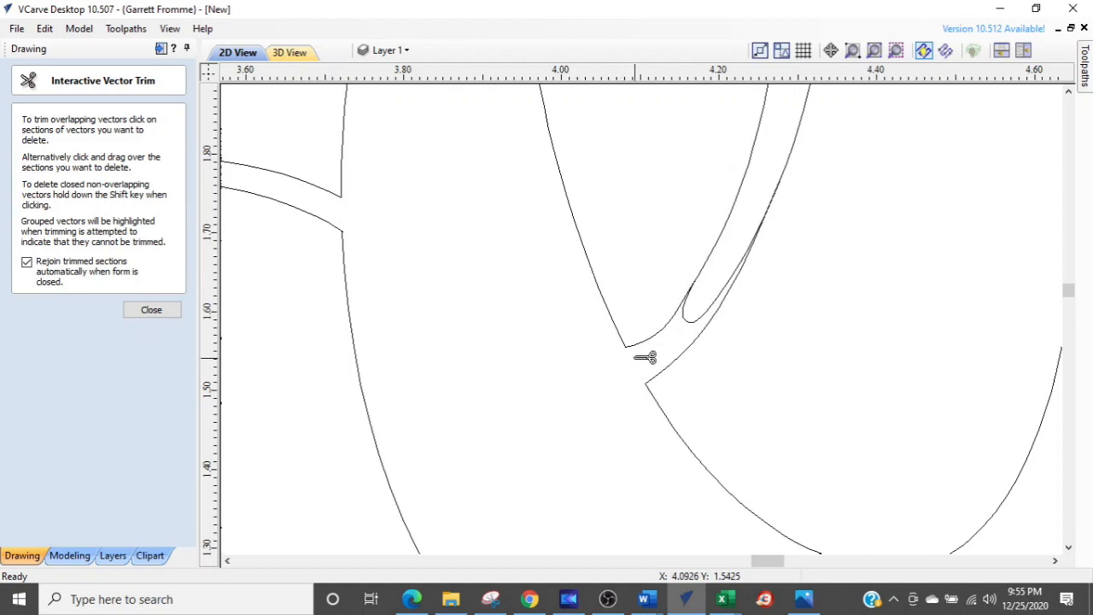
left_click(698, 319)
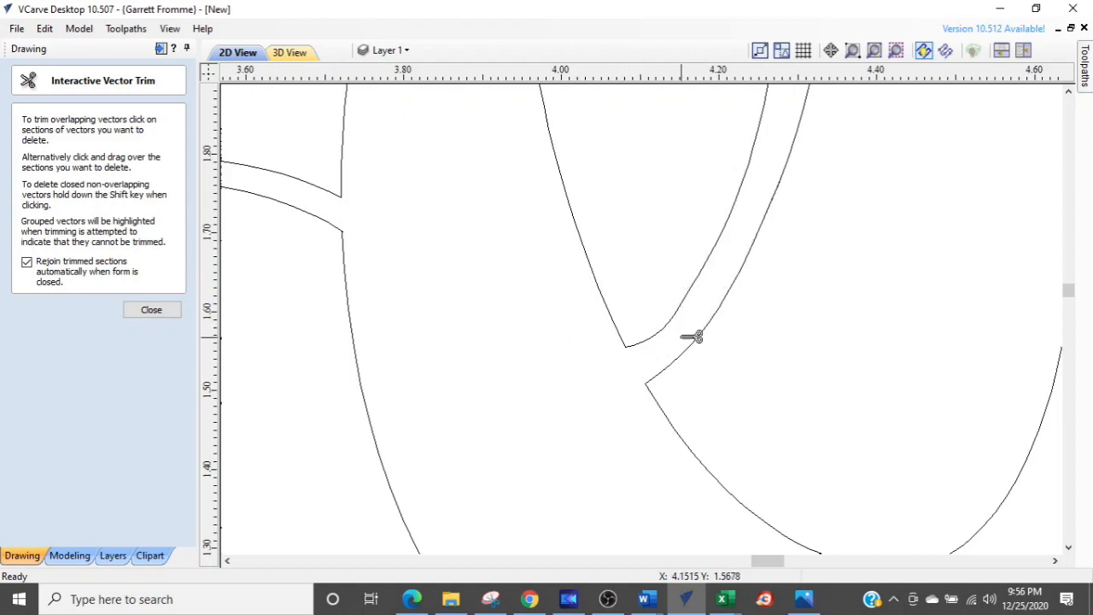
scroll(690, 335, "down", 3)
key("Escape")
scroll(481, 306, "down", 1)
- Smooth the node joining the v's upper edge to the upper connecting curve and level its tangent handles
scroll(484, 303, "up", 6)
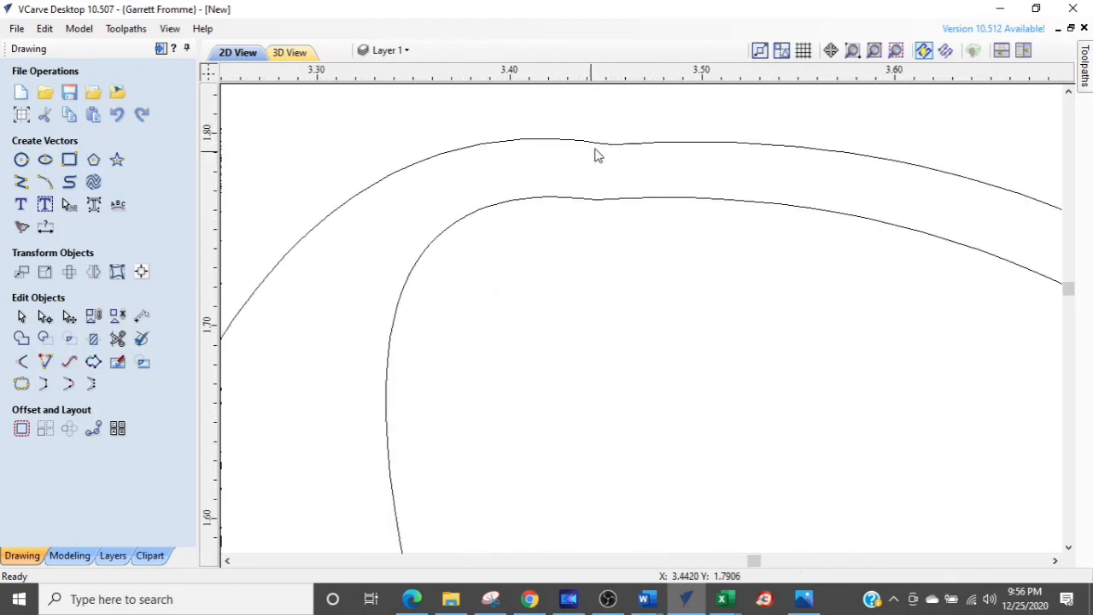
left_click(604, 147)
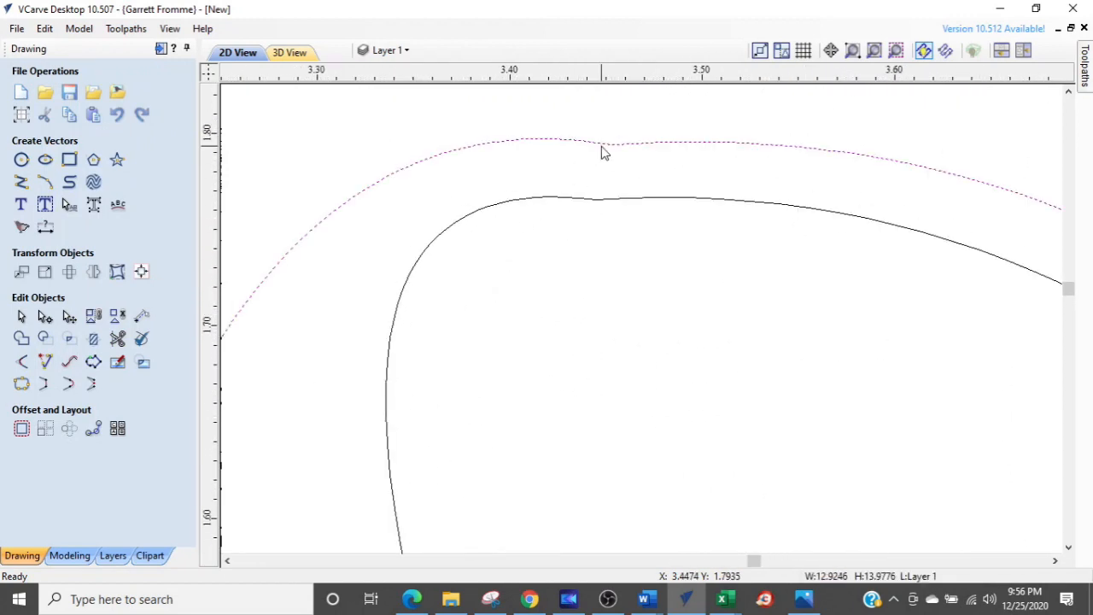
double_click(603, 148)
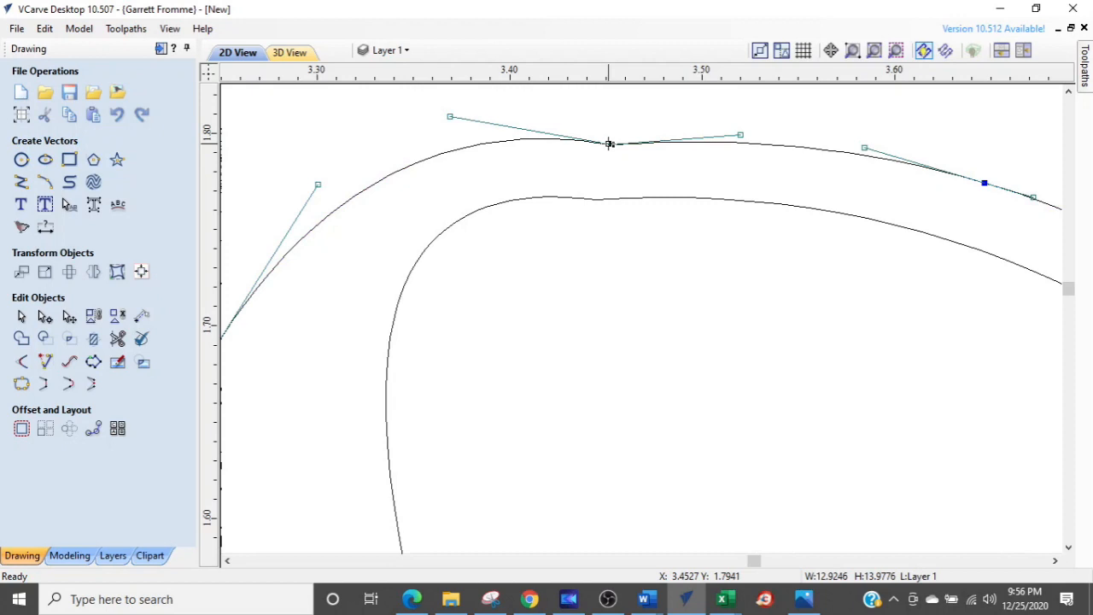
key("s")
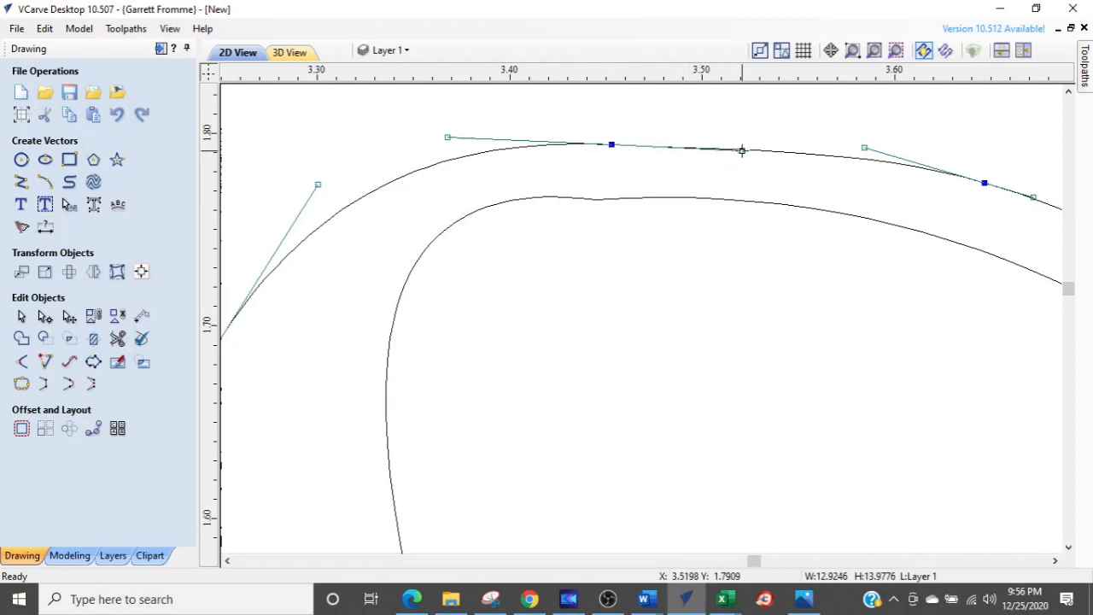
left_click_drag(749, 147, 747, 145)
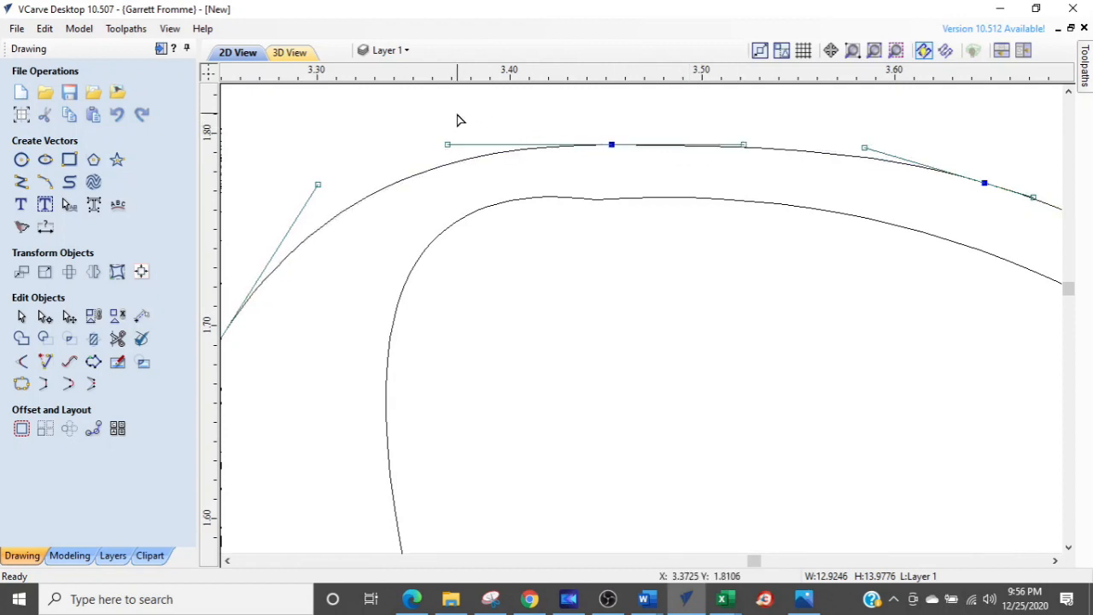
mouse_move(446, 143)
left_mouse_down()
mouse_move(457, 158)
mouse_move(451, 144)
left_mouse_up()
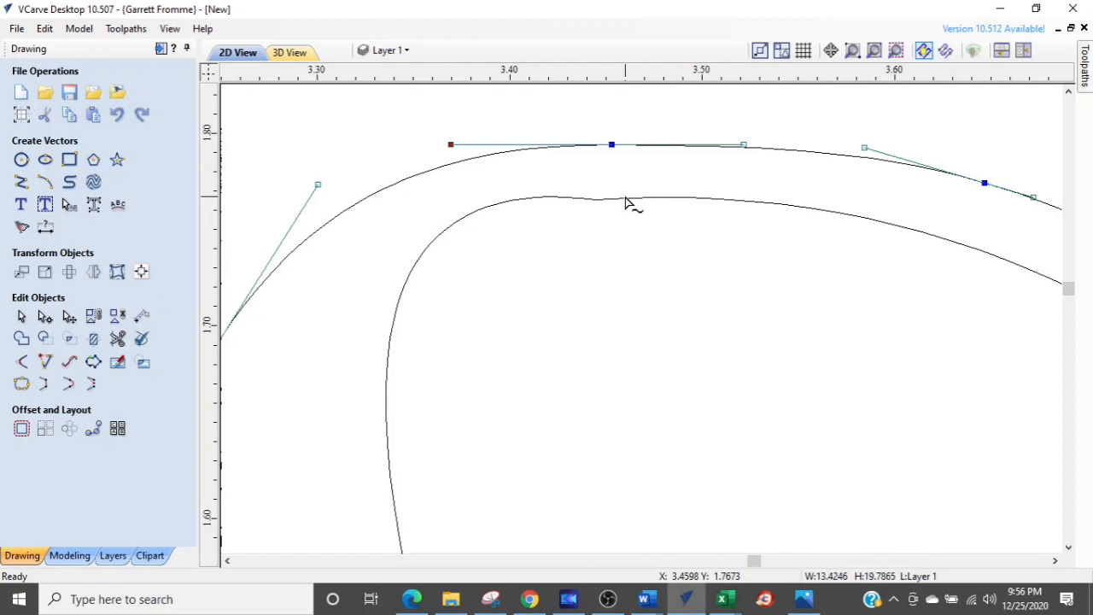
- Smooth the node joining the v's lower edge to the lower connecting curve
left_click(626, 203)
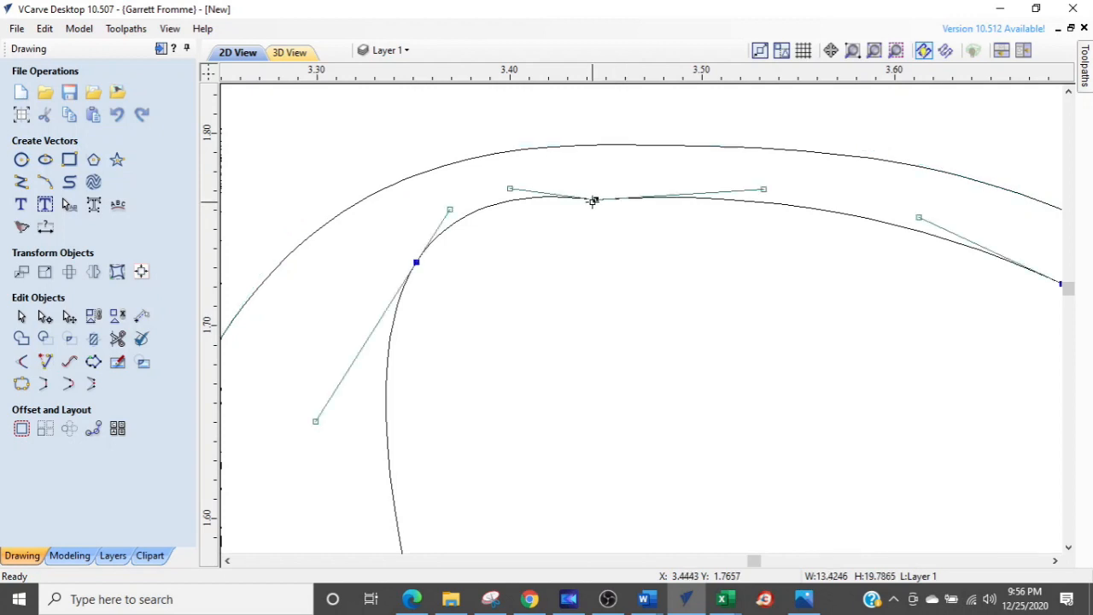
key("s")
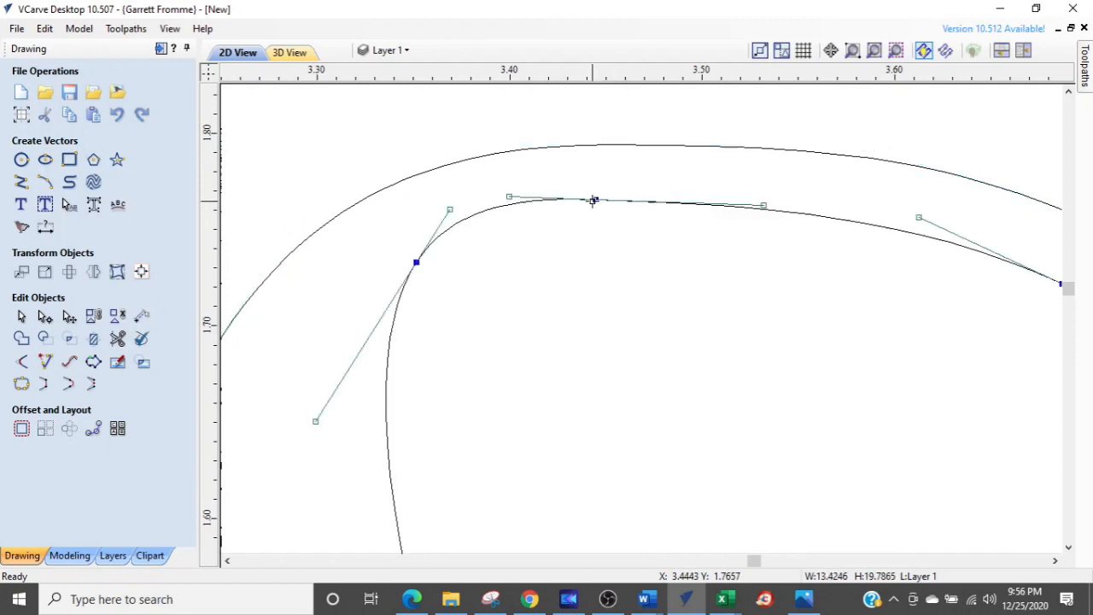
scroll(640, 251, "down", 3)
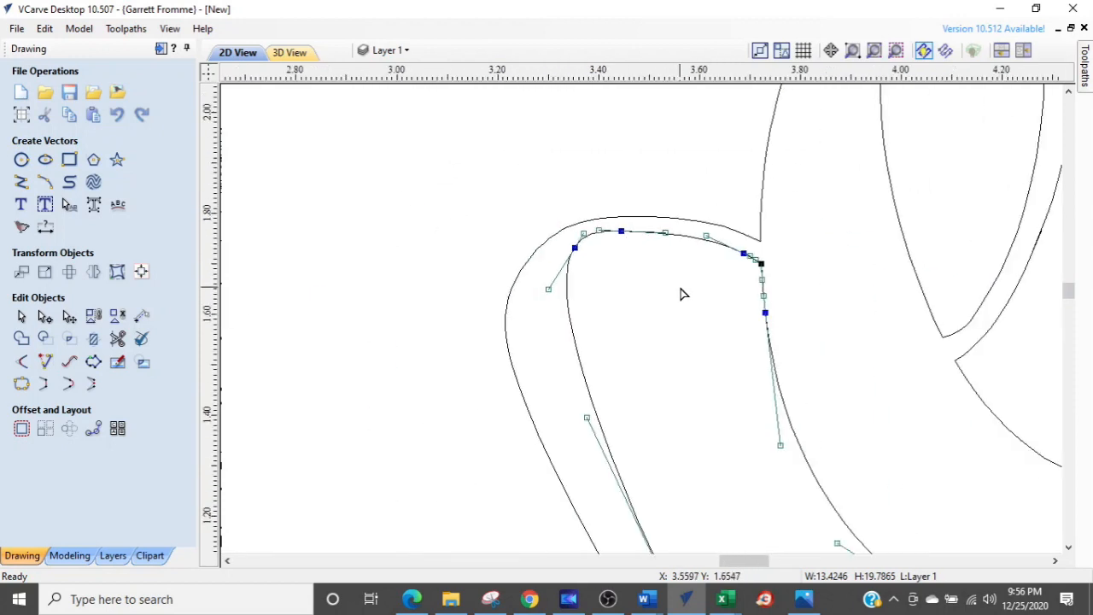
left_click(702, 318)
scroll(664, 332, "down", 4)
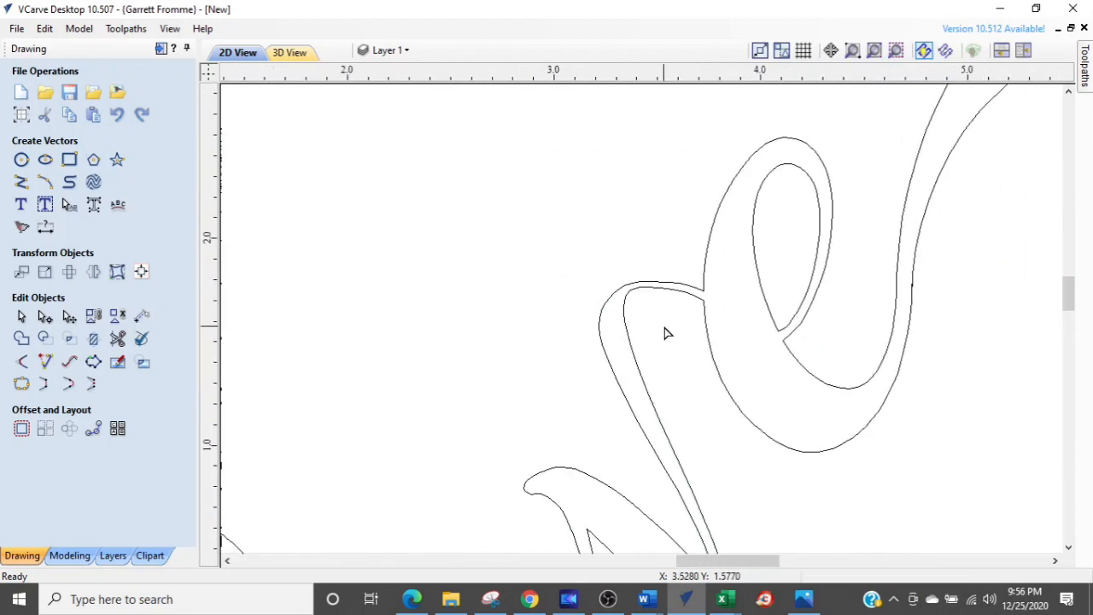
- Trim the redundant overlapping segment at the joint between the e's outer edge and the outer connecting arc
scroll(732, 371, "up", 4)
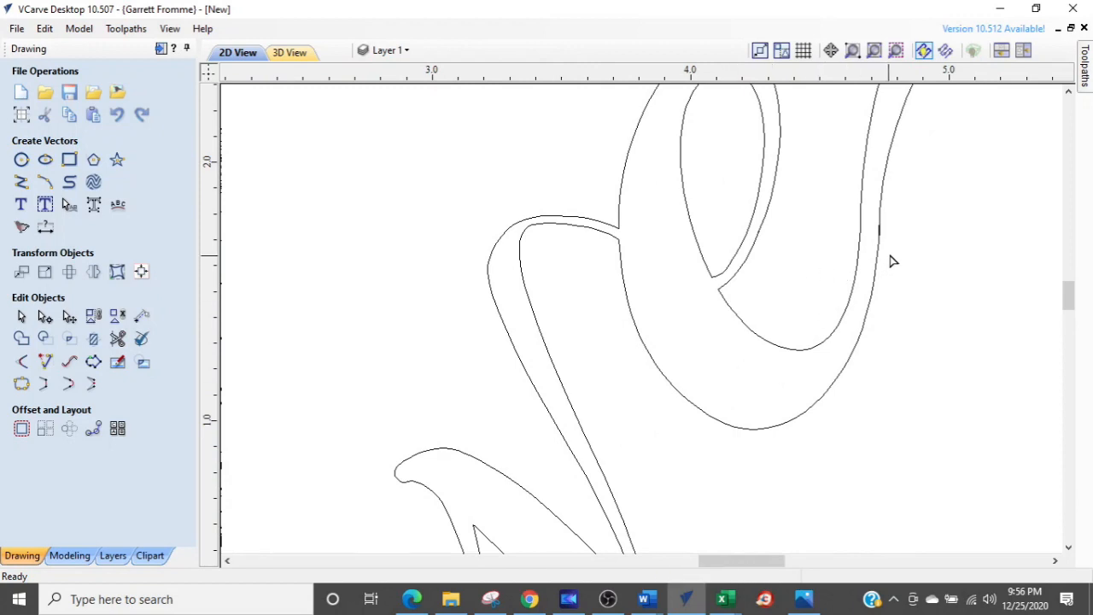
scroll(891, 262, "up", 6)
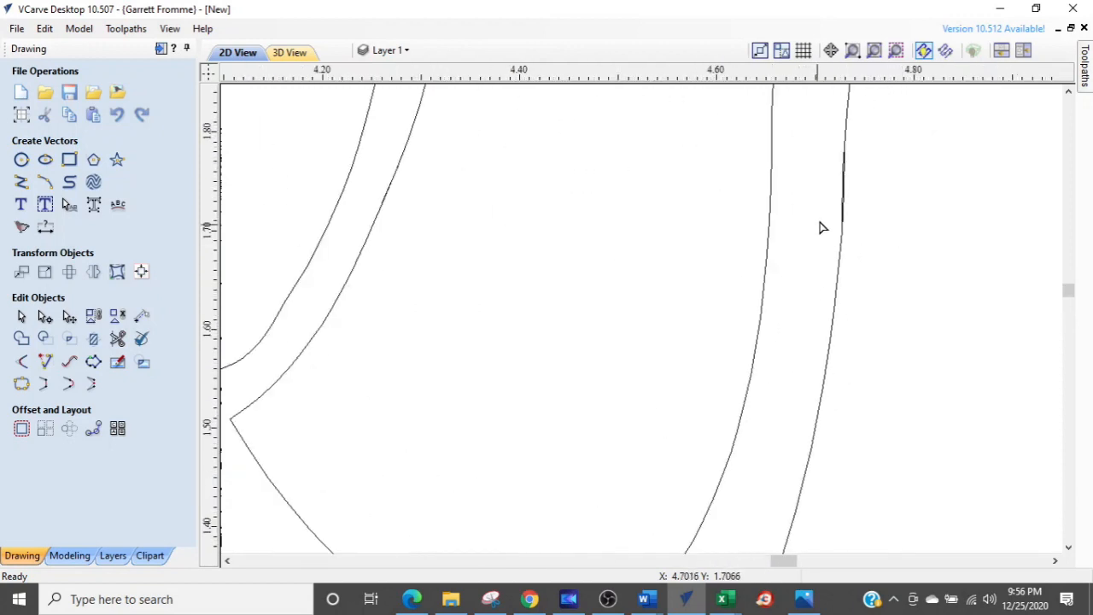
scroll(822, 228, "up", 3)
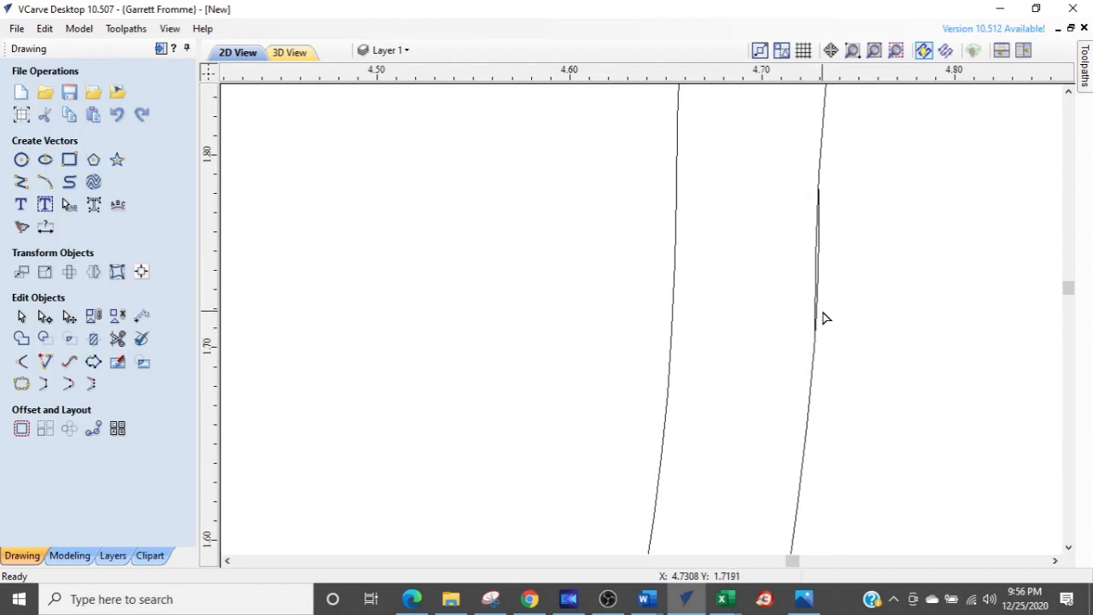
scroll(825, 319, "up", 2)
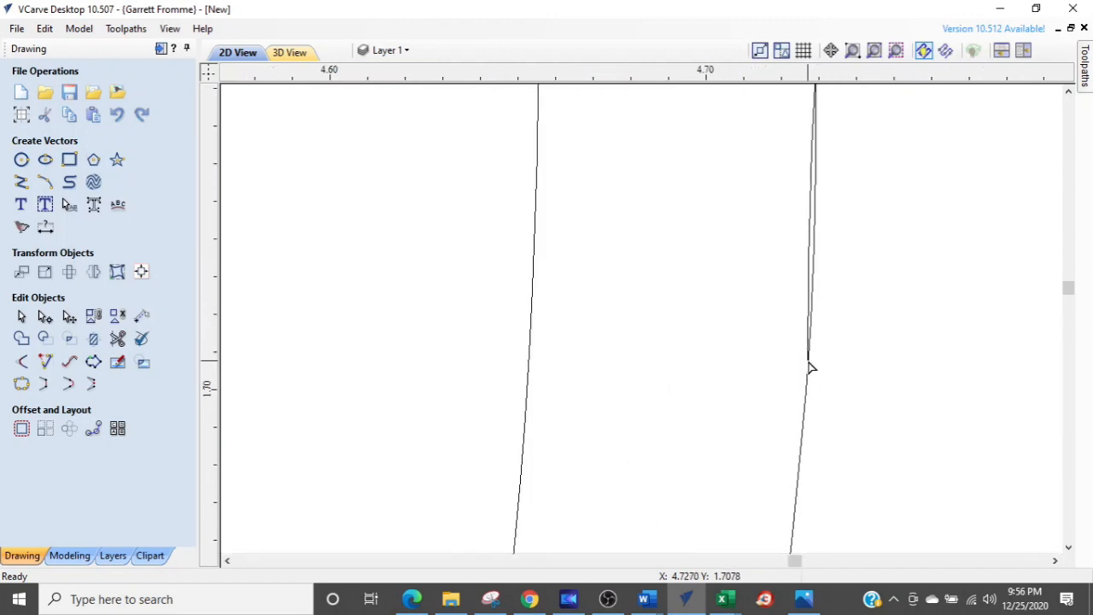
middle_click_drag(808, 341, 734, 447)
scroll(737, 439, "down", 1)
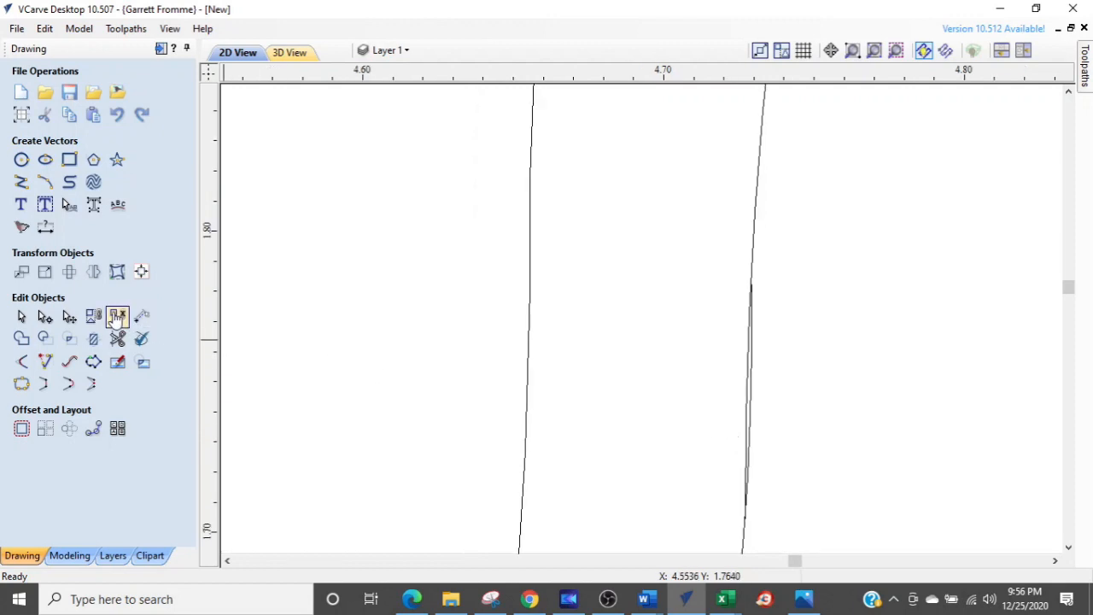
left_click(118, 339)
scroll(699, 407, "up", 3)
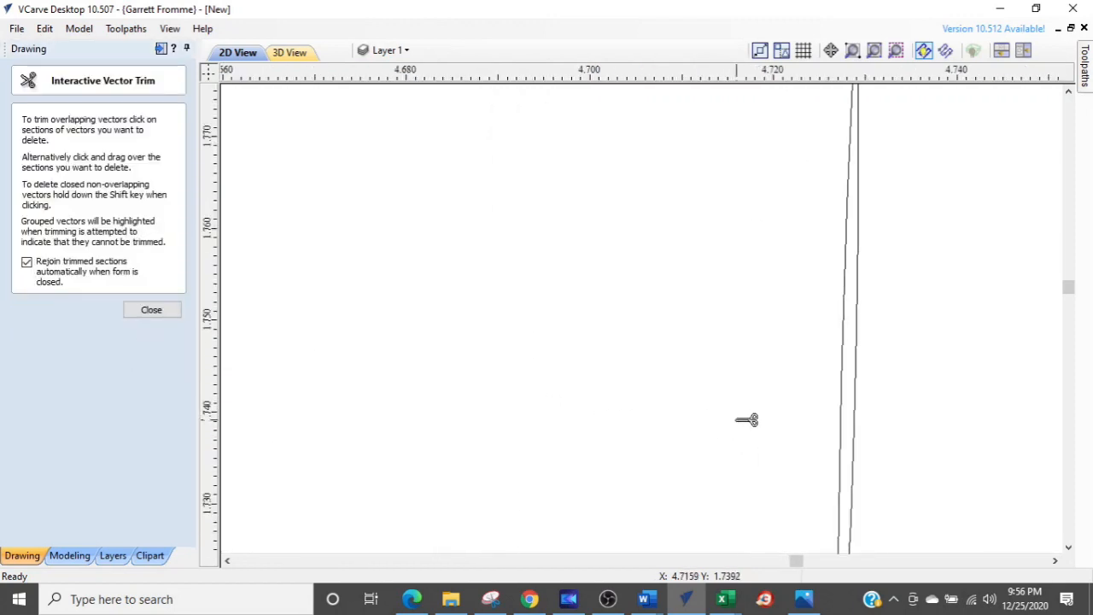
scroll(834, 413, "up", 1)
scroll(863, 409, "down", 4)
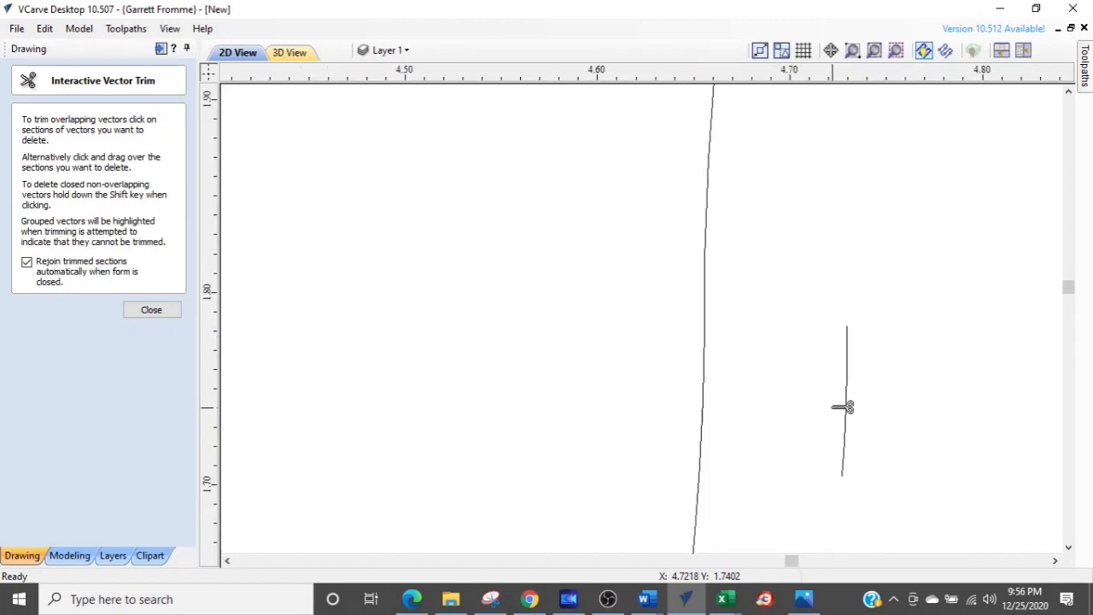
scroll(842, 406, "up", 3)
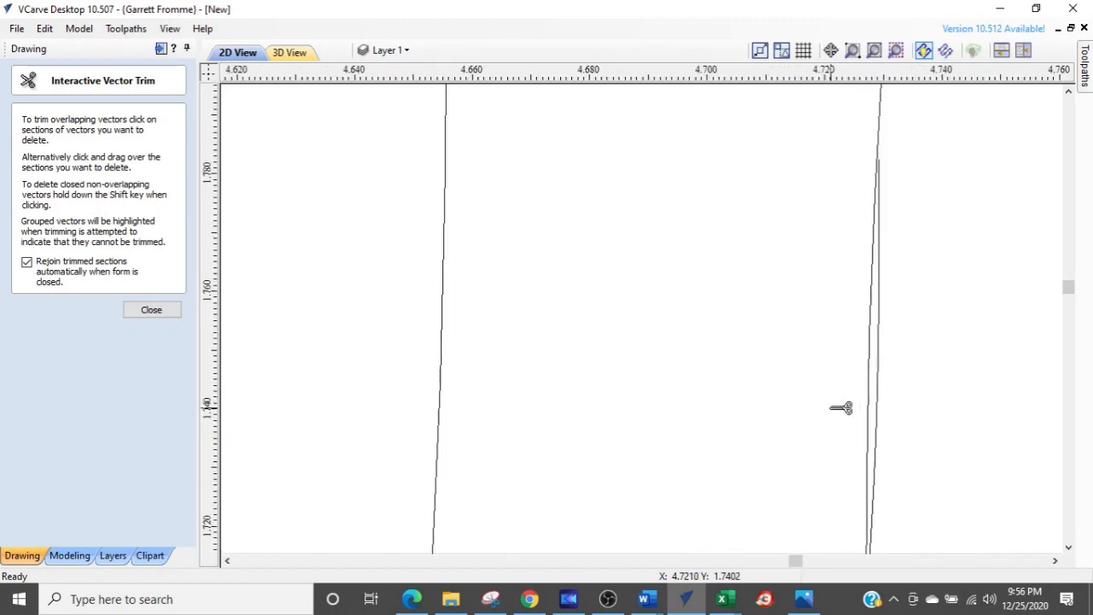
scroll(928, 373, "down", 4)
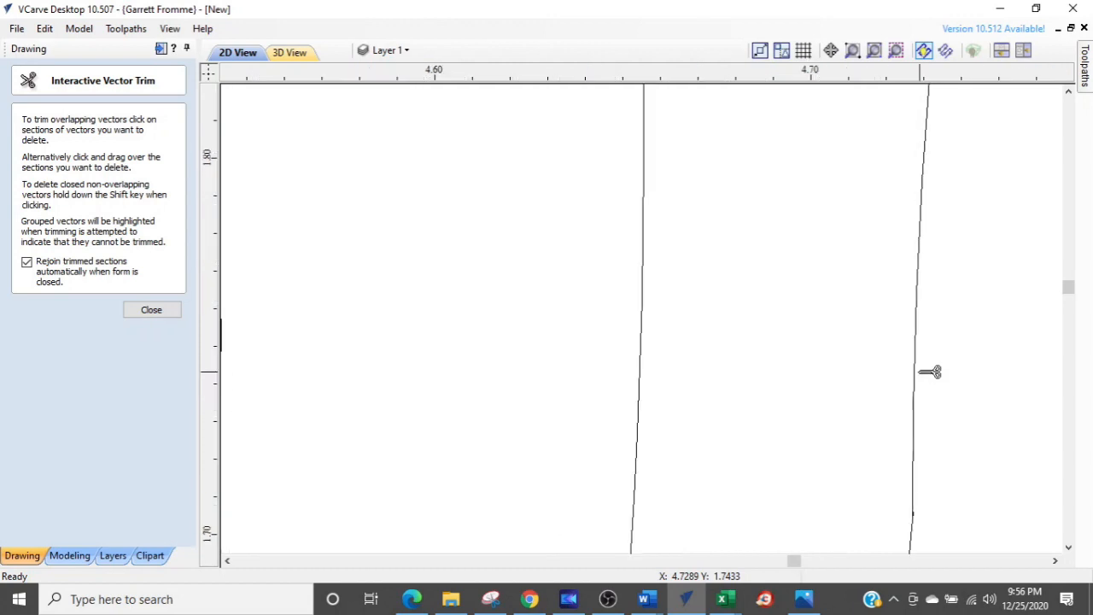
- Trim the tiny overhanging end where the e's outer edge meets the outer connecting arc
scroll(931, 448, "up", 5)
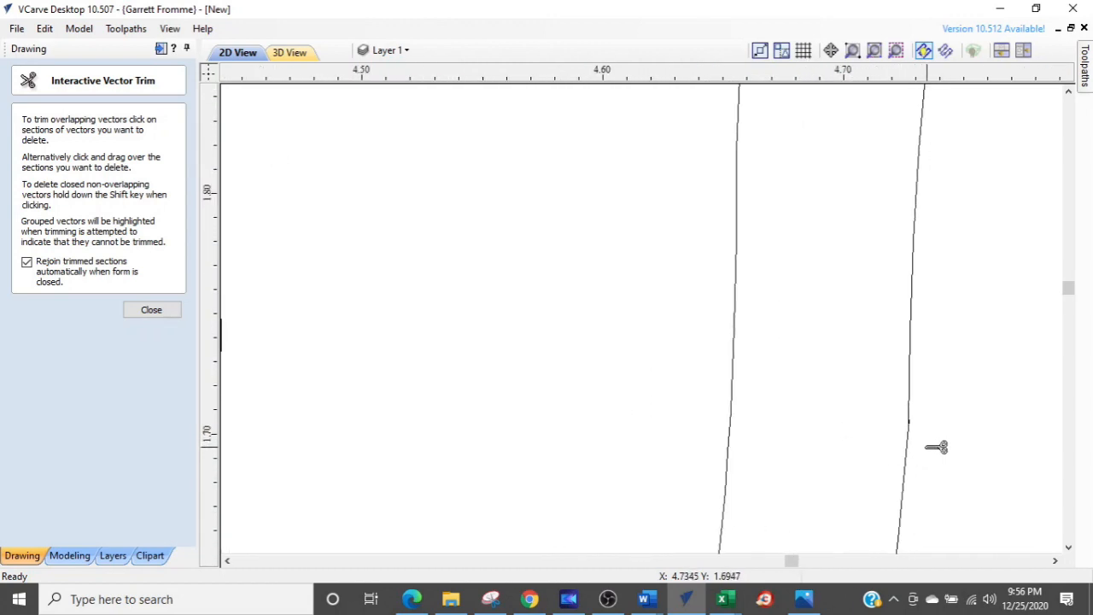
scroll(873, 368, "up", 2)
scroll(776, 290, "up", 2)
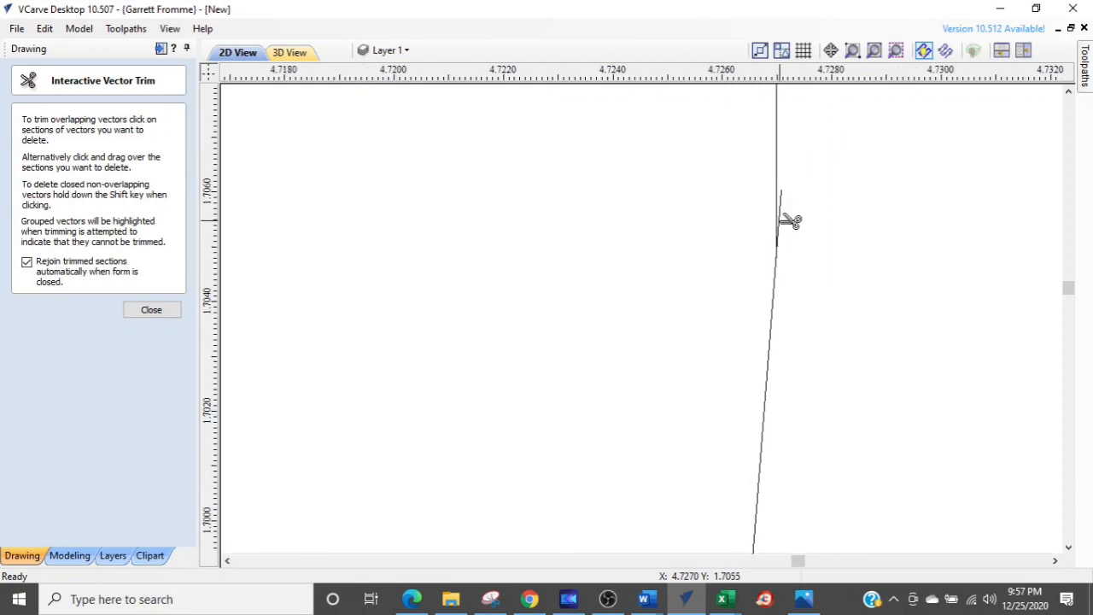
scroll(791, 200, "up", 1)
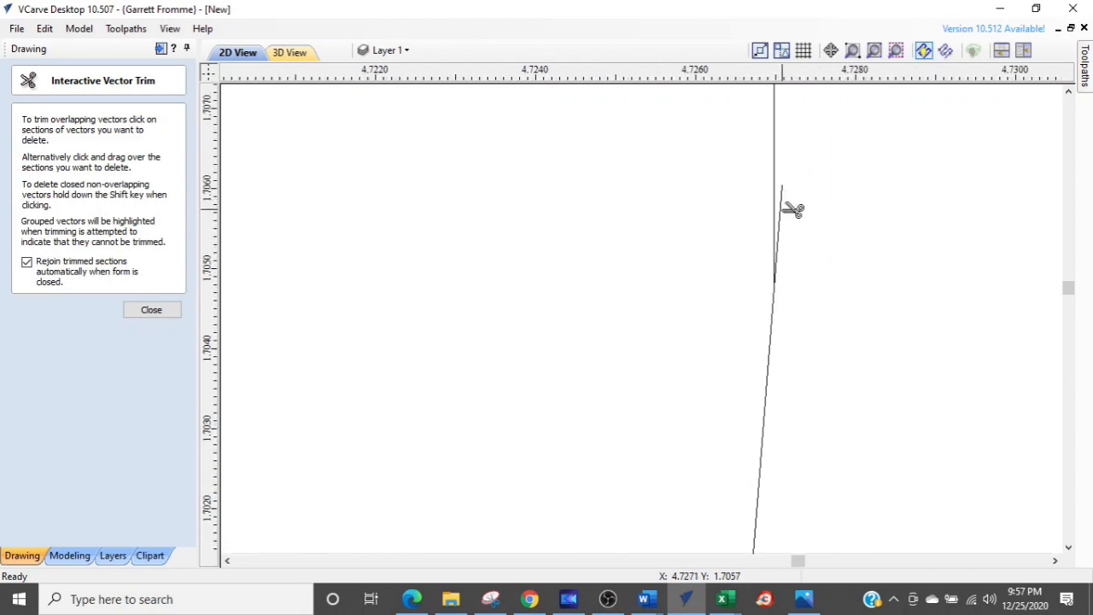
key("Escape")
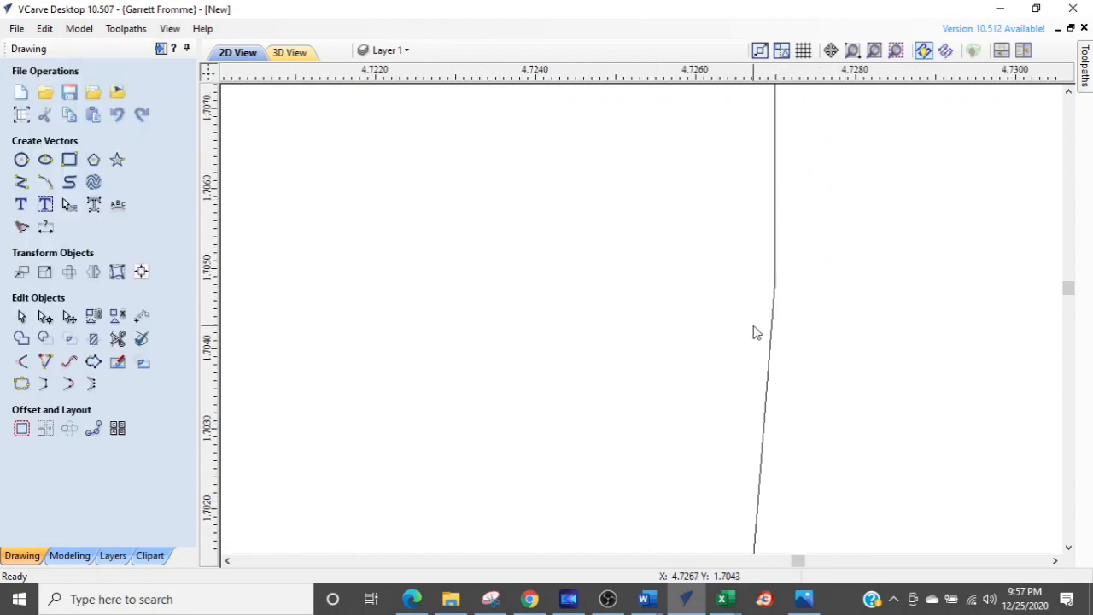
- Close the outer outline of the heart and lettering with a straight line, and check its join options
left_click(772, 334)
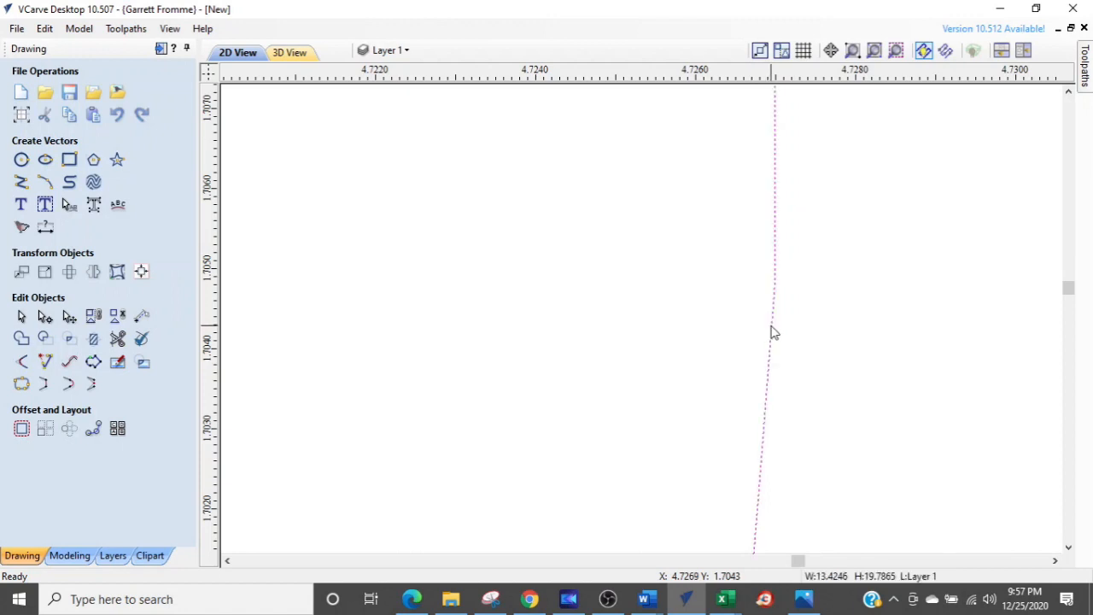
scroll(769, 333, "down", 10)
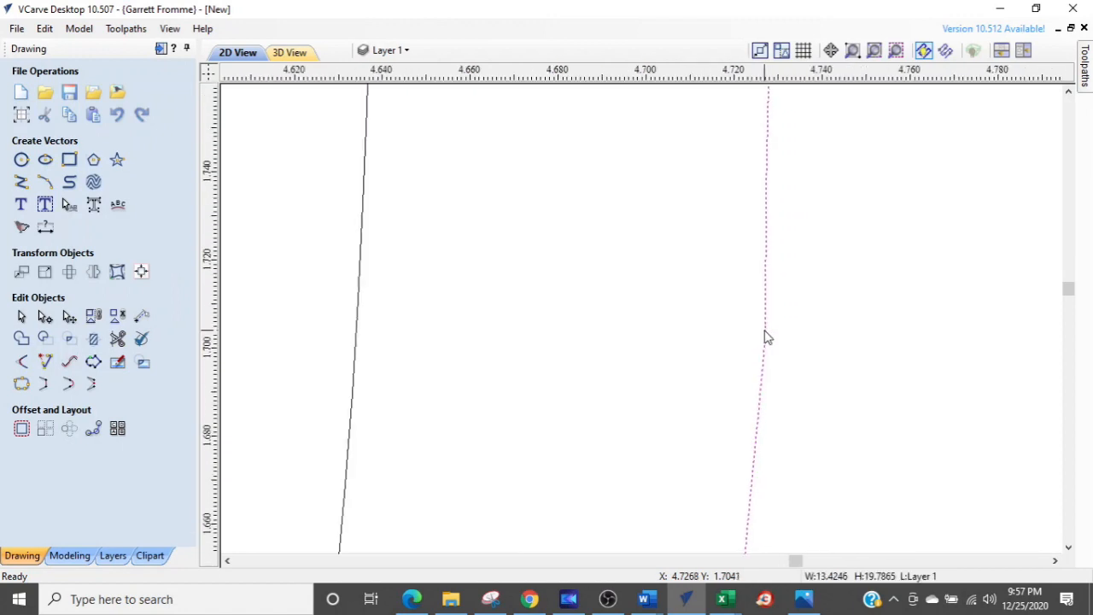
scroll(766, 337, "down", 3)
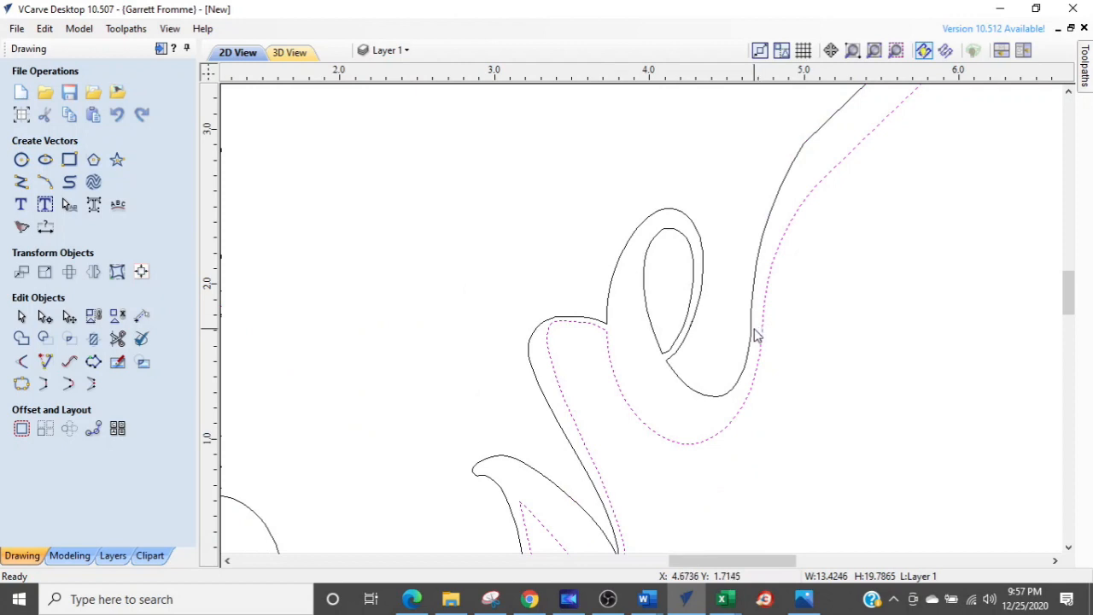
scroll(624, 378, "down", 3)
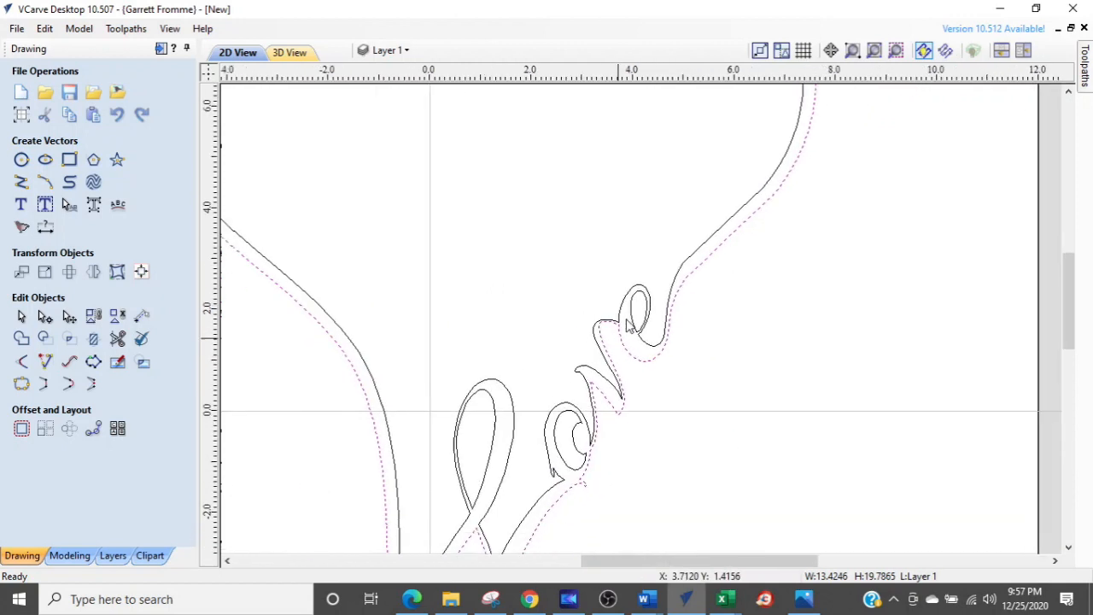
middle_click_drag(628, 323, 673, 221)
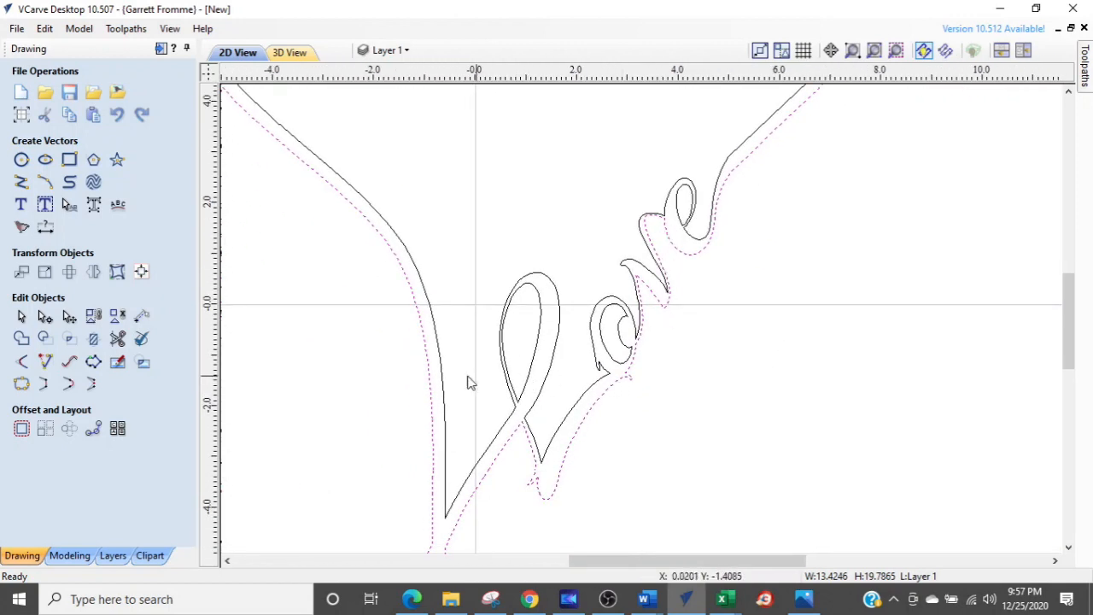
left_click(46, 387)
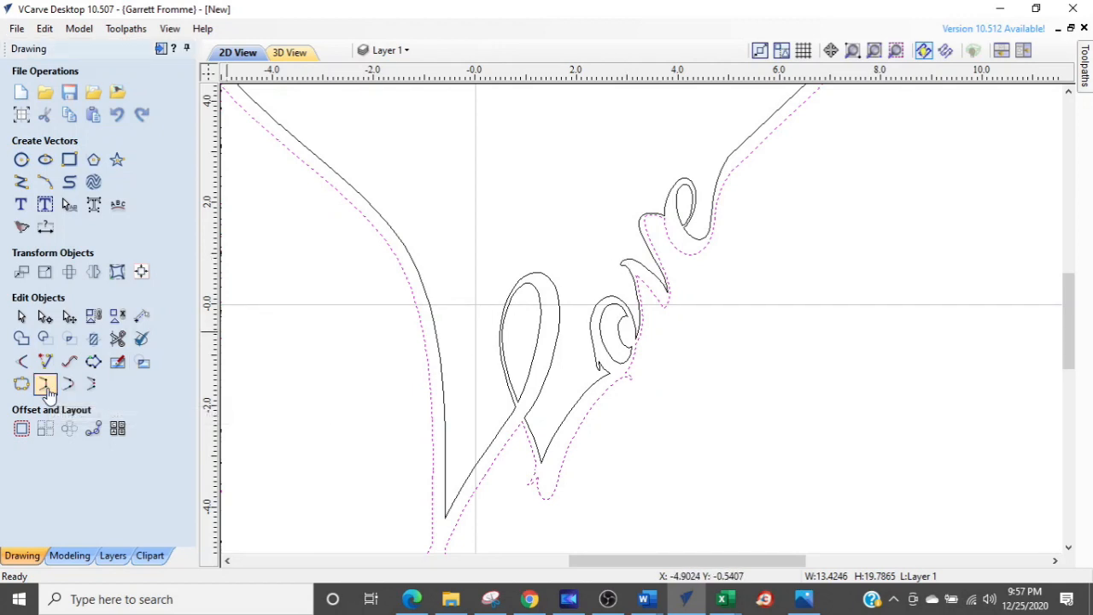
right_click(609, 400)
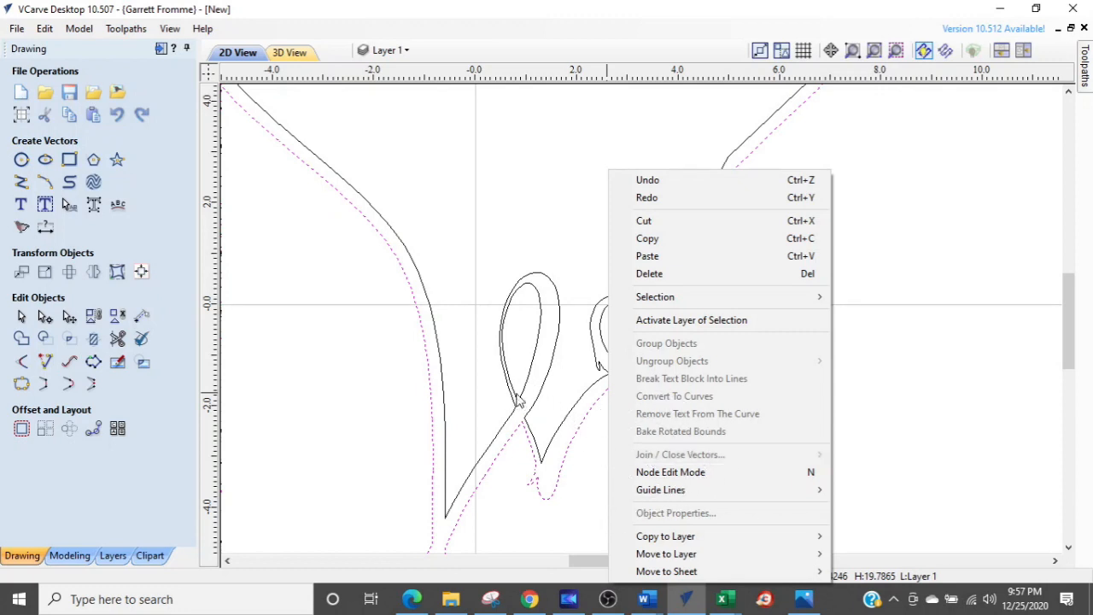
left_click(493, 378)
- Close the inner outline that runs around the l, o and heart by joining its ends with a line
scroll(524, 388, "up", 3)
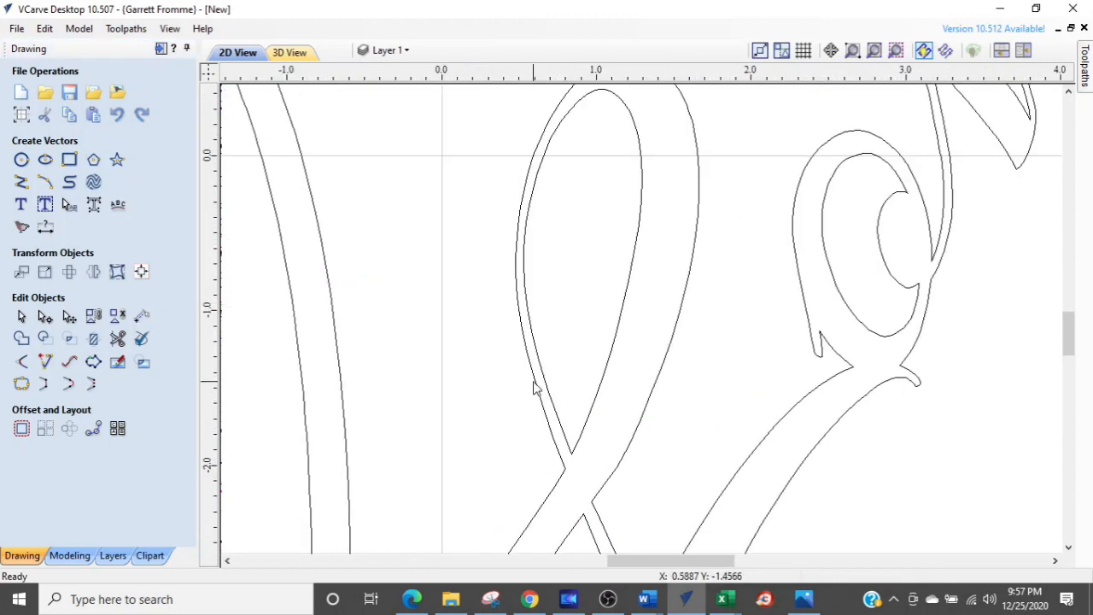
left_click(533, 386)
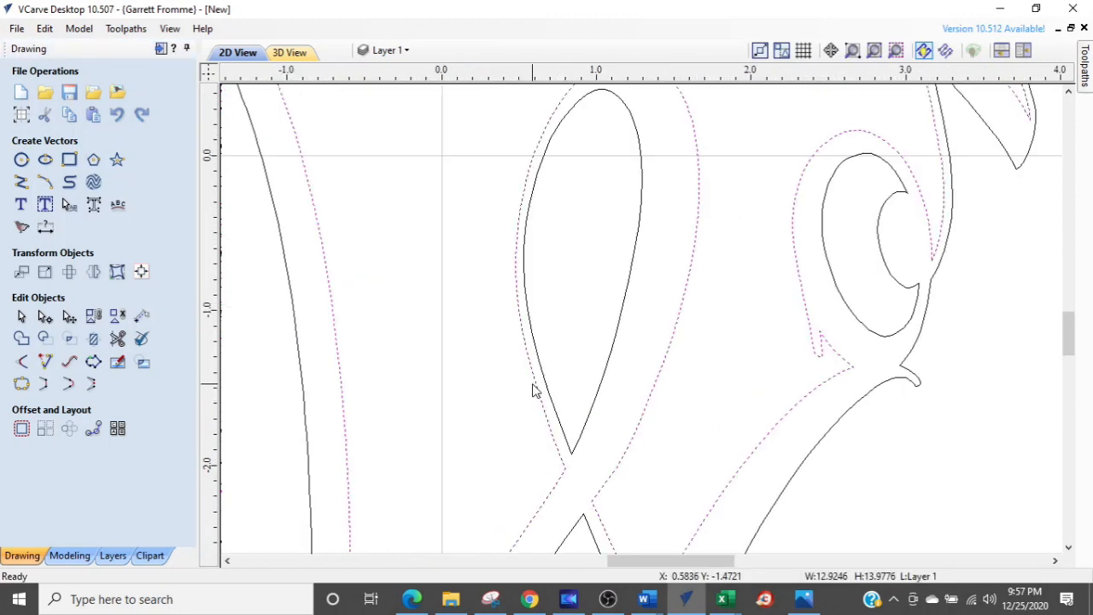
right_click(551, 432)
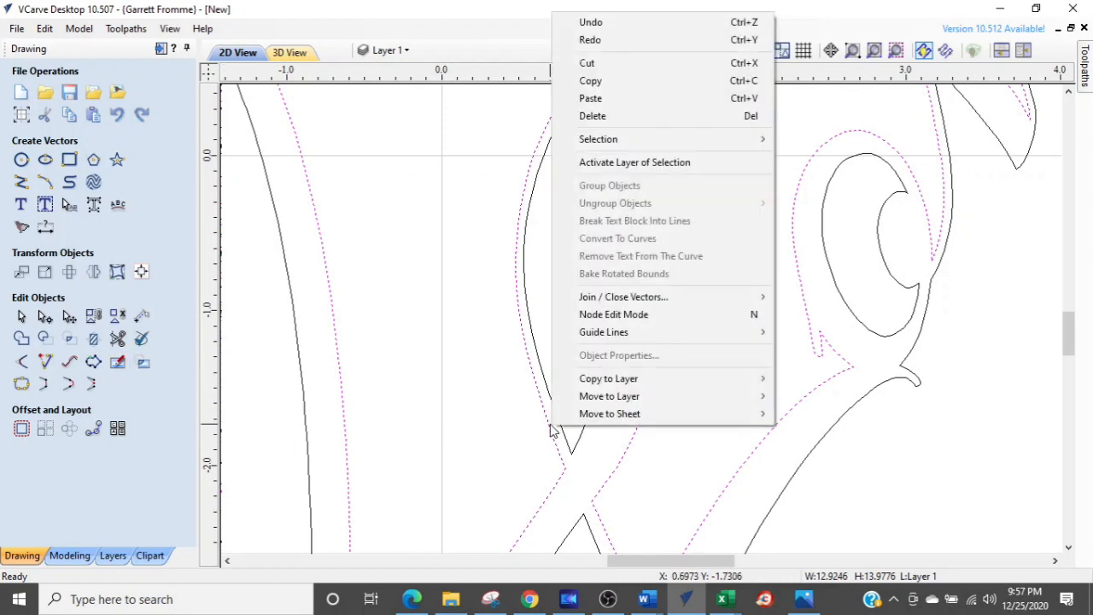
mouse_move(610, 303)
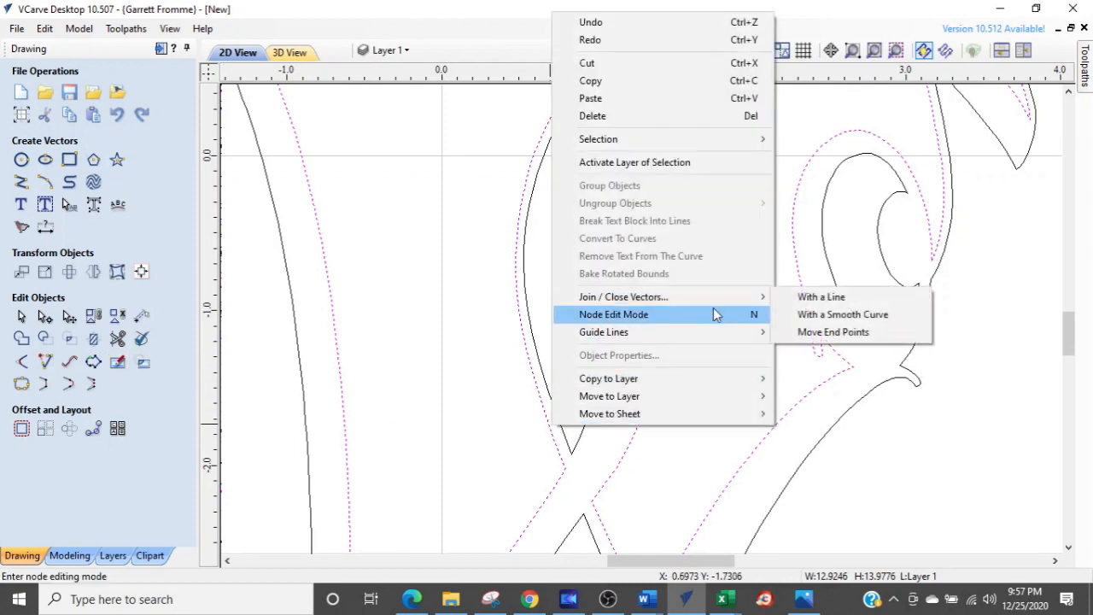
left_click(812, 299)
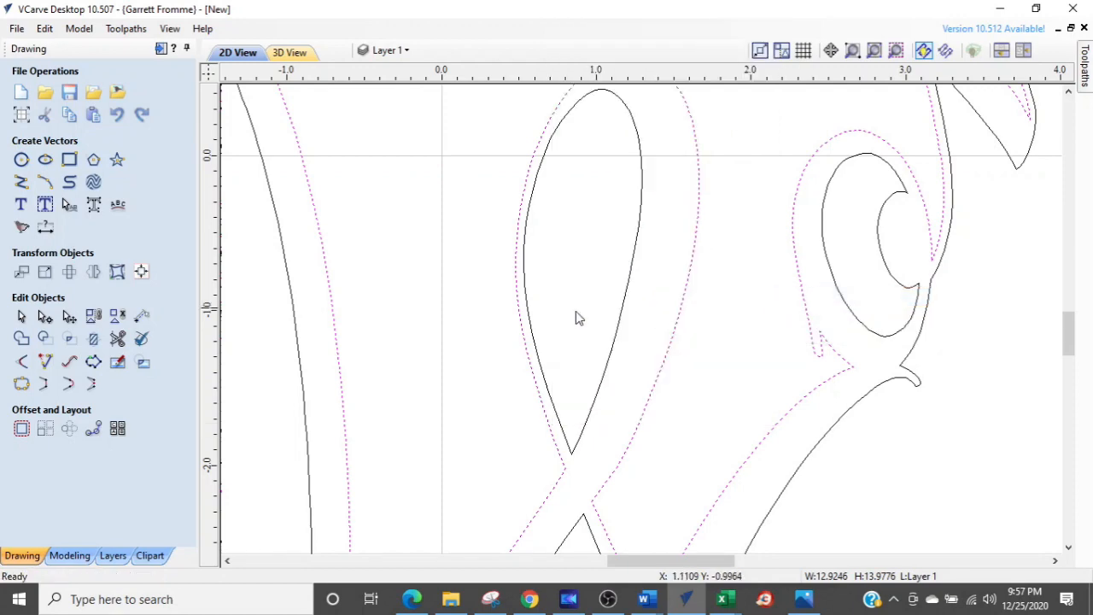
right_click(547, 425)
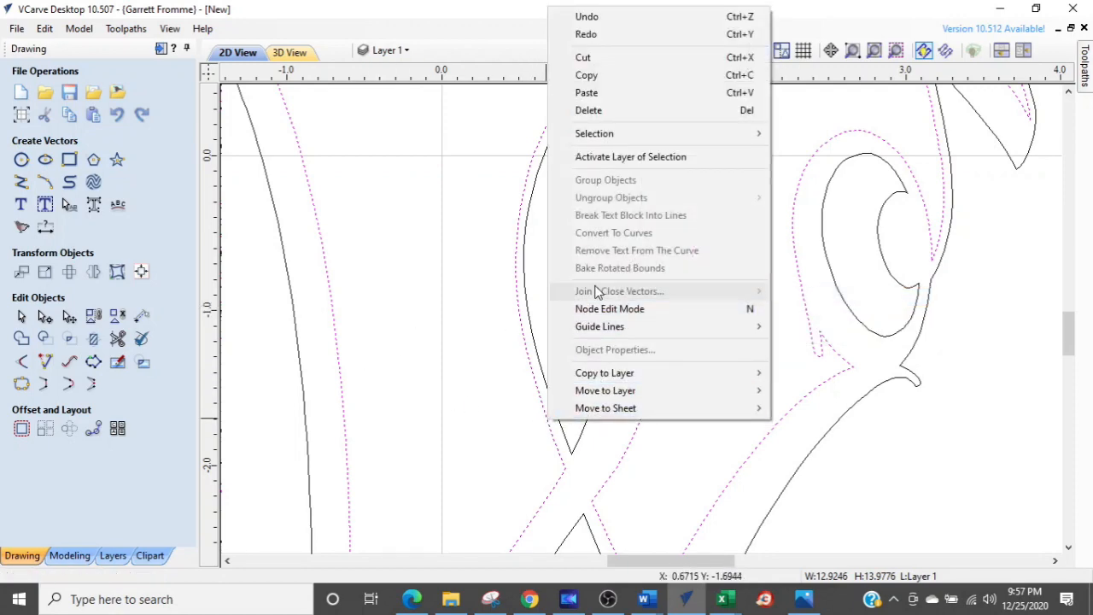
left_click(448, 362)
- Examine the letter joints and the complete heart and tail outline for leftover flaws
scroll(454, 383, "down", 3)
scroll(559, 354, "up", 3)
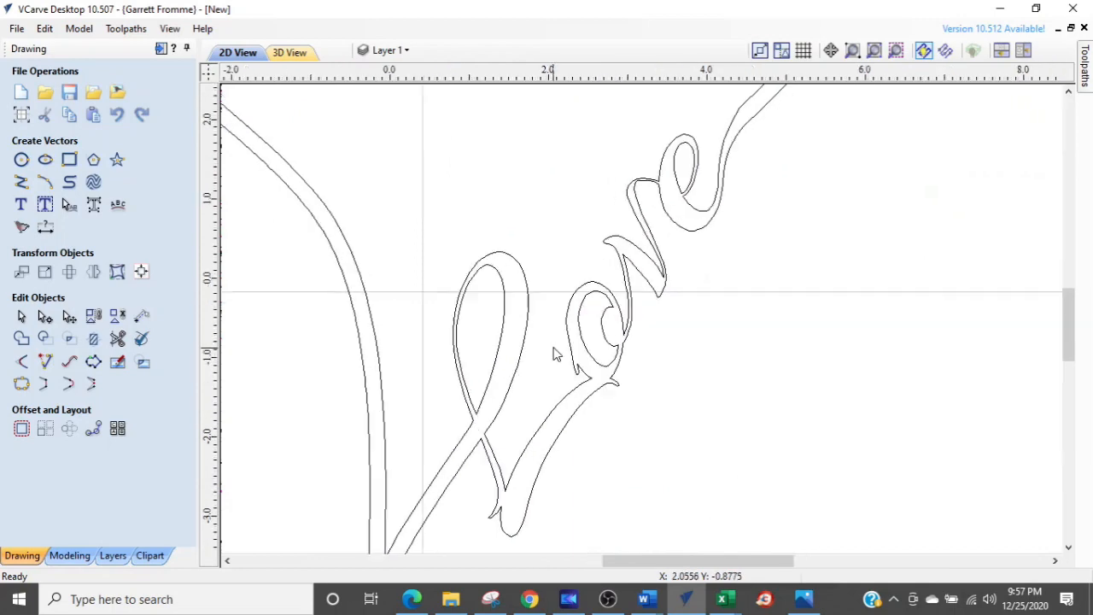
scroll(675, 264, "down", 4)
scroll(650, 267, "up", 5)
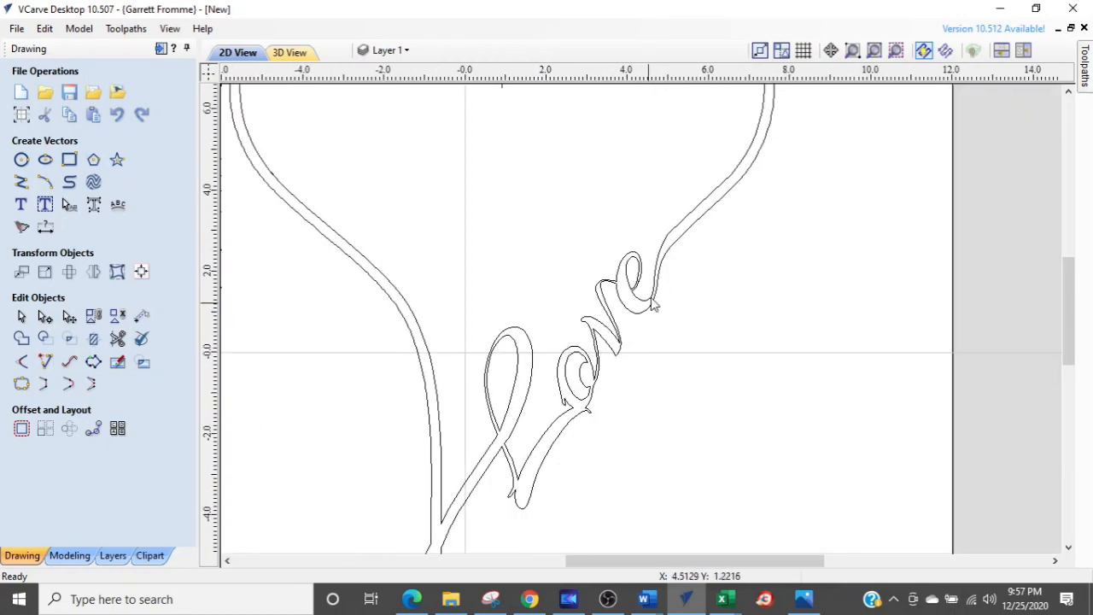
scroll(586, 317, "up", 4)
scroll(579, 329, "down", 5)
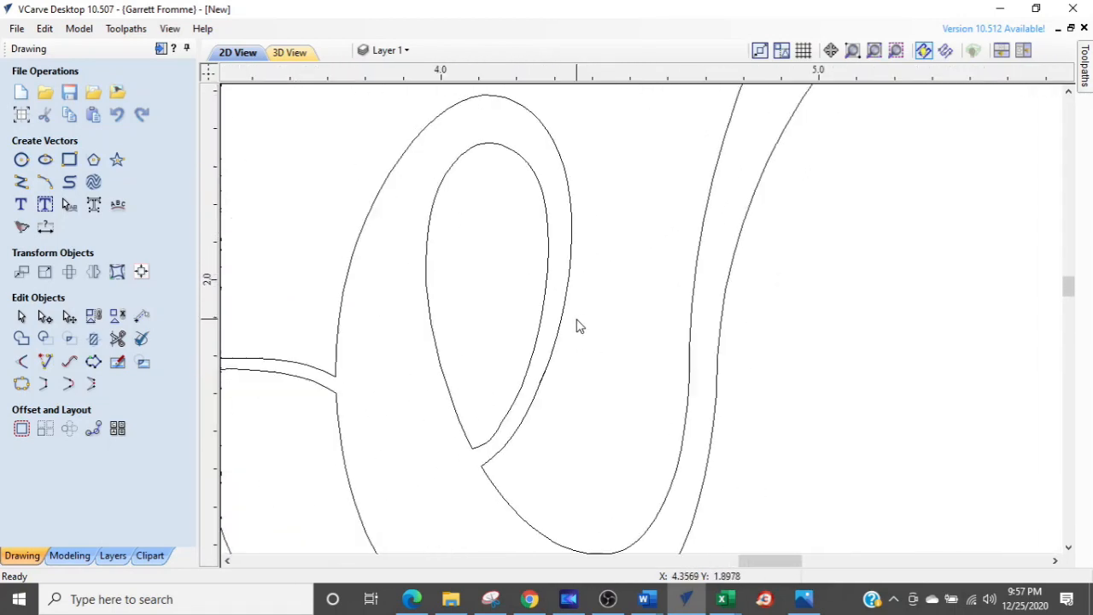
scroll(581, 337, "down", 5)
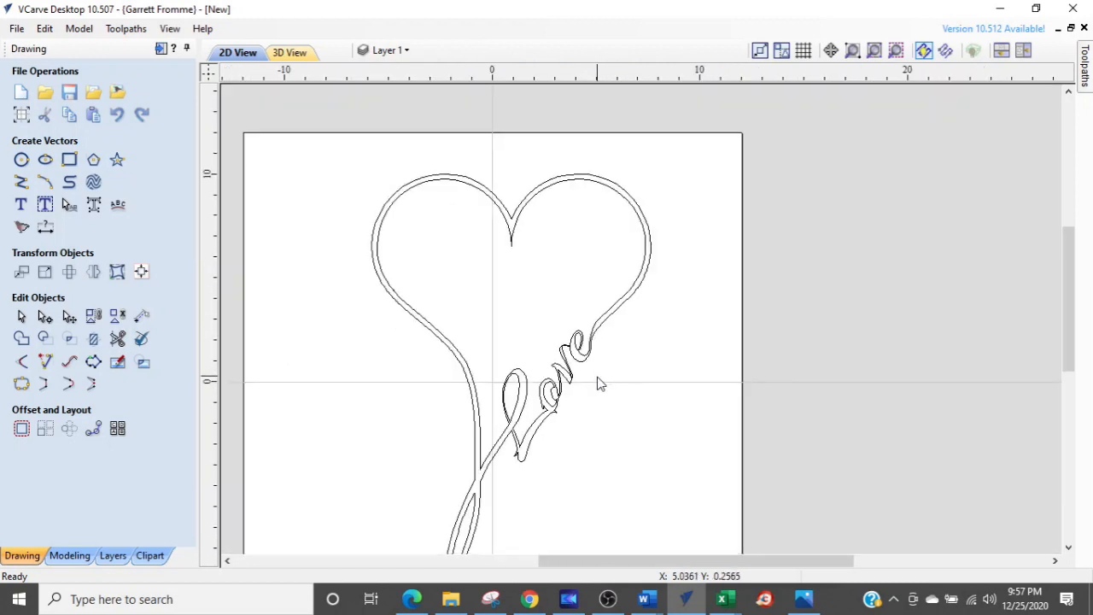
scroll(683, 284, "up", 1)
scroll(683, 284, "down", 1)
scroll(644, 426, "up", 2)
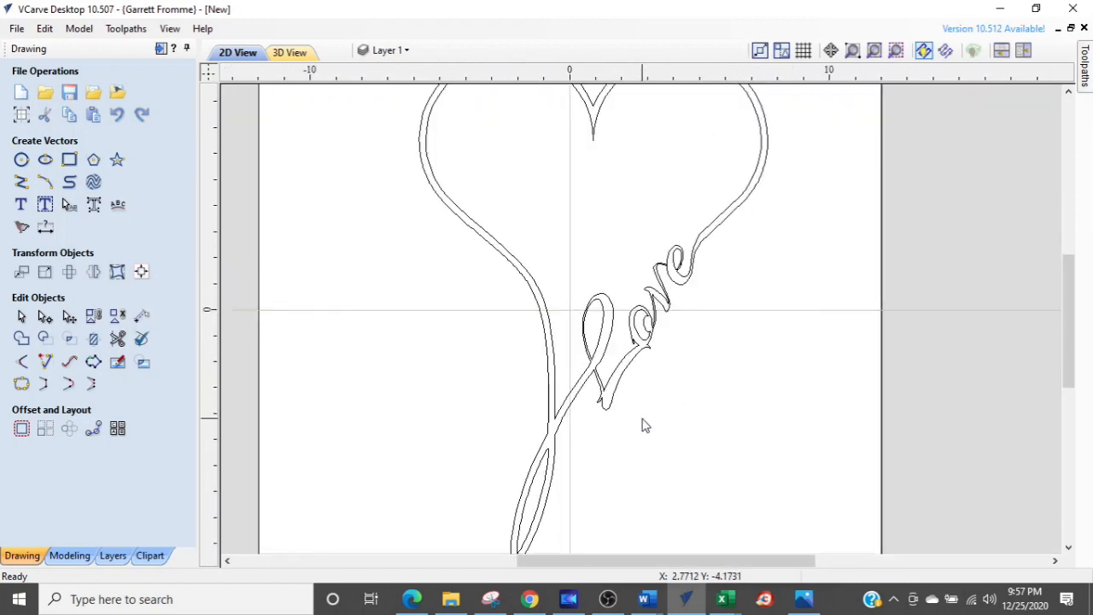
scroll(645, 426, "down", 2)
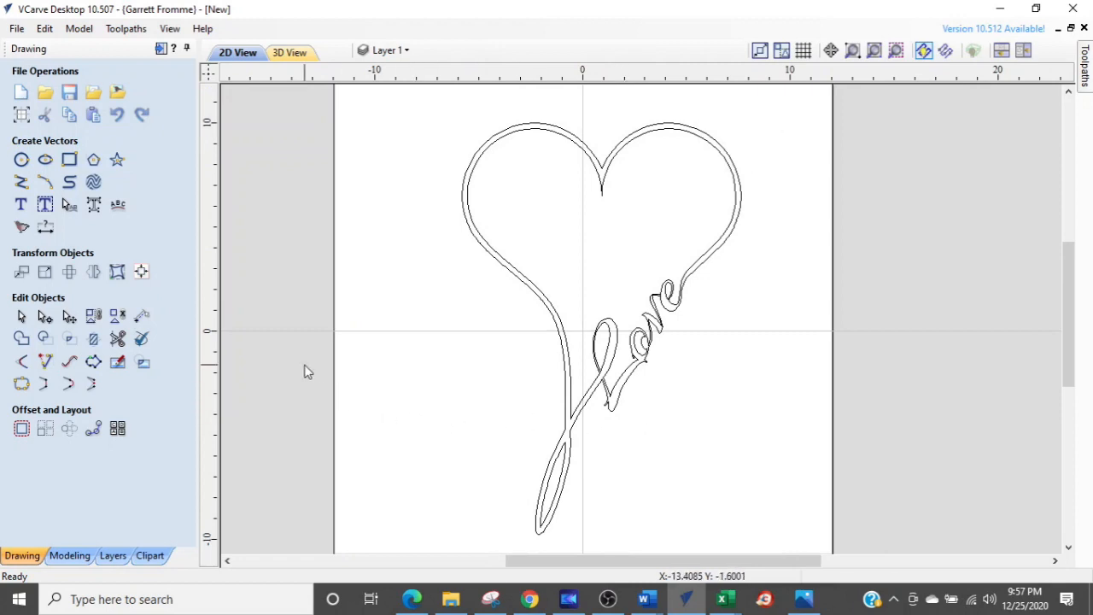
- Validate all vectors for zero-length spans, overlaps and intersections, and inspect the marked spots on the e up close
left_click(144, 341)
left_click(141, 338)
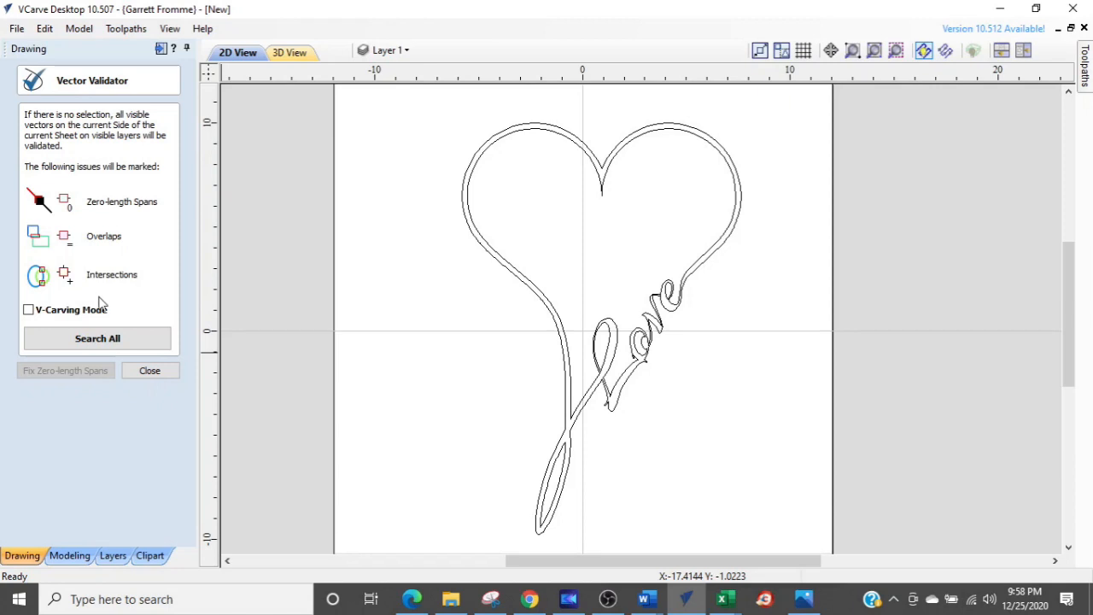
left_click(125, 342)
scroll(715, 302, "up", 6)
scroll(741, 274, "up", 2)
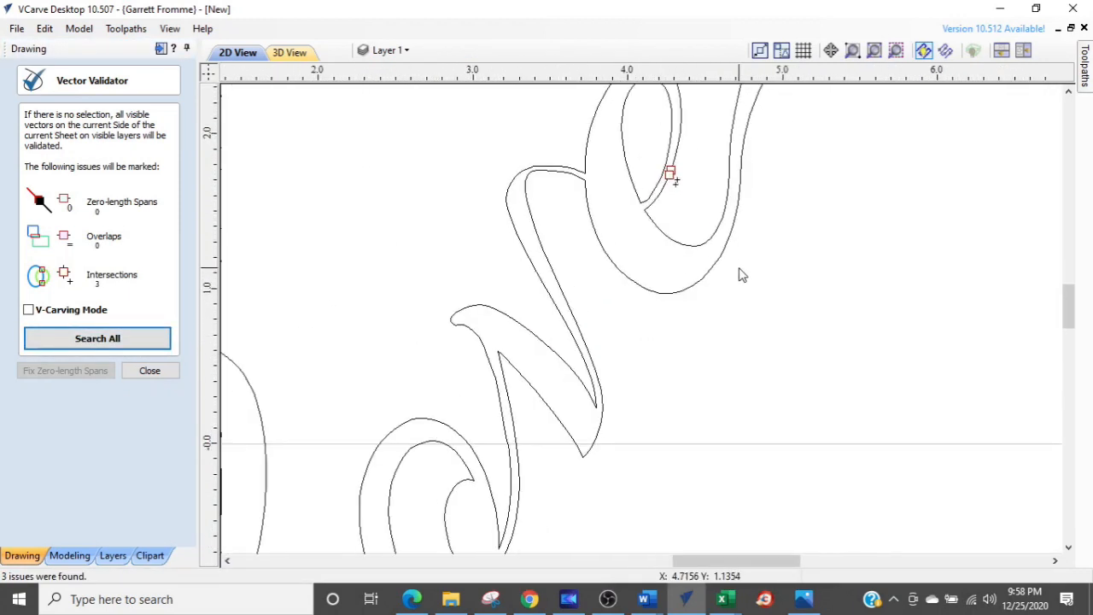
middle_click_drag(742, 275, 710, 391)
scroll(657, 305, "up", 5)
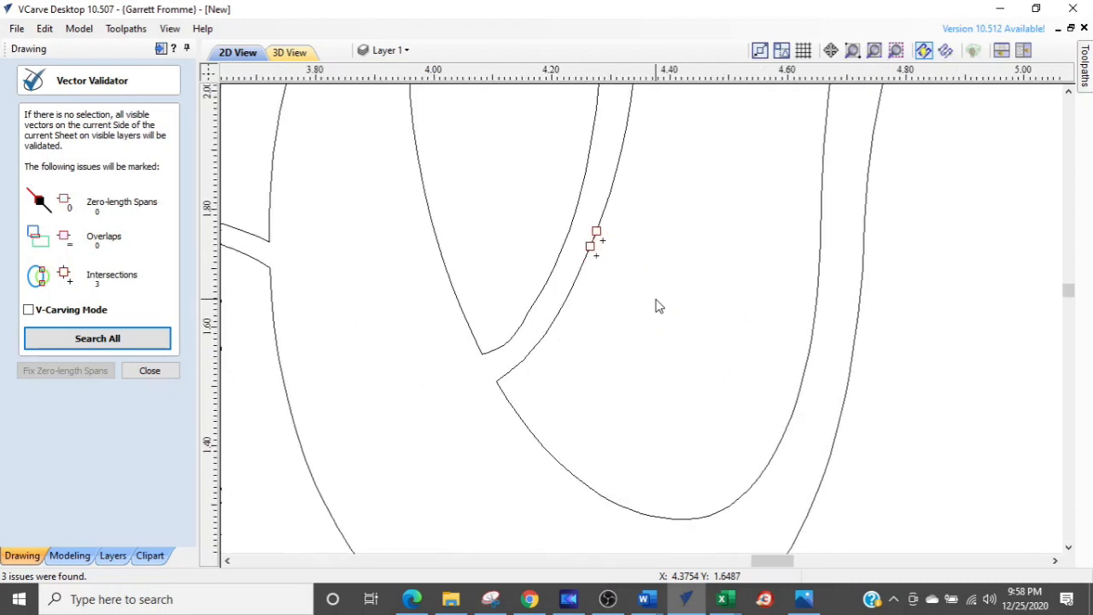
scroll(609, 274, "up", 4)
middle_click_drag(609, 274, 628, 369)
scroll(612, 312, "up", 9)
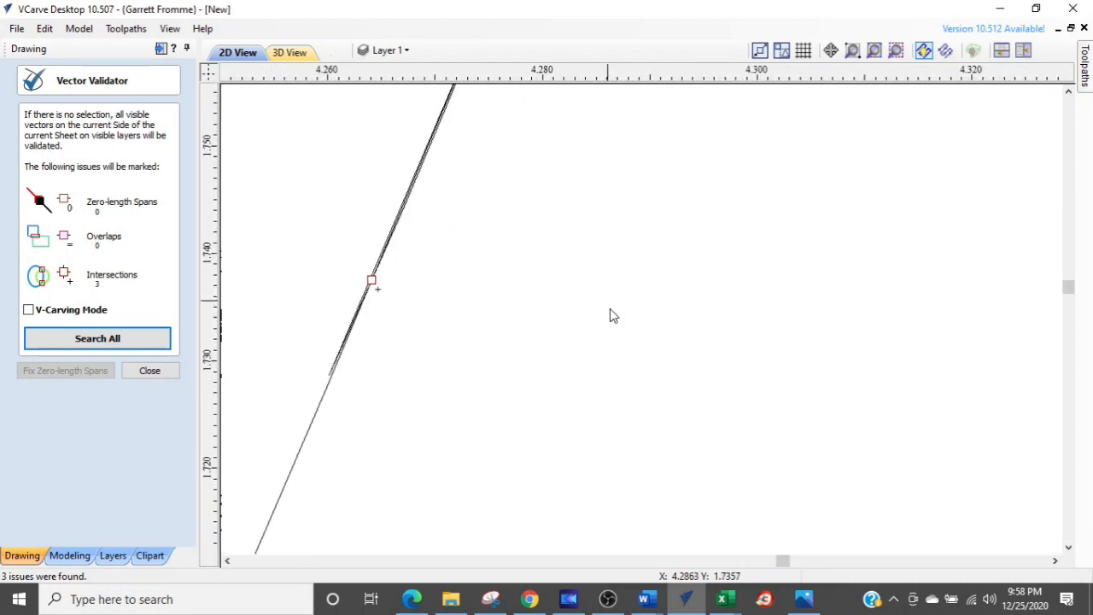
middle_click_drag(607, 305, 686, 456)
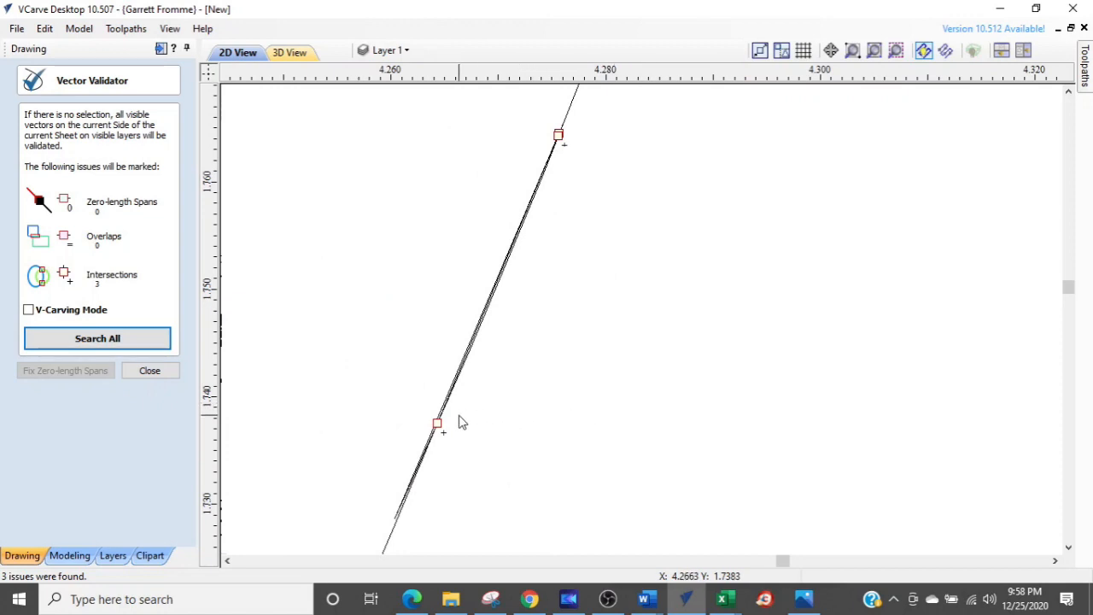
left_click(150, 371)
- Move the overlapping end node on the outer edge of the e's loop up past its neighbour, in line with the edge
scroll(433, 452, "up", 3)
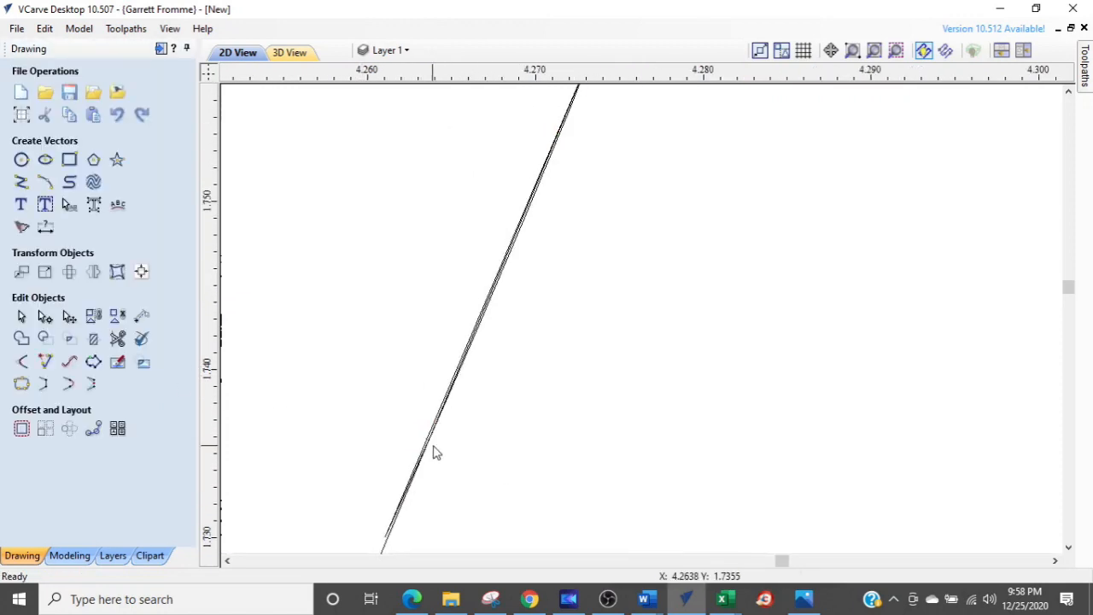
scroll(434, 452, "down", 2)
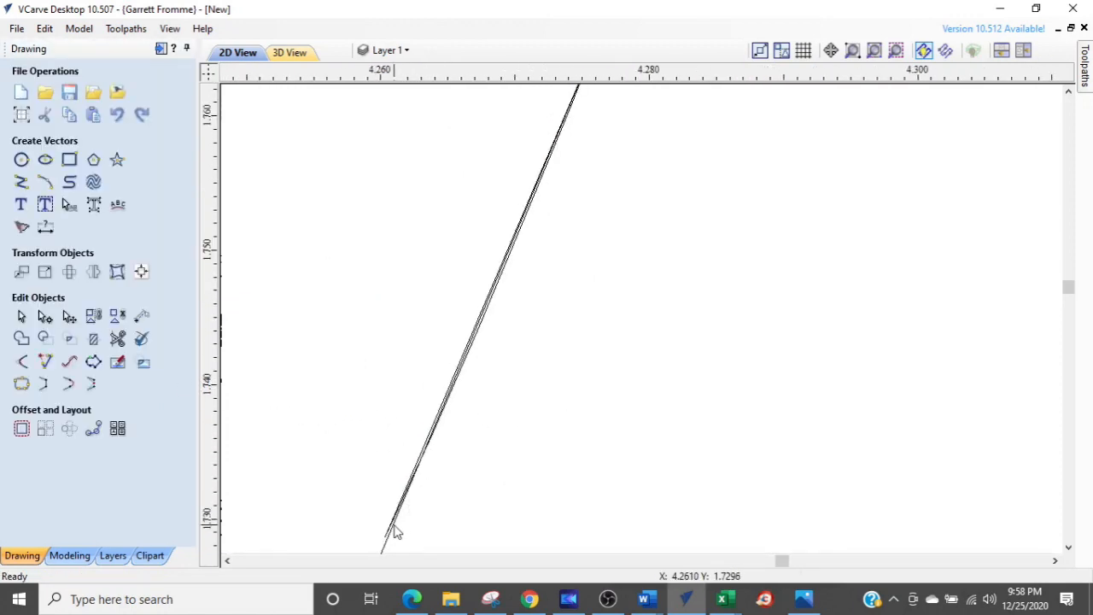
scroll(396, 531, "down", 1)
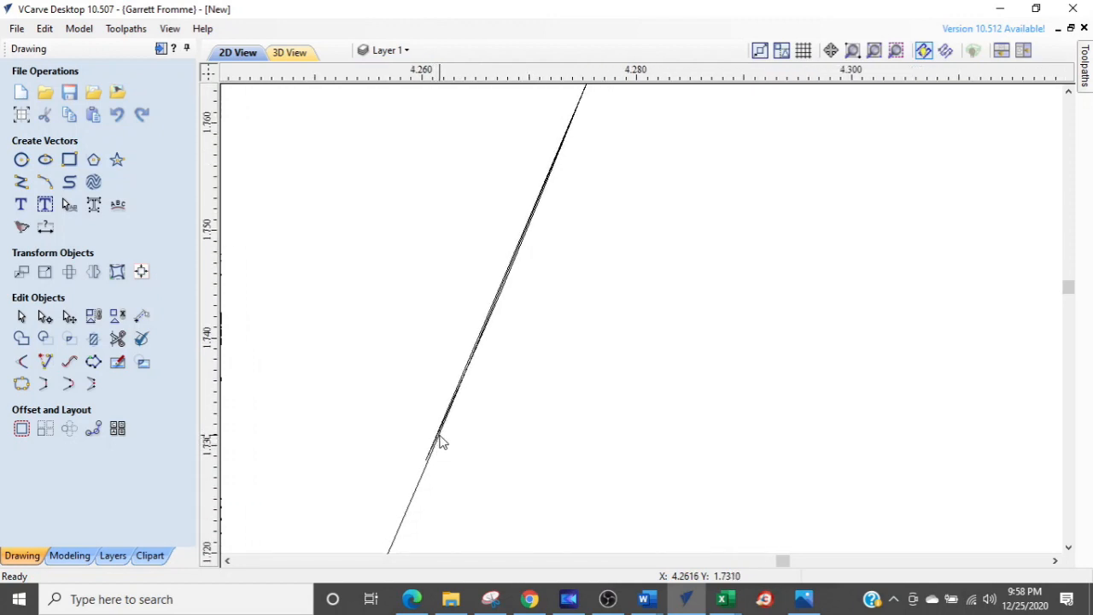
left_click(439, 436)
key("n")
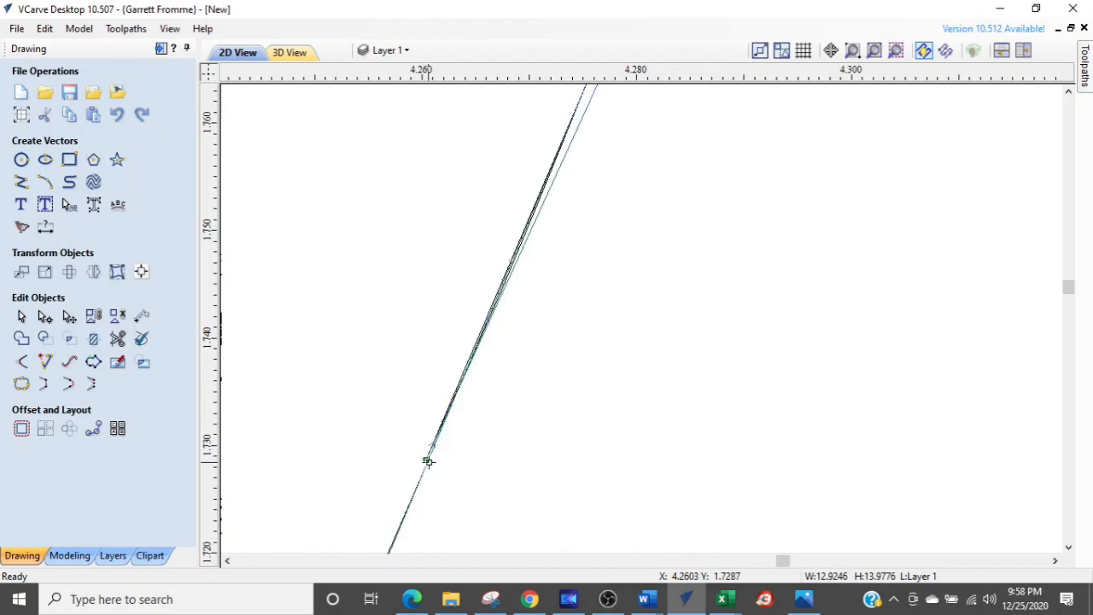
left_click_drag(427, 459, 413, 185)
scroll(419, 257, "down", 5)
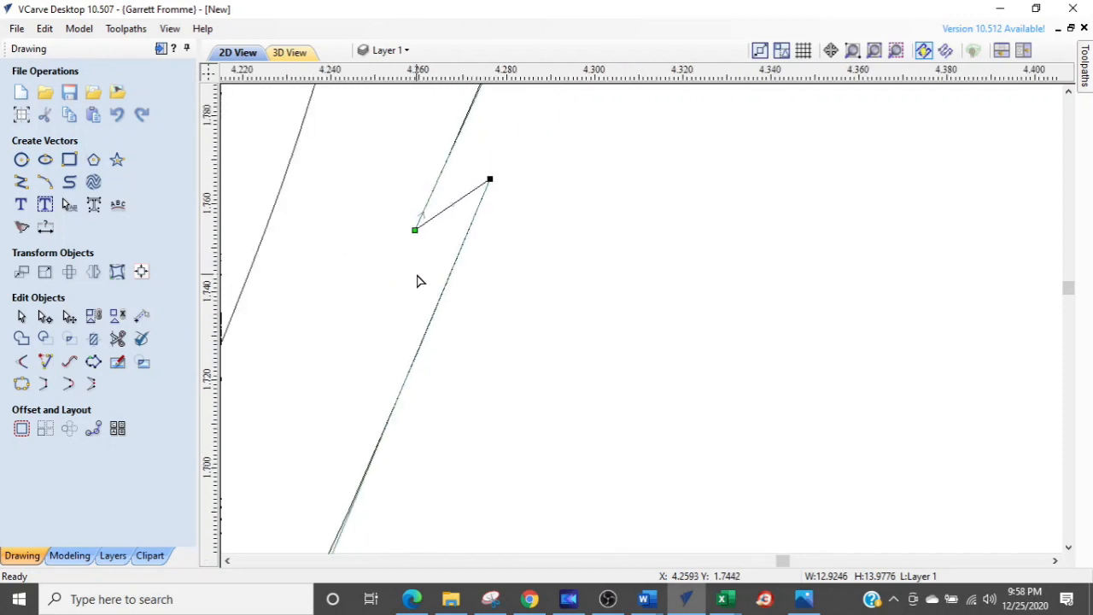
left_click_drag(392, 388, 459, 277)
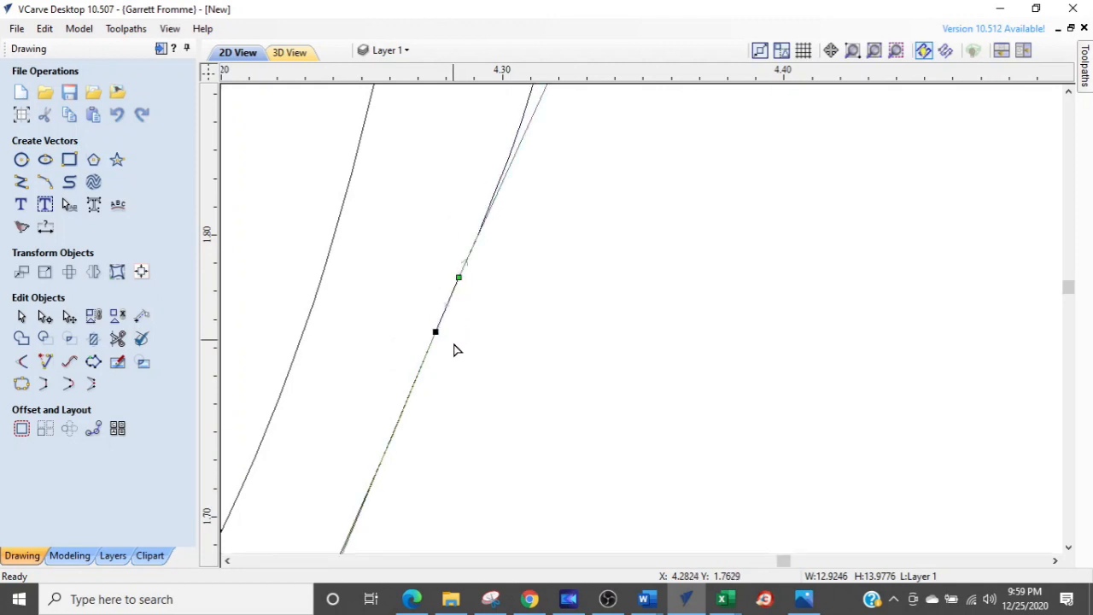
scroll(451, 397, "down", 3)
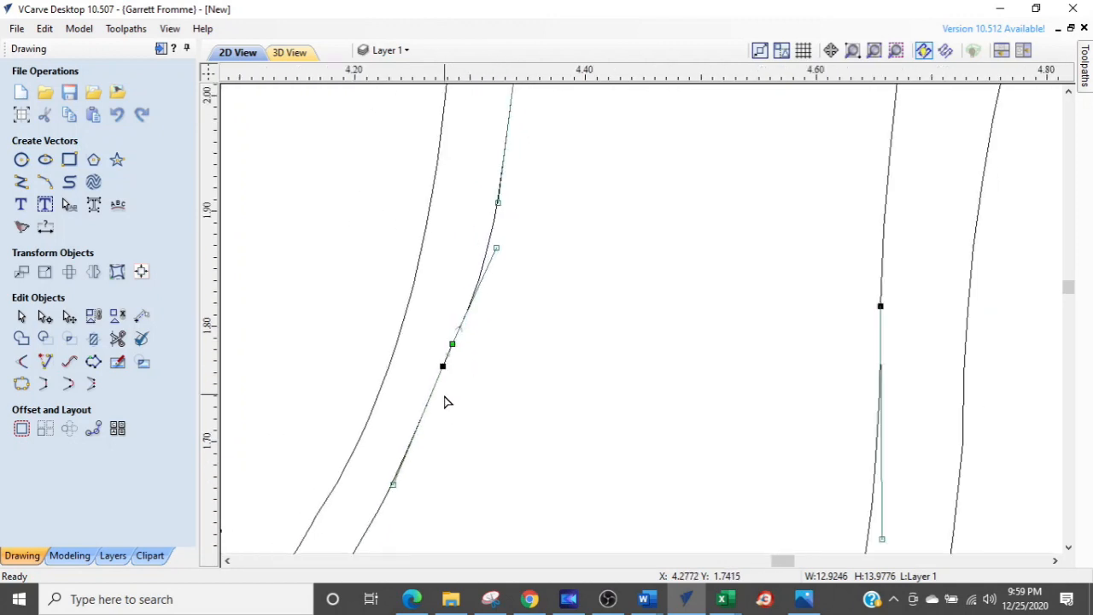
- Revalidate all vectors for zero-length spans, overlaps and intersections, and look over the whole heart, tail and lettering
left_click(348, 406)
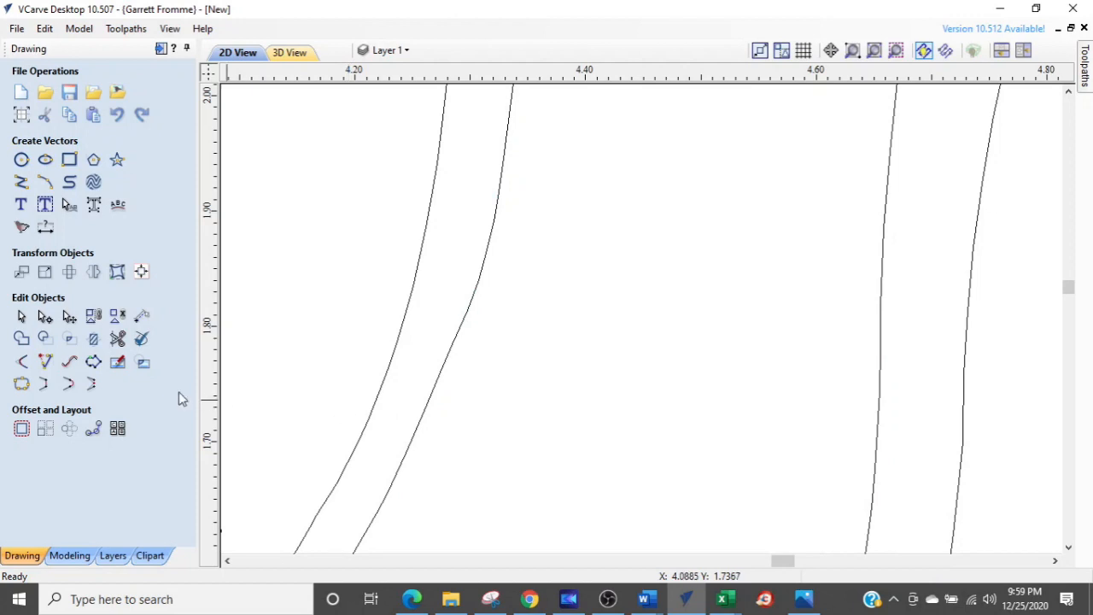
left_click(141, 340)
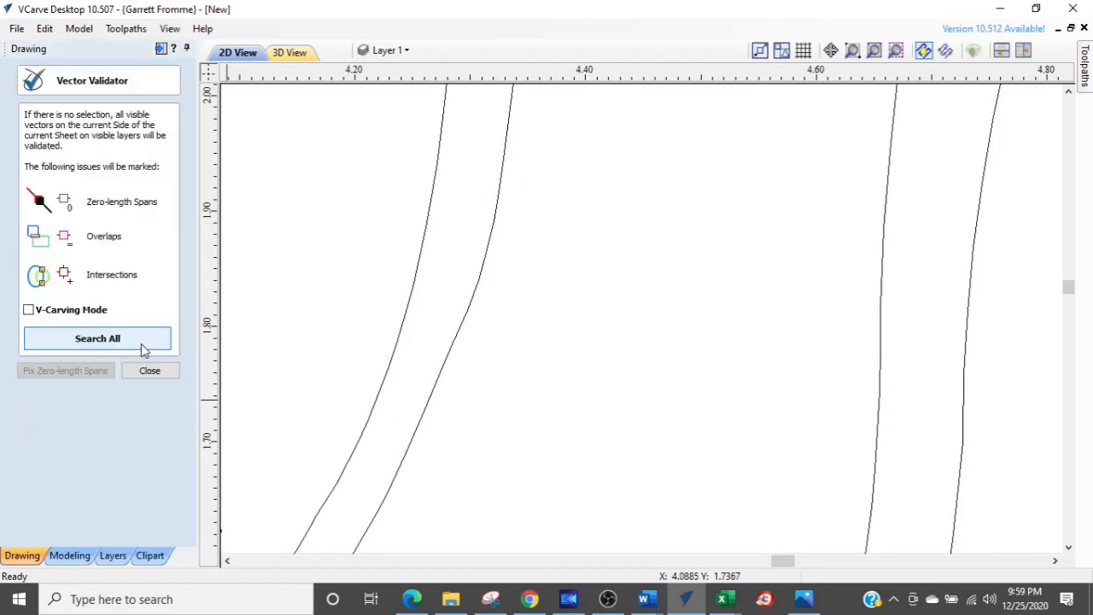
left_click(142, 346)
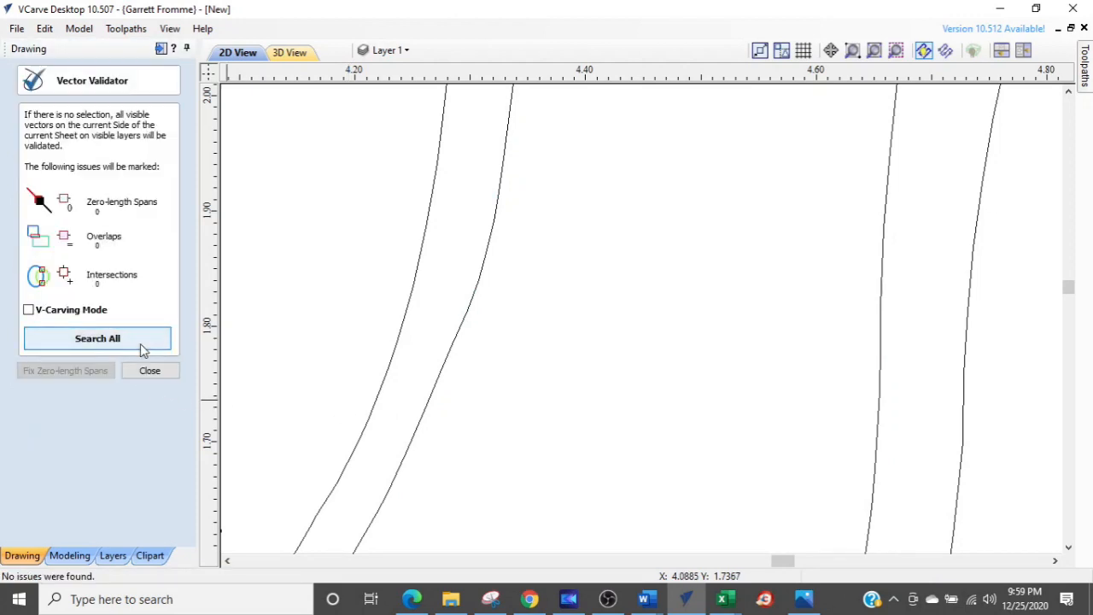
scroll(735, 500, "down", 7)
scroll(738, 498, "down", 5)
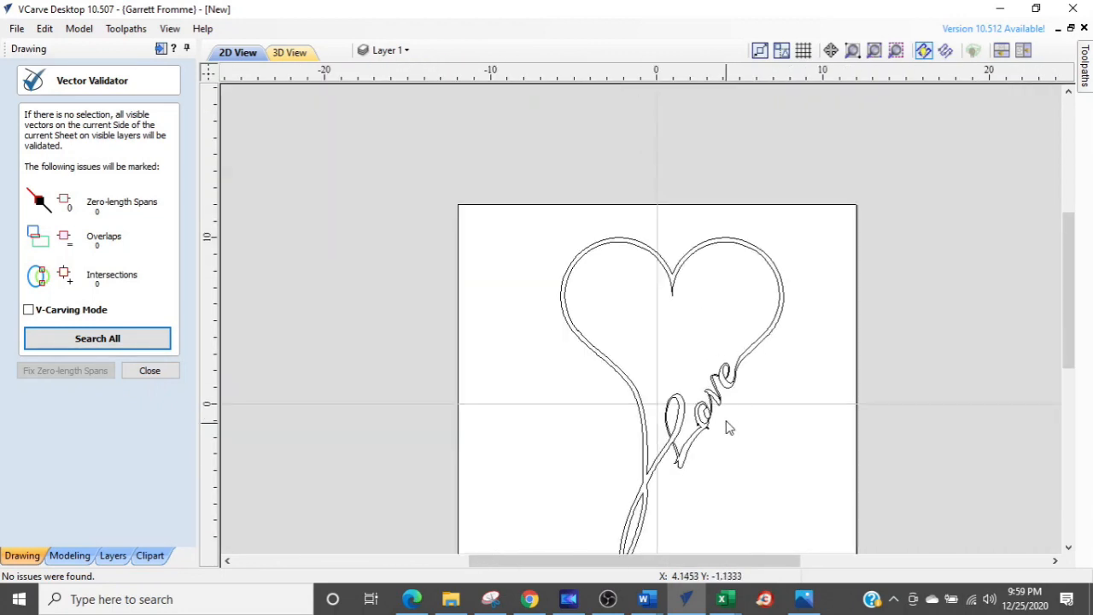
middle_click_drag(725, 429, 725, 379)
scroll(709, 386, "up", 4)
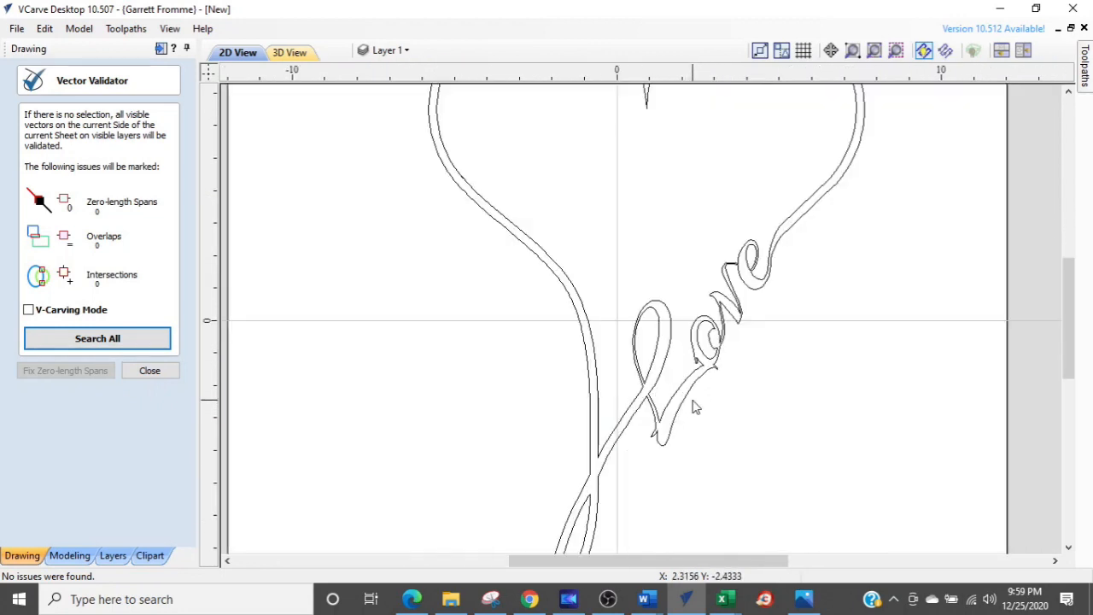
scroll(693, 403, "down", 3)
middle_click_drag(694, 408, 670, 388)
left_click(151, 370)
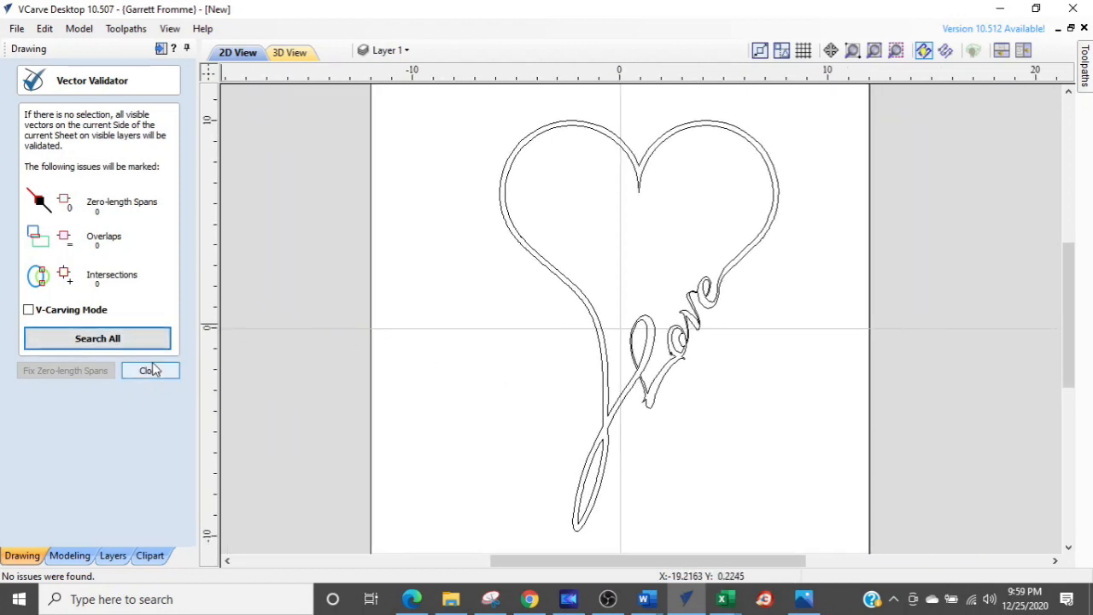
- Edit the V-Carve 1 toolpath to cover all heart, tail and lettering vectors, and recalculate it
left_click(159, 49)
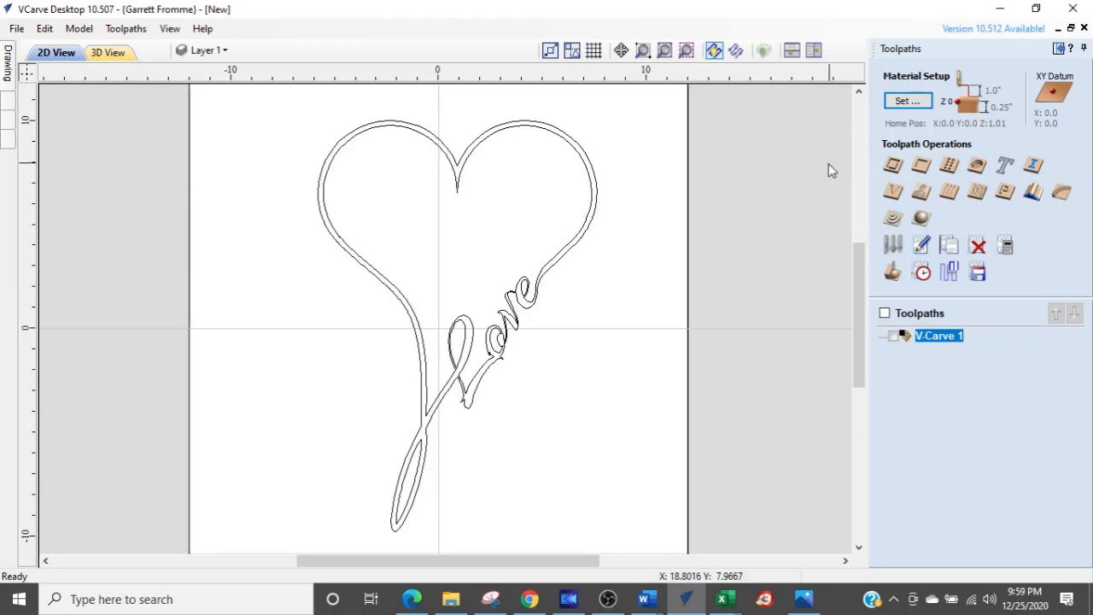
mouse_move(919, 342)
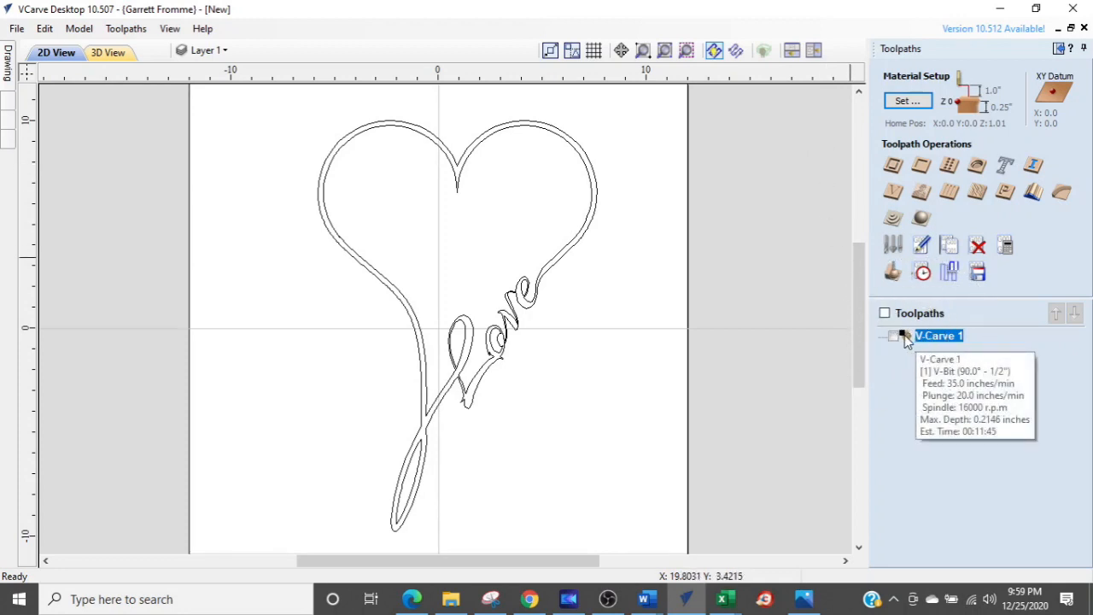
double_click(908, 338)
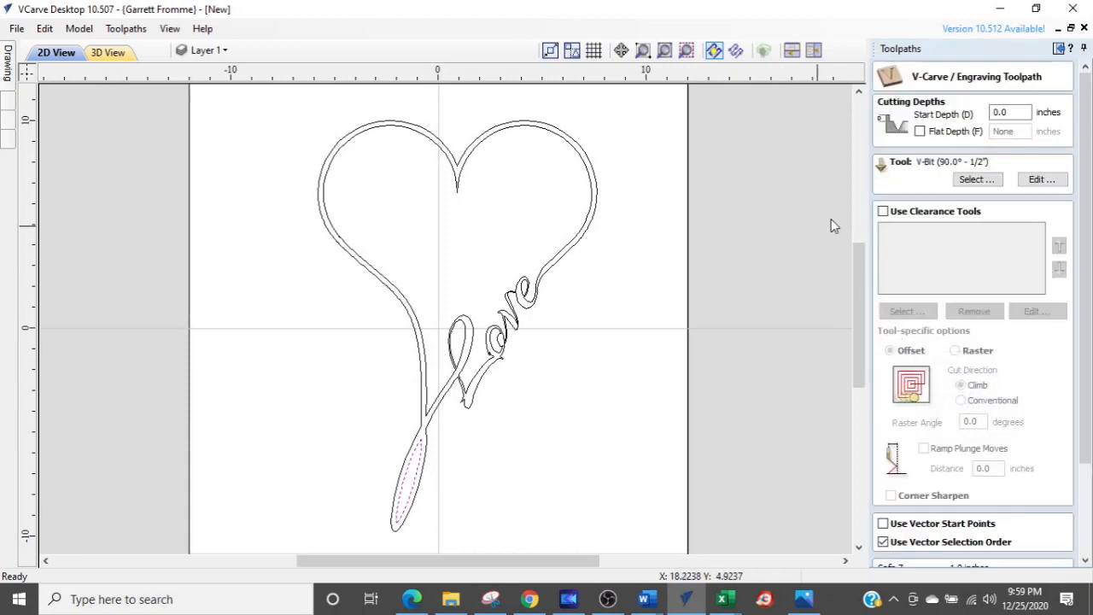
left_click(404, 475)
left_click(405, 478)
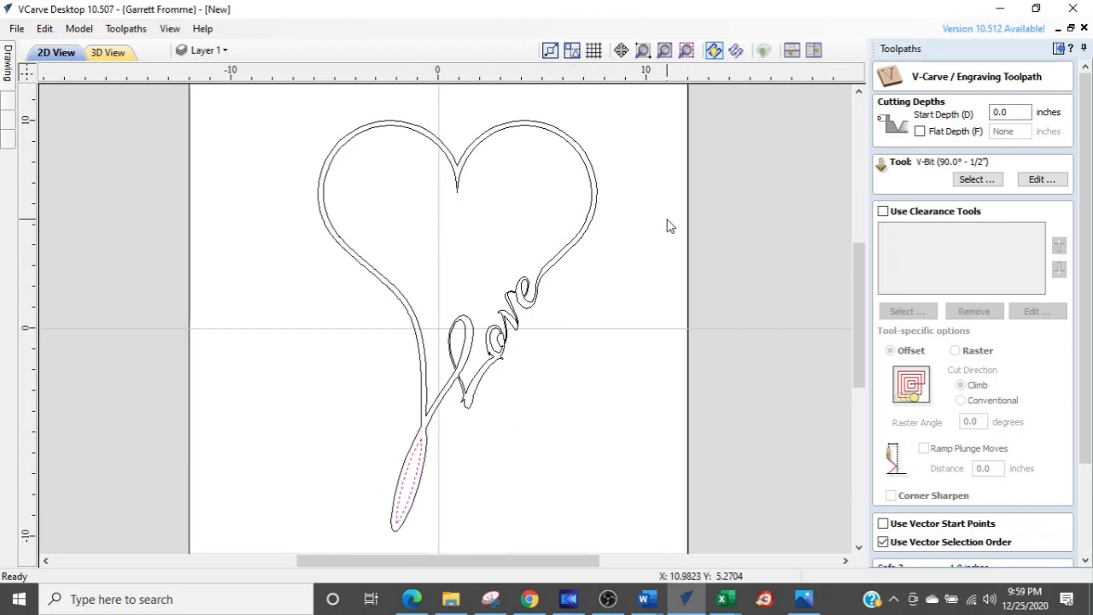
left_click_drag(667, 219, 291, 497)
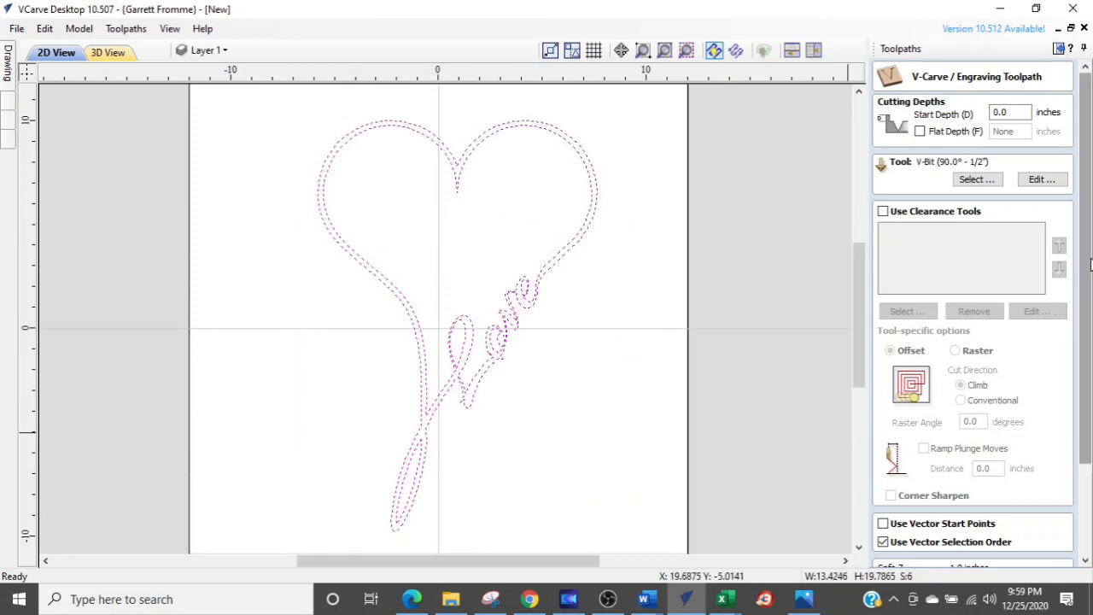
scroll(1090, 272, "down", 3)
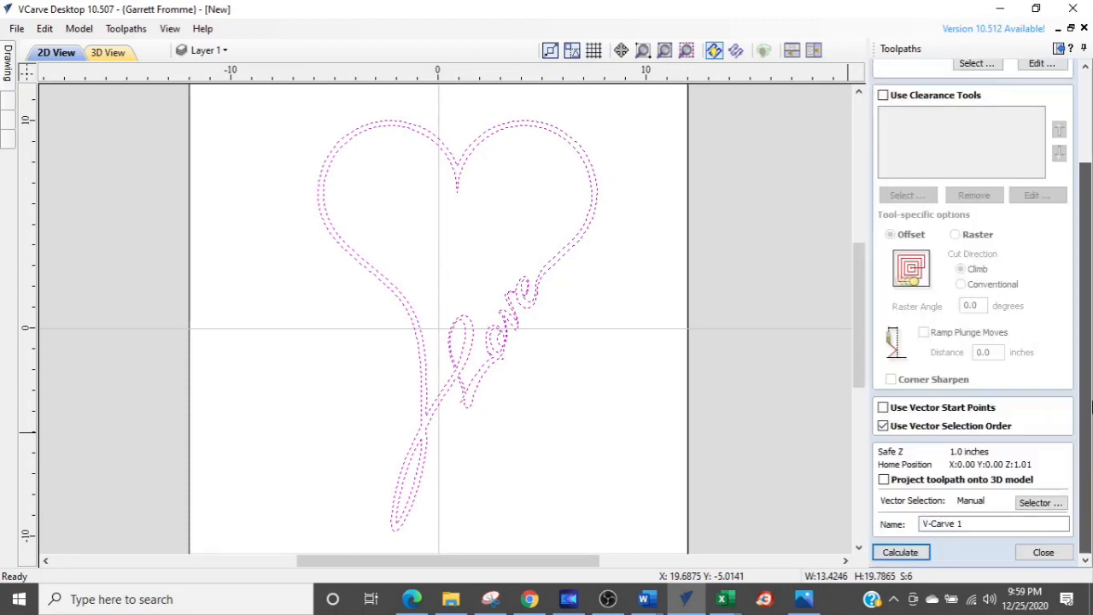
left_click(886, 556)
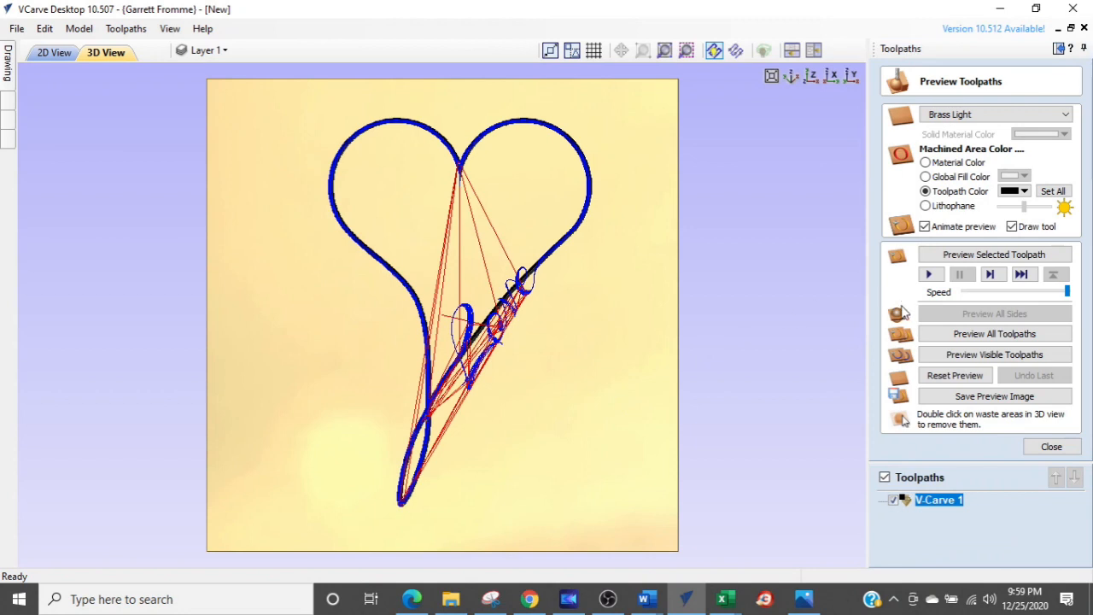
- Clear the old carving simulation, simulate the V-Carve 1 toolpath, and inspect the carved design in 3D
left_click(944, 376)
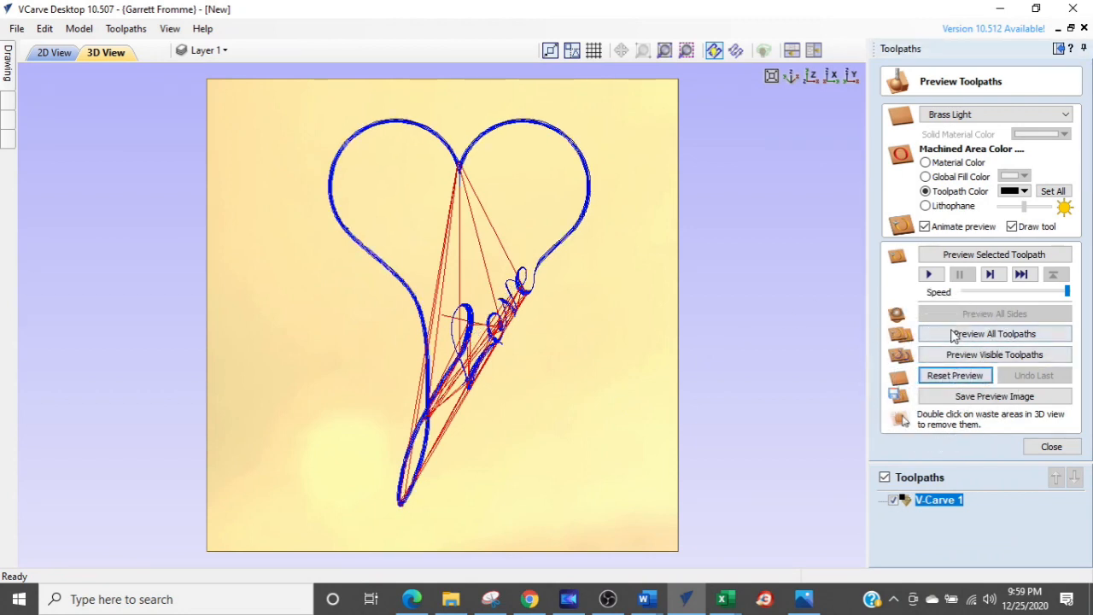
left_click(968, 255)
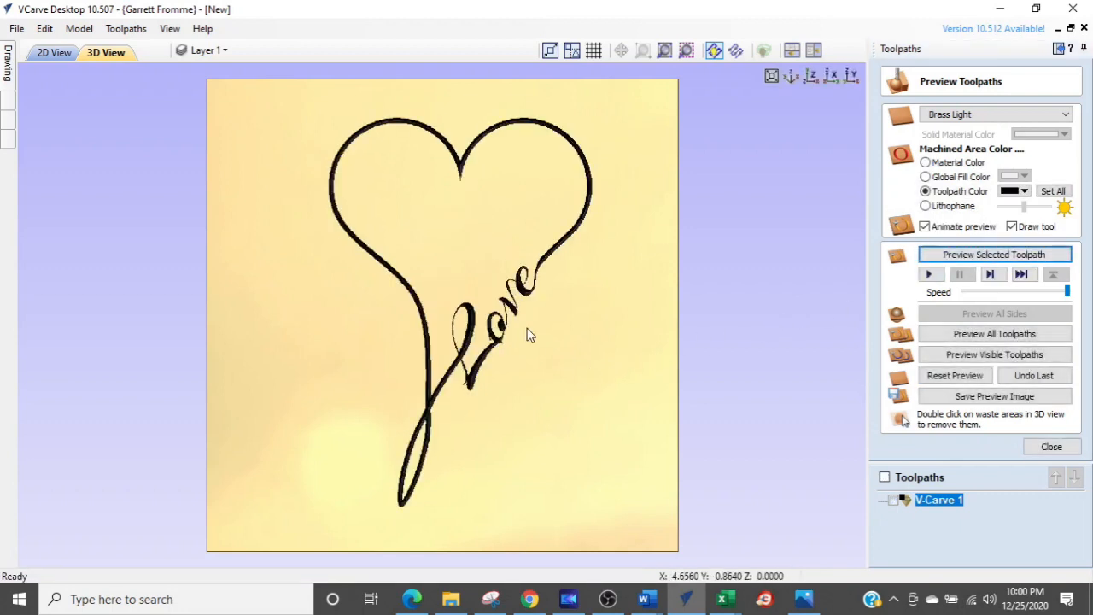
left_click_drag(525, 330, 479, 287)
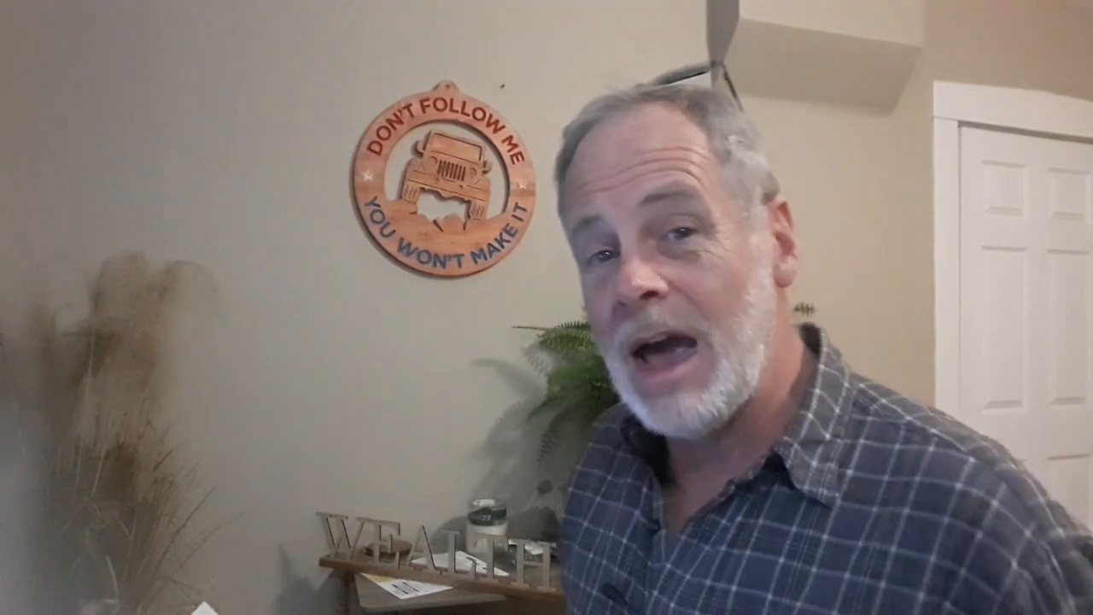